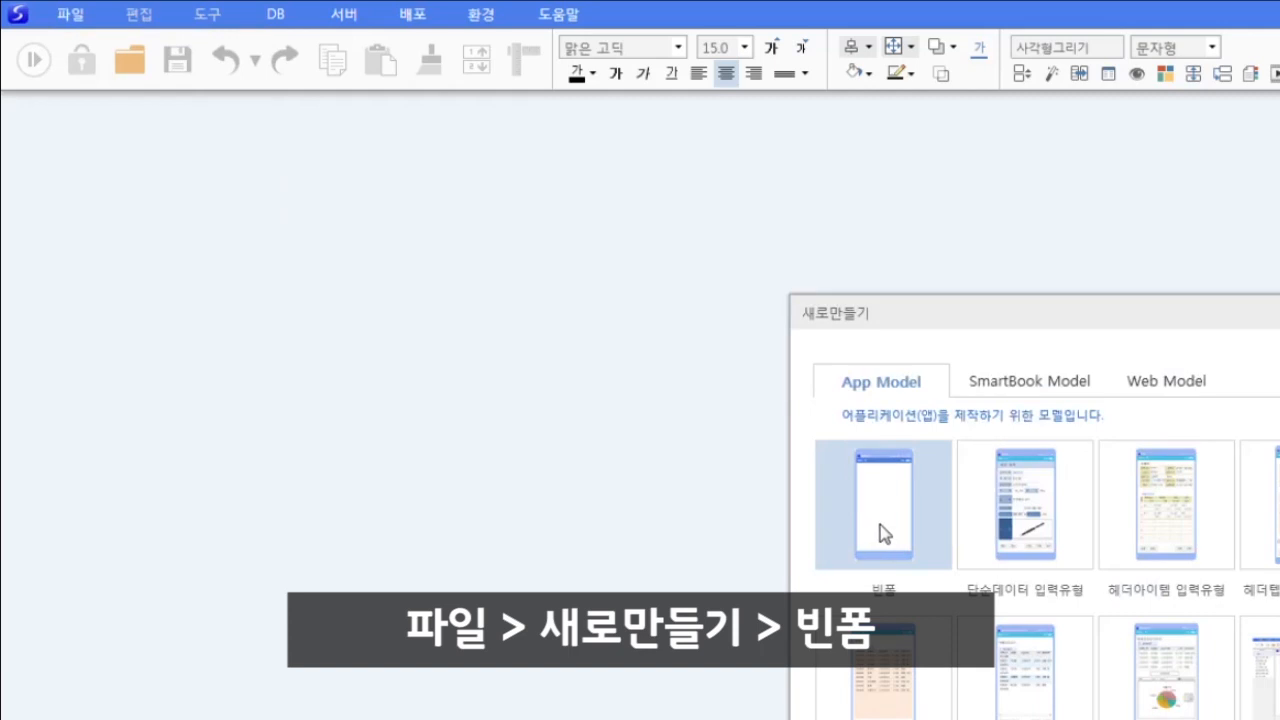
- Create a new blank form and delete both its top and bottom menu bars
double_click(877, 535)
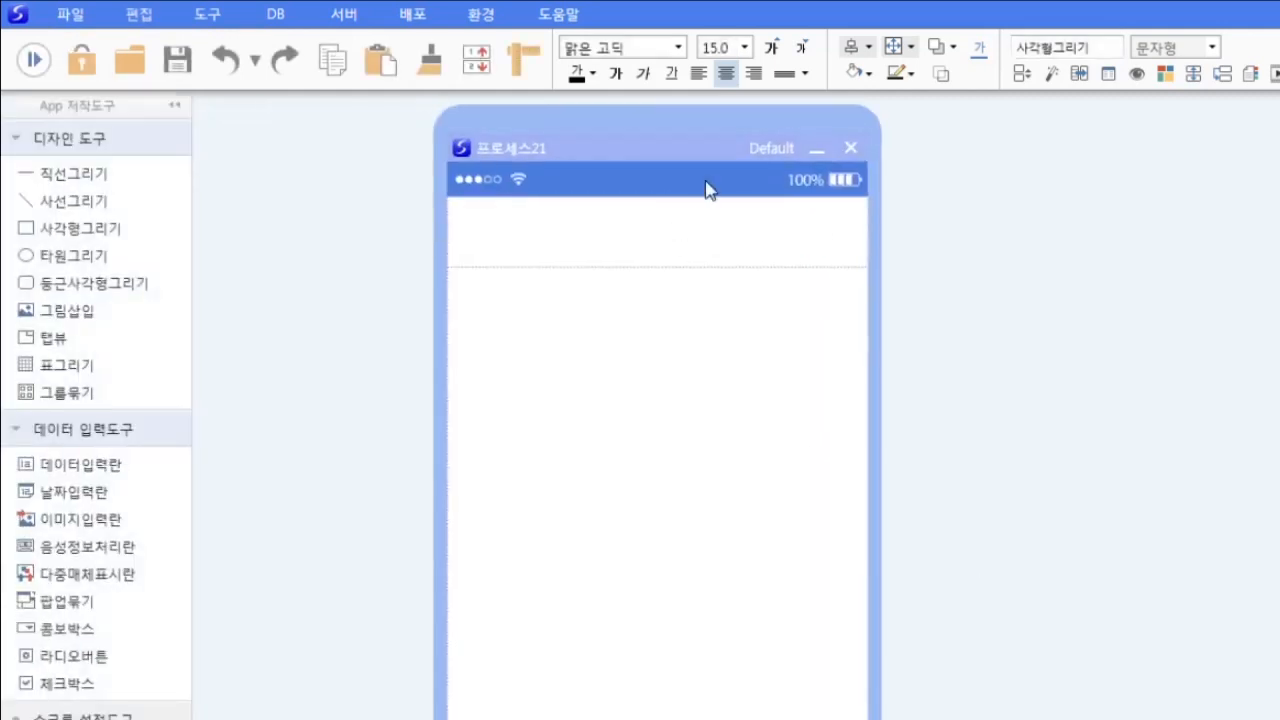
right_click(634, 190)
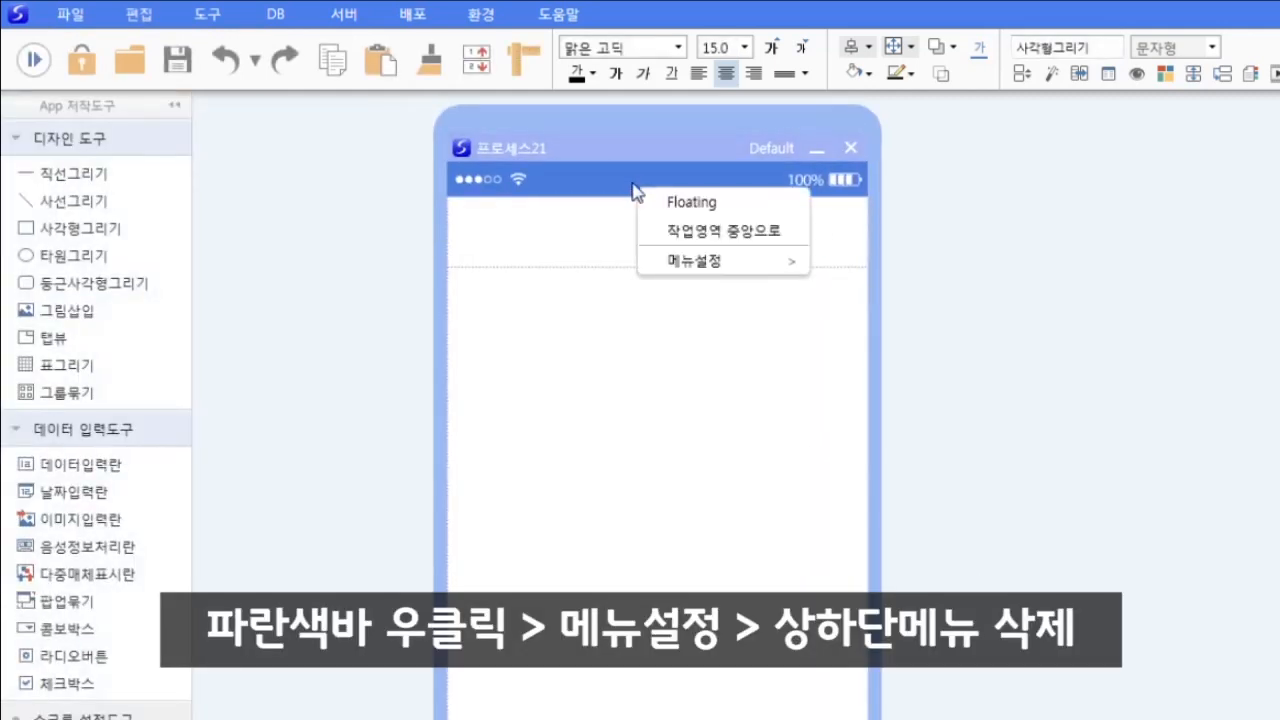
mouse_move(690, 258)
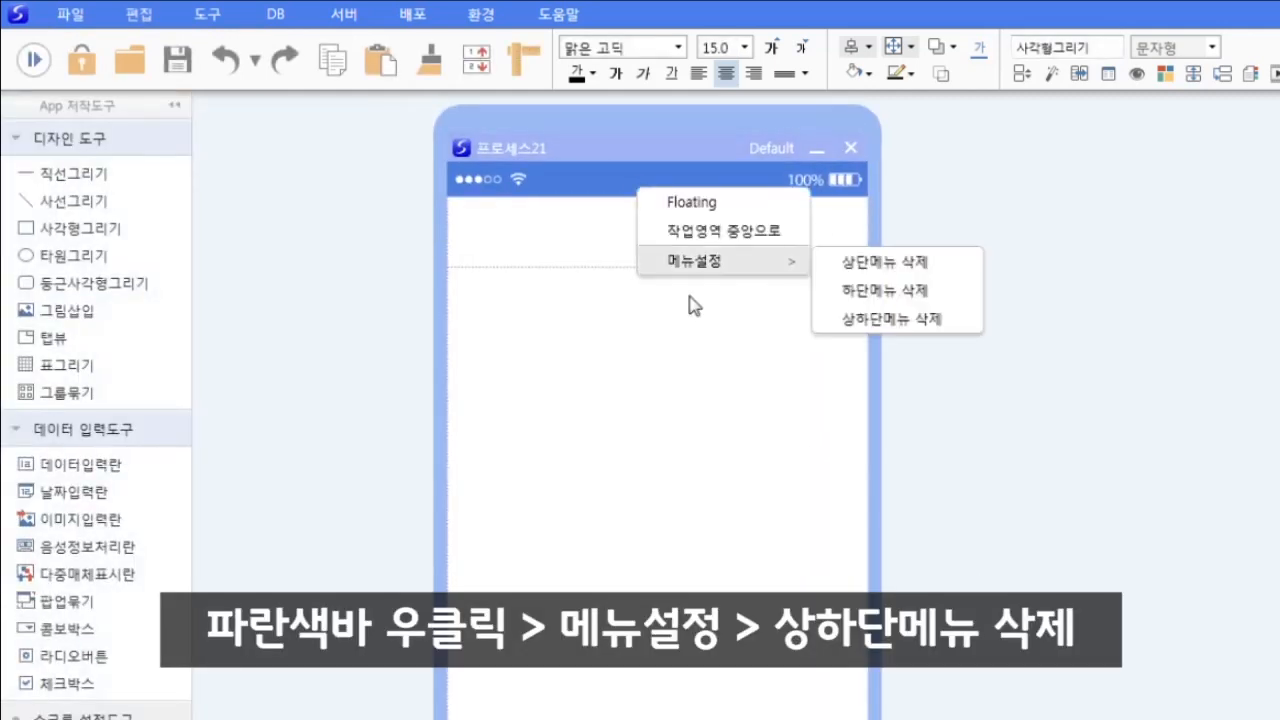
left_click(891, 321)
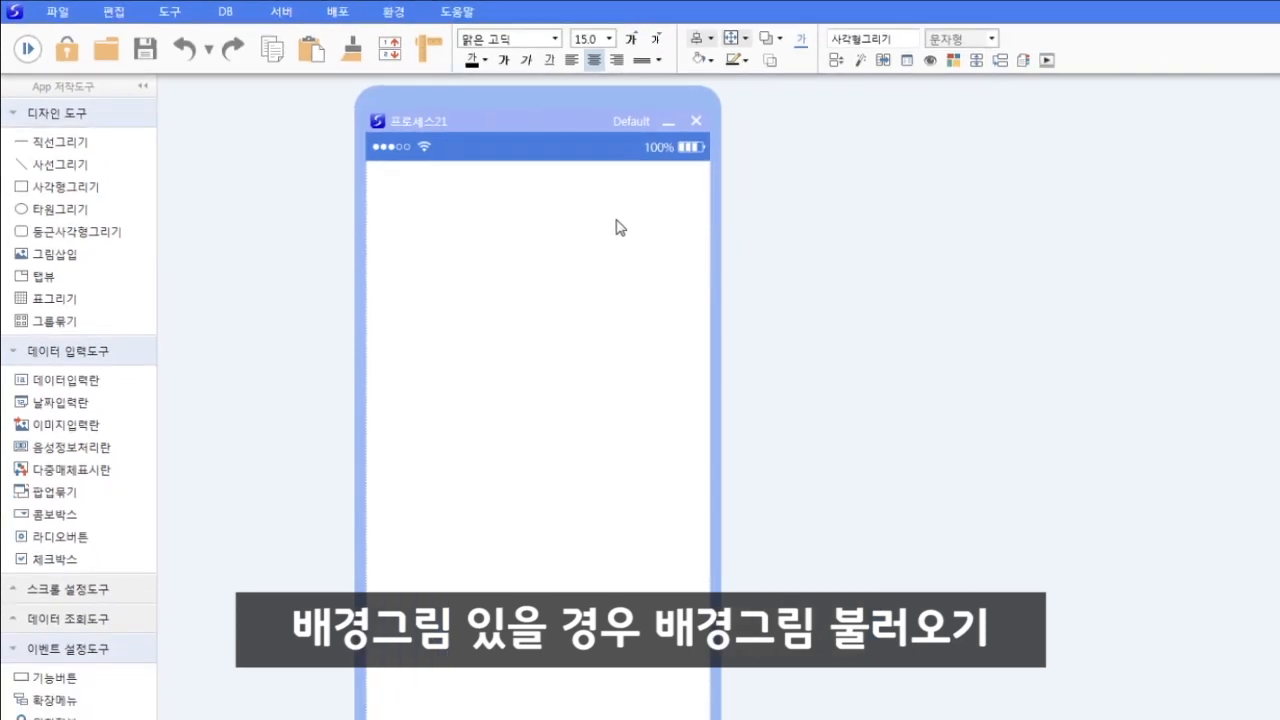
- Turn on the 배경그림 option in program properties and set the dark 에코마켓 image as the form's background
right_click(617, 227)
left_click(700, 235)
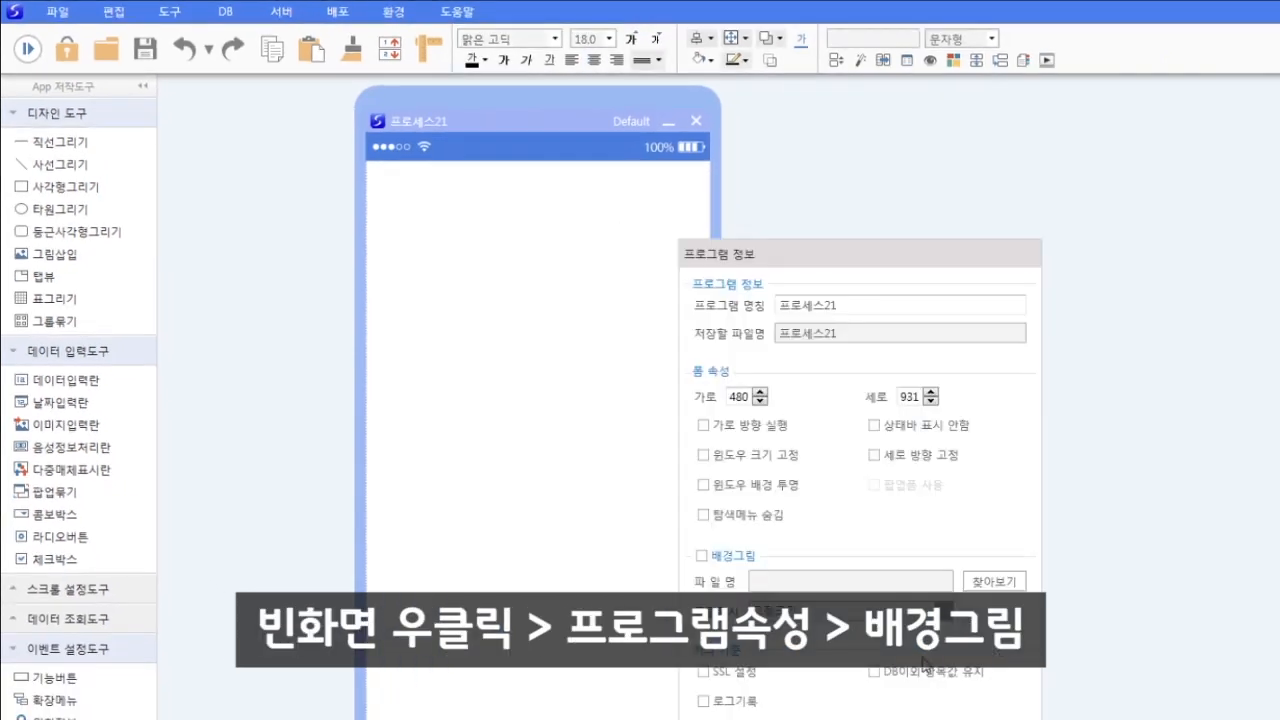
left_click(733, 557)
left_click(1021, 592)
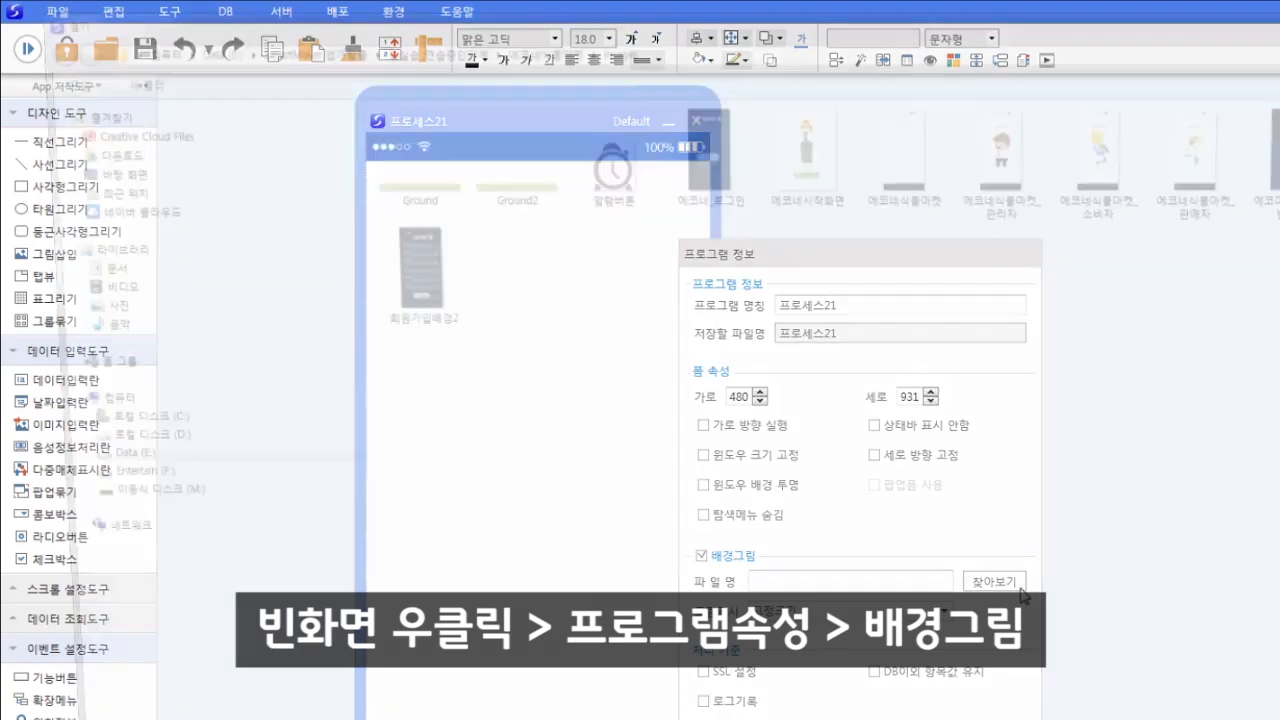
double_click(1004, 119)
key("Return")
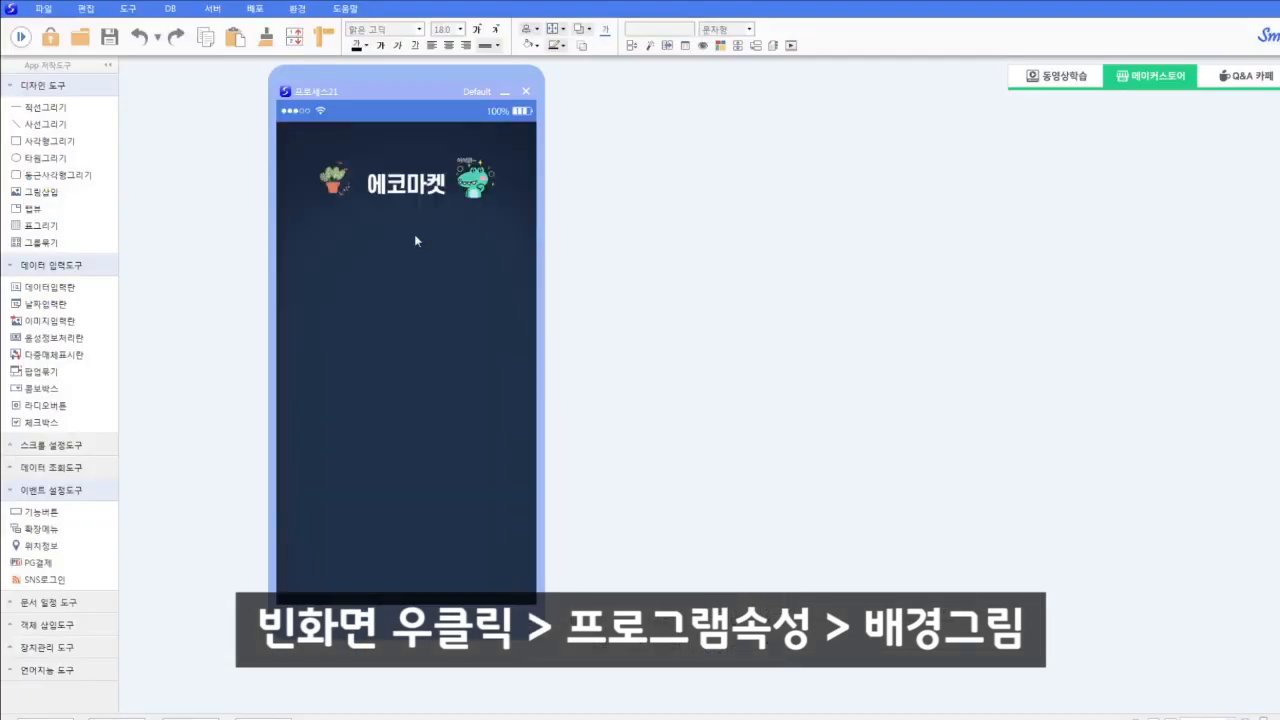
left_click_drag(355, 92, 385, 109)
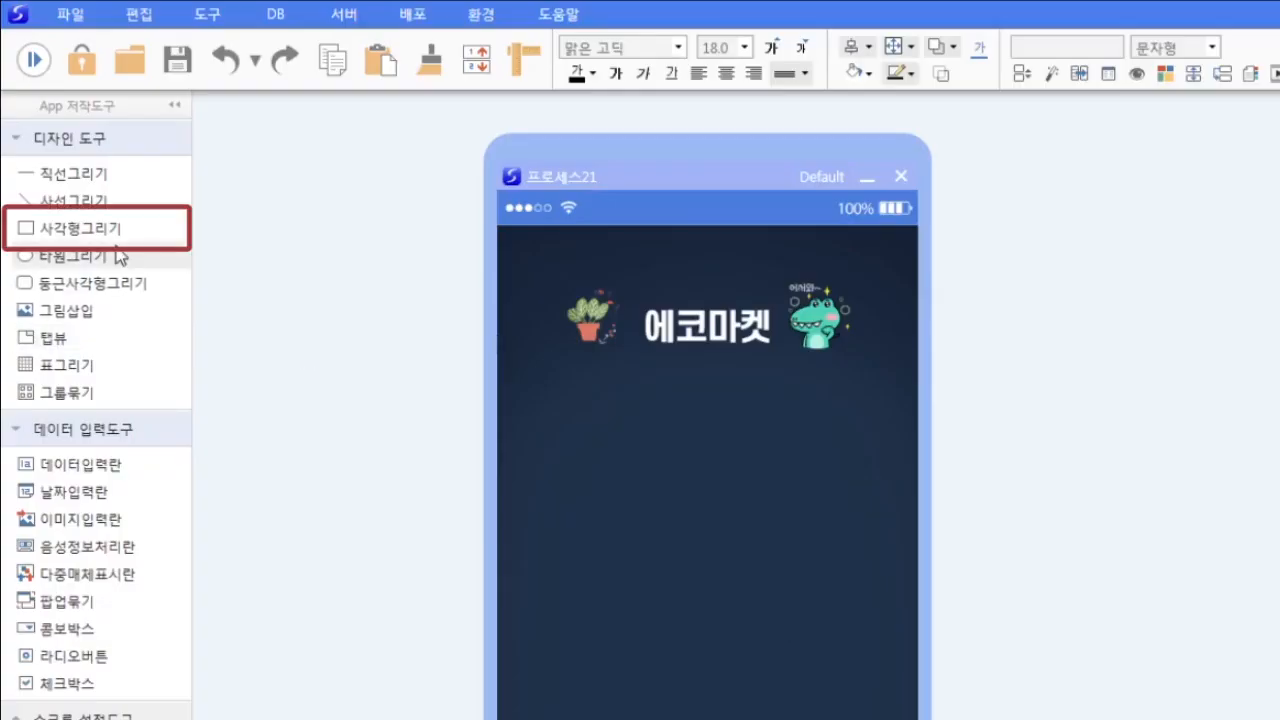
- Draw a rectangle text label reading 아이디 on the form
left_click(186, 229)
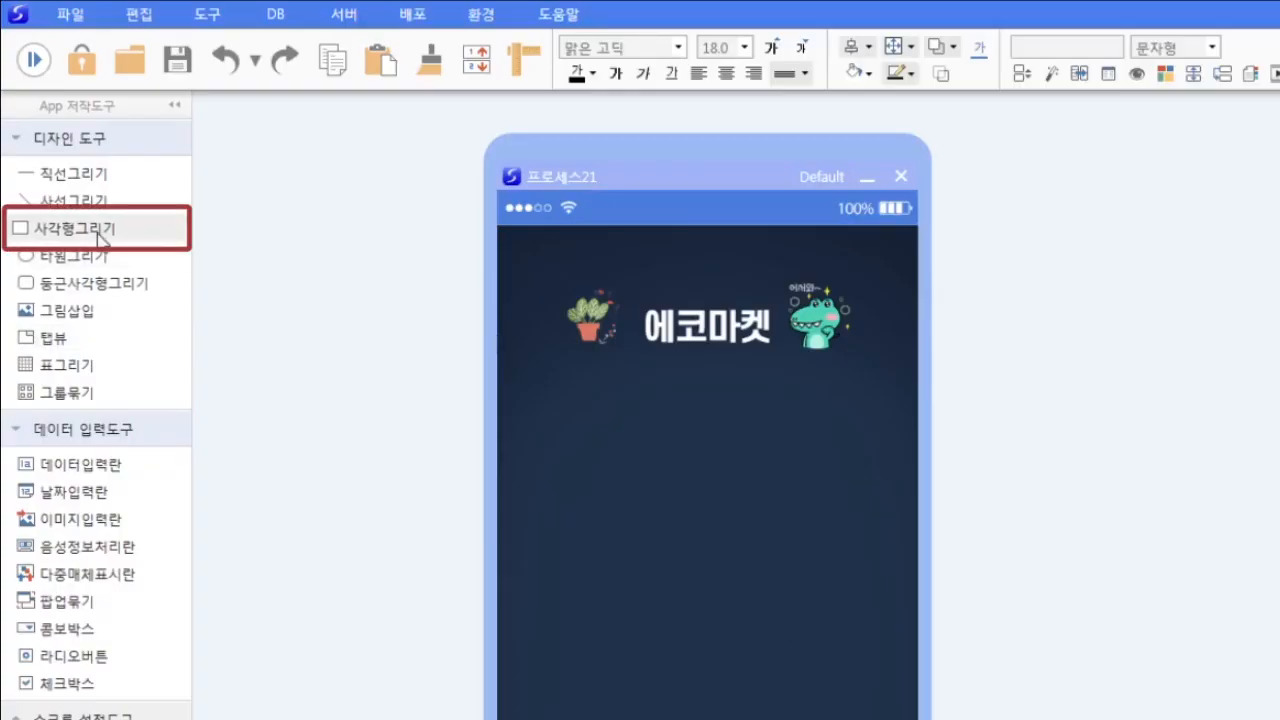
left_click(630, 511)
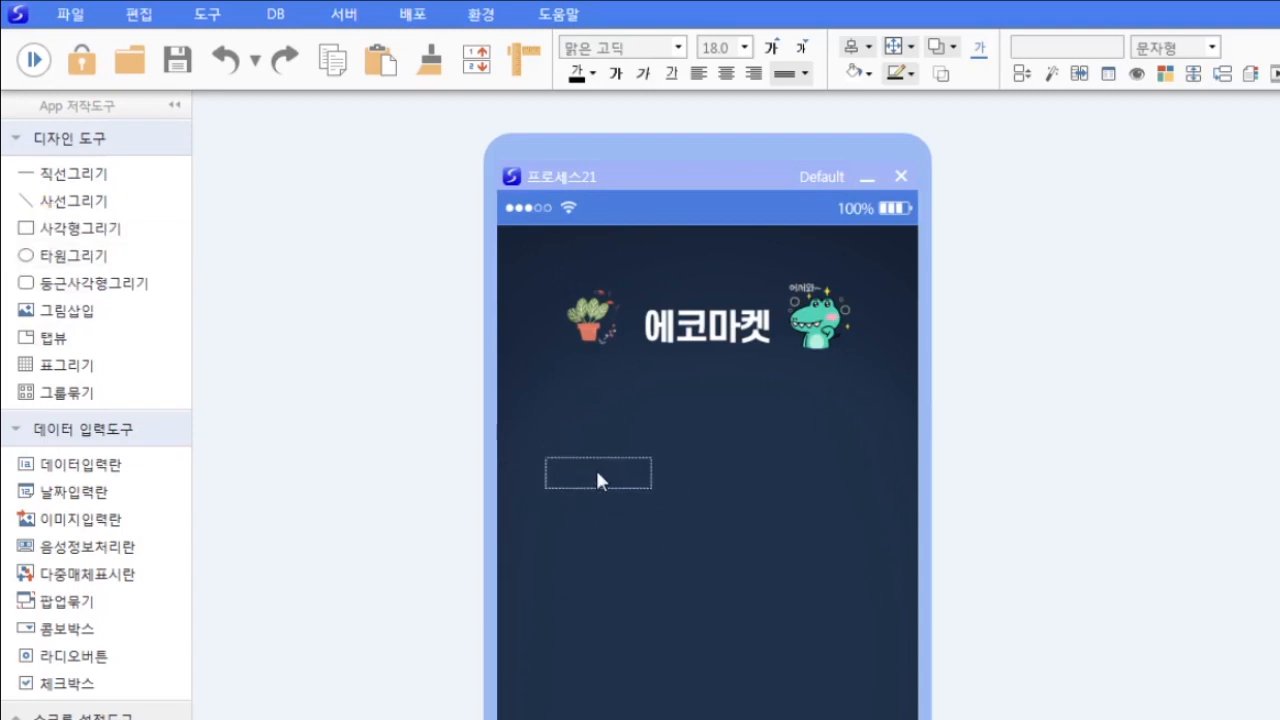
left_click(590, 478)
type("아이")
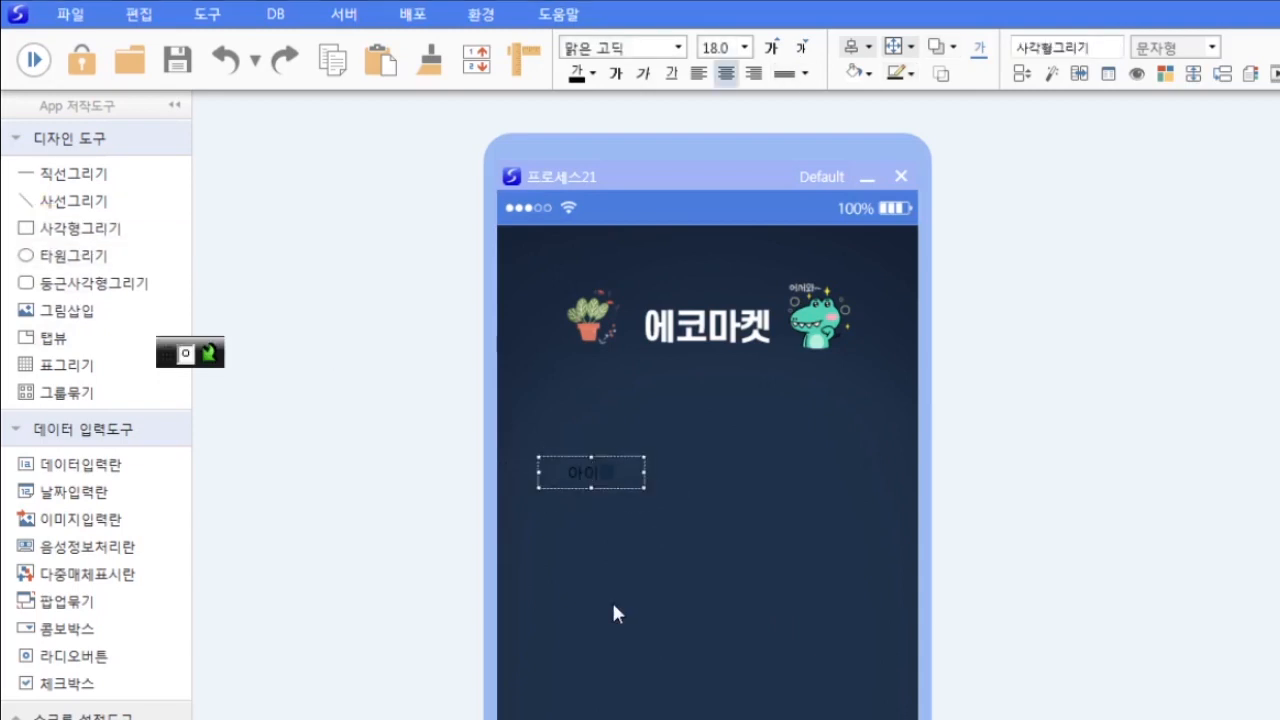
type("디")
left_click(661, 506)
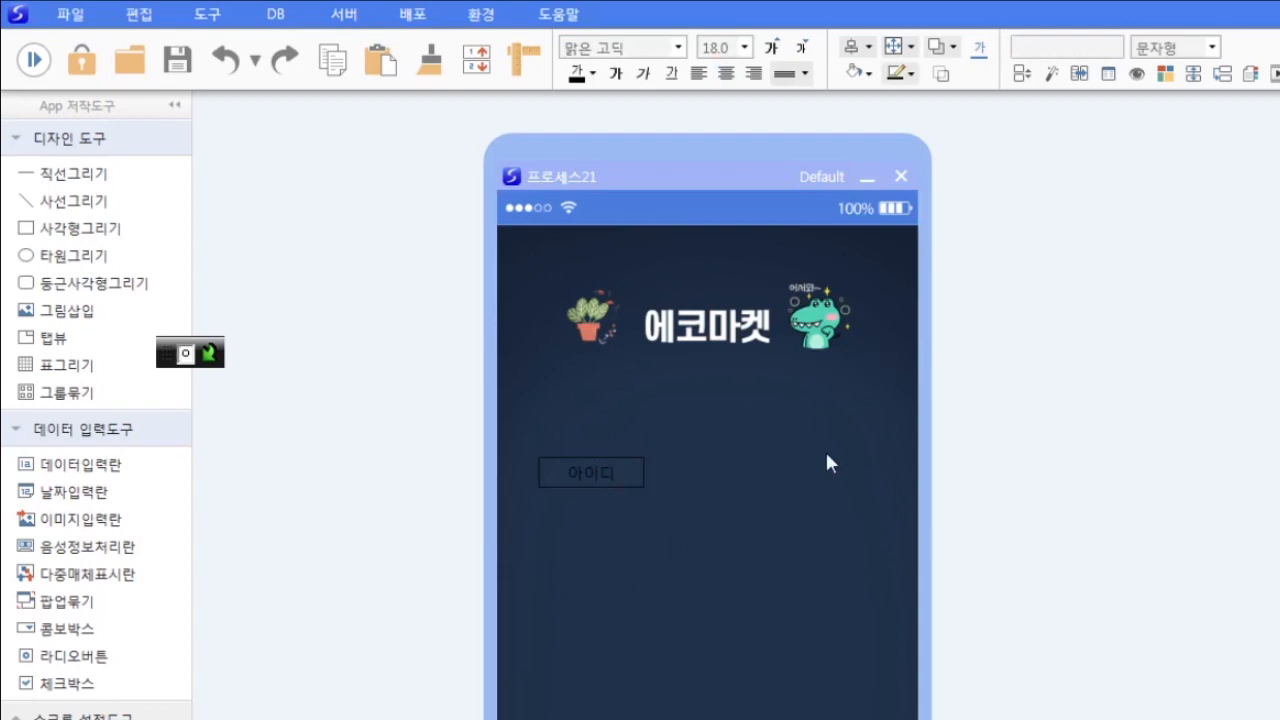
- Make the 아이디 label's text white and remove its border line
left_click(869, 73)
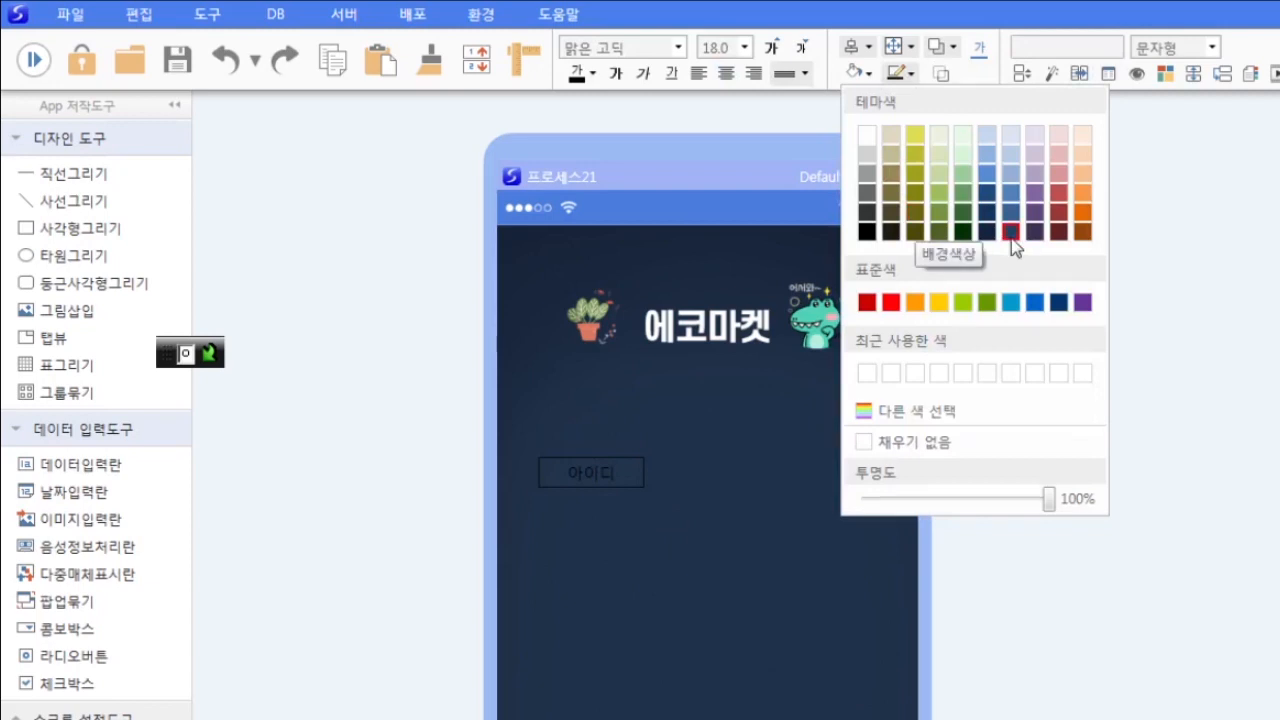
left_click(757, 606)
left_click(631, 480)
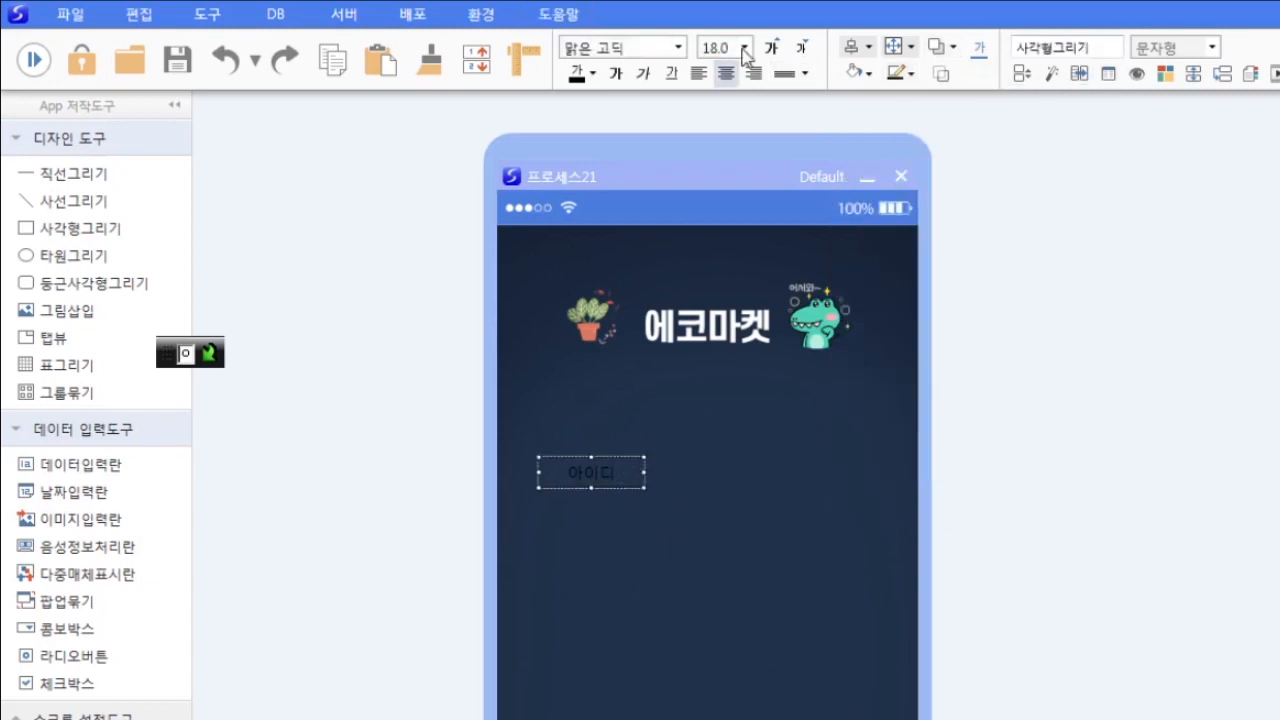
left_click(590, 76)
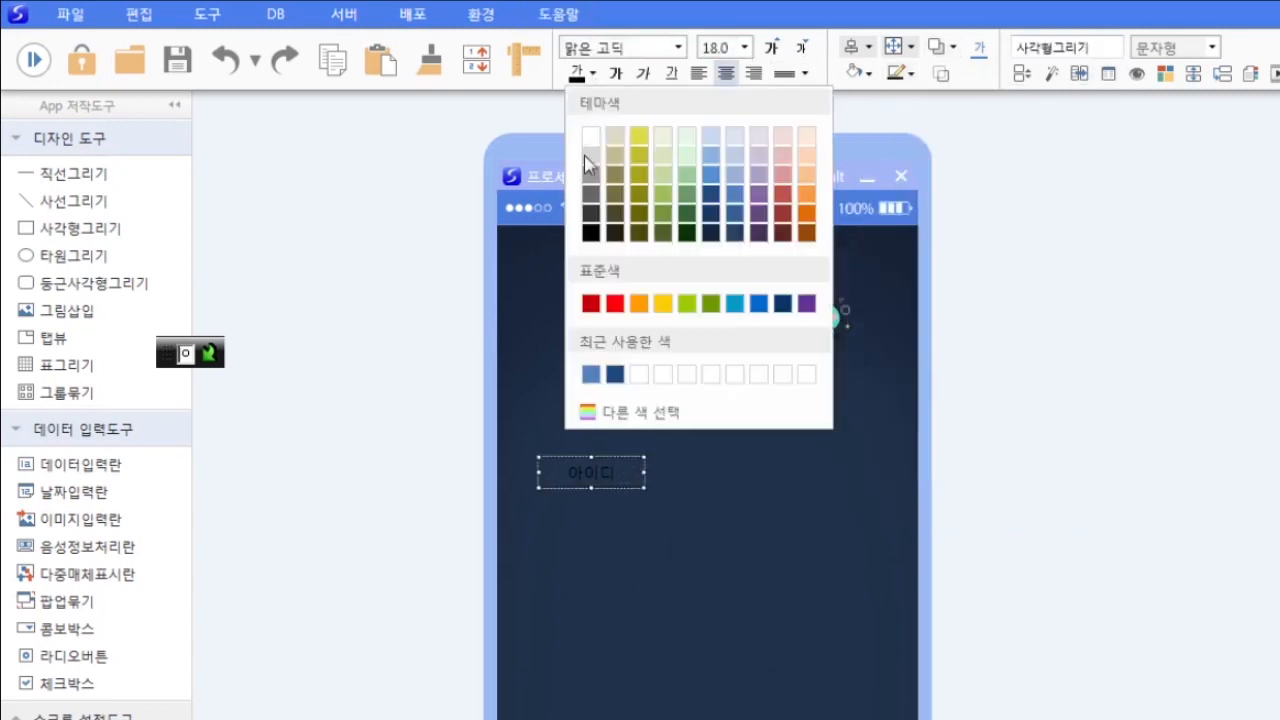
left_click(593, 137)
left_click(909, 74)
left_click(929, 446)
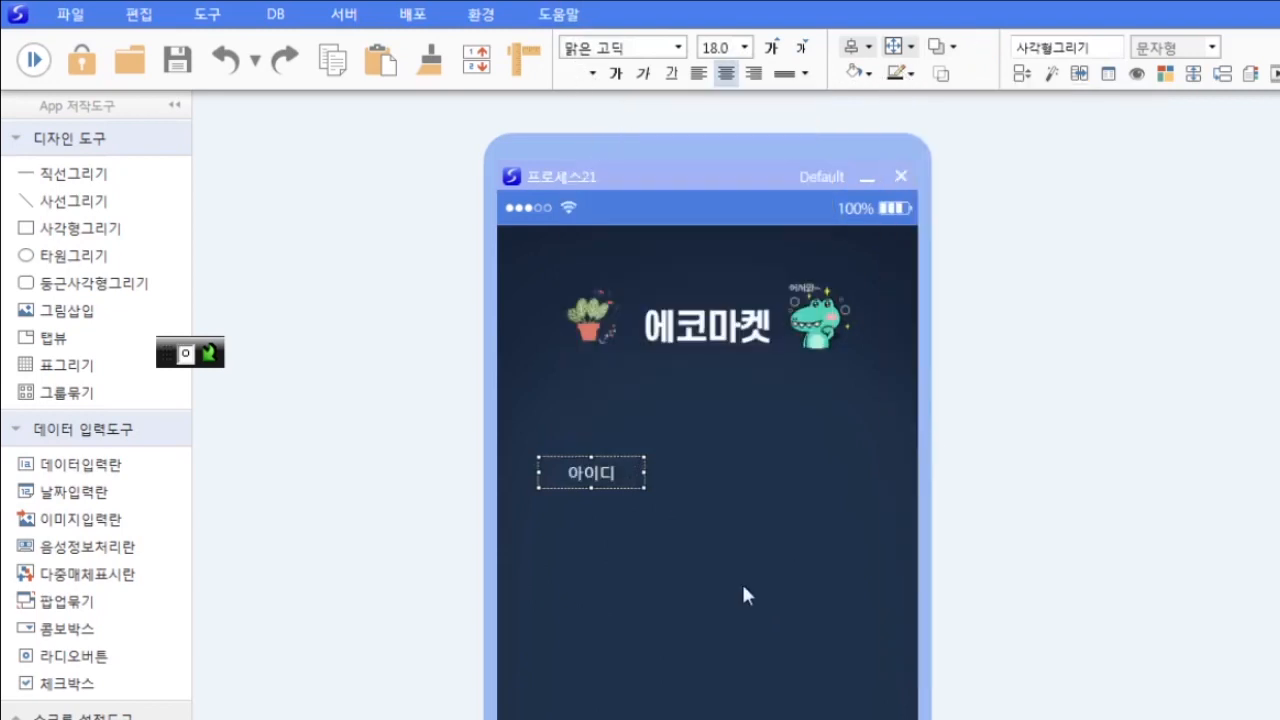
left_click(743, 595)
left_click(628, 471)
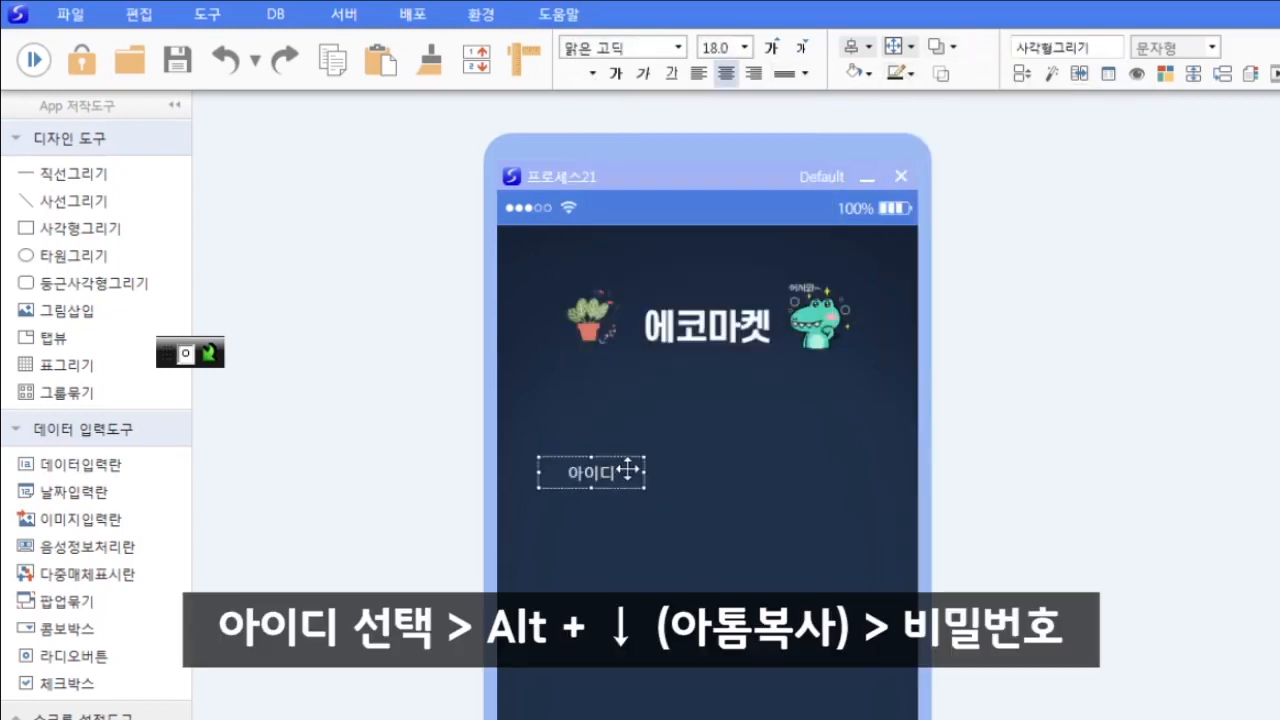
- Duplicate the 아이디 label below itself and rename the copy 비밀번호
key("alt+Down")
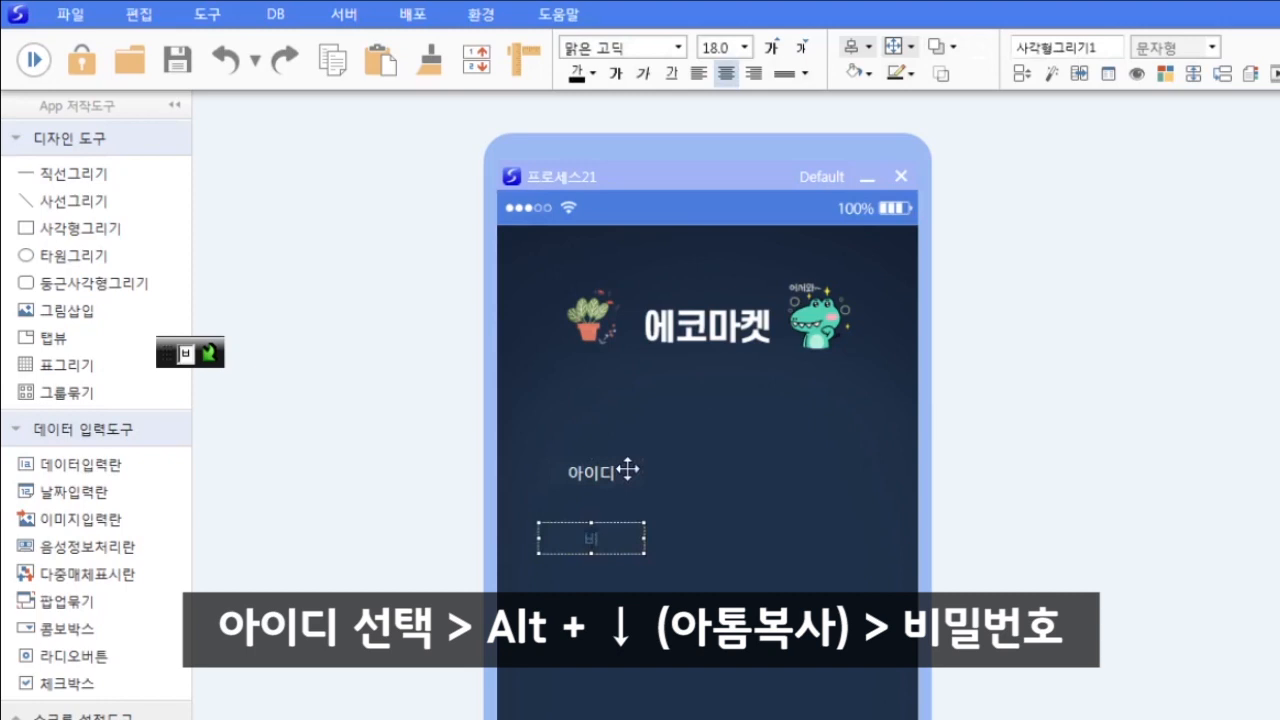
type("밀번호")
key("Escape")
left_click(88, 184)
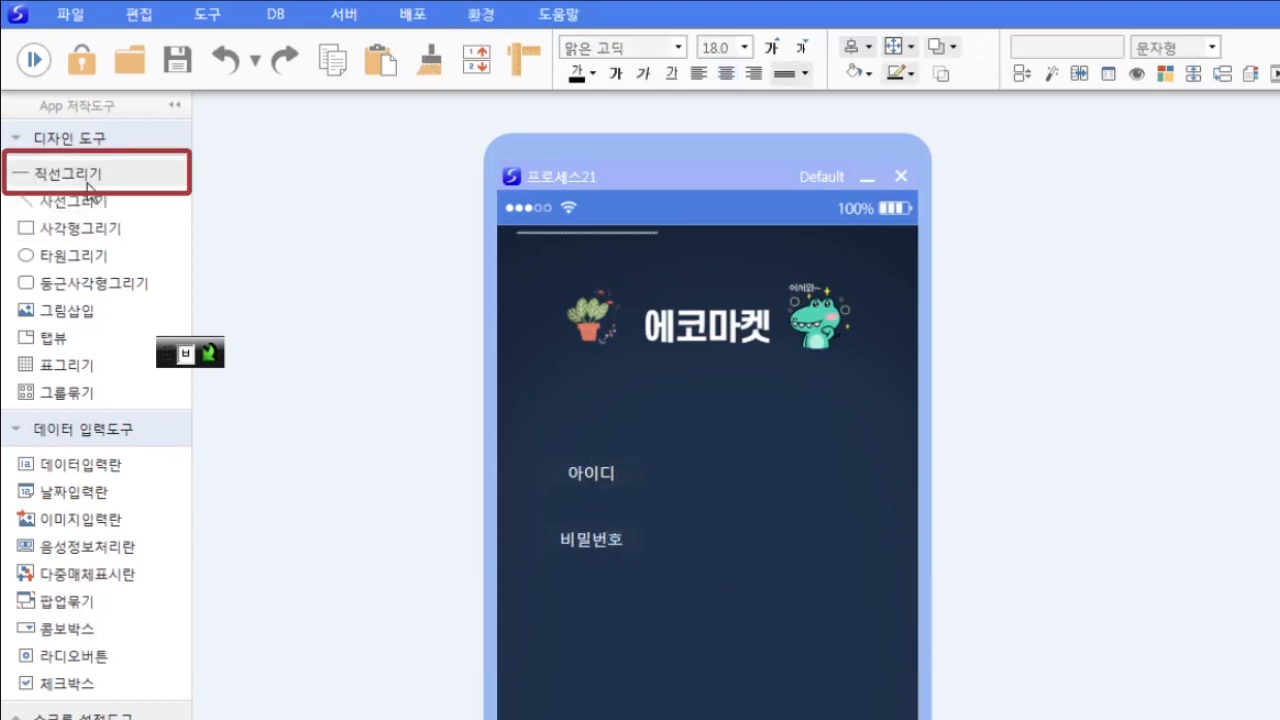
- Draw a straight line under 아이디 and make it white, 2pt thick
left_click_drag(586, 233, 851, 490)
left_click(619, 489)
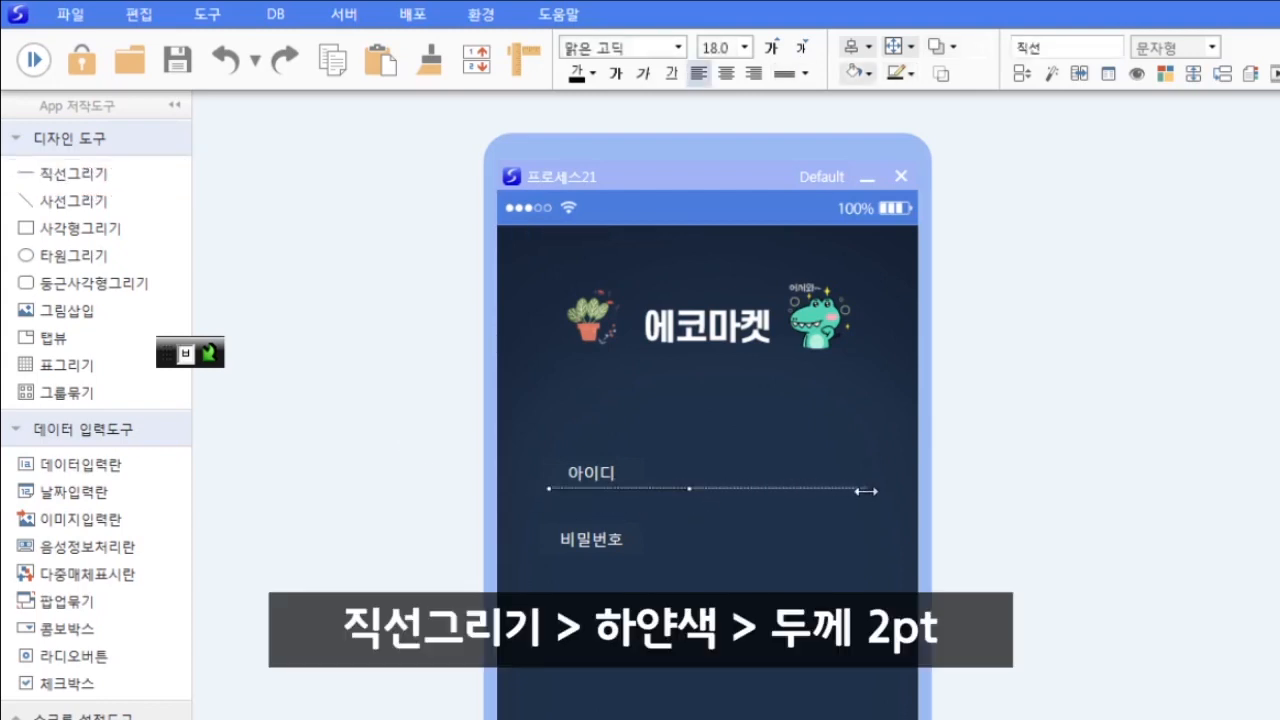
left_click(900, 76)
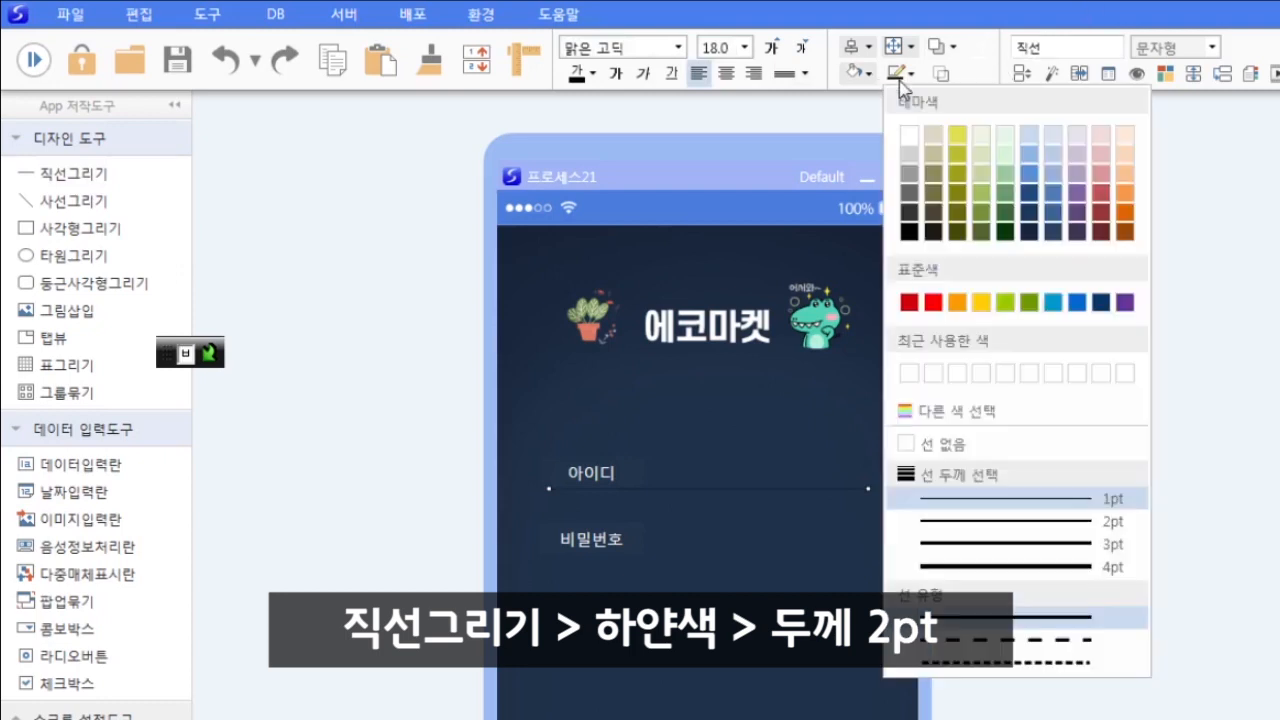
left_click(914, 134)
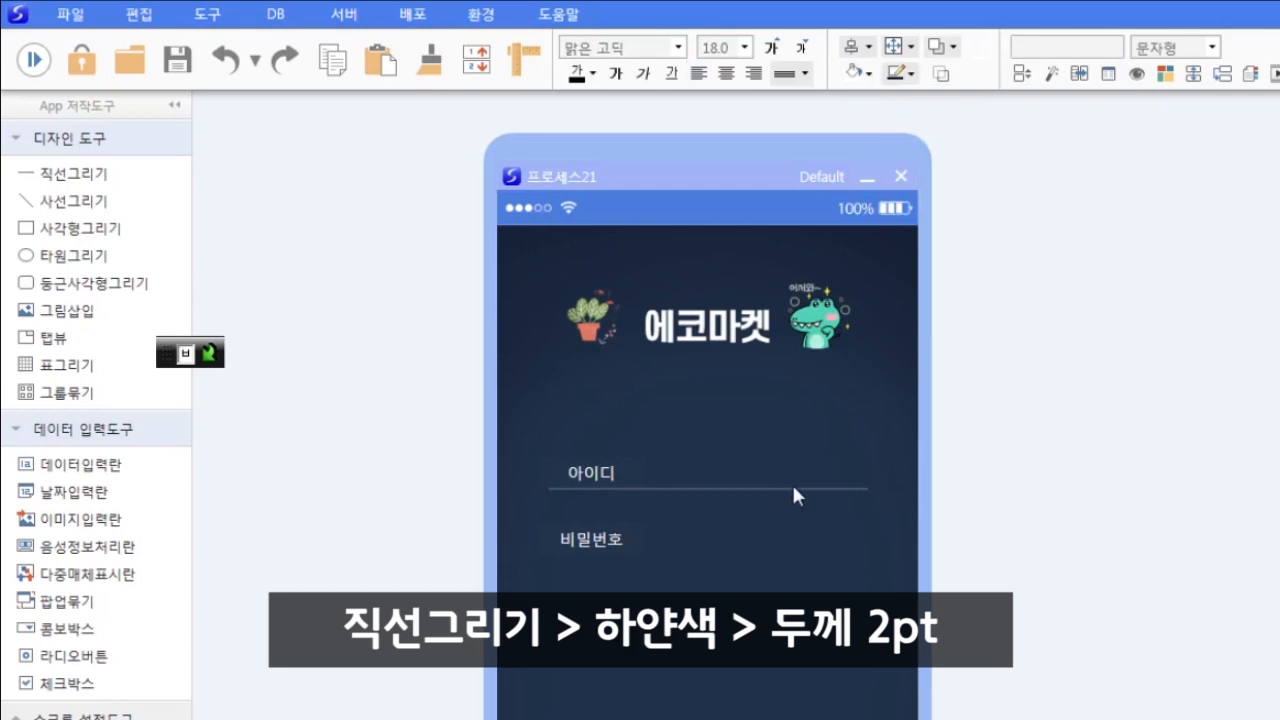
left_click(792, 489)
left_click(898, 75)
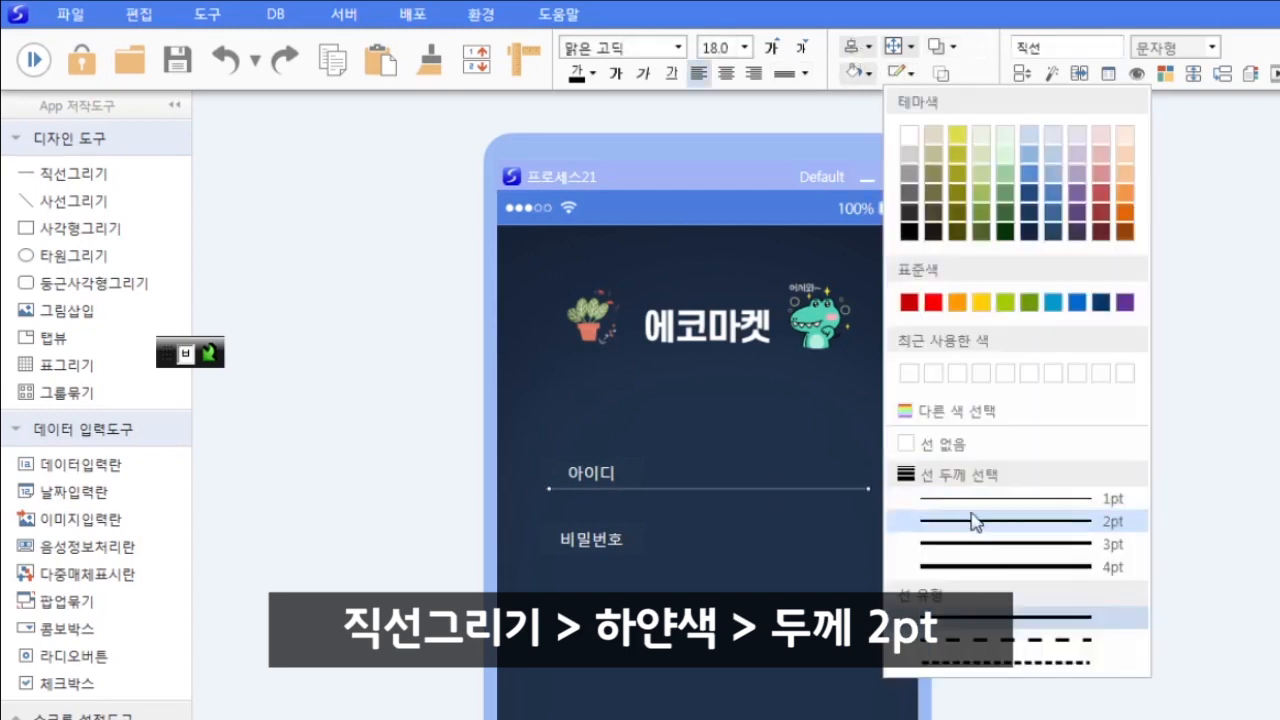
left_click(975, 521)
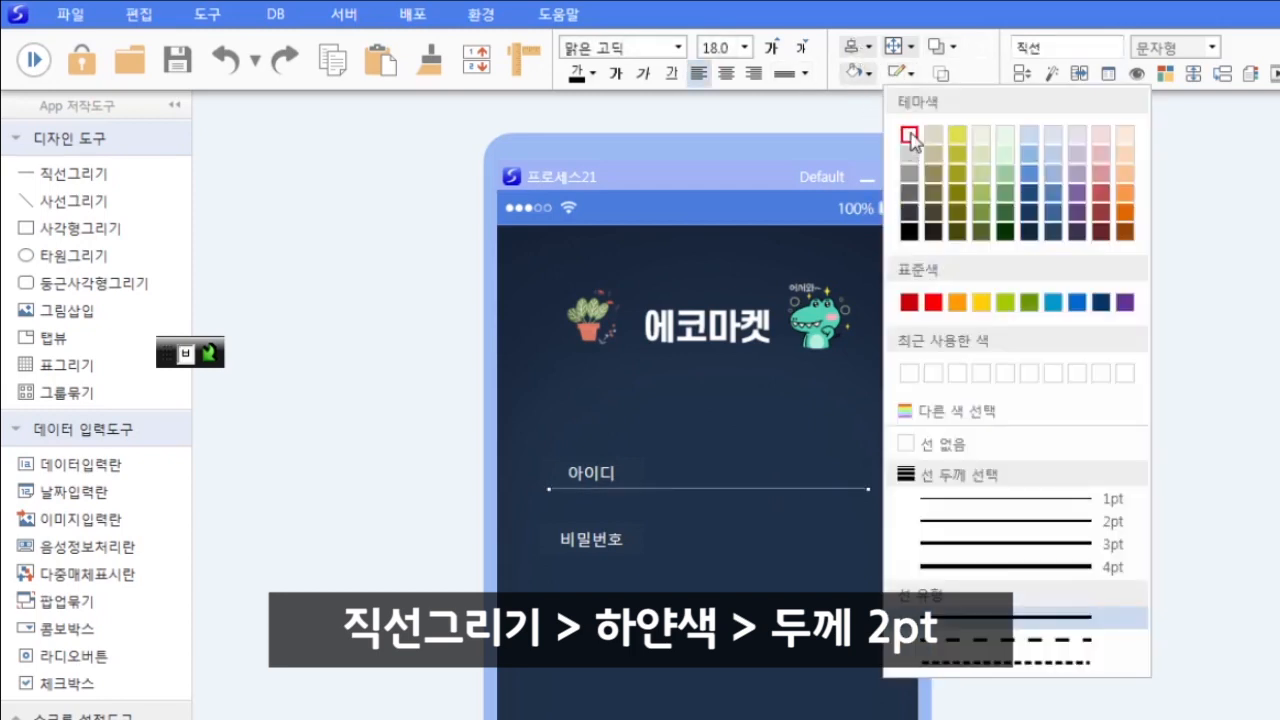
left_click(909, 134)
- Duplicate the underline and position the copy beneath the 비밀번호 label
key("alt+Down")
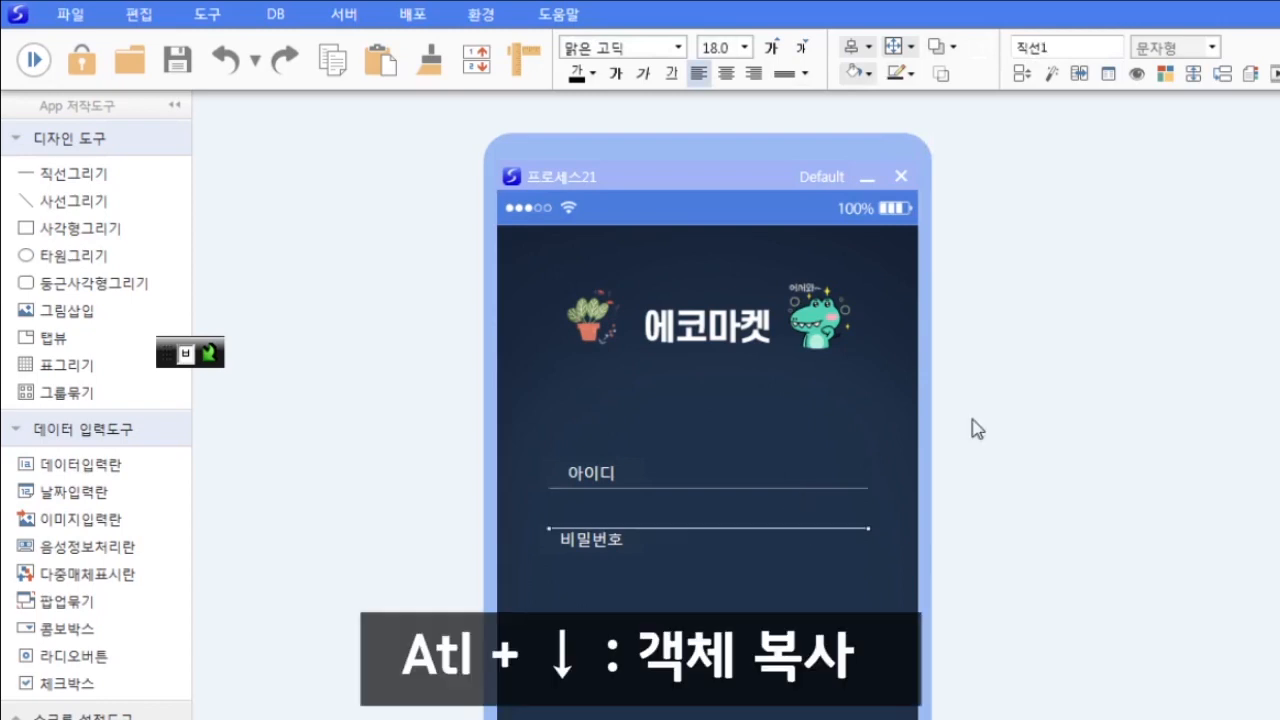
key("Down")
key("Down")
key("Down")
key("Down")
key("Up")
left_click(816, 647)
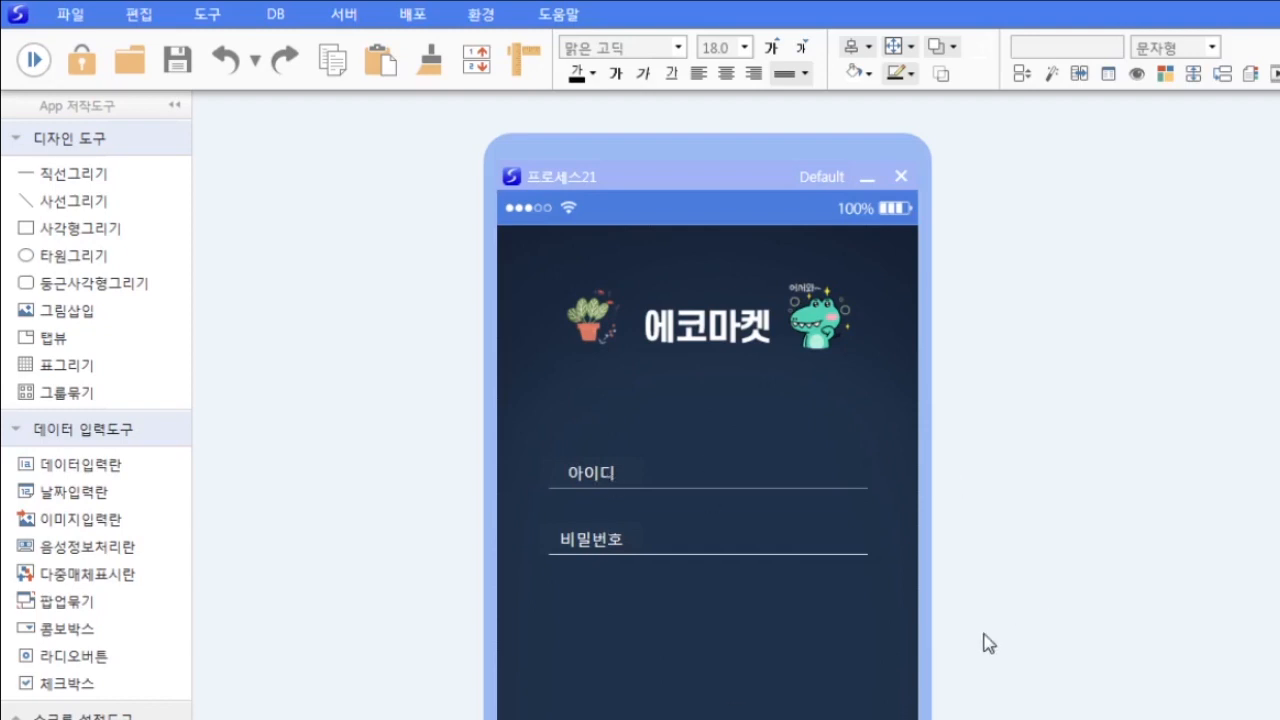
- Add a widened input field beside 아이디 with no fill, no border and white text
left_click(115, 458)
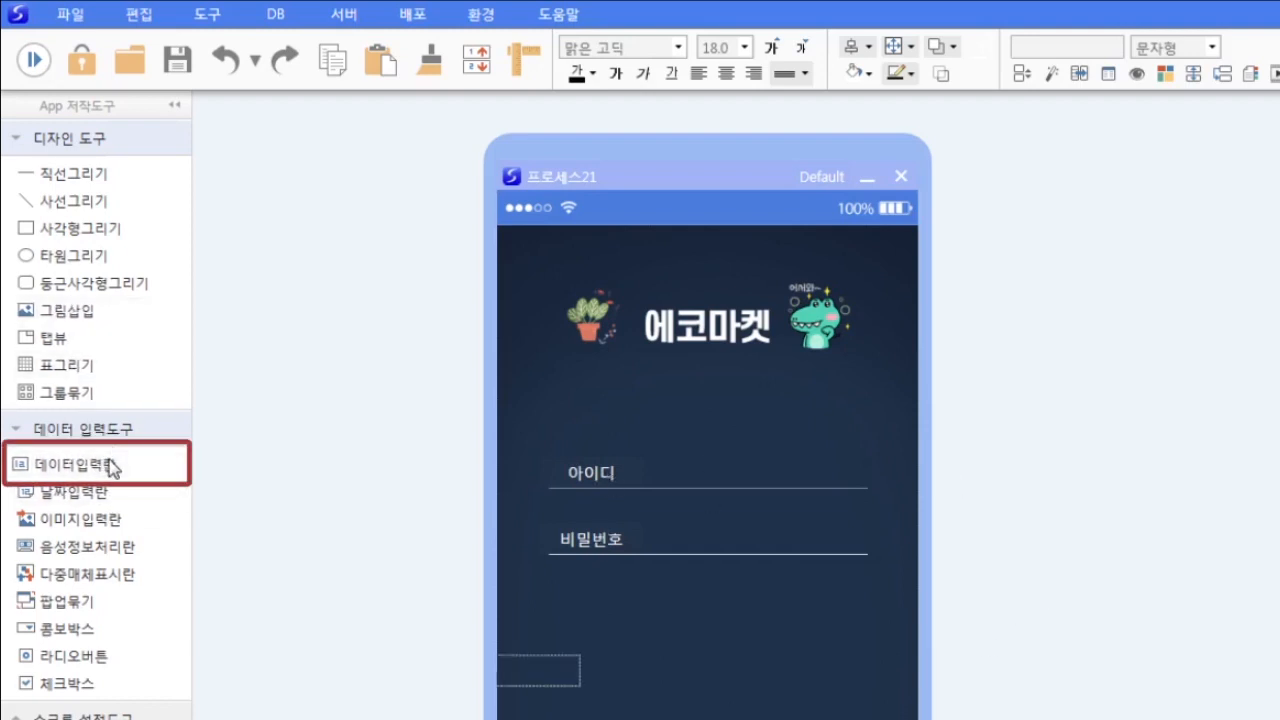
left_click(696, 467)
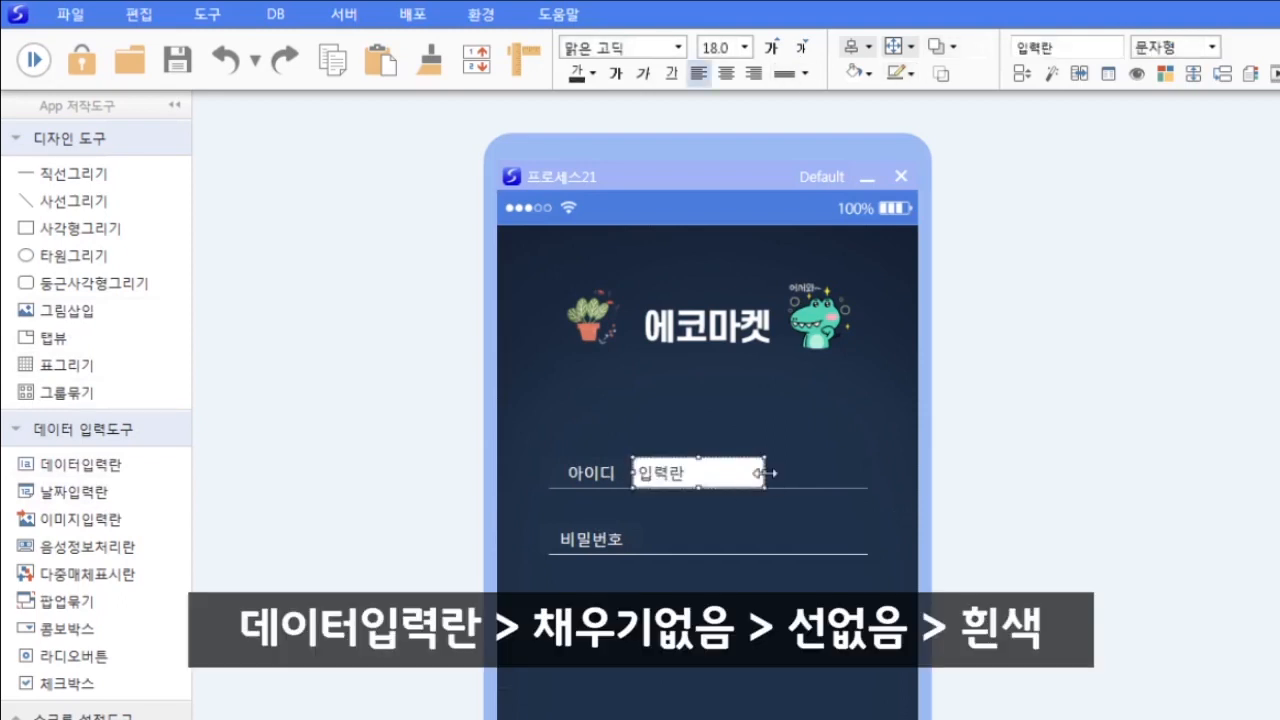
left_click_drag(767, 474, 846, 479)
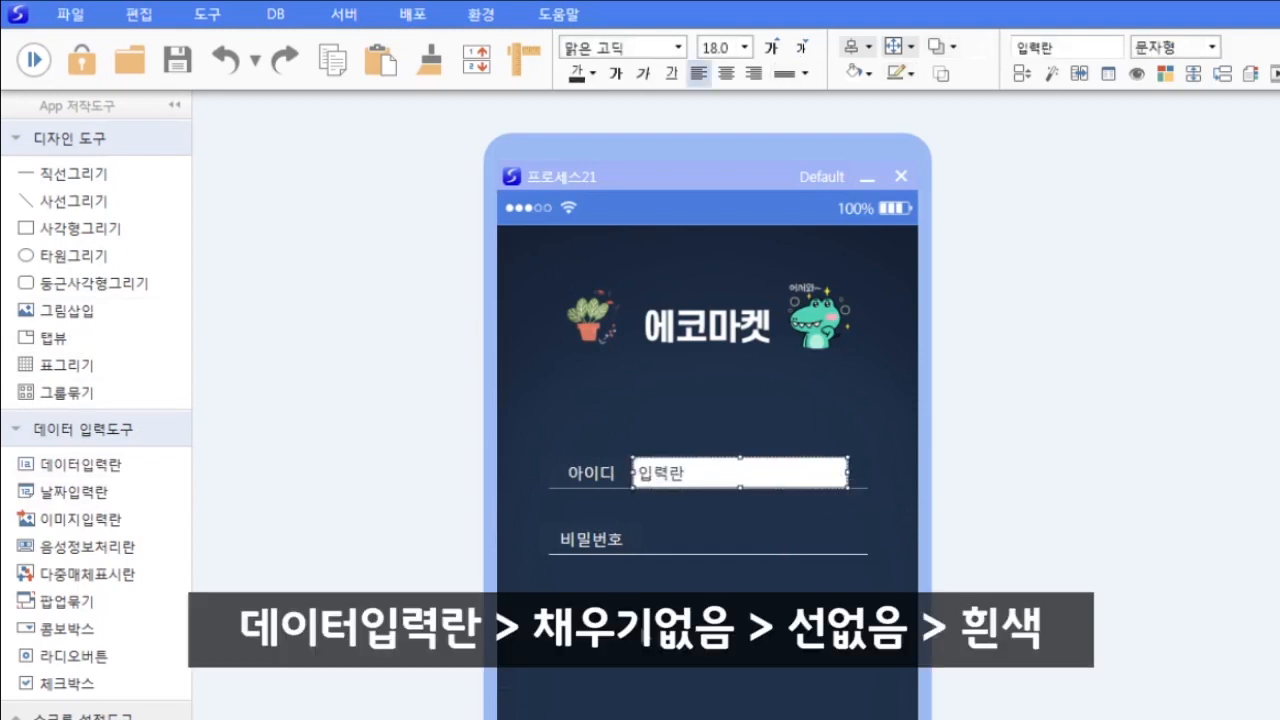
left_click(854, 75)
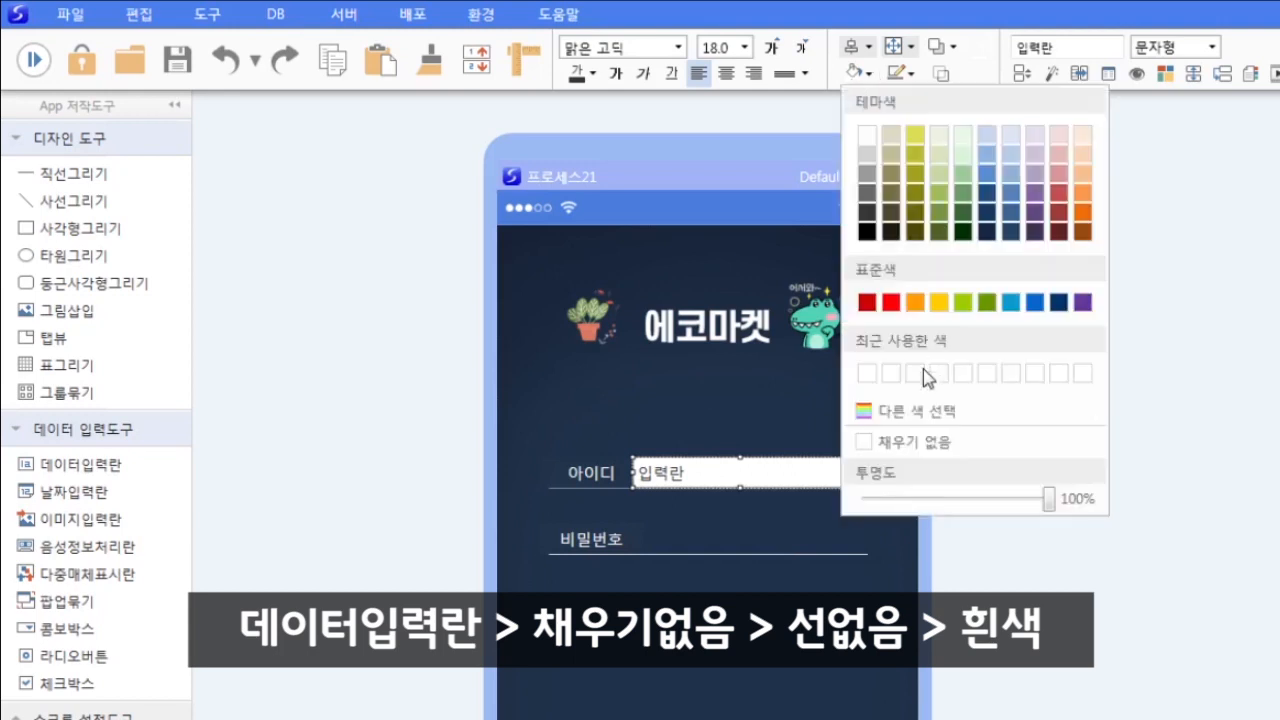
left_click(960, 444)
left_click(909, 74)
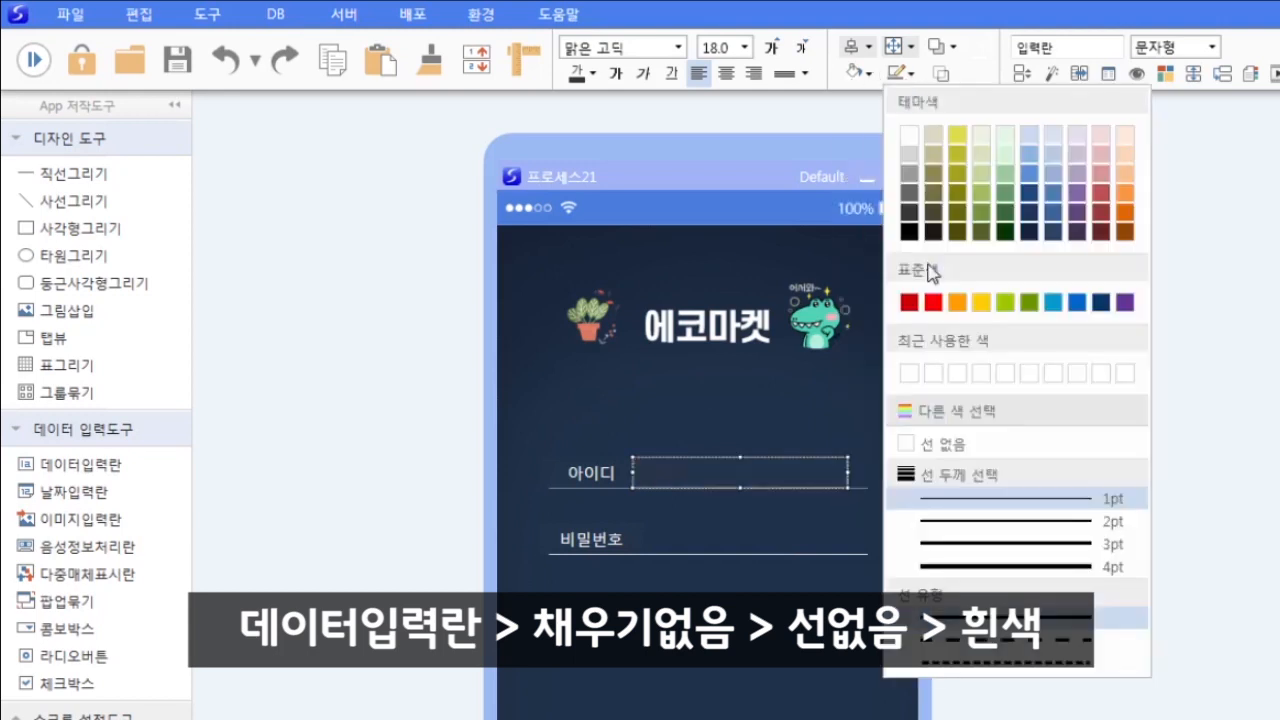
left_click(938, 458)
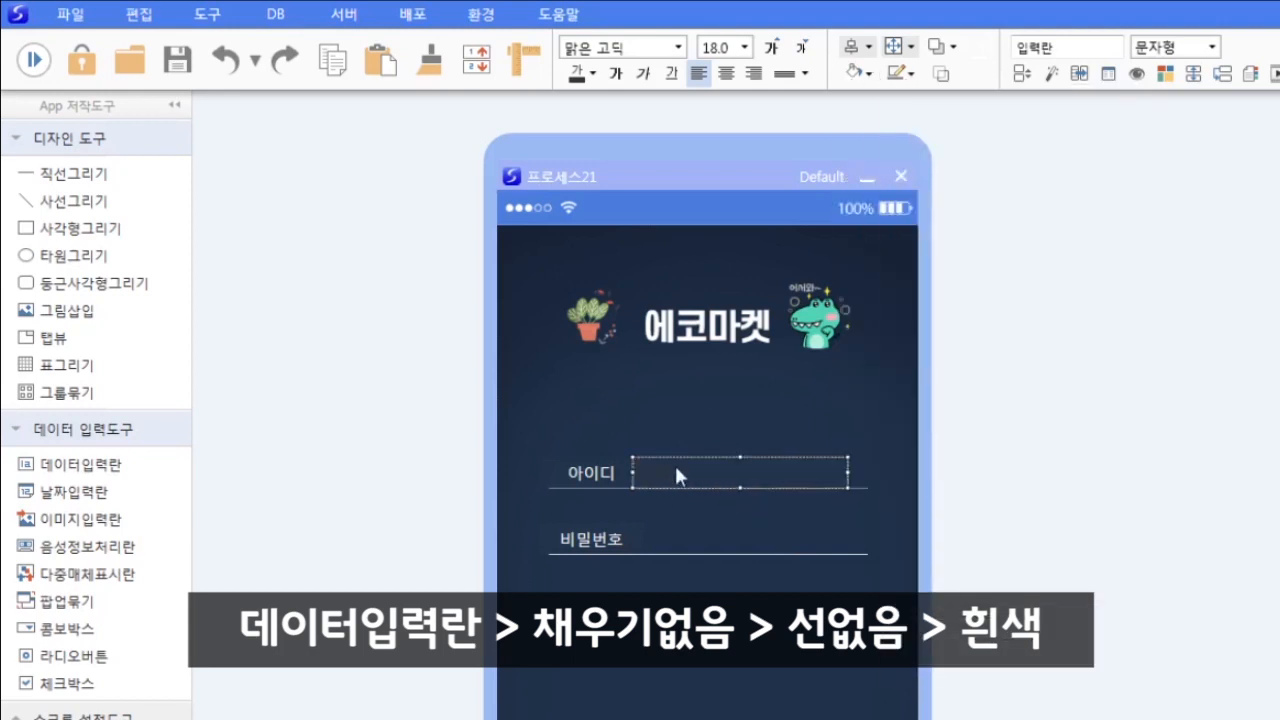
left_click(592, 73)
left_click(588, 133)
- Name the field 아이디, then duplicate it onto the password row and name it 비밀번호
left_click(1080, 46)
type("아이디")
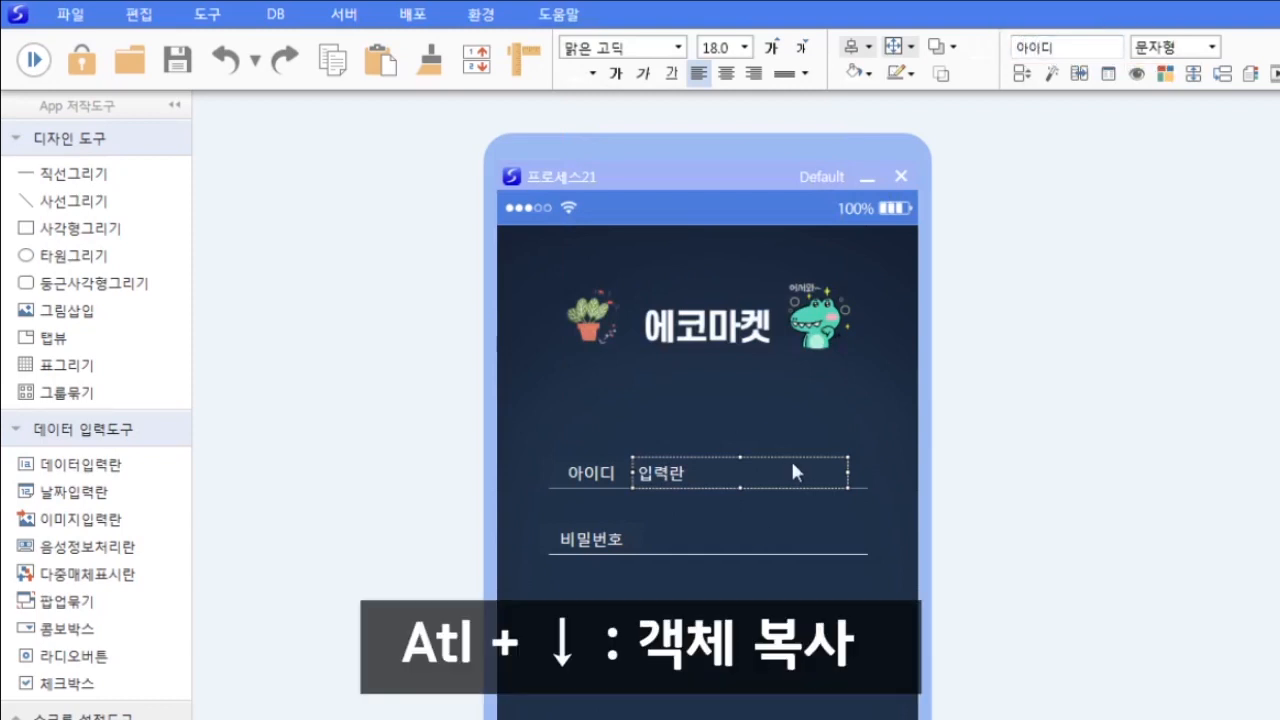
key("alt+Down")
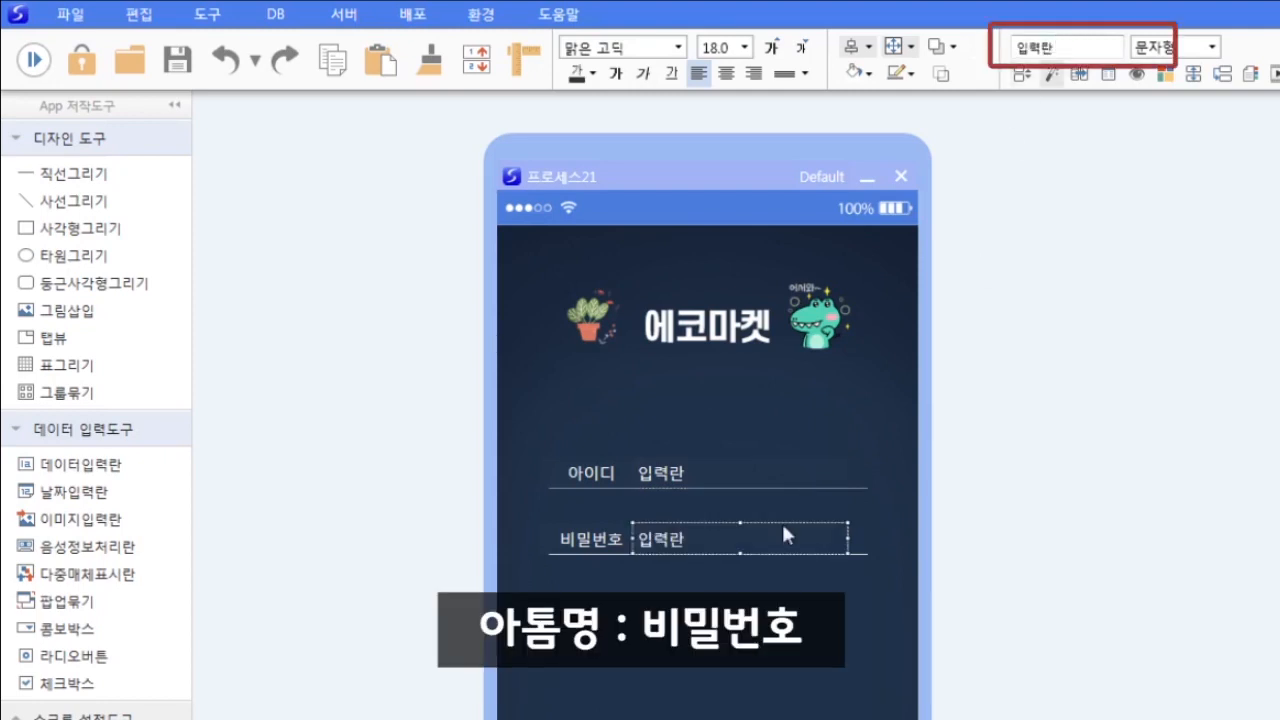
left_click_drag(1078, 48, 738, 11)
type("비밀번호")
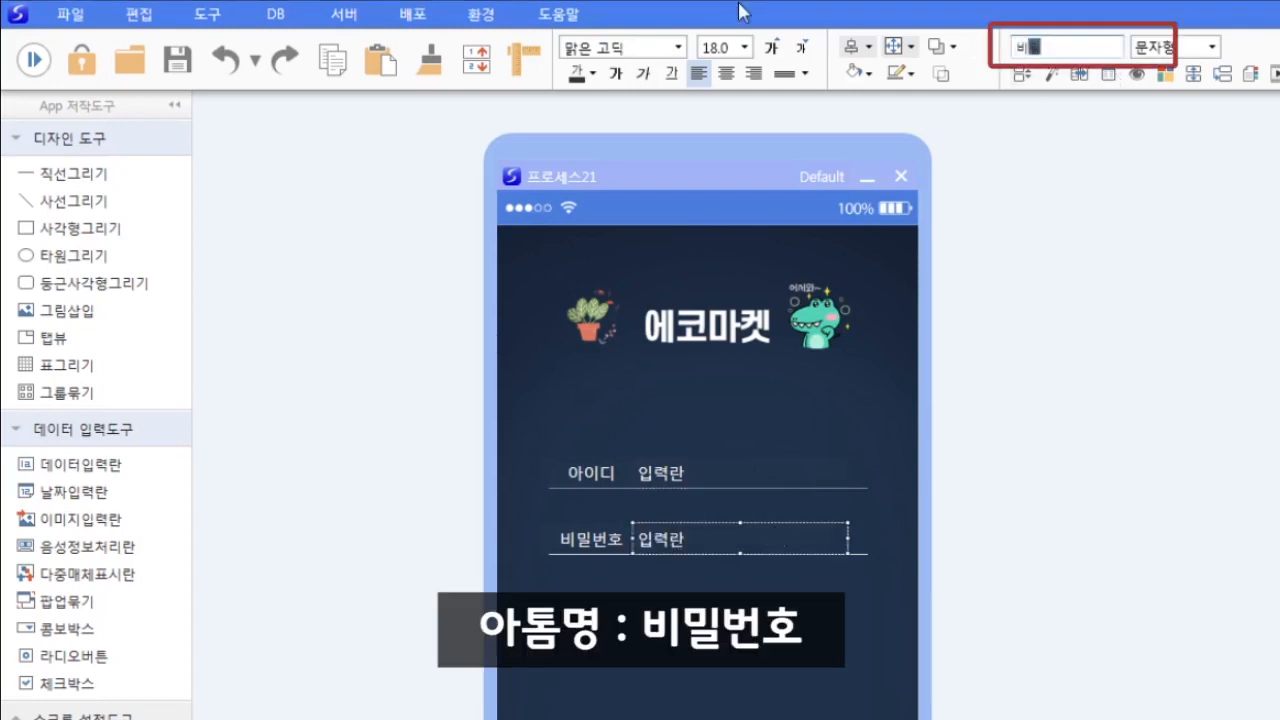
key("Return")
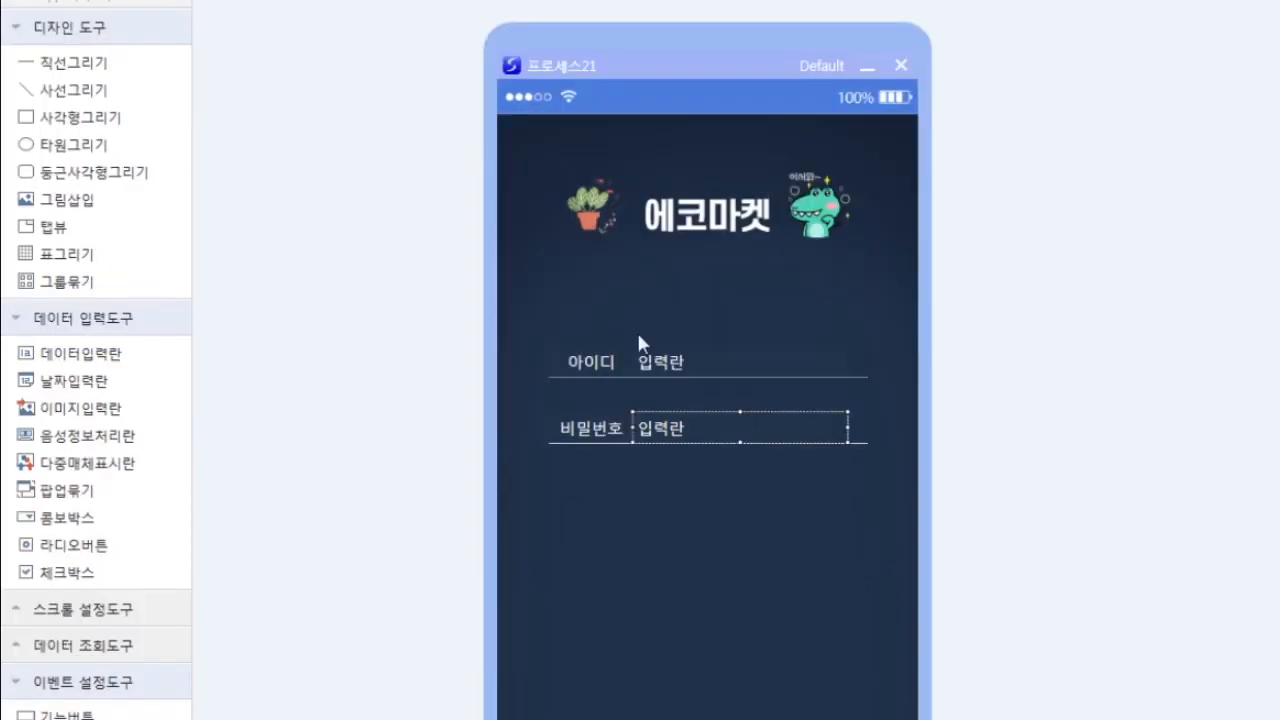
- Change the 아이디 field's 최대자릿수 from 20 to 10 in its data properties
right_click(668, 370)
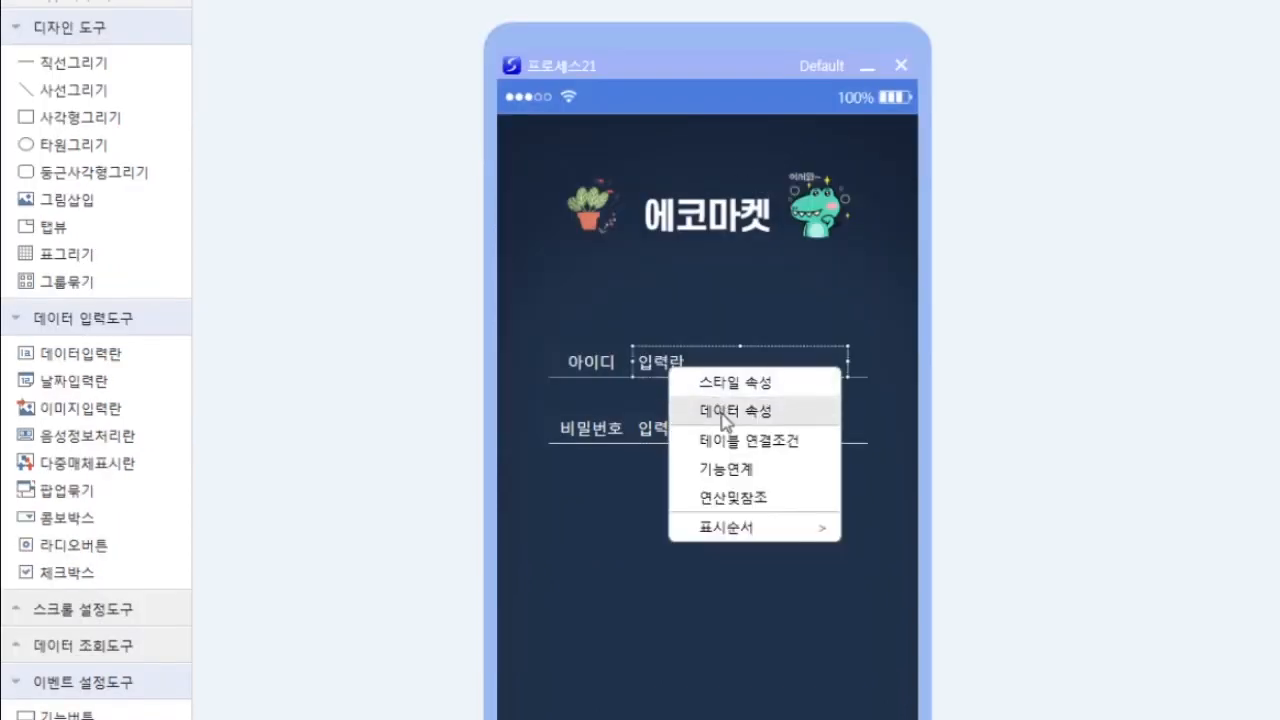
left_click(727, 413)
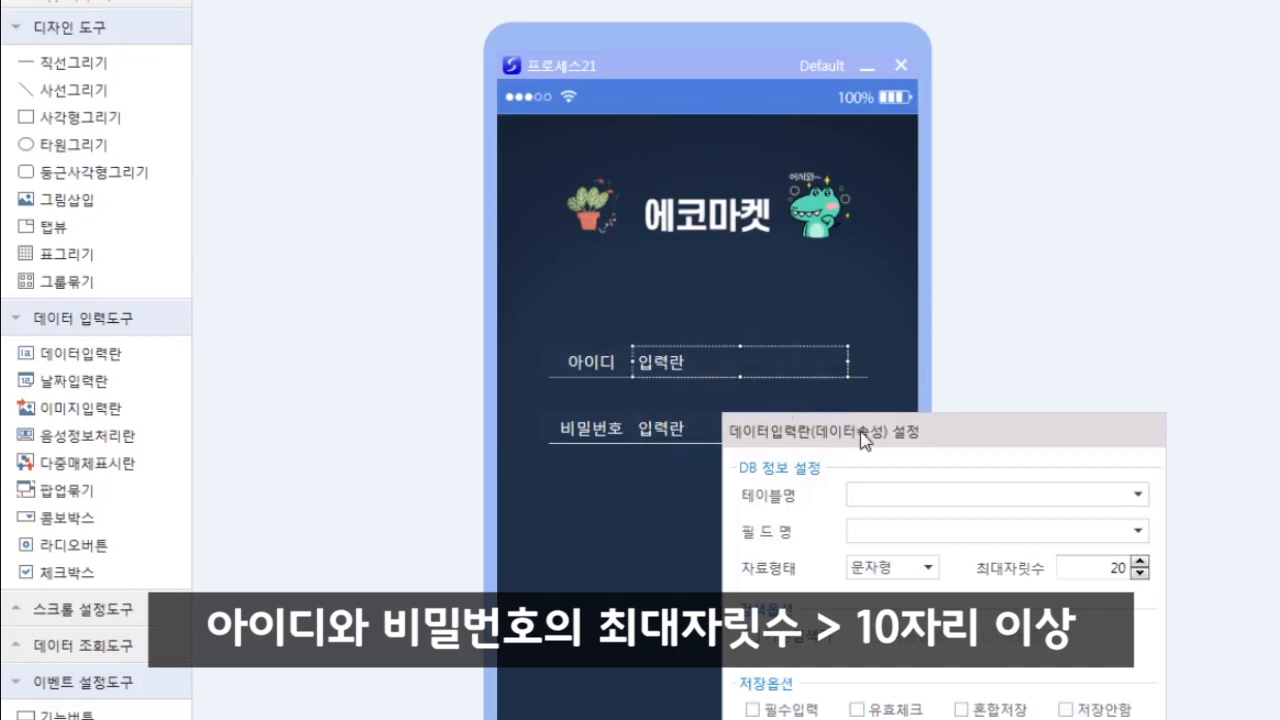
left_click_drag(1233, 437, 1192, 436)
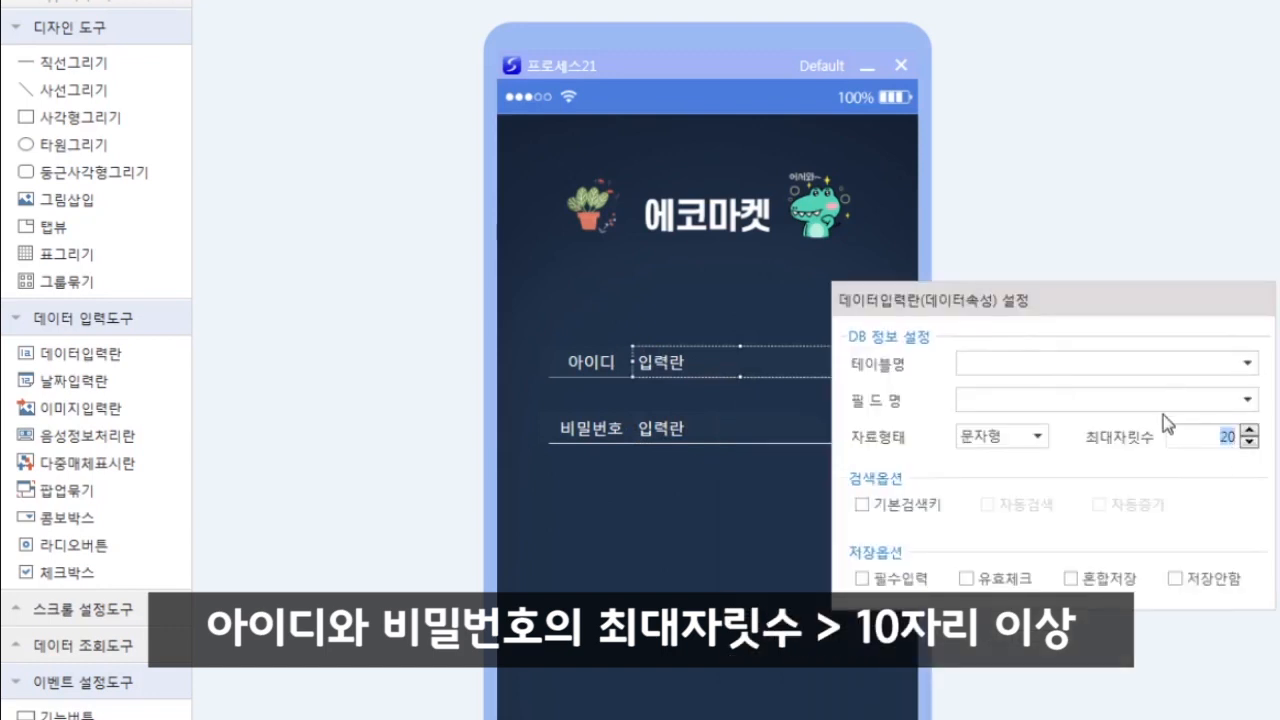
left_click(1216, 443)
left_click_drag(1194, 436, 1250, 440)
type("10")
key("Return")
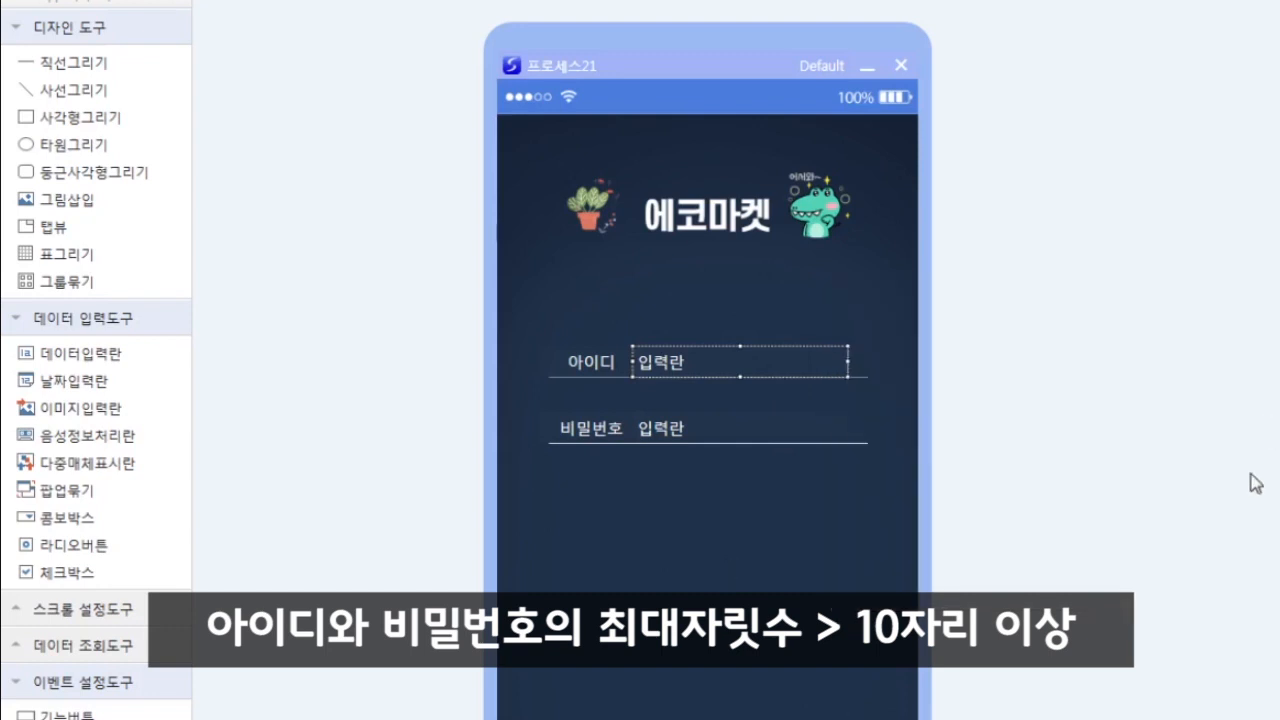
- Set the 비밀번호 field's 최대자릿수 to 10 as well
right_click(740, 426)
left_click(815, 472)
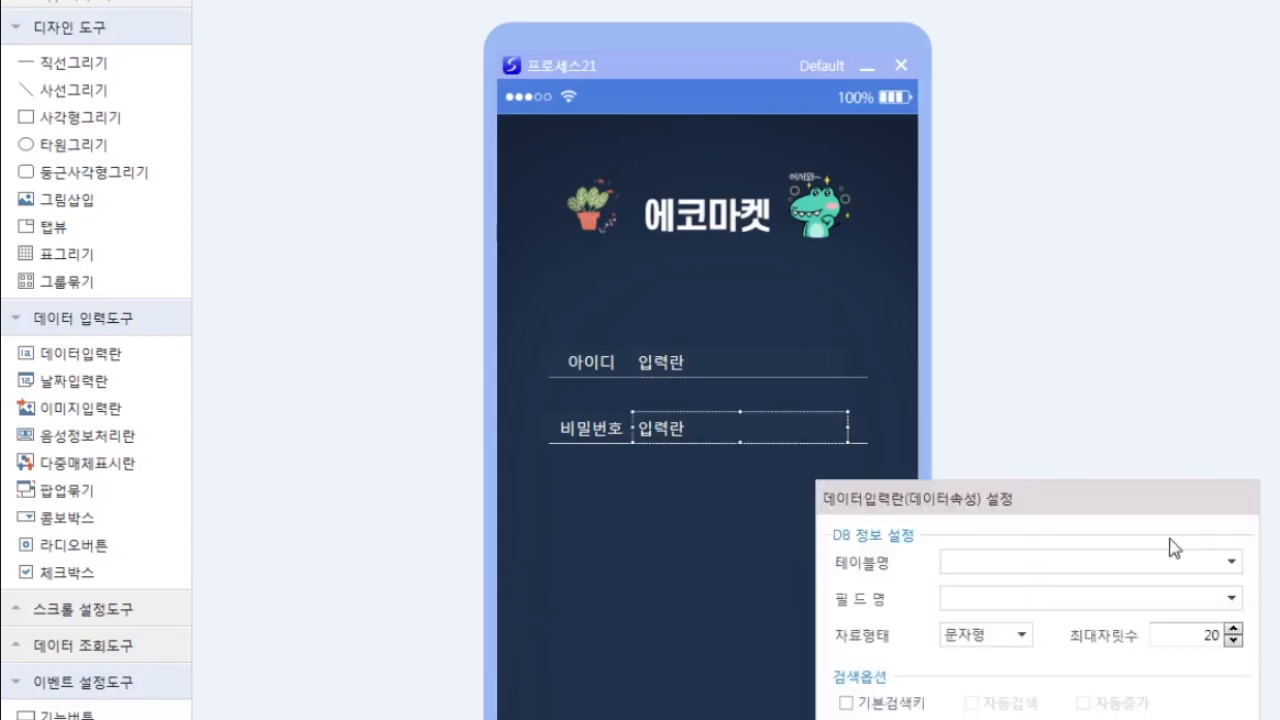
left_click_drag(1202, 637, 1224, 637)
type("10")
key("Return")
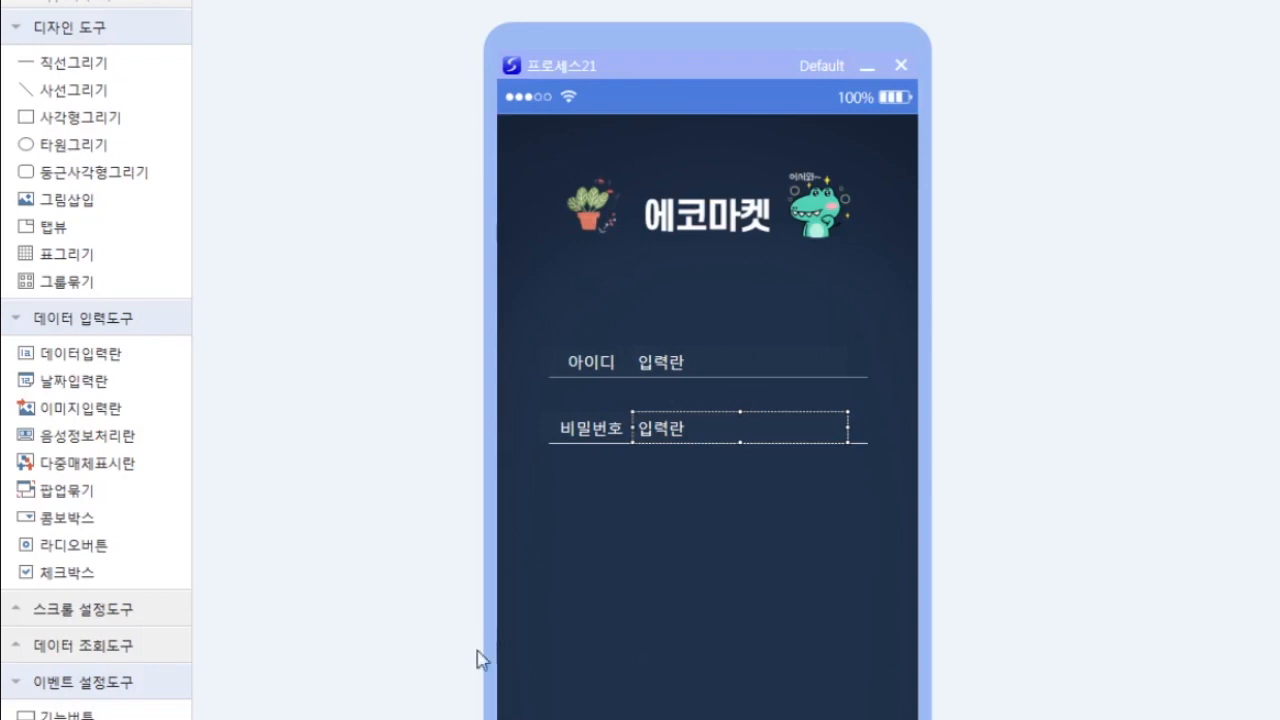
left_click(639, 572)
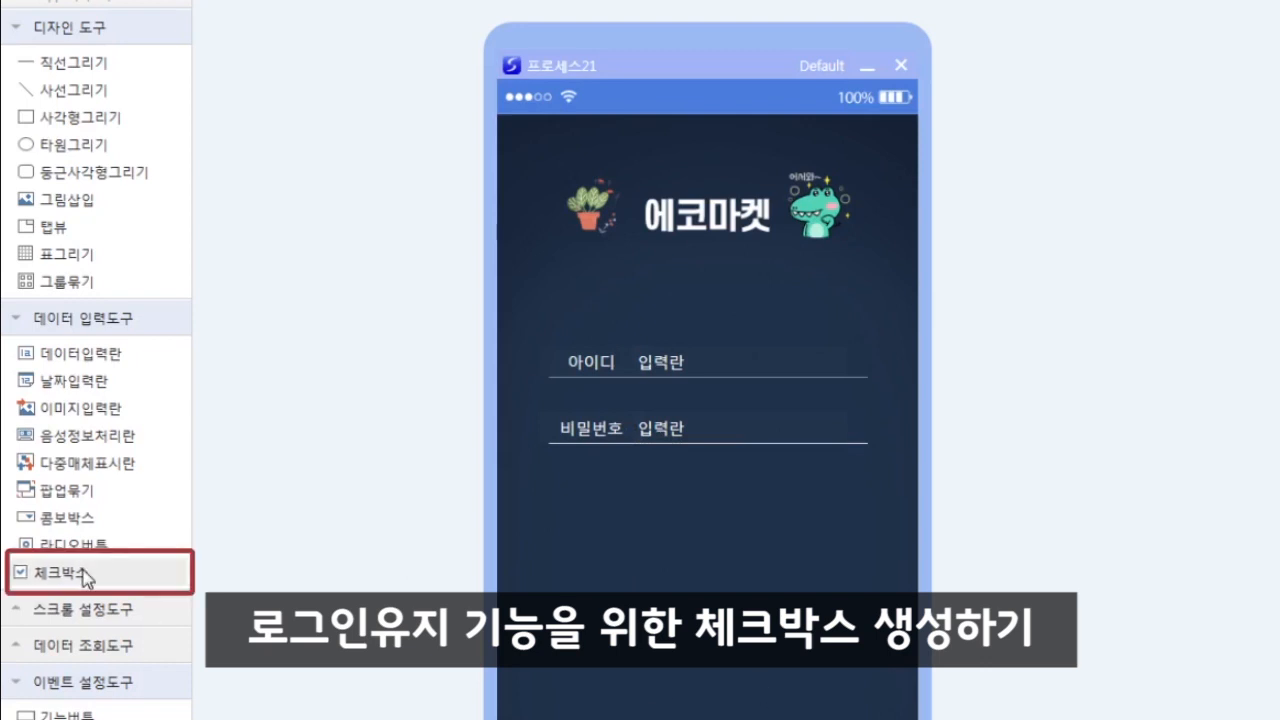
- Add an unfilled checkbox below the password field with a white 로그인 유지 label
left_click_drag(85, 577, 614, 502)
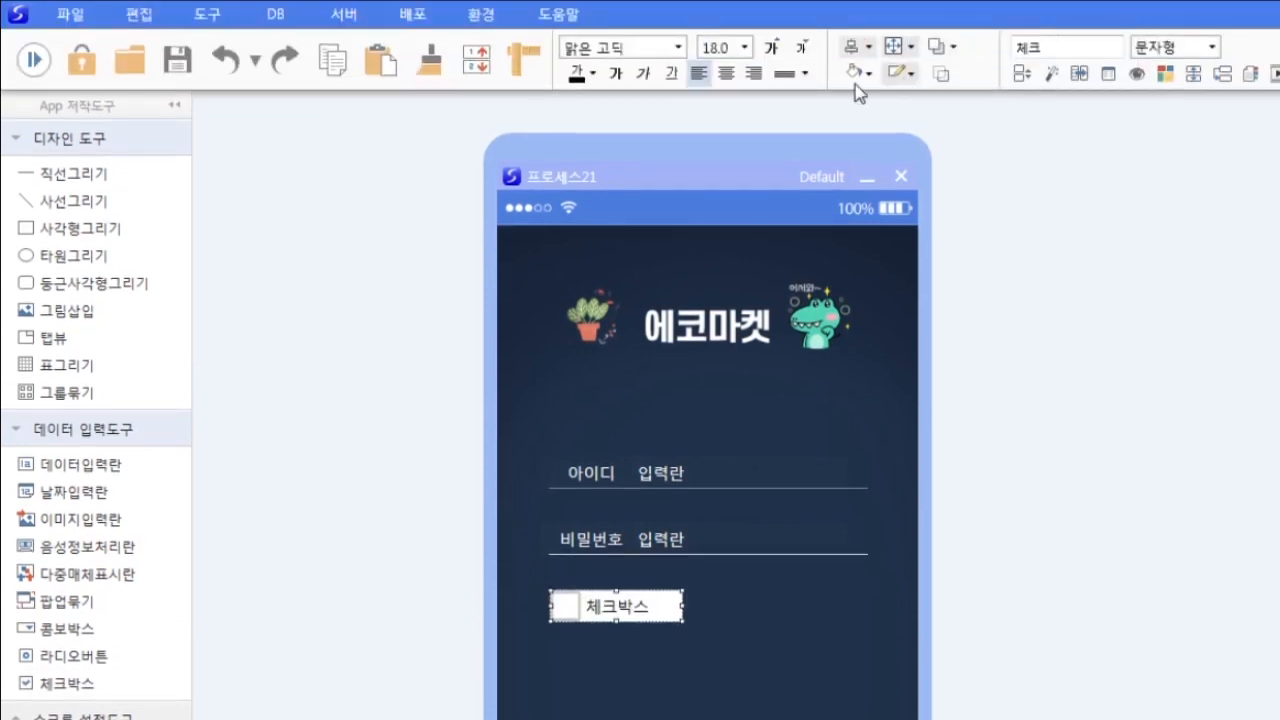
left_click(855, 80)
left_click(895, 440)
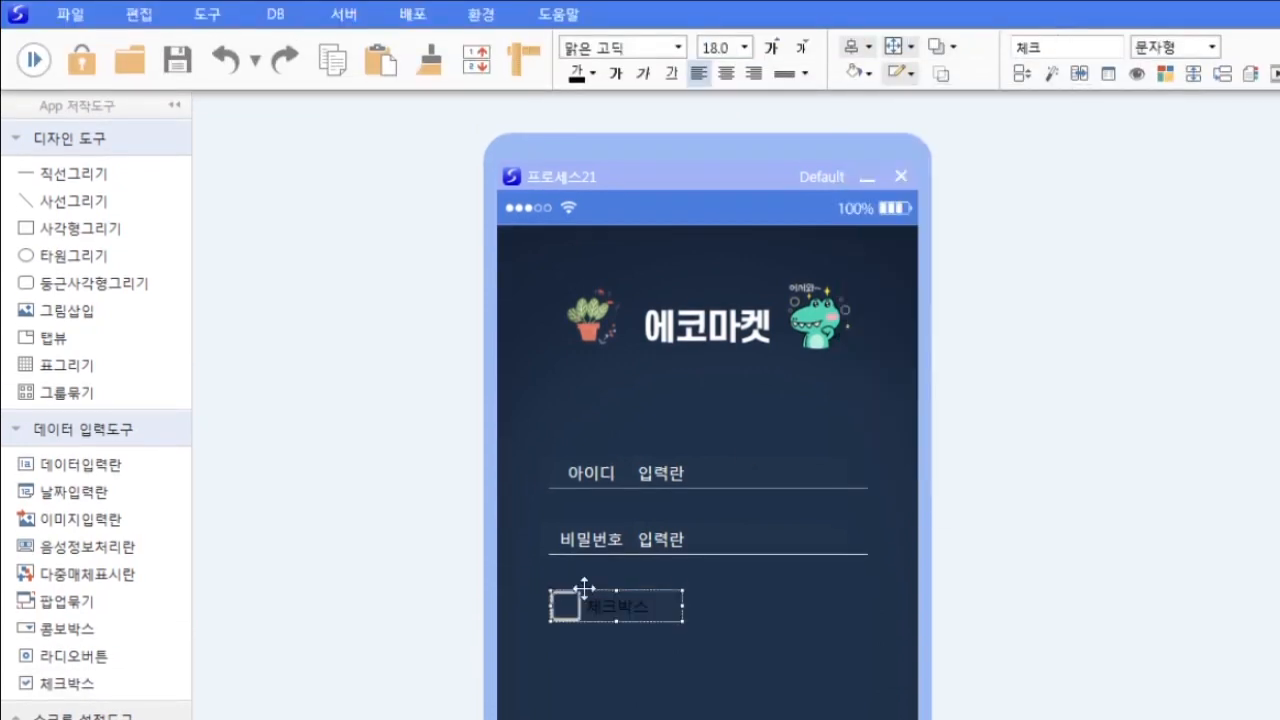
left_click(592, 73)
left_click(592, 133)
double_click(598, 608)
key("BackSpace")
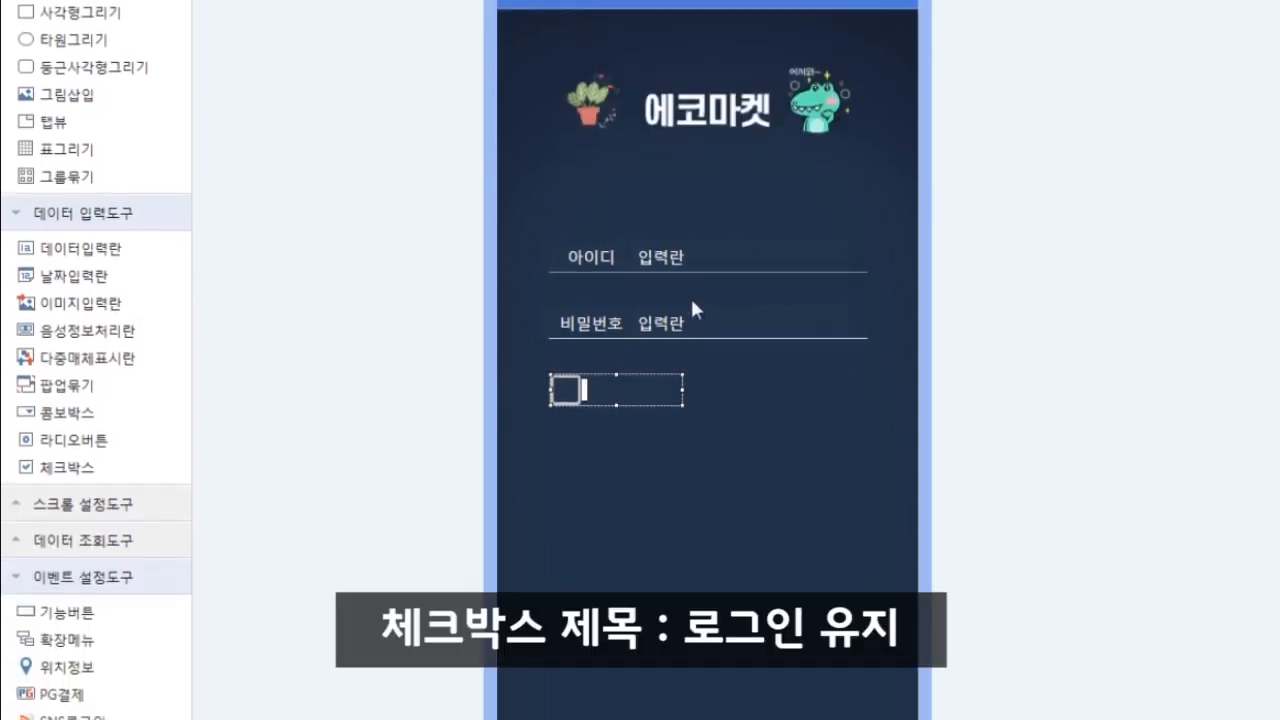
type("로그인 유지")
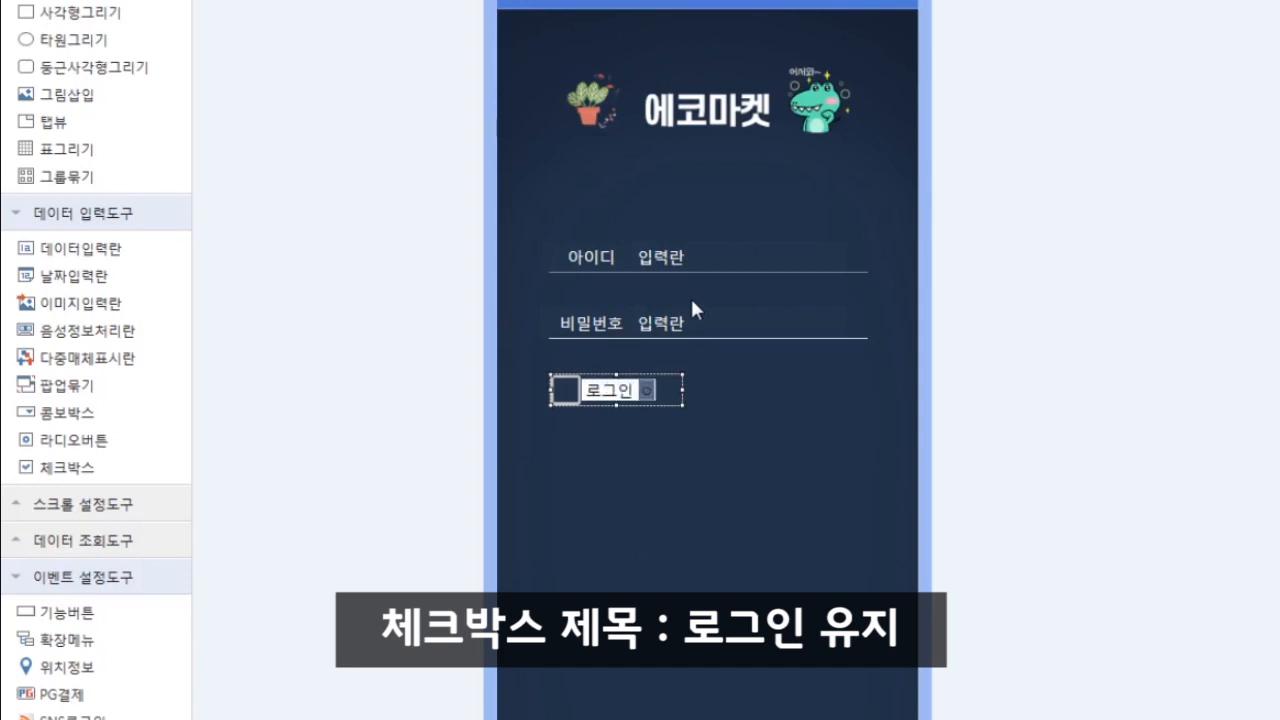
left_click(697, 592)
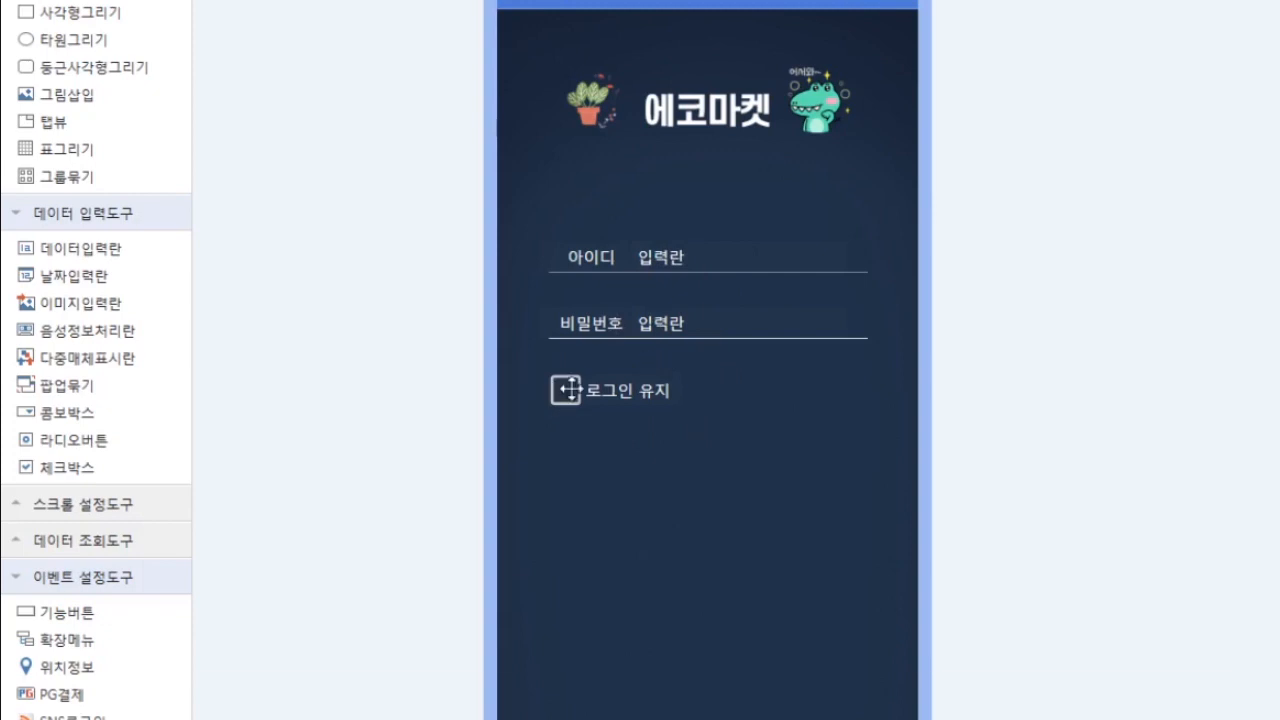
- In the checkbox's 스타일 속성, enter Y as the checked value and N as the unchecked value
right_click(566, 390)
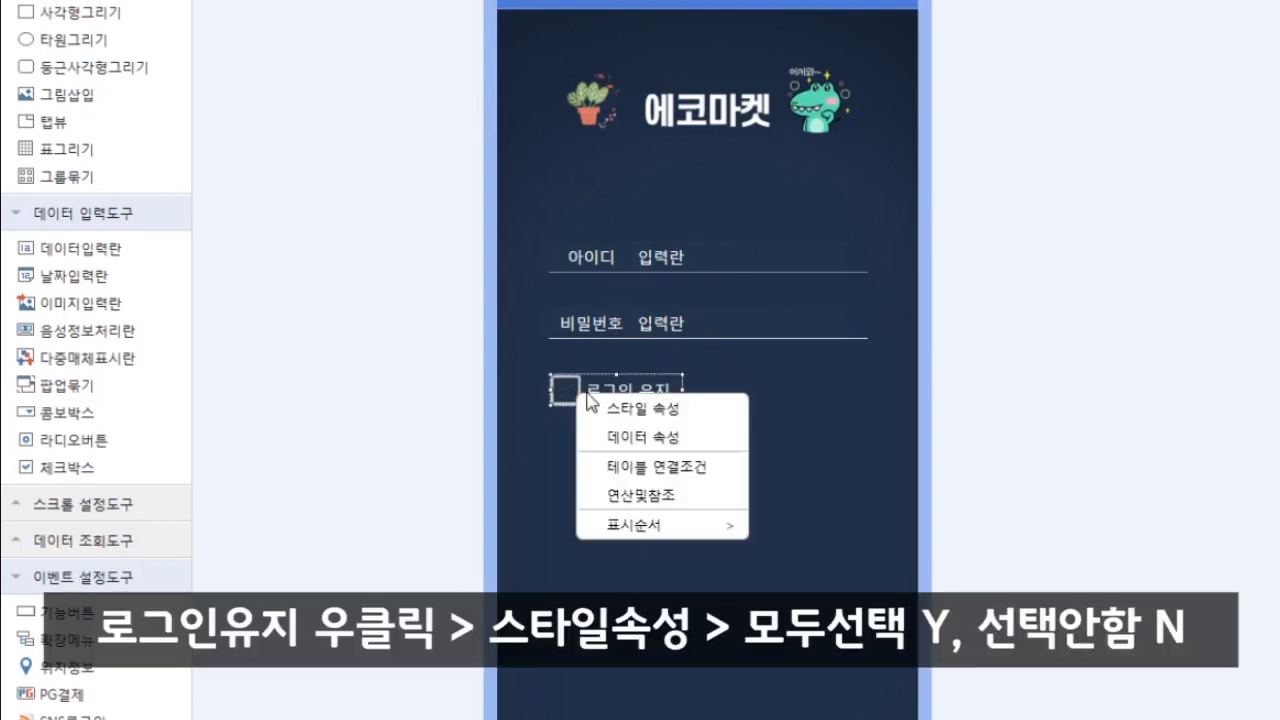
left_click(645, 412)
left_click_drag(768, 430, 834, 385)
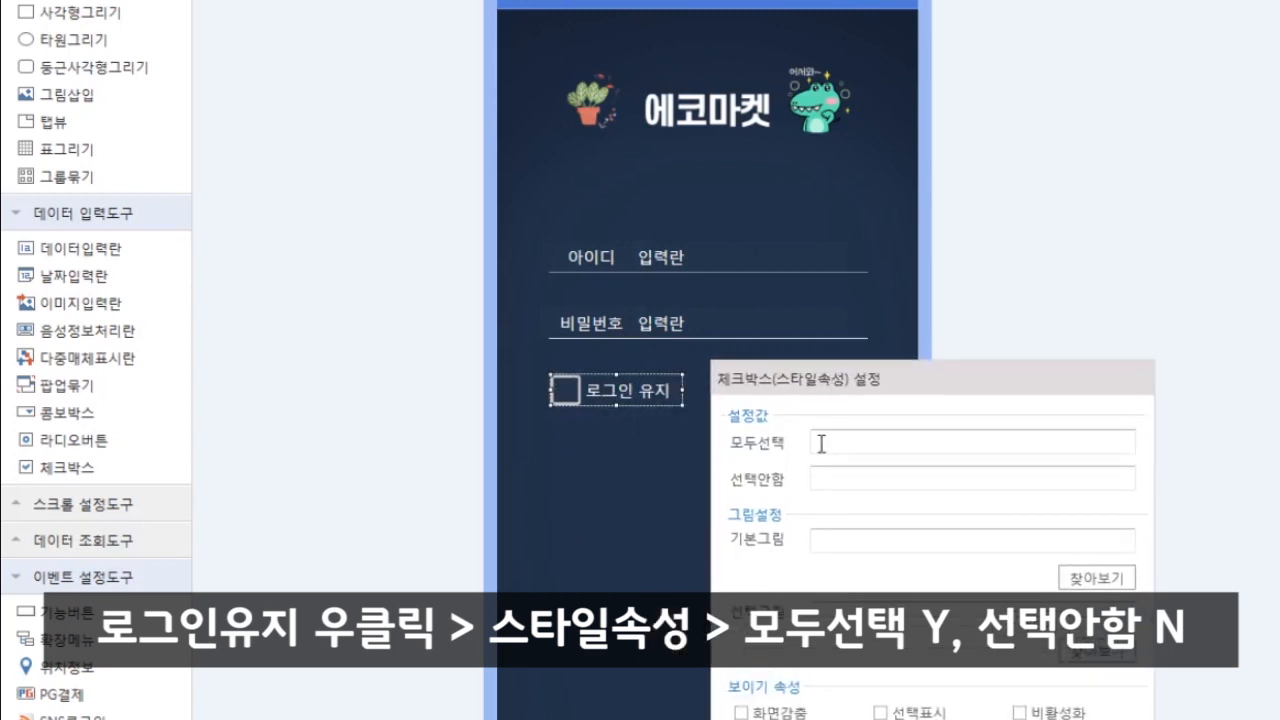
left_click(829, 443)
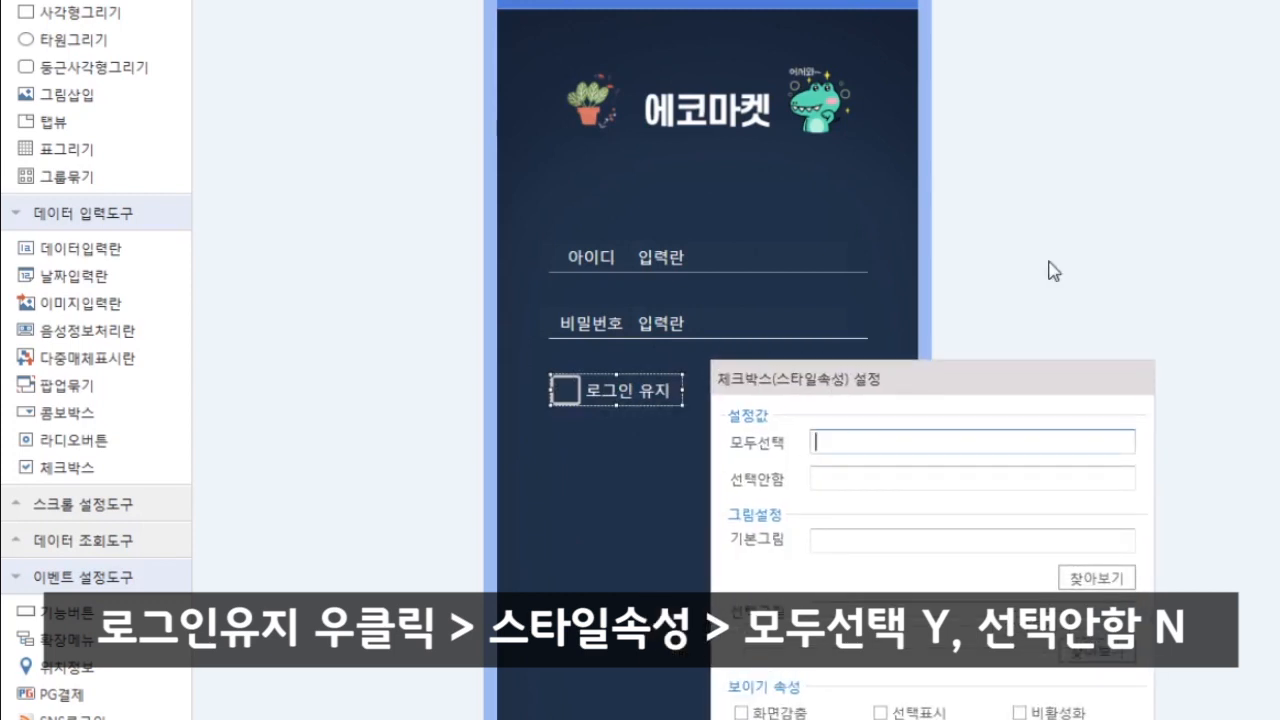
left_click(869, 478)
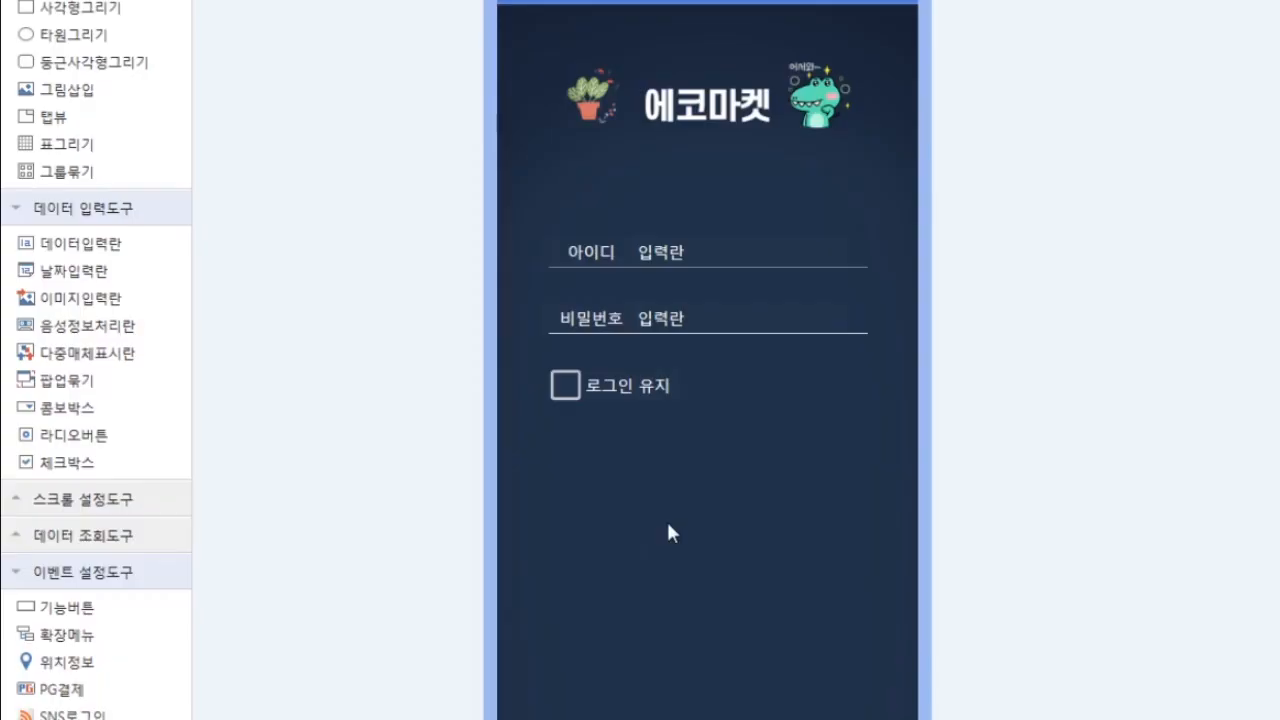
- Add a function button labelled 로그인 with bold, 21pt, dark-blue text
mouse_move(84, 620)
left_mouse_down()
mouse_move(260, 610)
mouse_move(679, 500)
mouse_move(696, 455)
mouse_move(684, 464)
mouse_move(766, 503)
mouse_move(858, 524)
mouse_move(703, 464)
left_mouse_up()
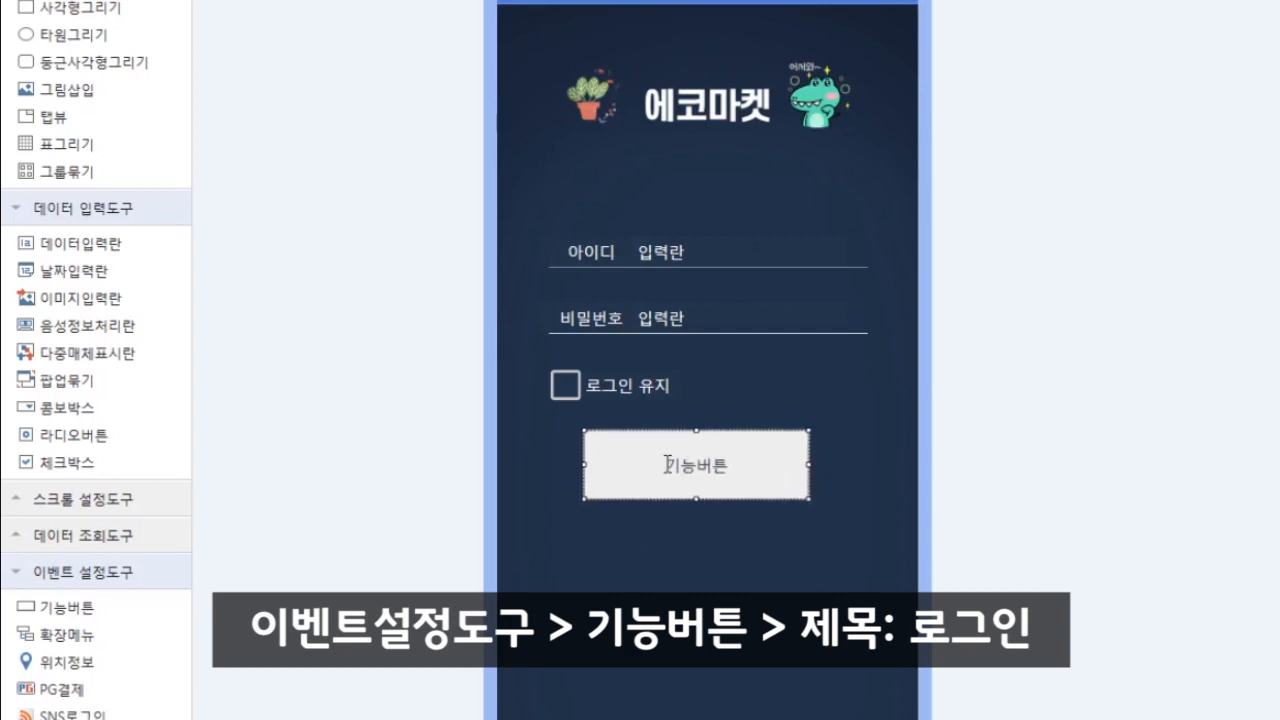
key("Delete")
key("Delete")
key("Delete")
key("Delete")
type("로")
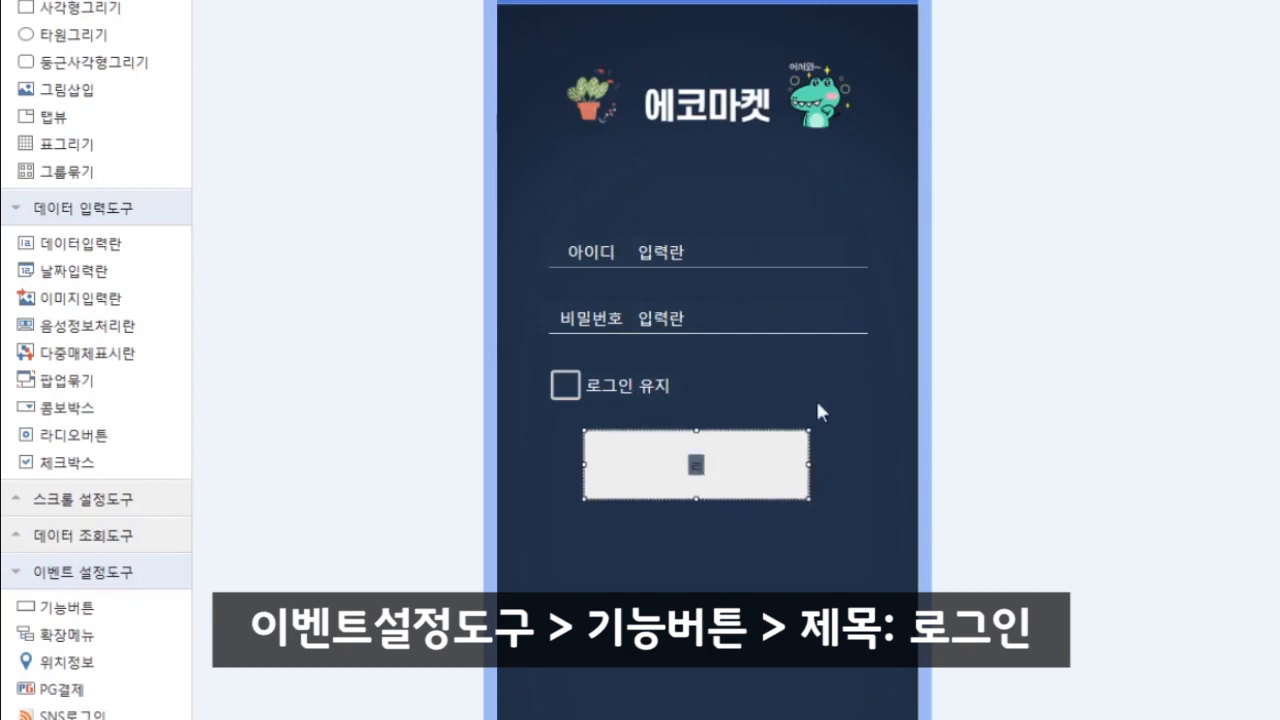
type("그인")
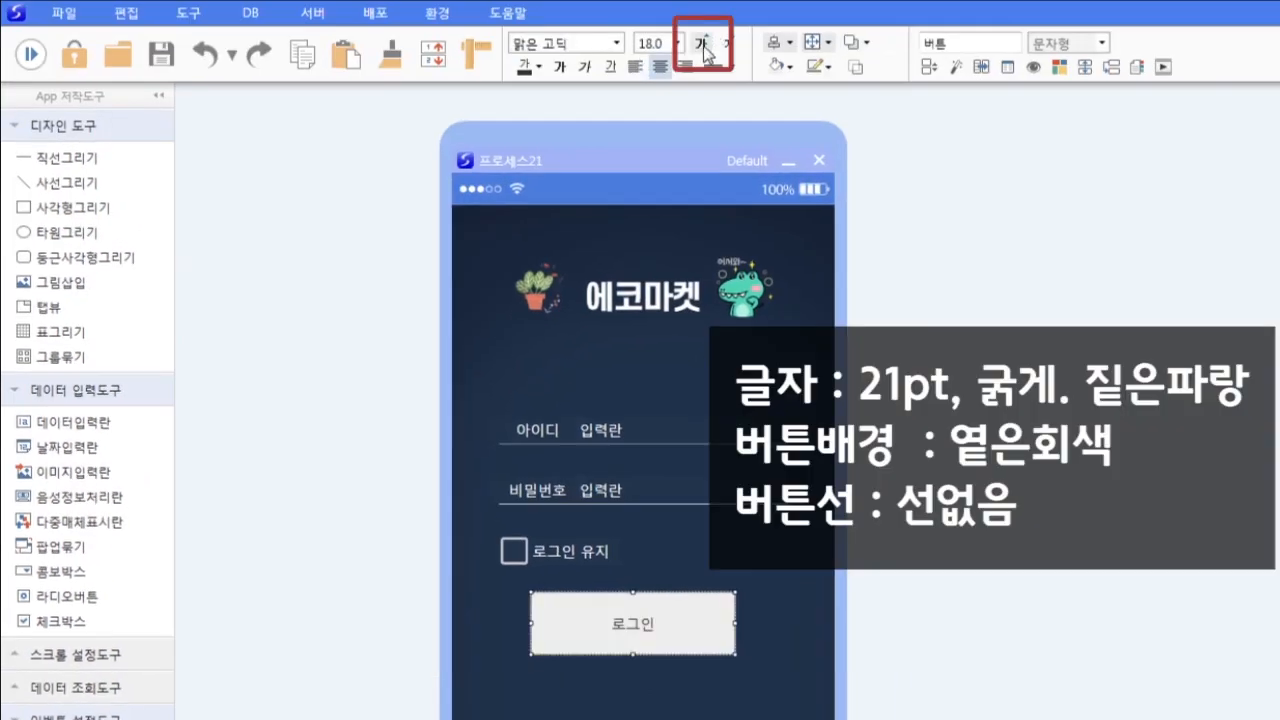
left_click(703, 46)
left_click(561, 67)
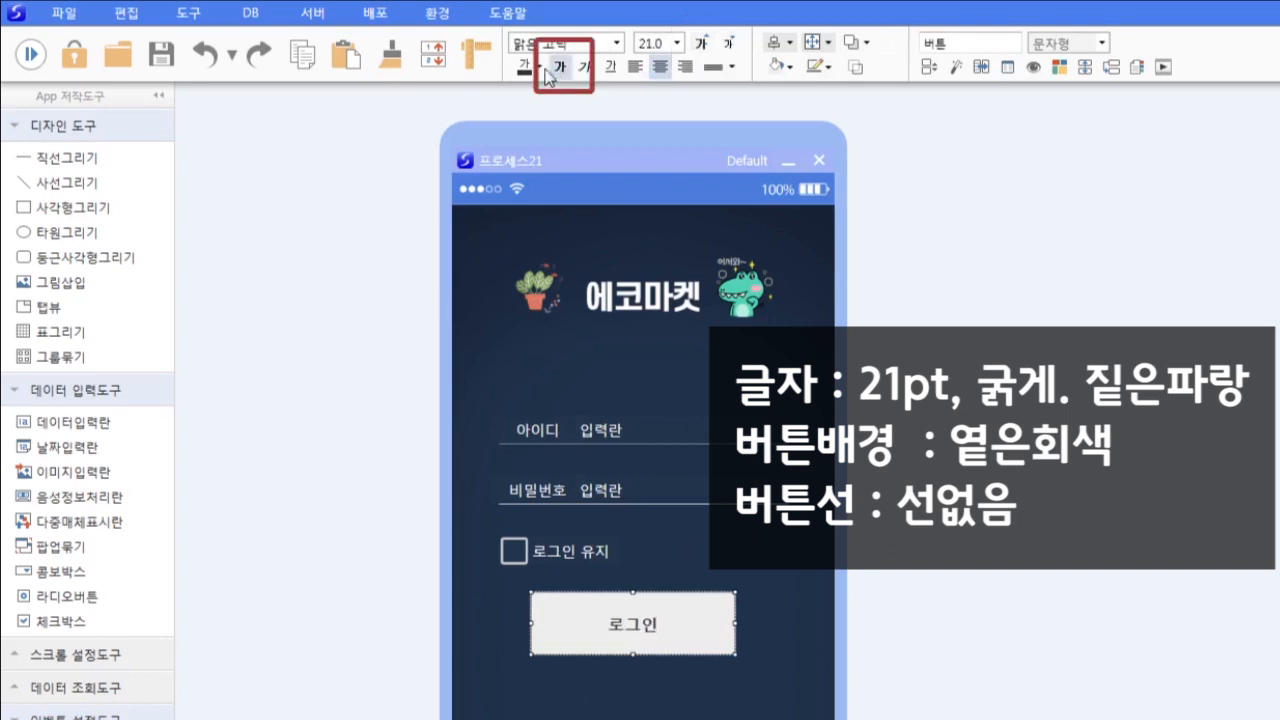
left_click(539, 68)
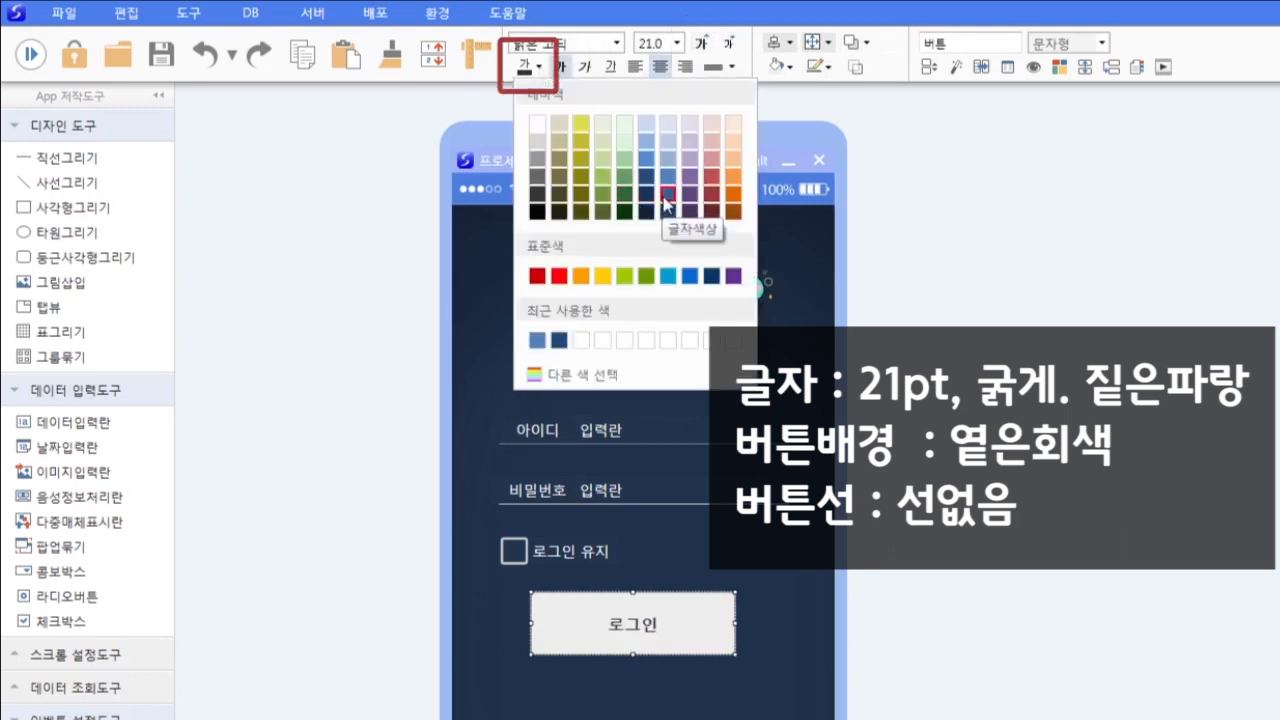
left_click(667, 204)
left_click(739, 618)
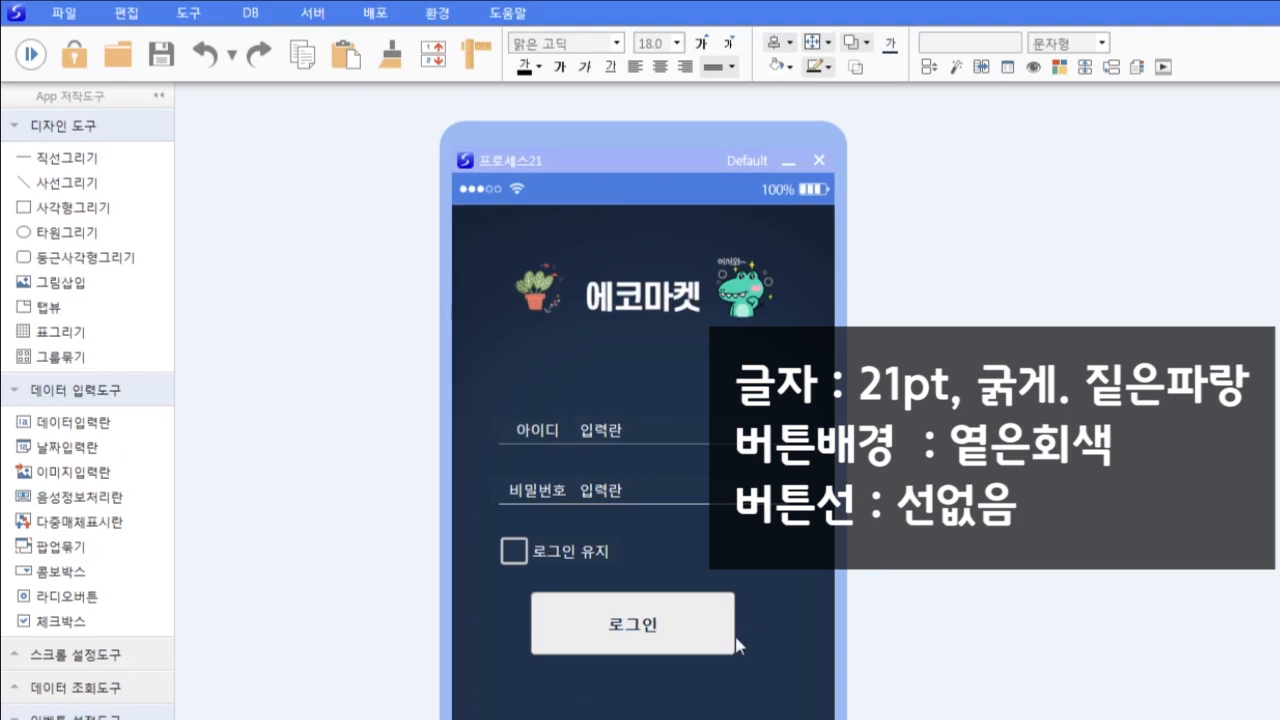
- Give the 로그인 button a light grey fill and no border, and name it 로그인버튼
left_click(733, 640)
left_click(784, 67)
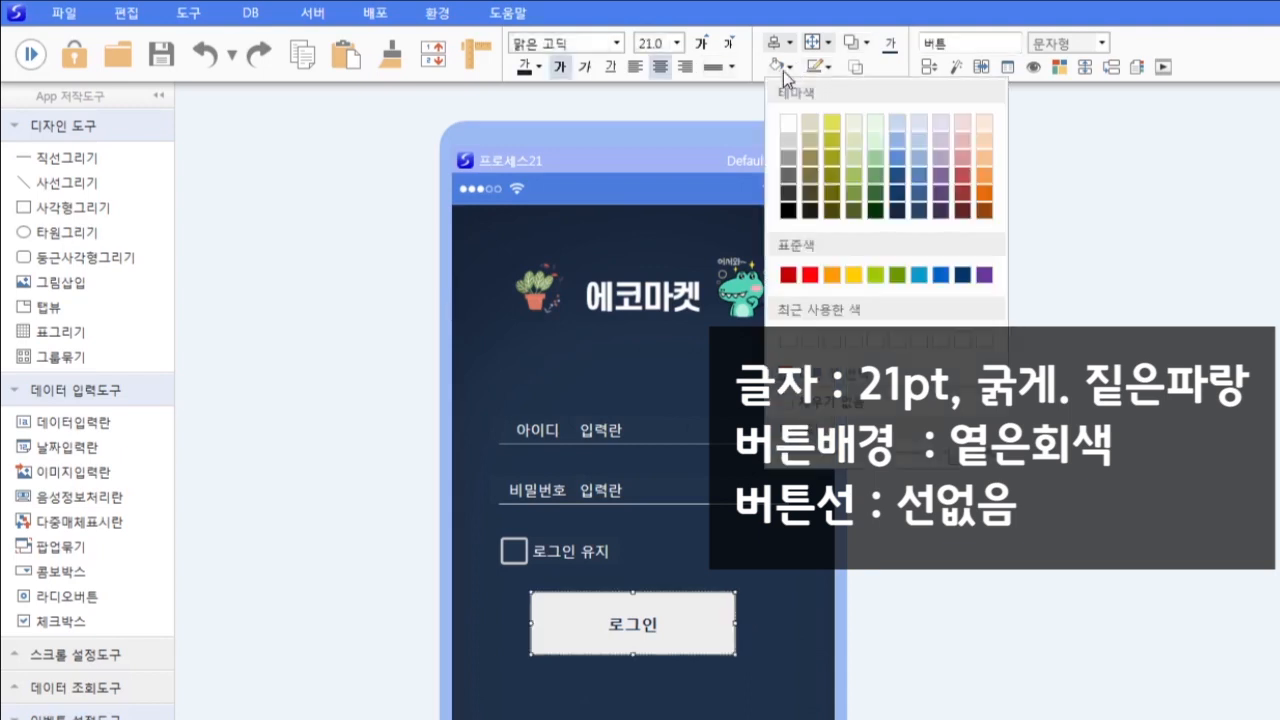
left_click(788, 140)
left_click(816, 67)
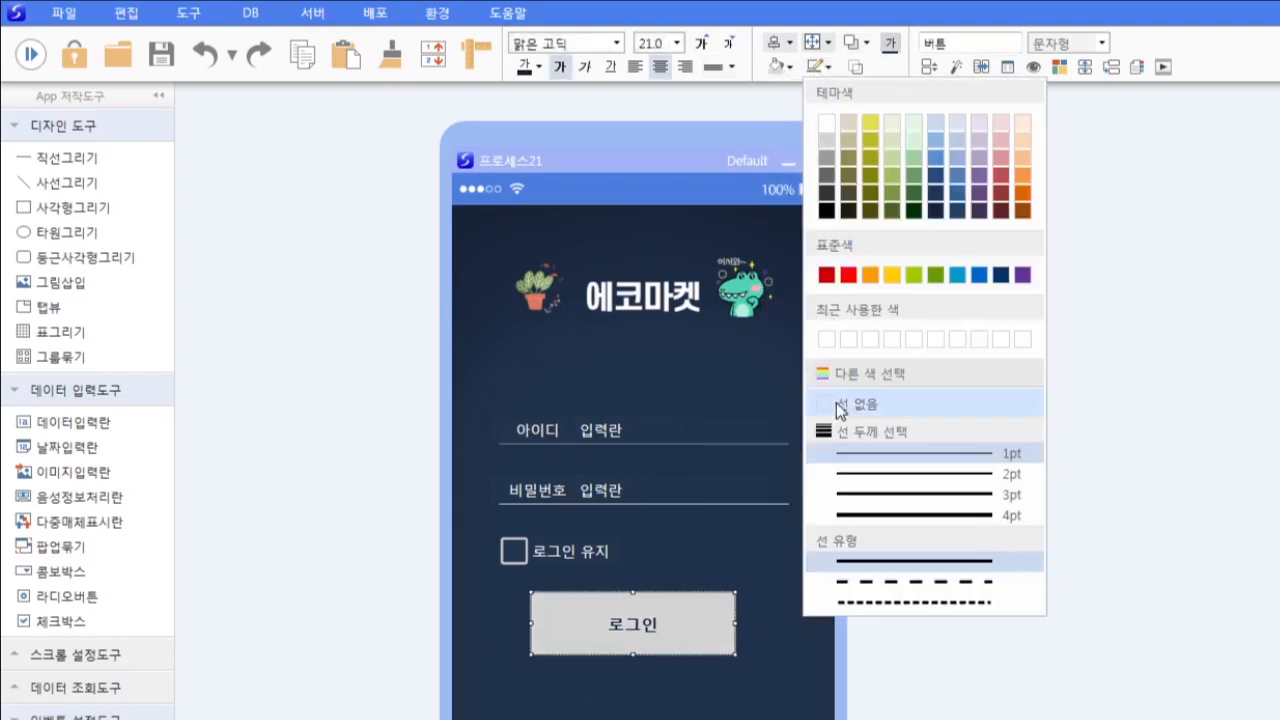
left_click(836, 404)
left_click(609, 643)
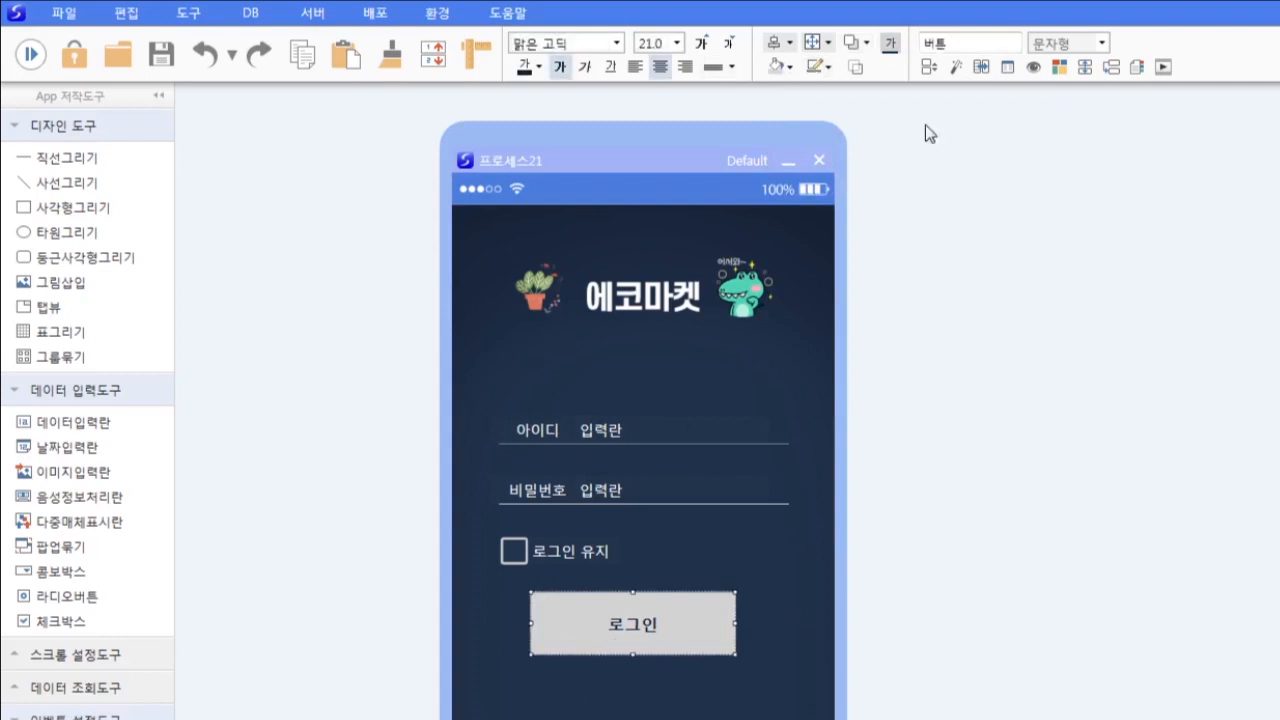
left_click(976, 42)
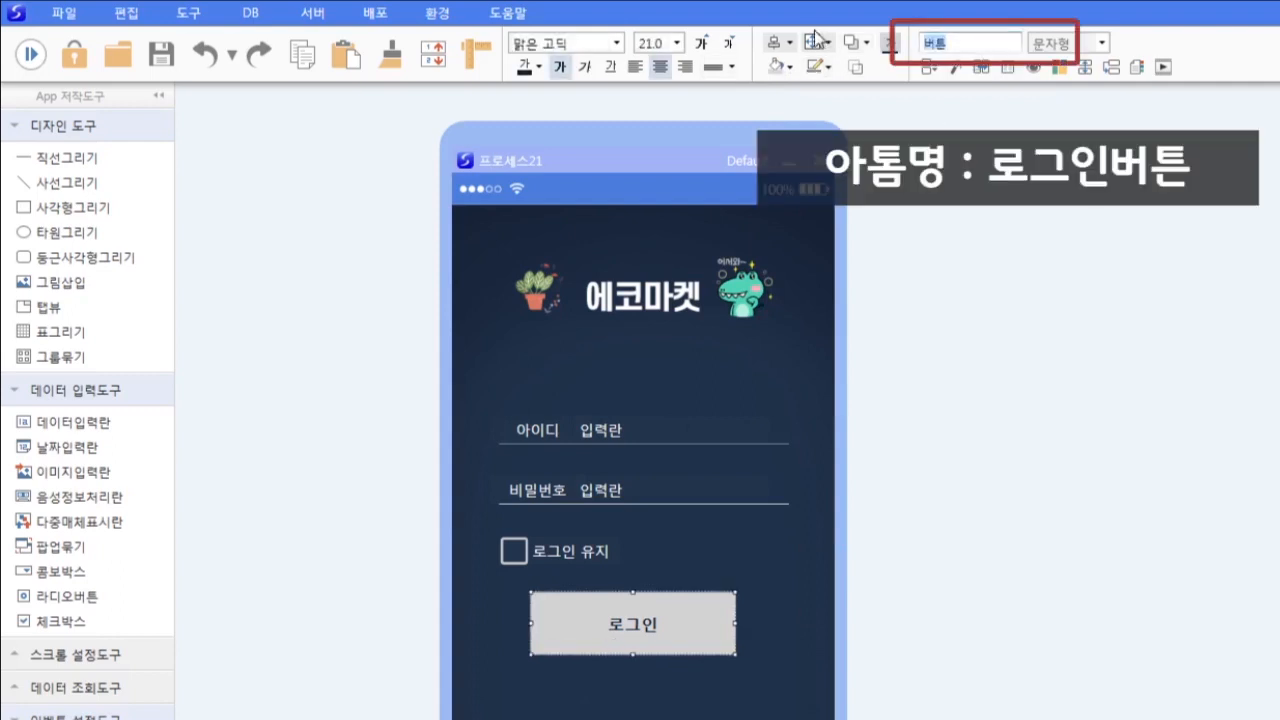
type("로그인버튼")
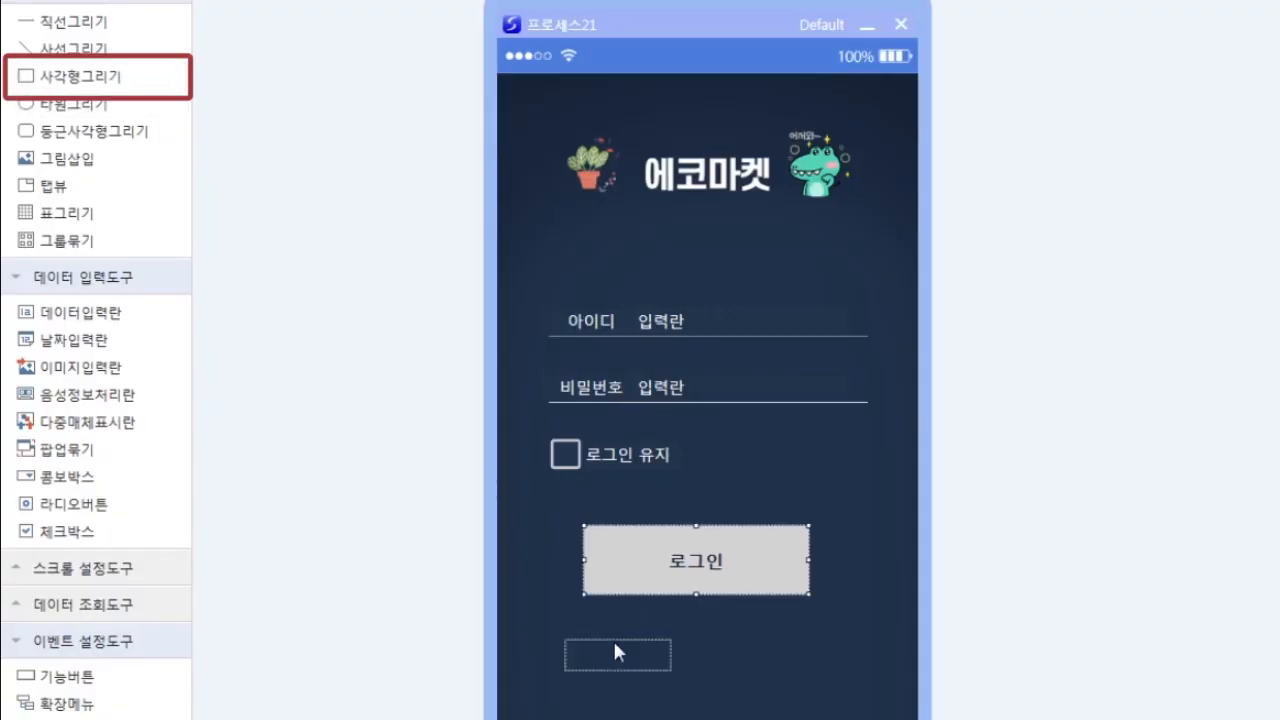
- Draw a text box under the login button reading "ID/PW찾기 | 회원가입"
mouse_move(615, 640)
left_mouse_down()
mouse_move(641, 609)
mouse_move(631, 618)
mouse_move(813, 622)
left_mouse_up()
scroll(647, 379, "down", 3)
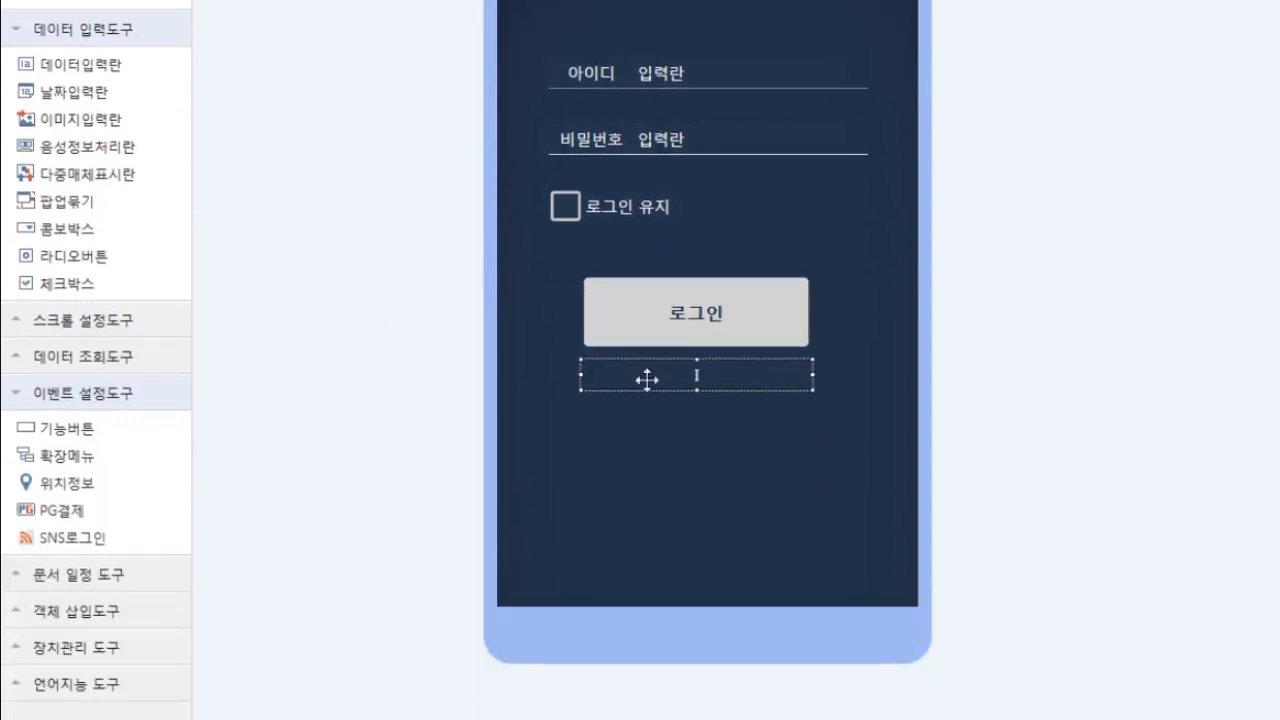
type("ID/PW찾기")
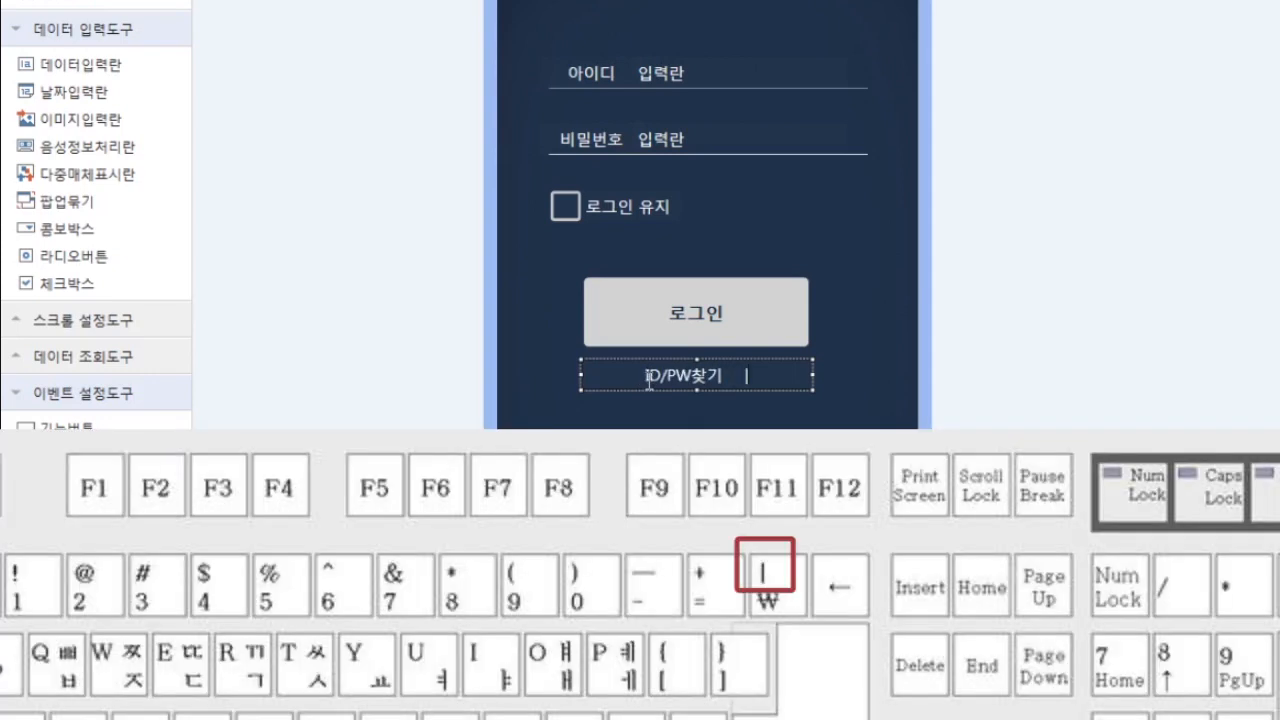
type(" |")
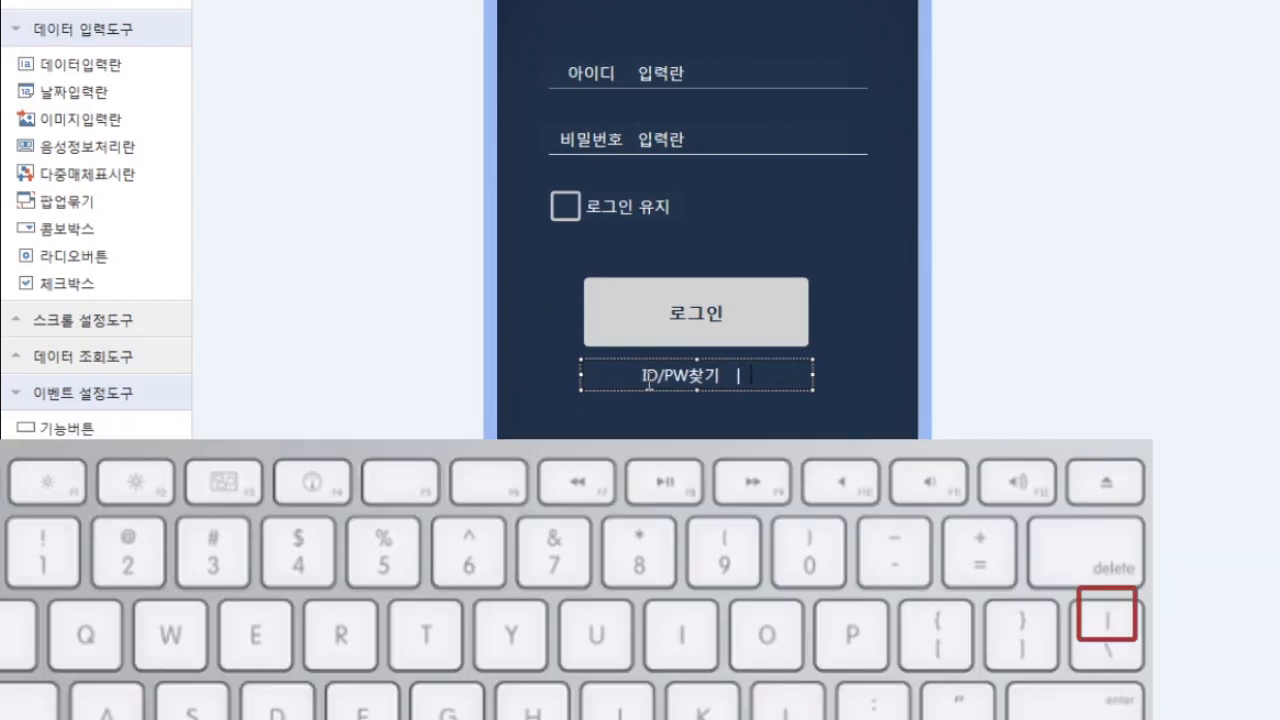
type(" 회원ㄱ가입")
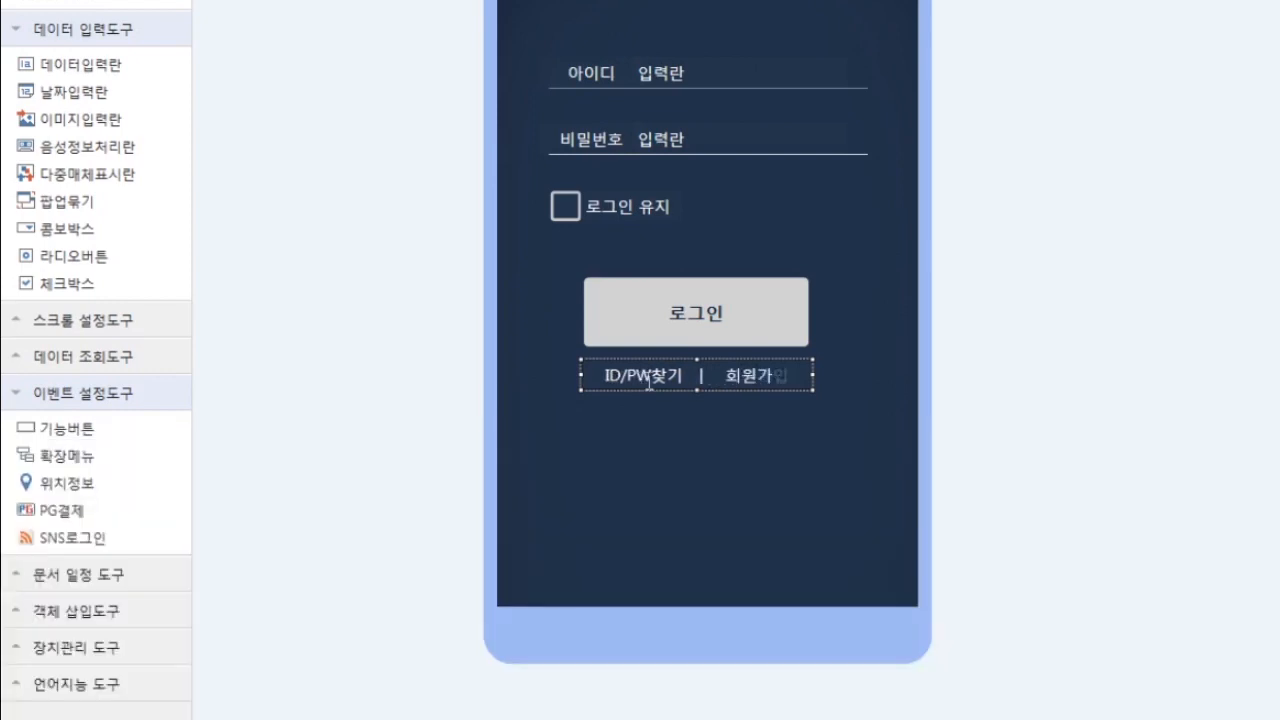
left_click(648, 457)
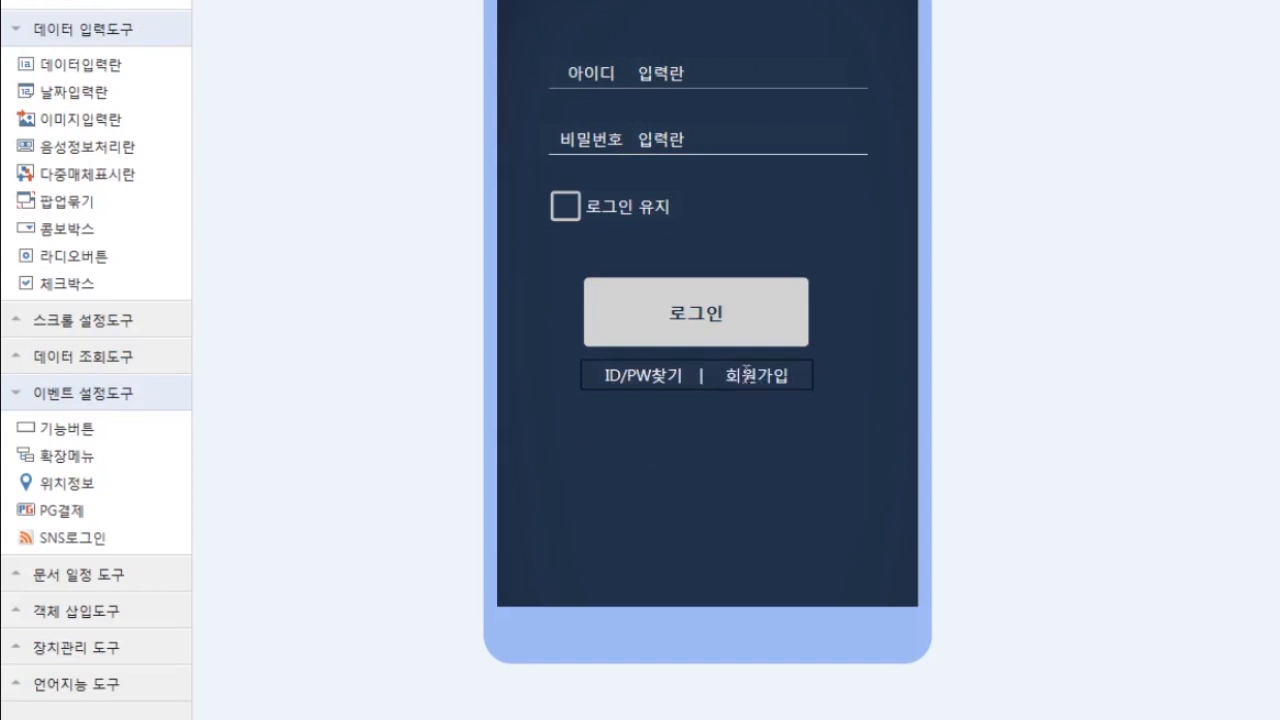
left_click(760, 388)
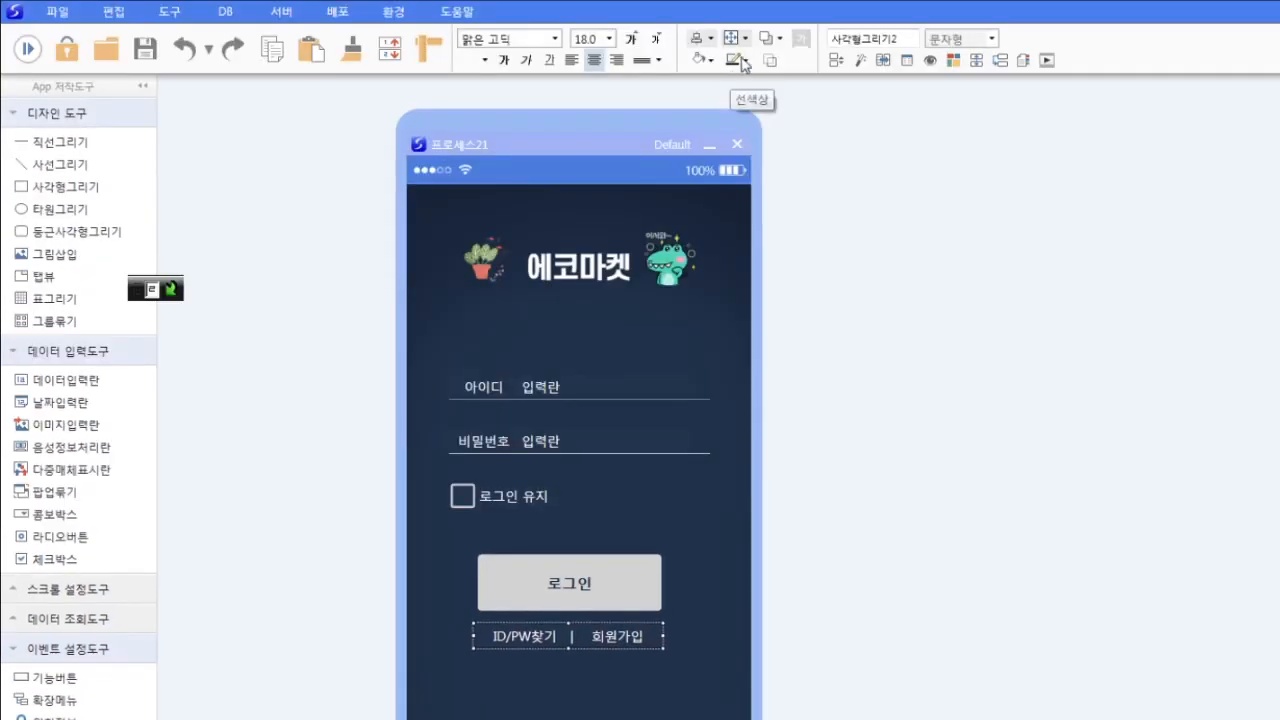
- Remove the border line from the ID/PW찾기 | 회원가입 text box
left_click(745, 61)
left_click(764, 367)
left_click(656, 684)
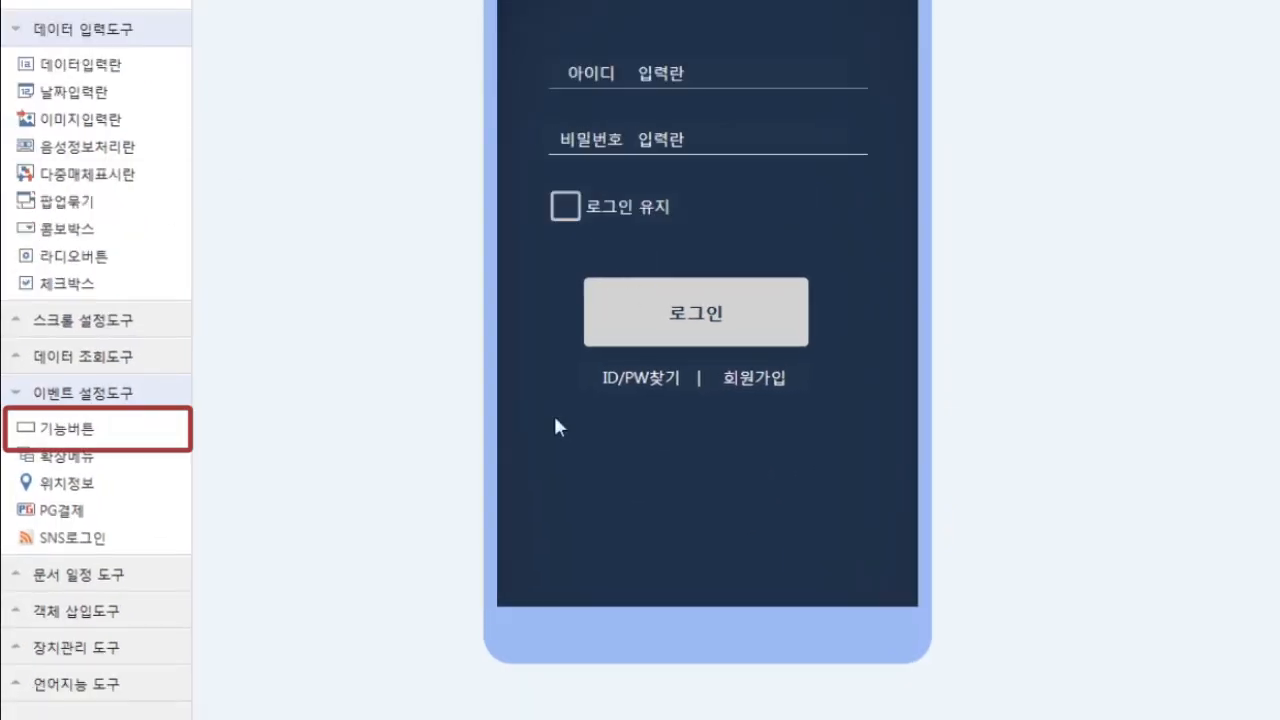
- Place a function button over ID/PW찾기 with no fill and no border line
left_click_drag(48, 428, 700, 397)
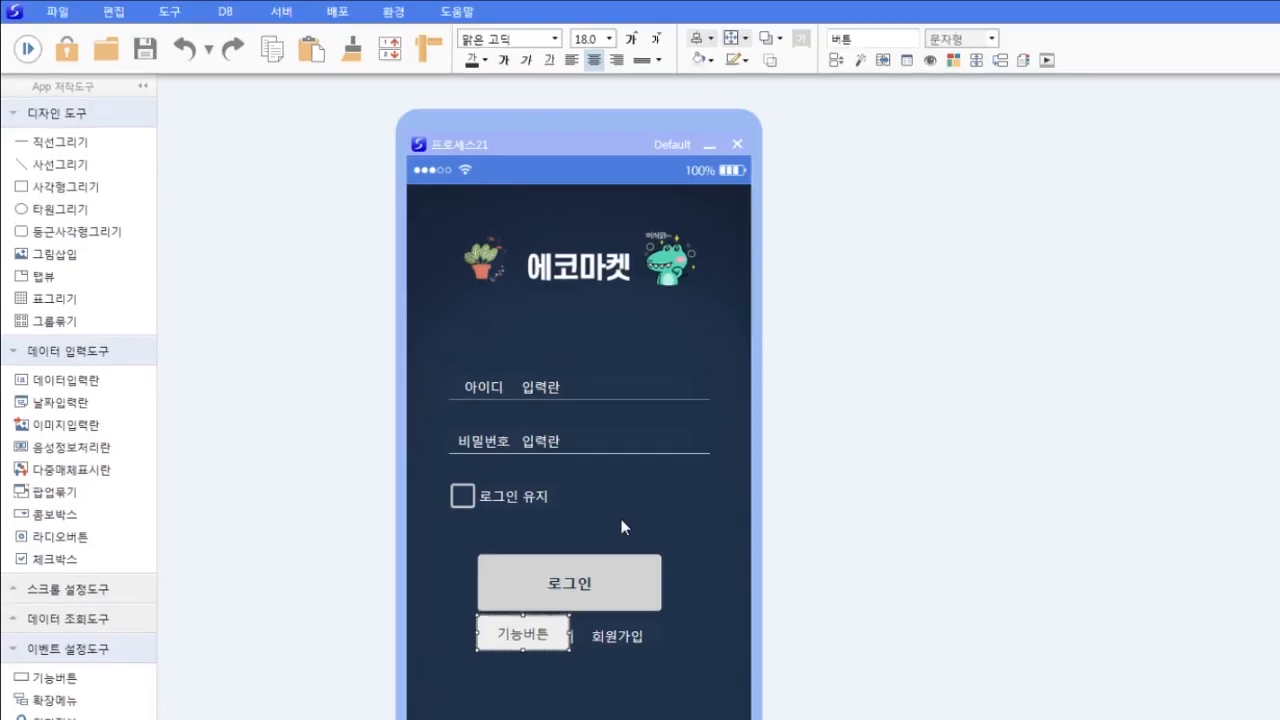
left_click(702, 60)
left_click(730, 362)
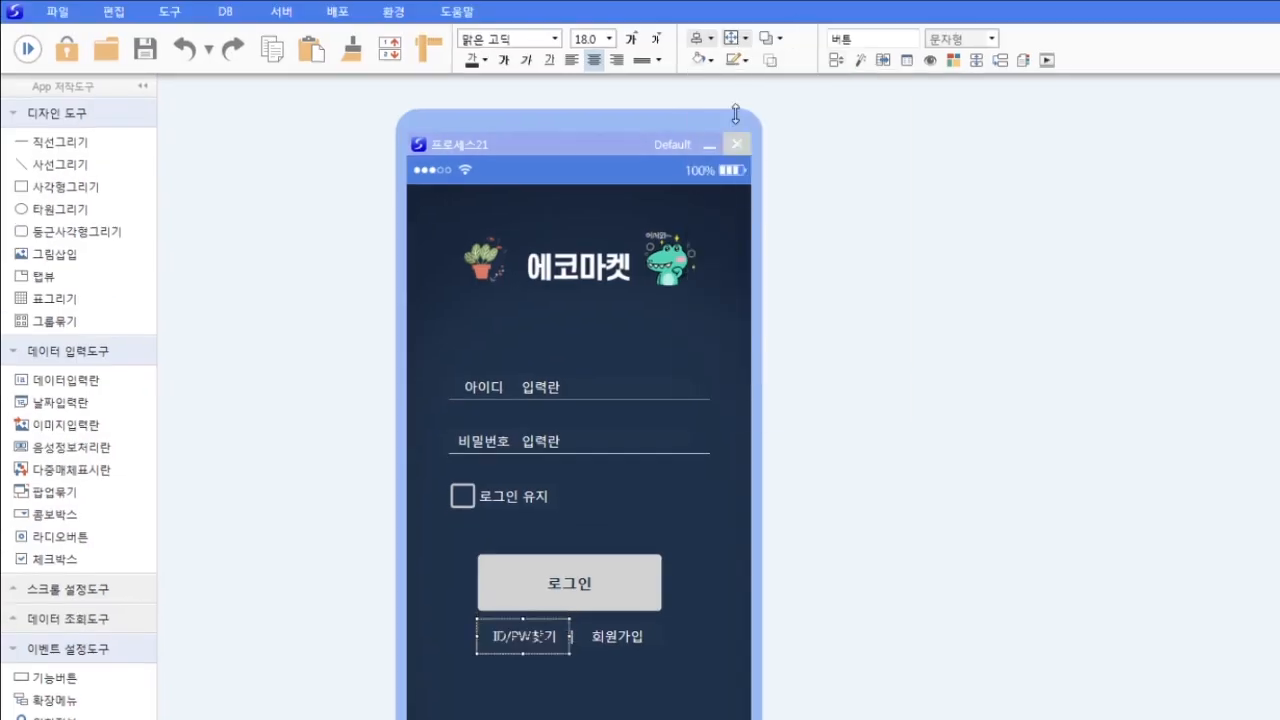
left_click(737, 60)
left_click(745, 369)
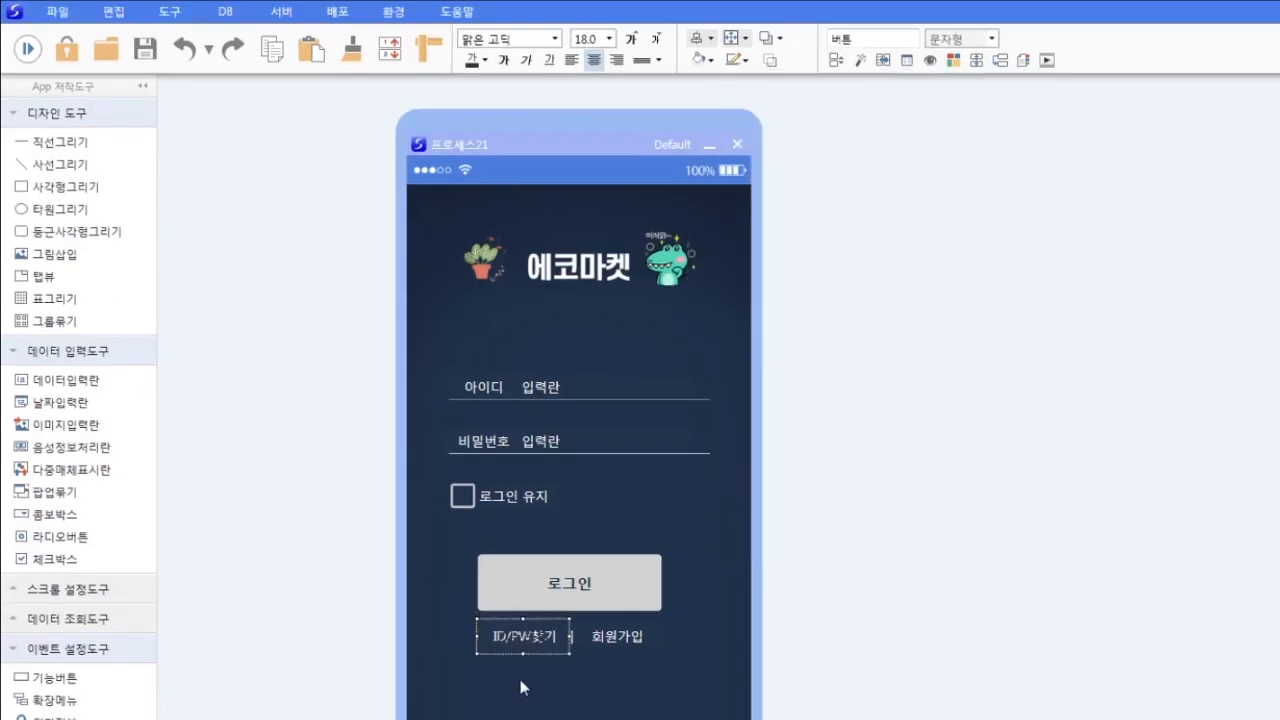
left_click(643, 684)
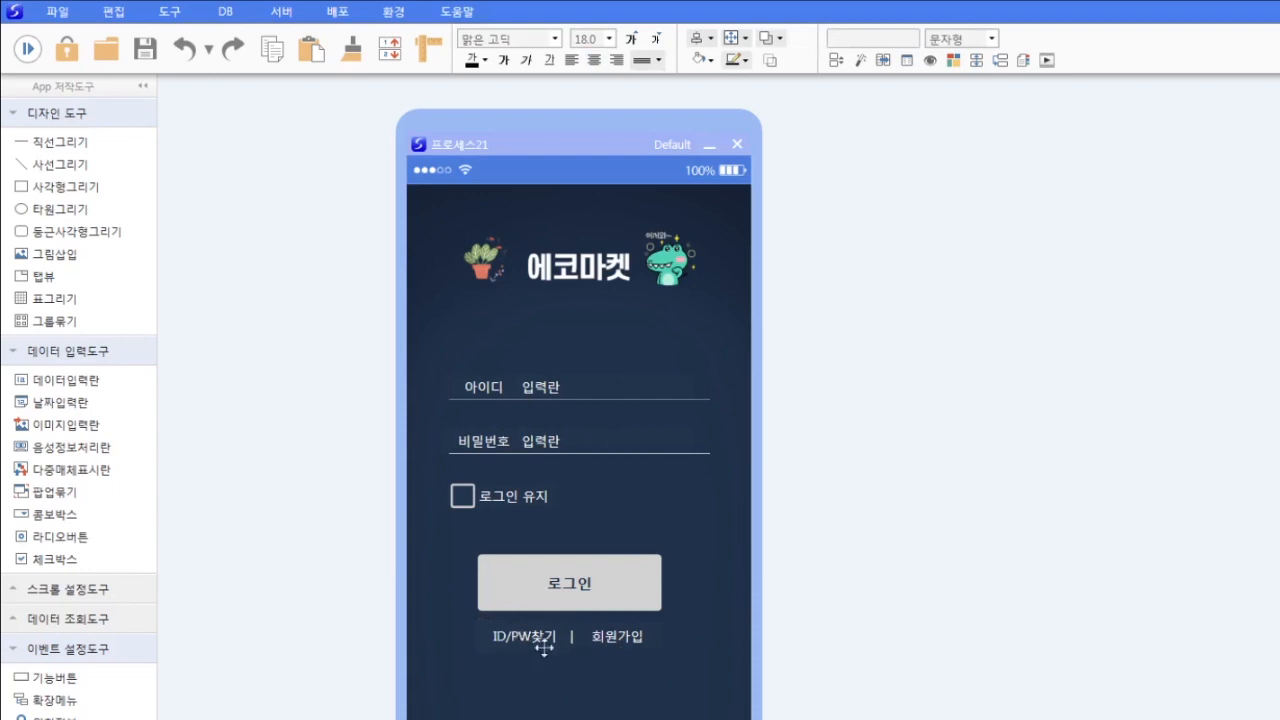
left_click(544, 648)
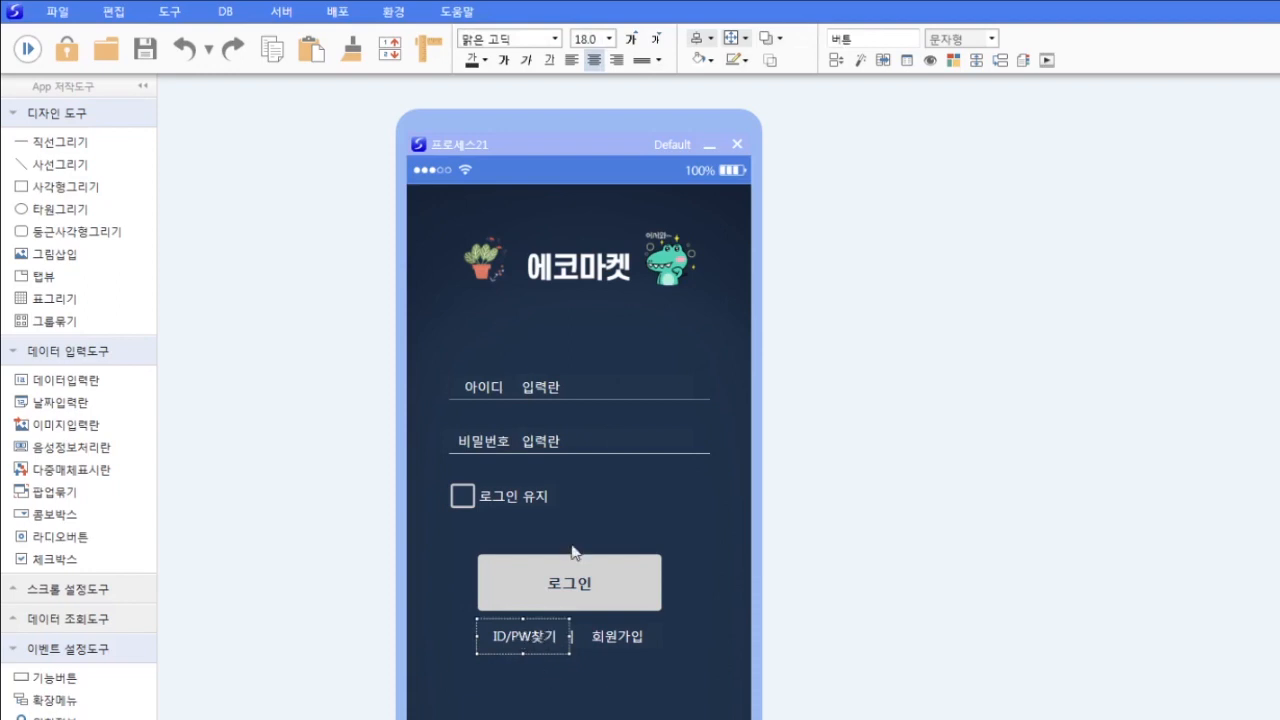
- Name the ID/PW찾기 button 아이디찾기버튼, then place a copy over 회원가입 named 회원가입버튼
left_click_drag(880, 40, 687, 19)
type("아이디찾기버튼")
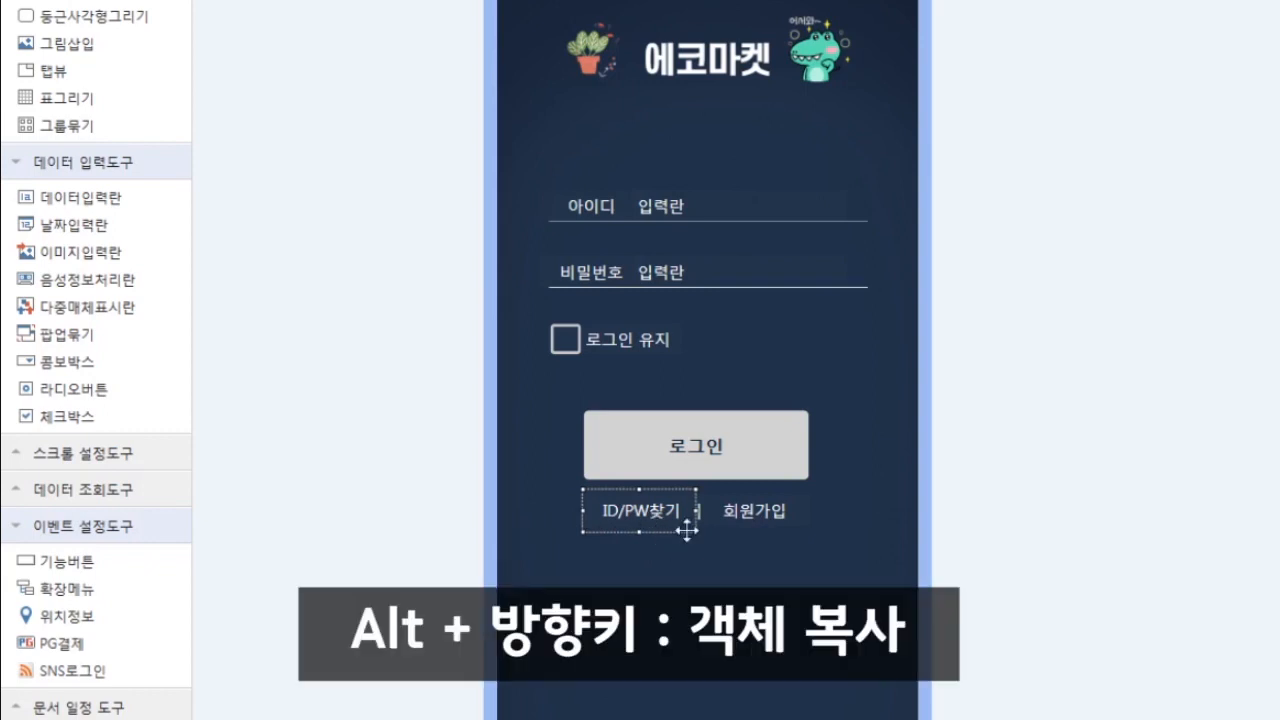
key("alt+Right")
key("Left")
key("Left")
key("Left")
key("Left")
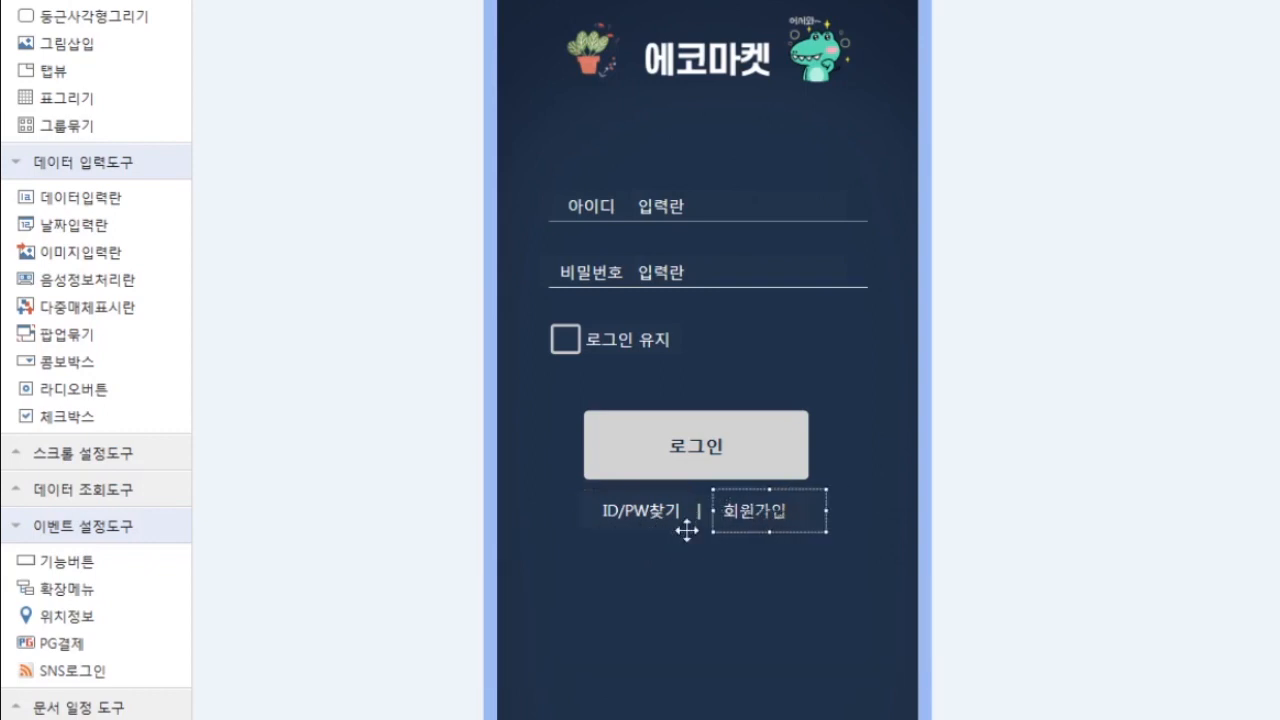
key("Right")
key("Right")
key("Right")
key("Right")
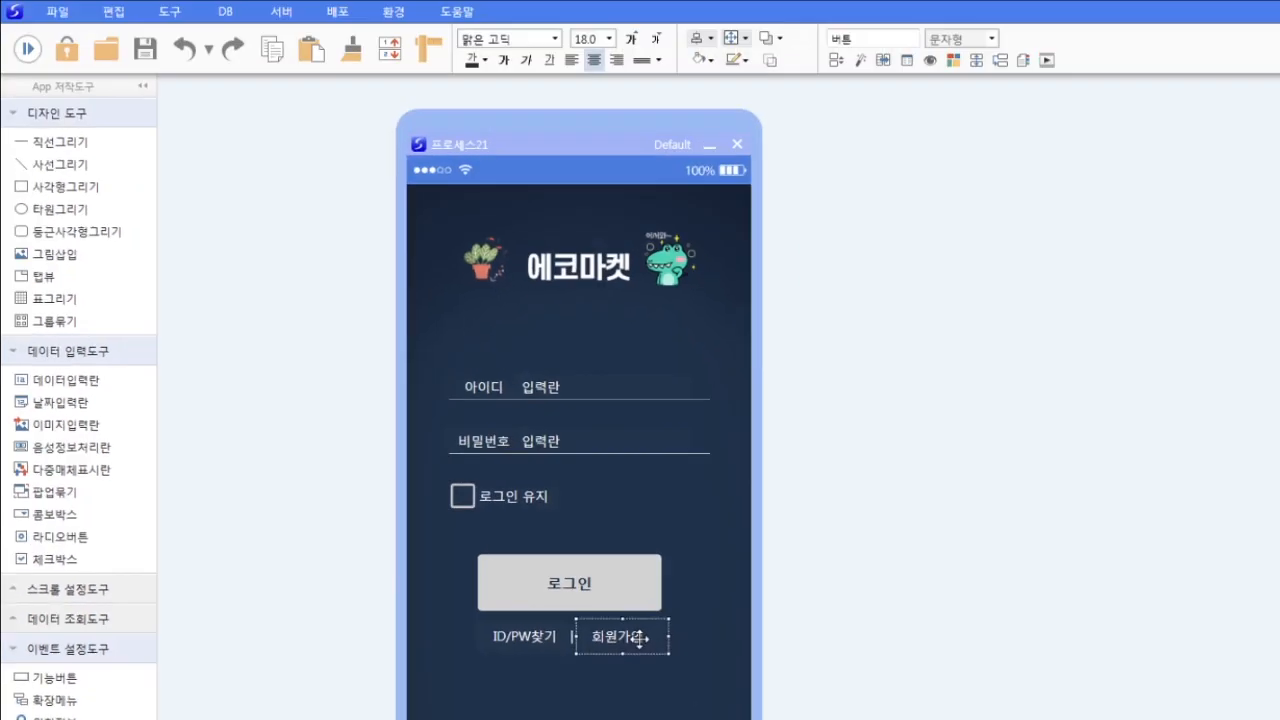
key("Left")
key("Left")
left_click_drag(866, 40, 421, 9)
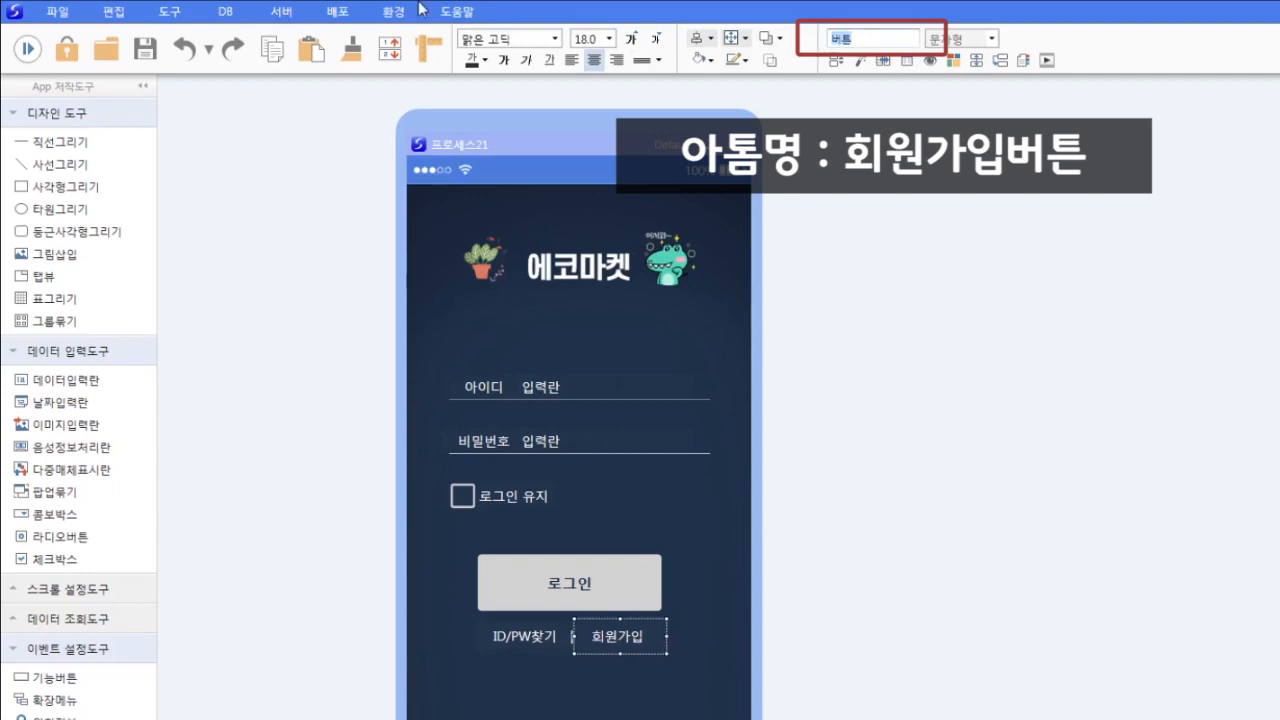
type("회원가입ㅂ버튼")
left_click(555, 718)
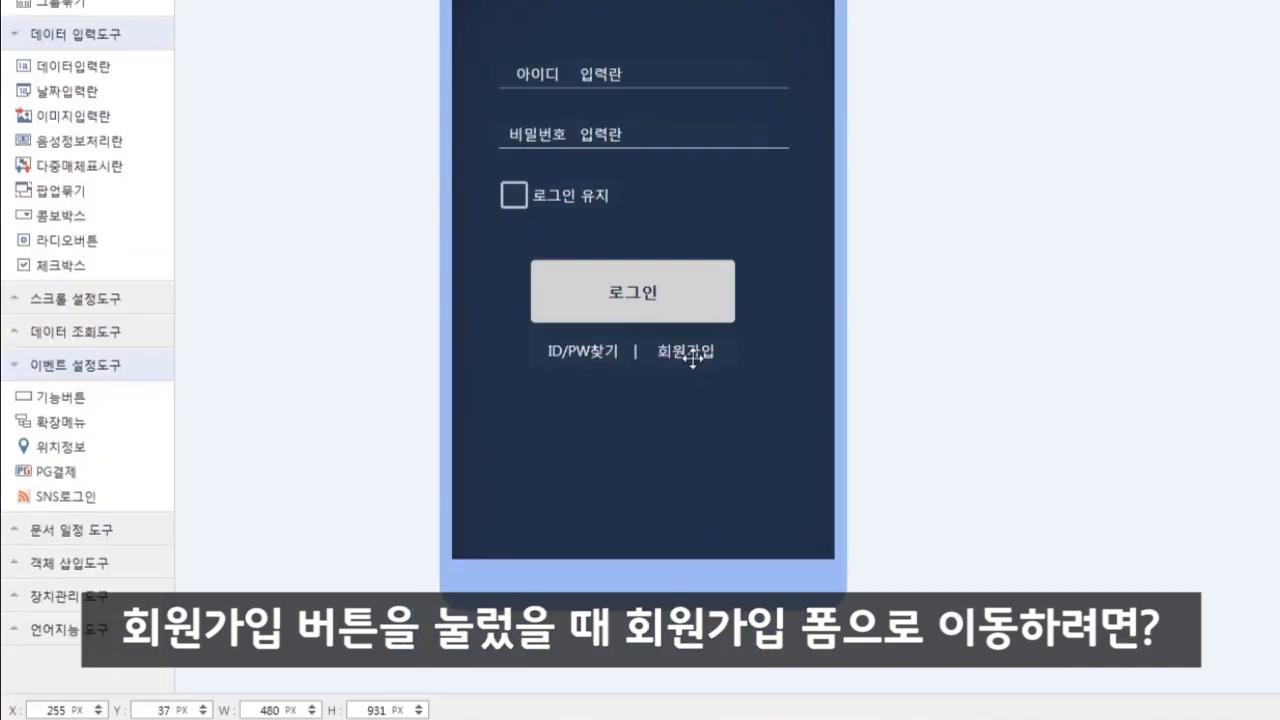
- Set the 회원가입 button's 기능선택 to 상세폼보기 in its 스타일속성 settings
right_click(694, 359)
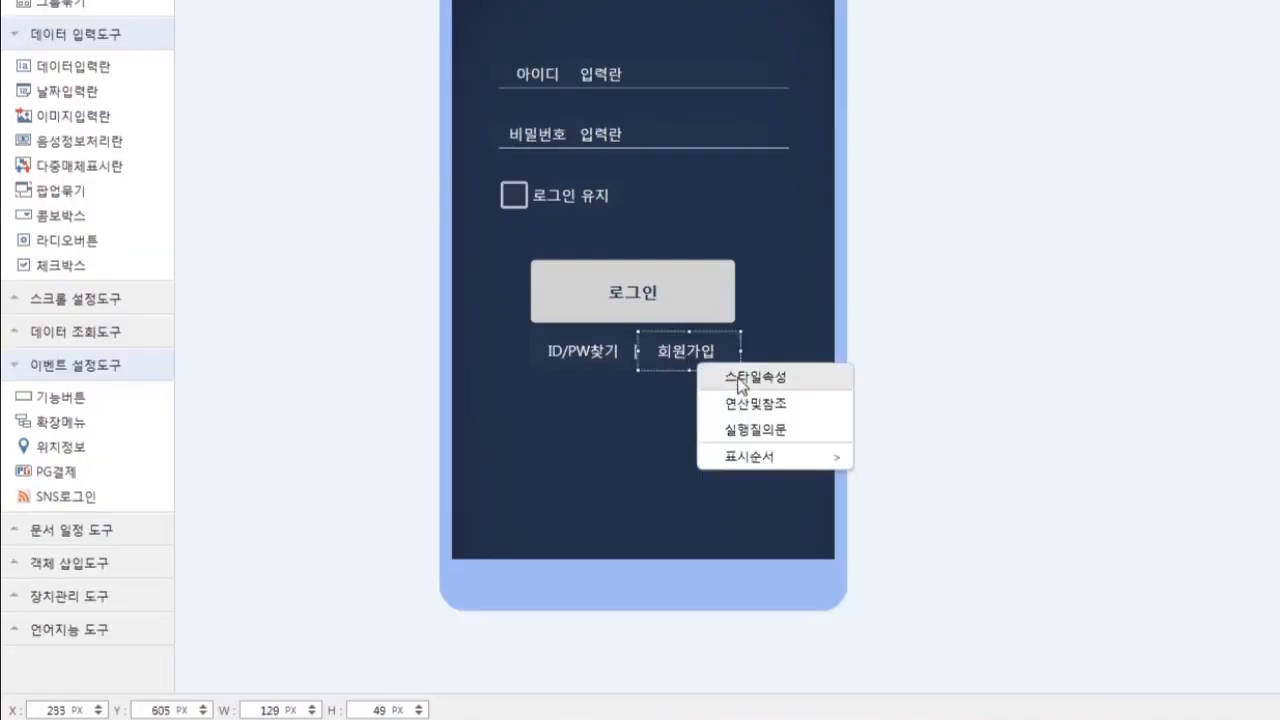
left_click(741, 377)
left_click_drag(886, 163, 899, 77)
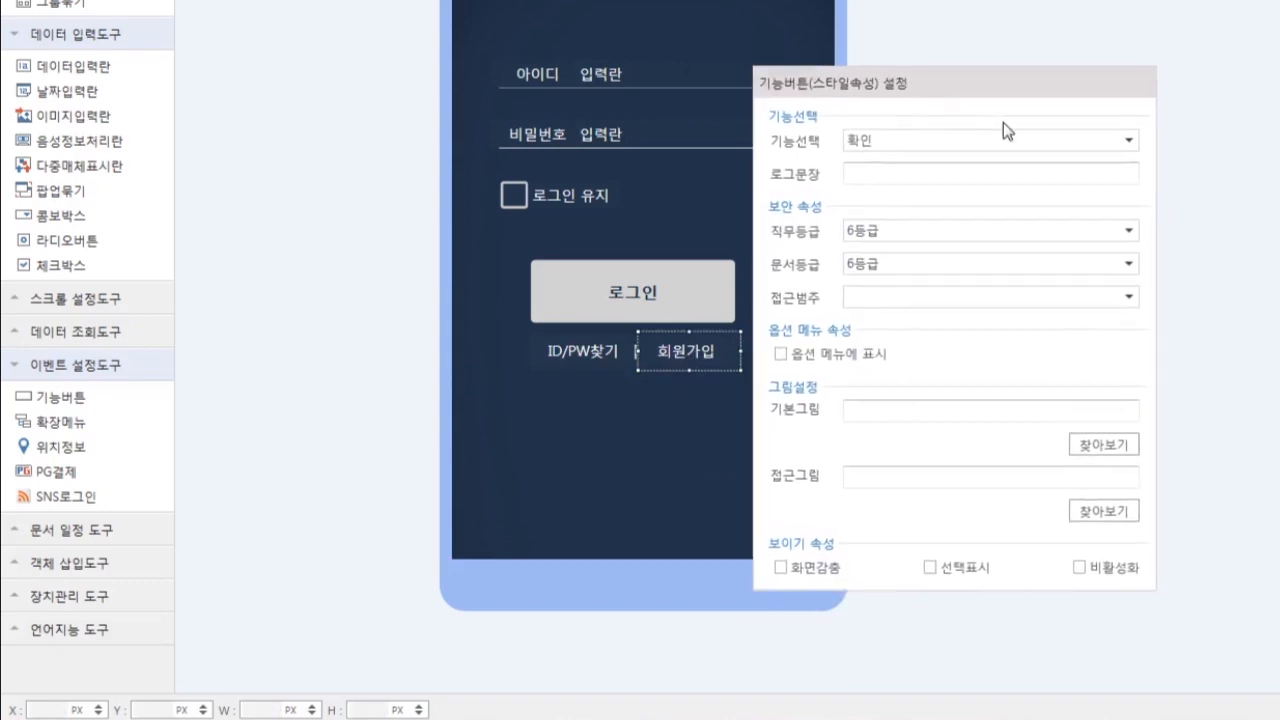
left_click(1130, 141)
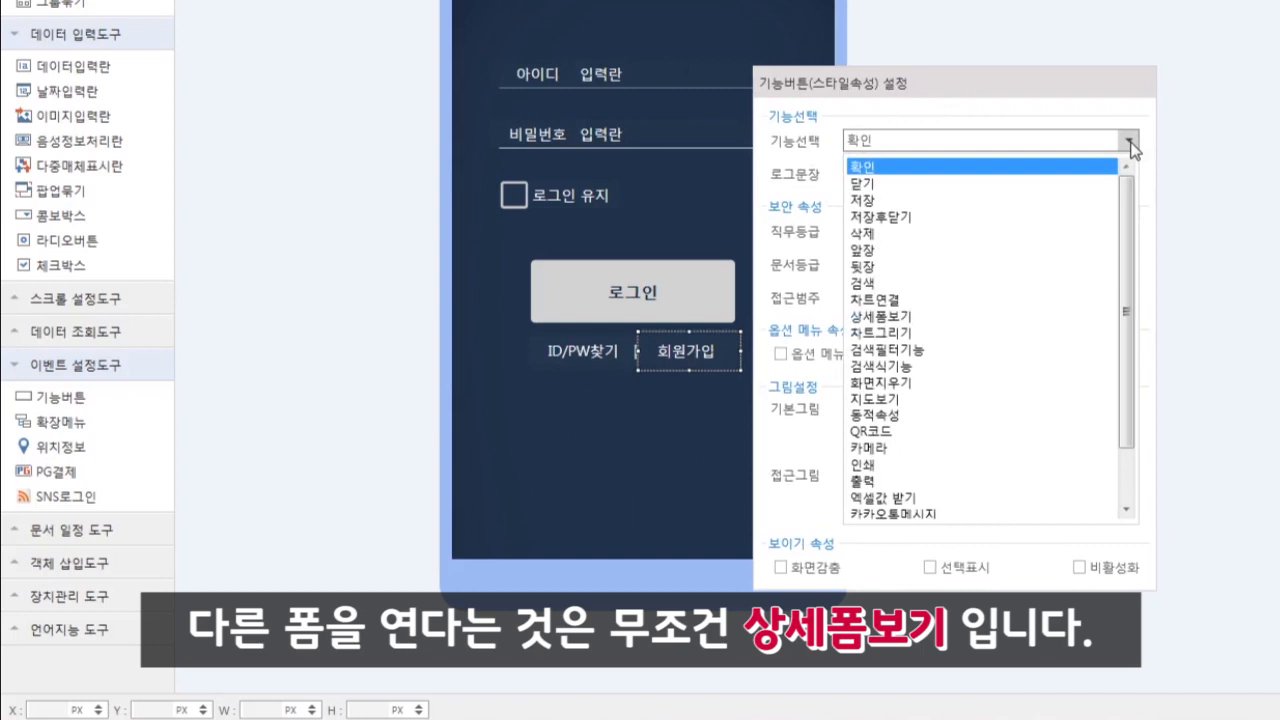
left_click(897, 317)
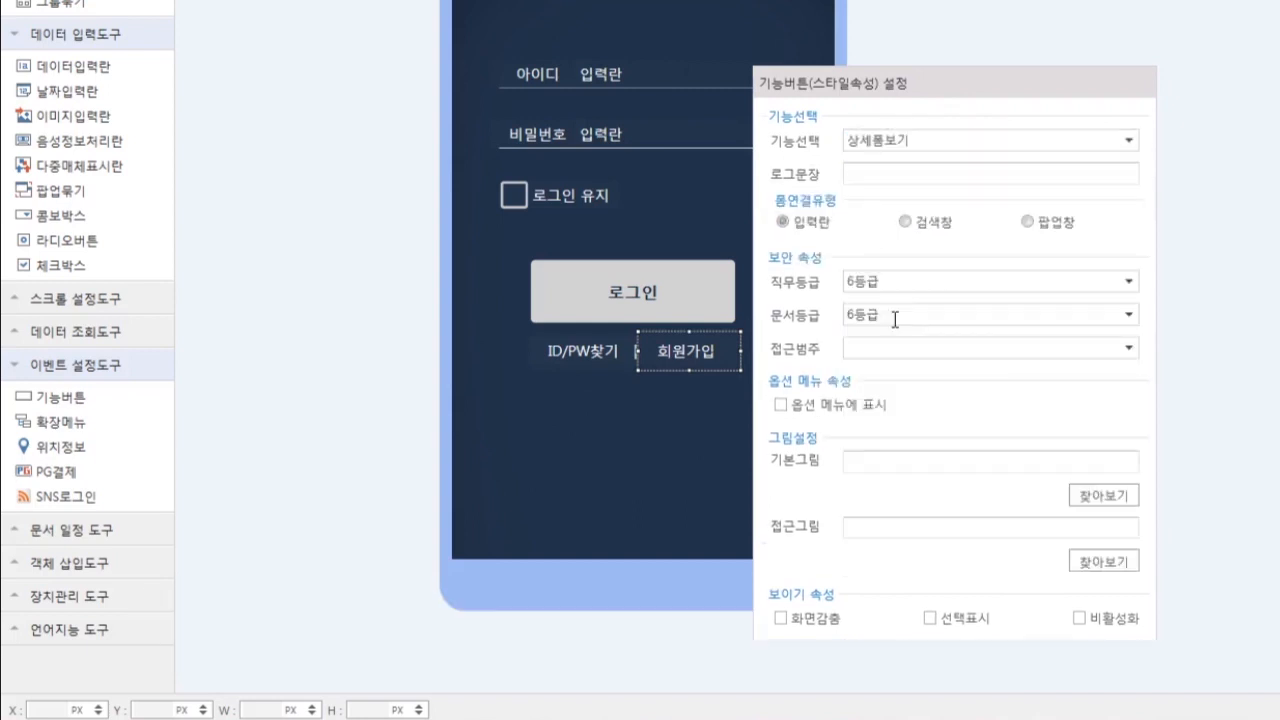
left_click(607, 435)
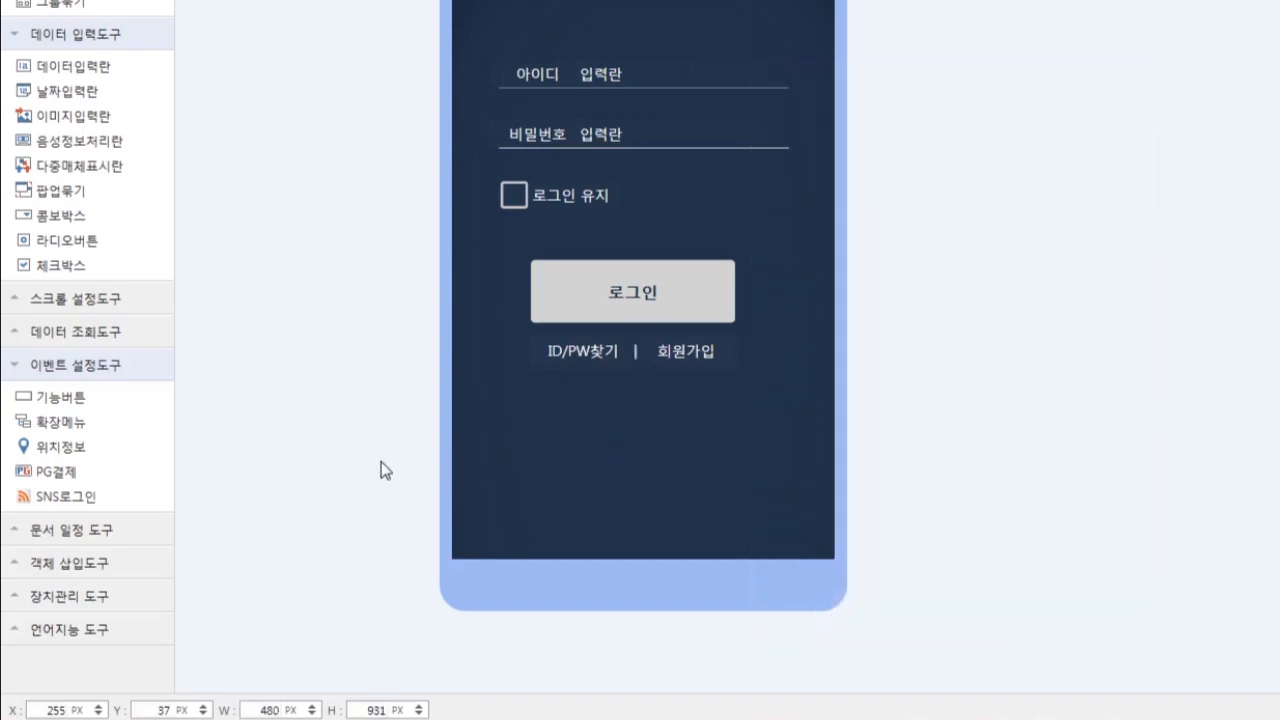
- Connect the 회원가입 button through 모델연결 to the 에코네회원가입.QPM model file
left_click(691, 351)
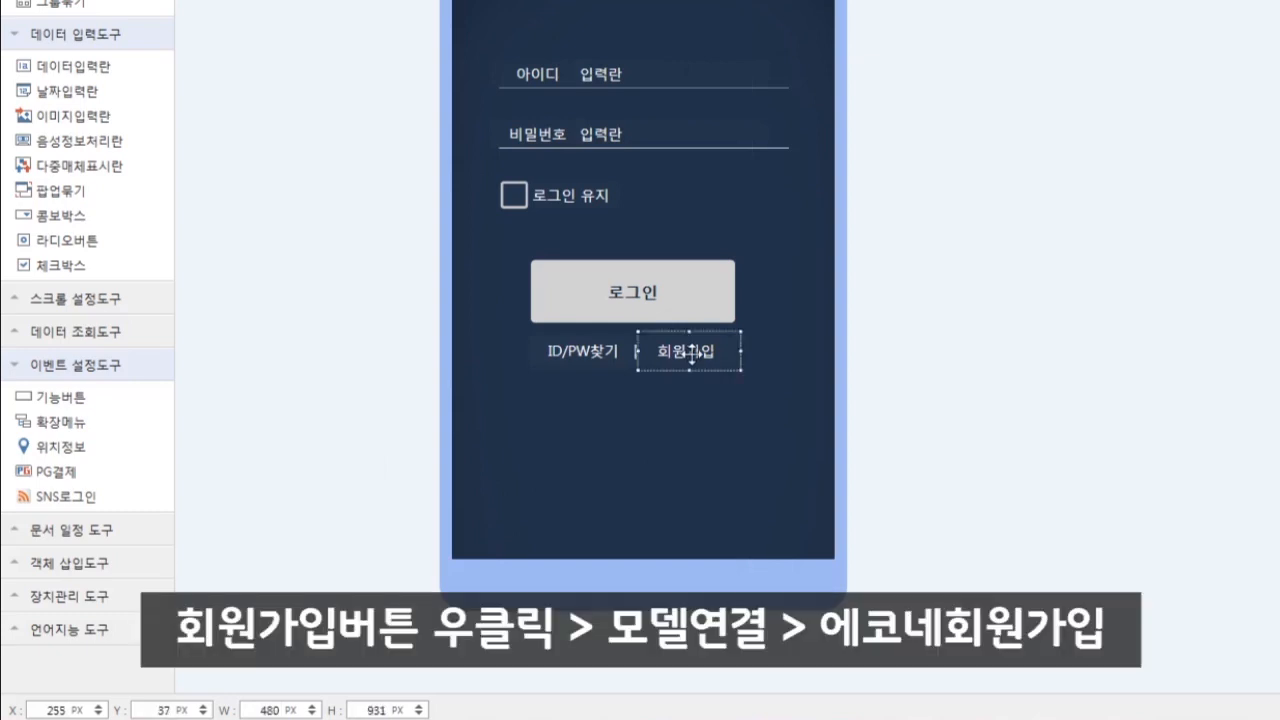
right_click(695, 358)
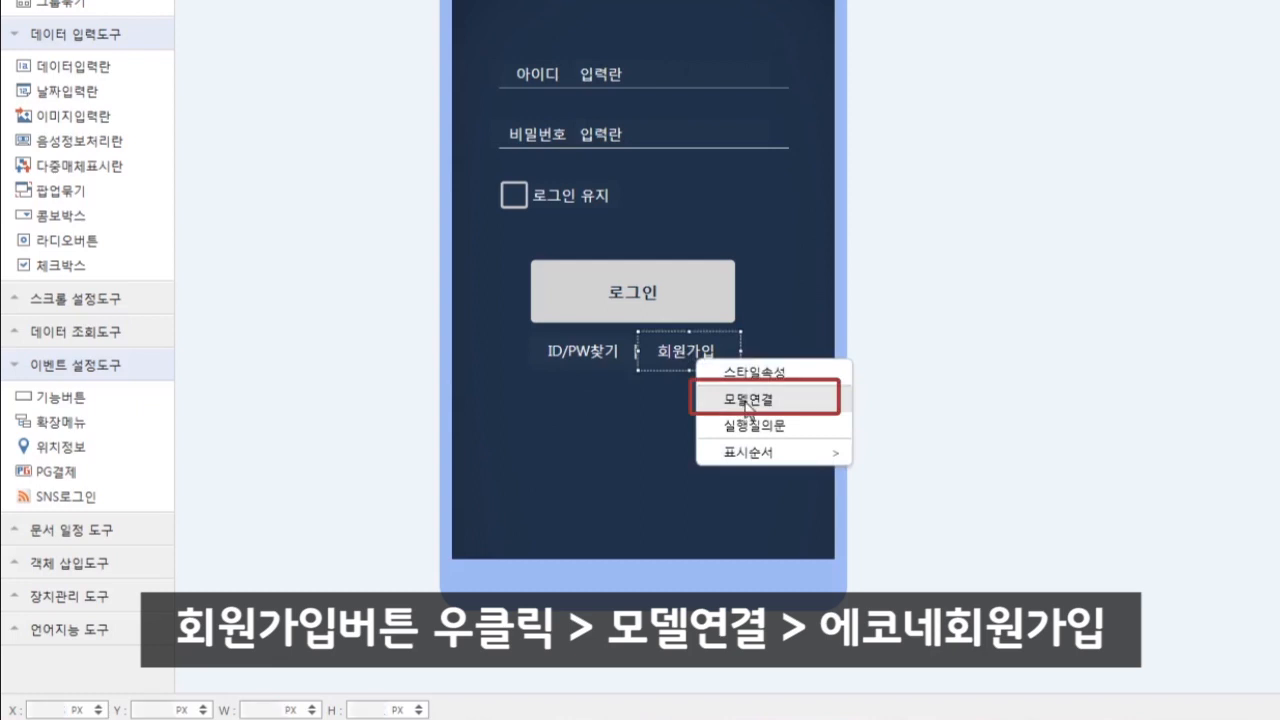
left_click(747, 404)
left_click_drag(851, 412, 871, 327)
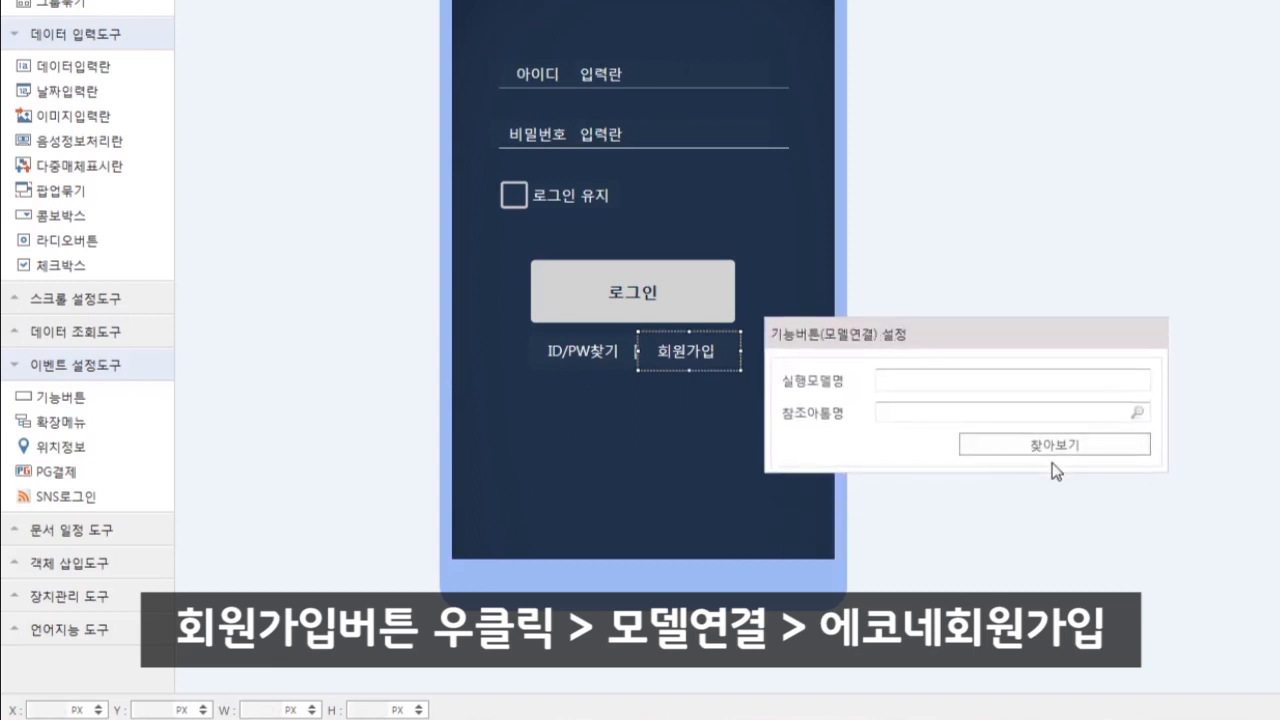
left_click(1058, 451)
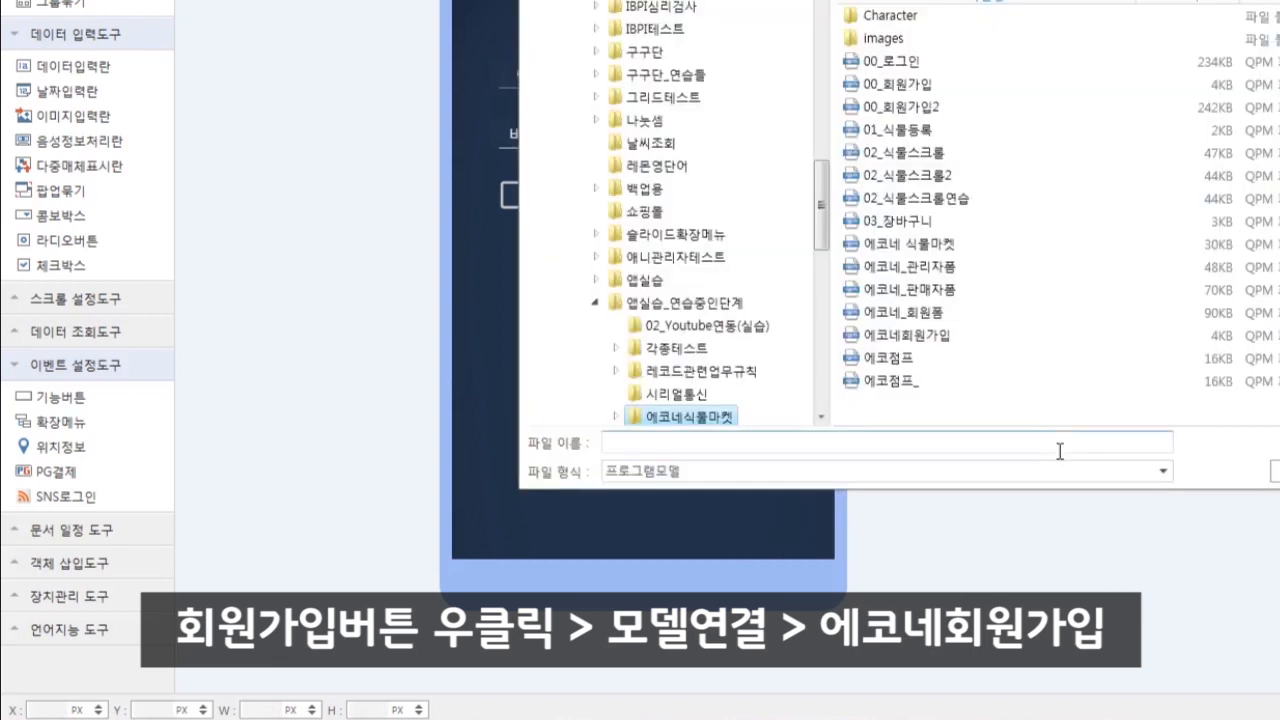
double_click(940, 340)
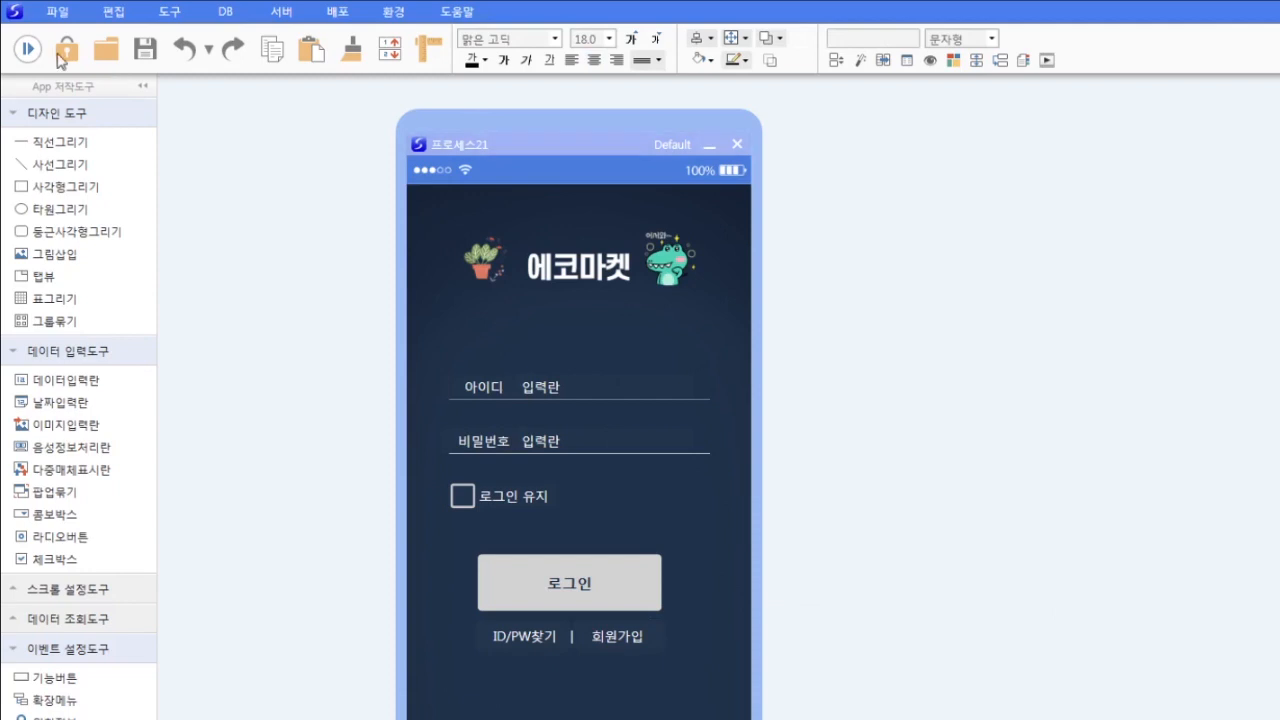
left_click(28, 48)
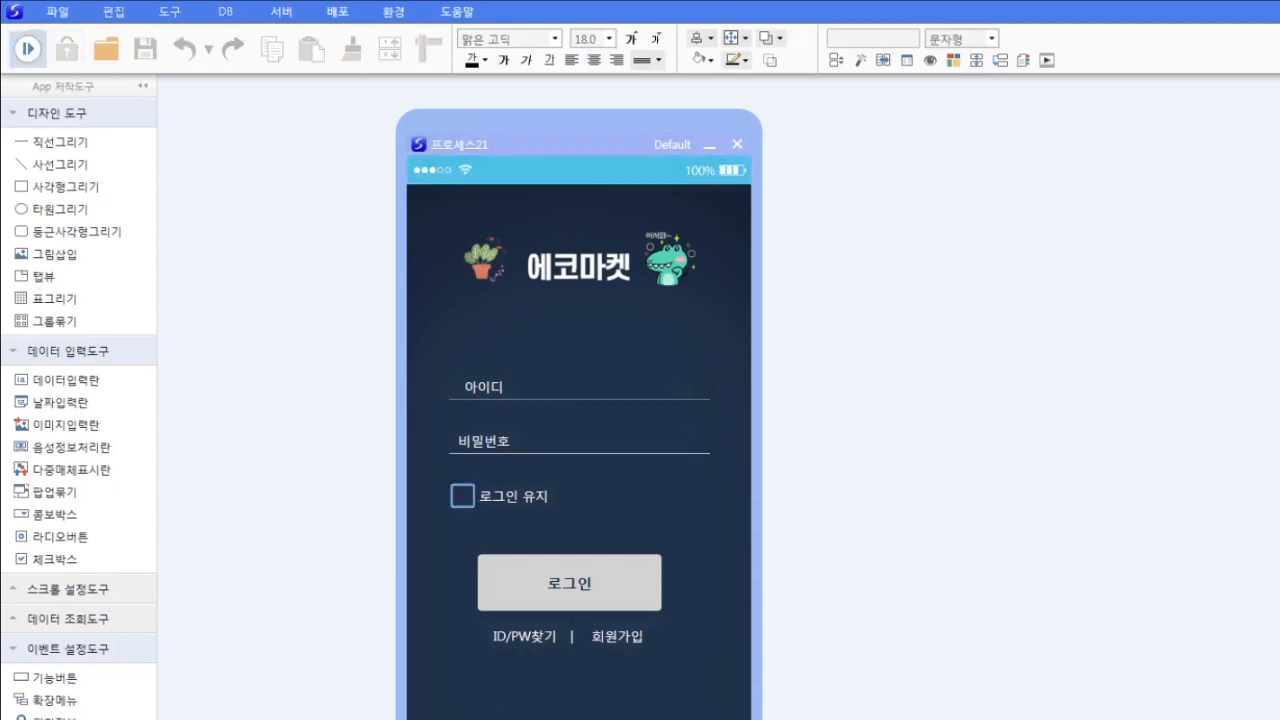
left_click(615, 642)
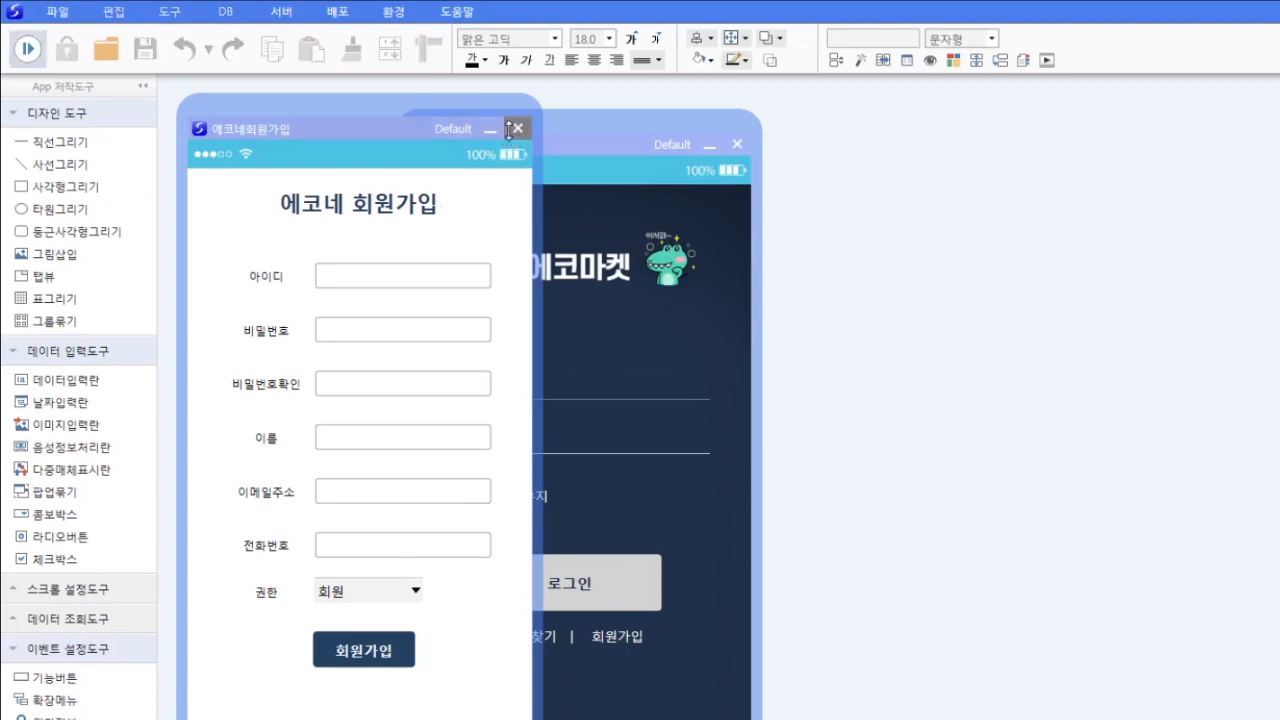
left_click(517, 128)
left_click(30, 48)
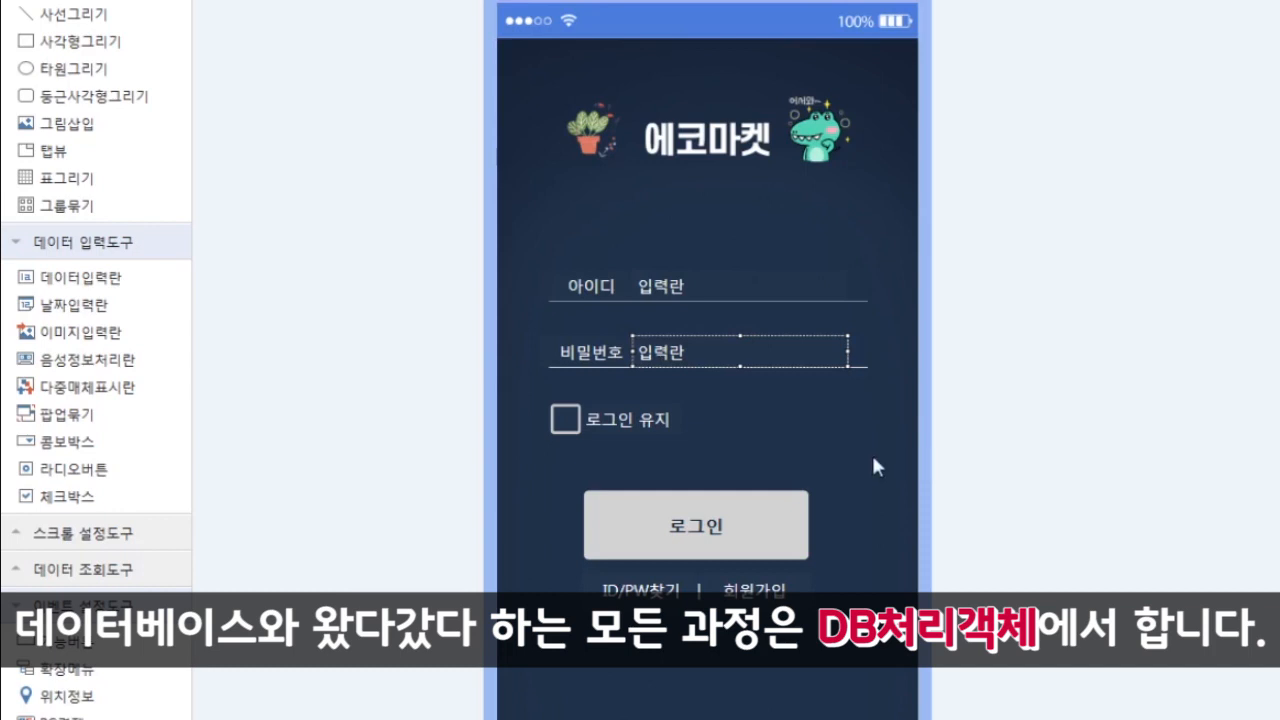
- Create a new DB처리객체 from the canvas and name it 아이디확인
right_click(888, 446)
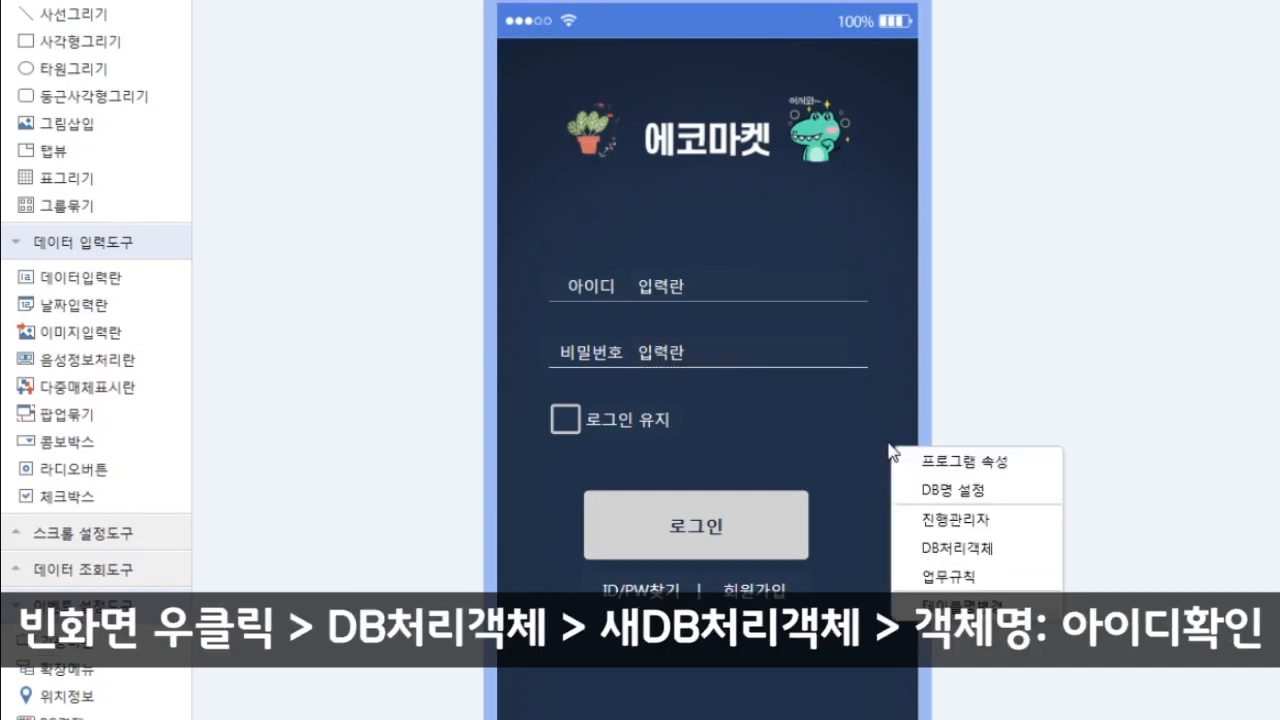
left_click(950, 545)
left_click_drag(948, 112, 1174, 146)
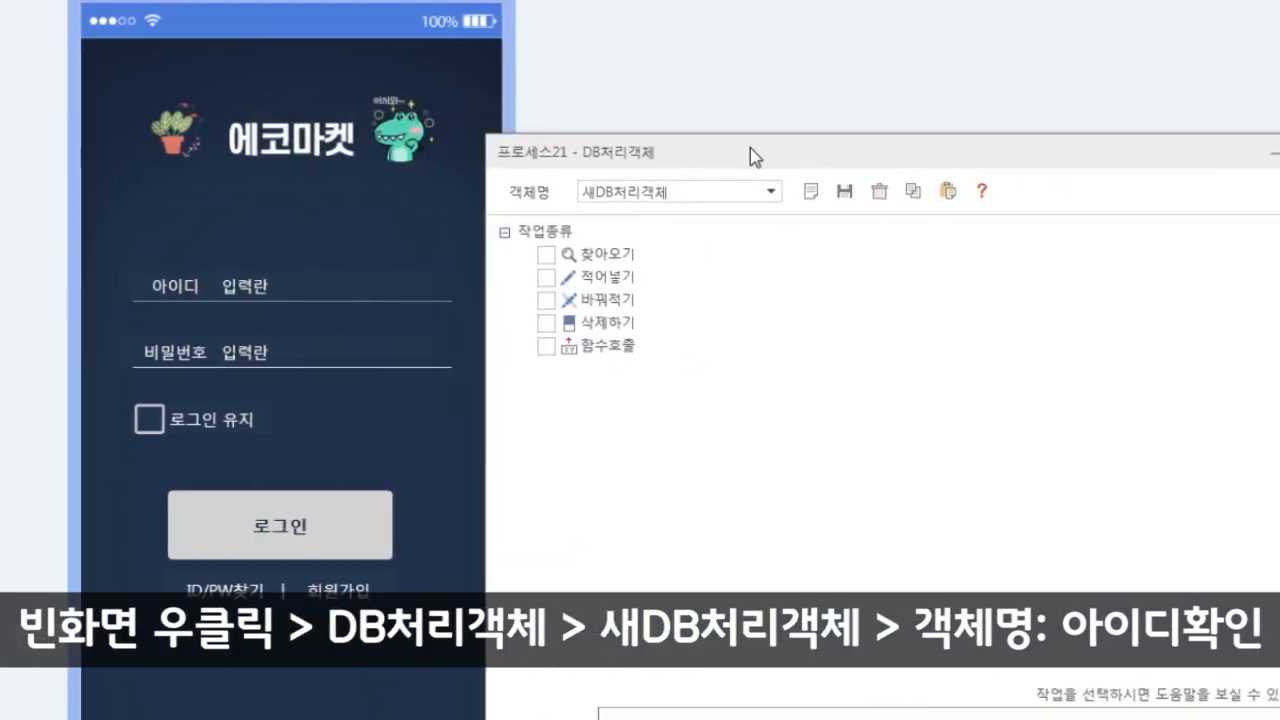
left_click_drag(726, 190, 384, 168)
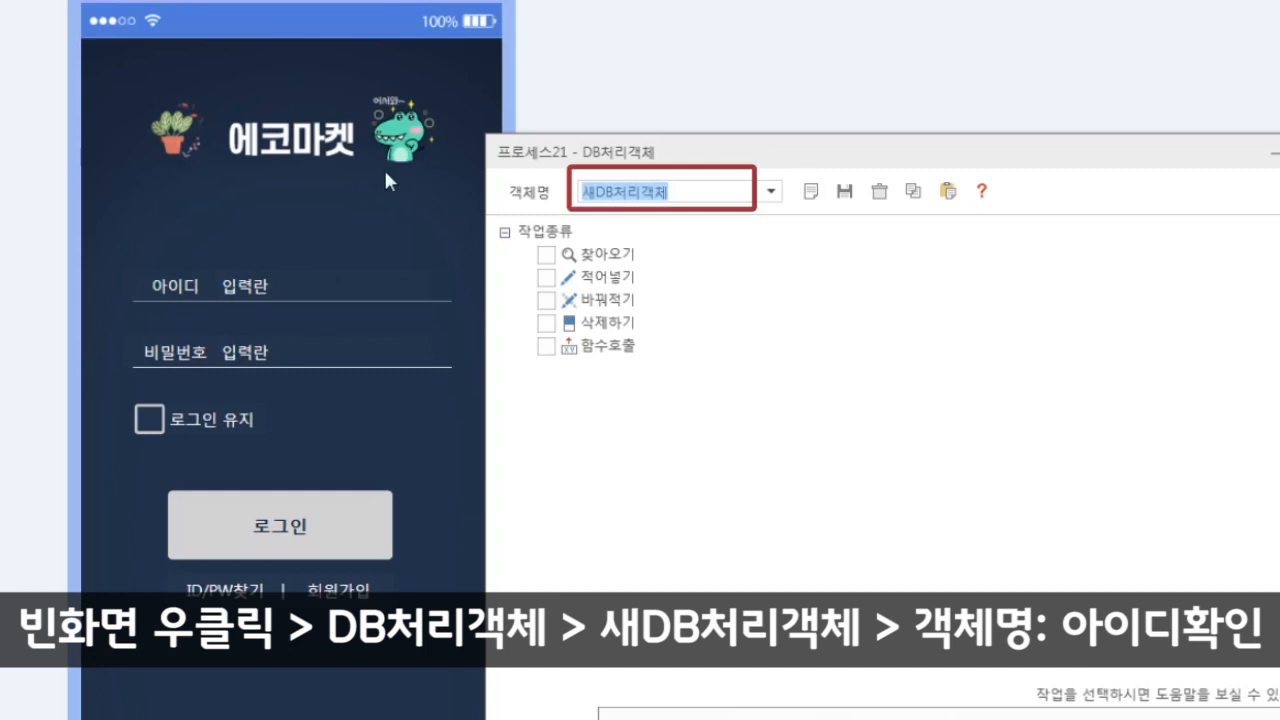
type("아이디확인")
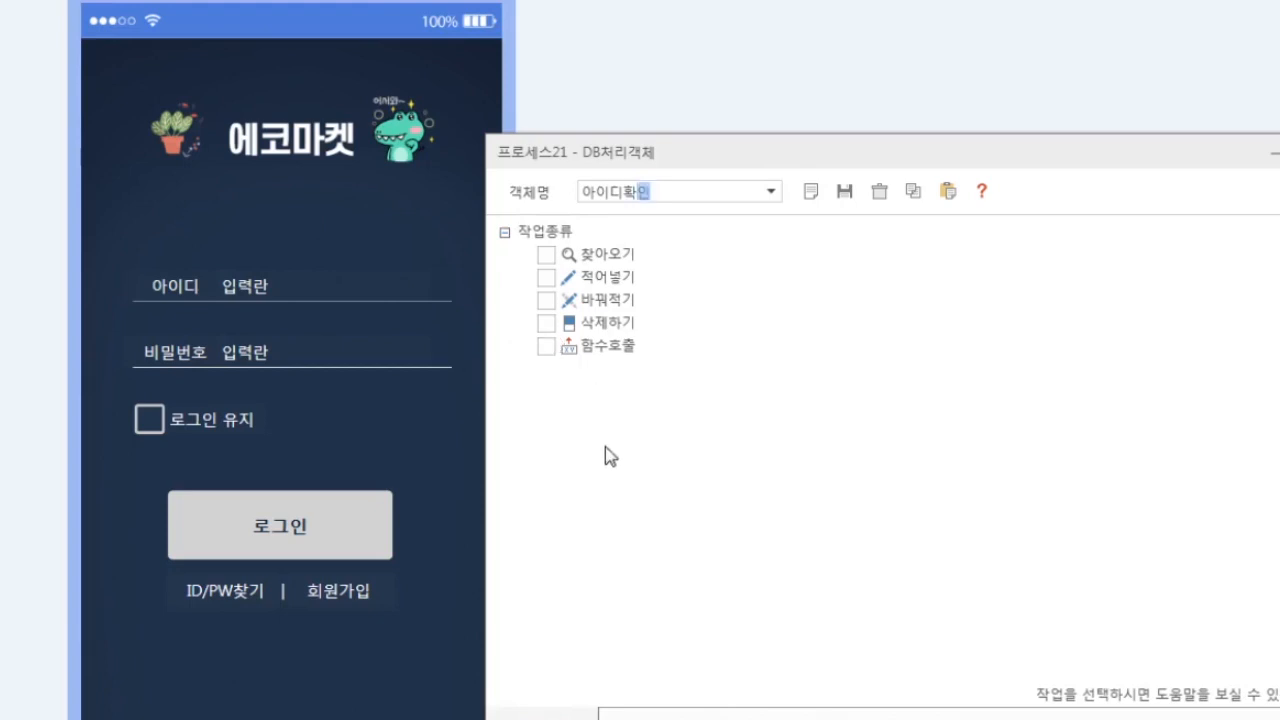
- Make it a 찾아오기 on DEV_DB targeting the 에코네회원가입 table, moving on to 조건문 설정
left_click(546, 255)
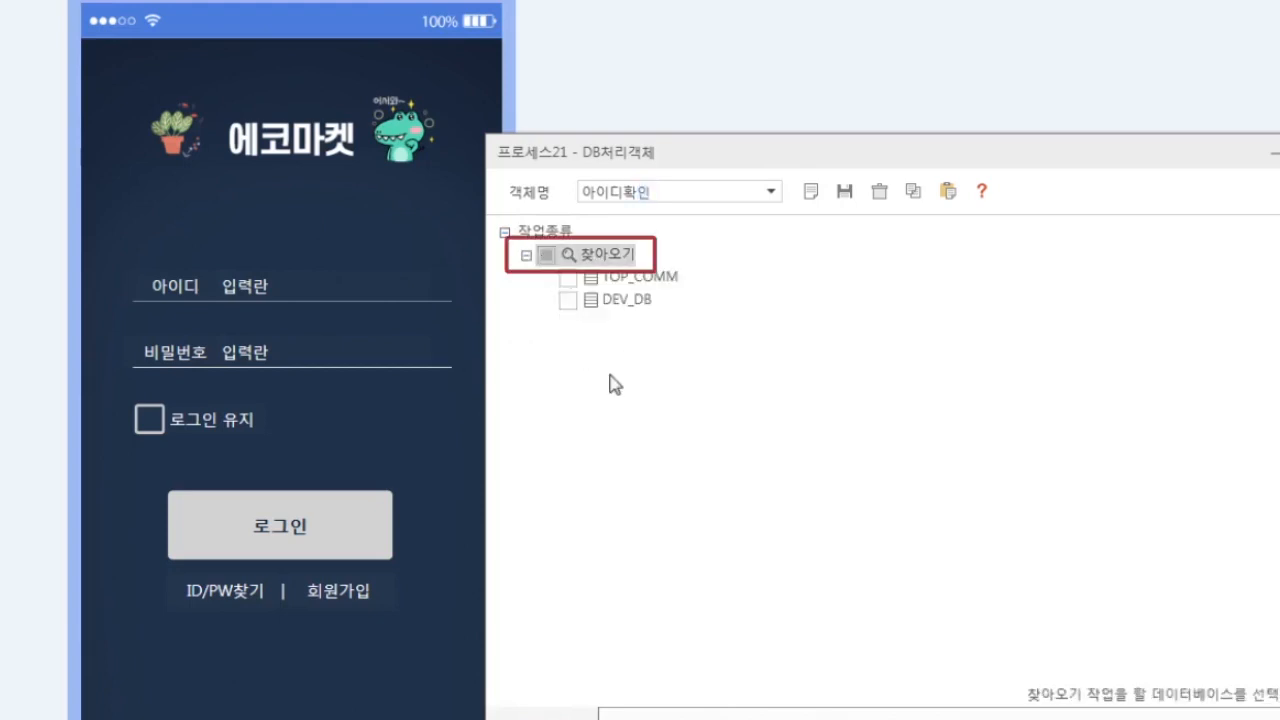
left_click(579, 301)
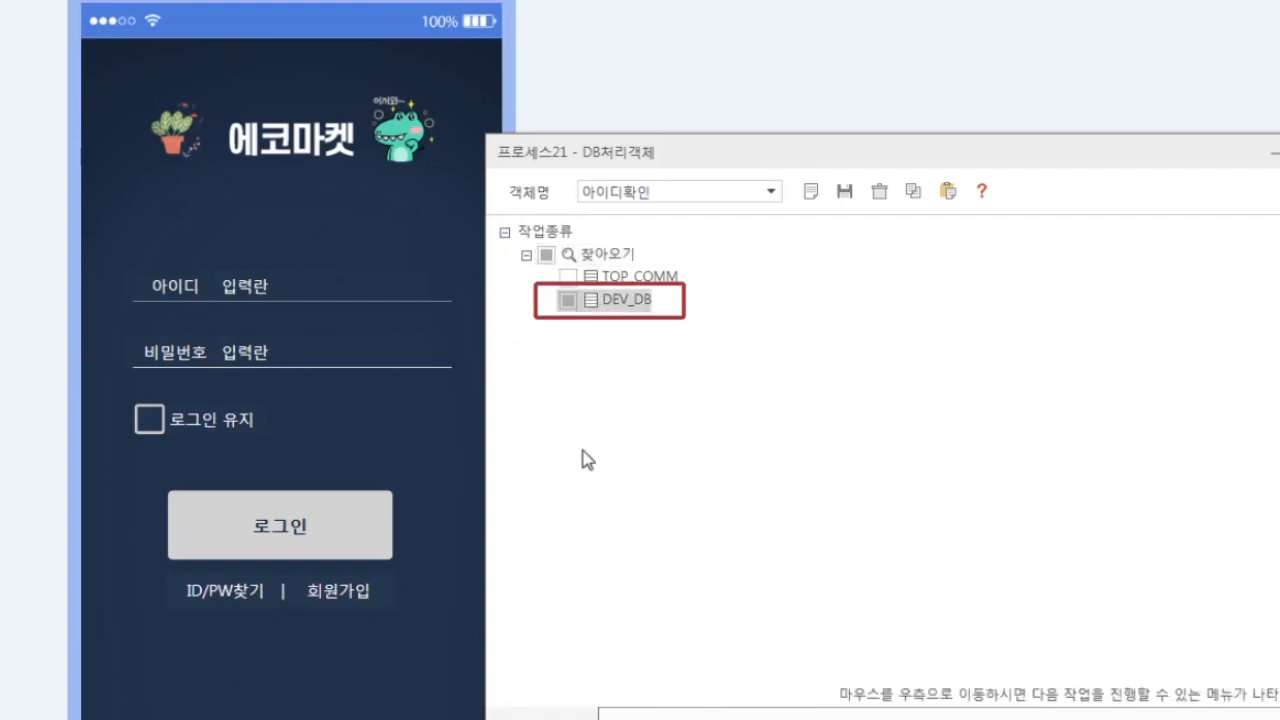
mouse_move(1165, 437)
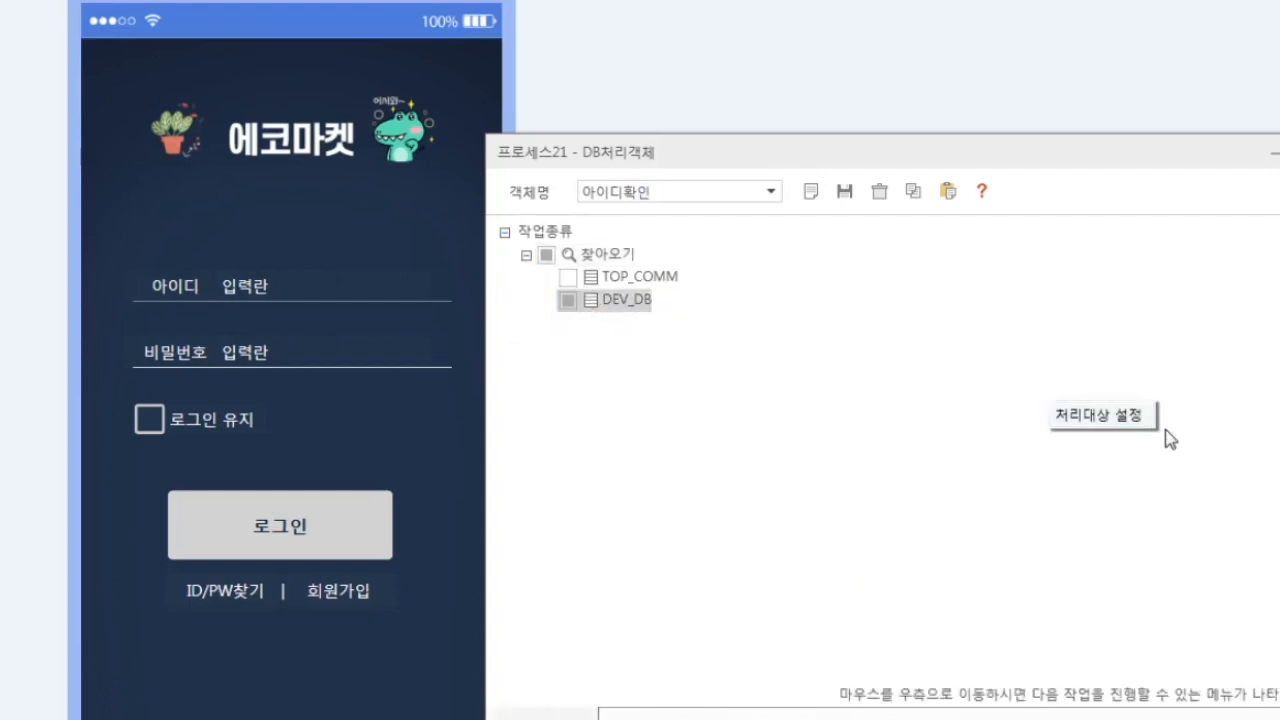
left_click(1100, 414)
scroll(616, 312, "down", 5)
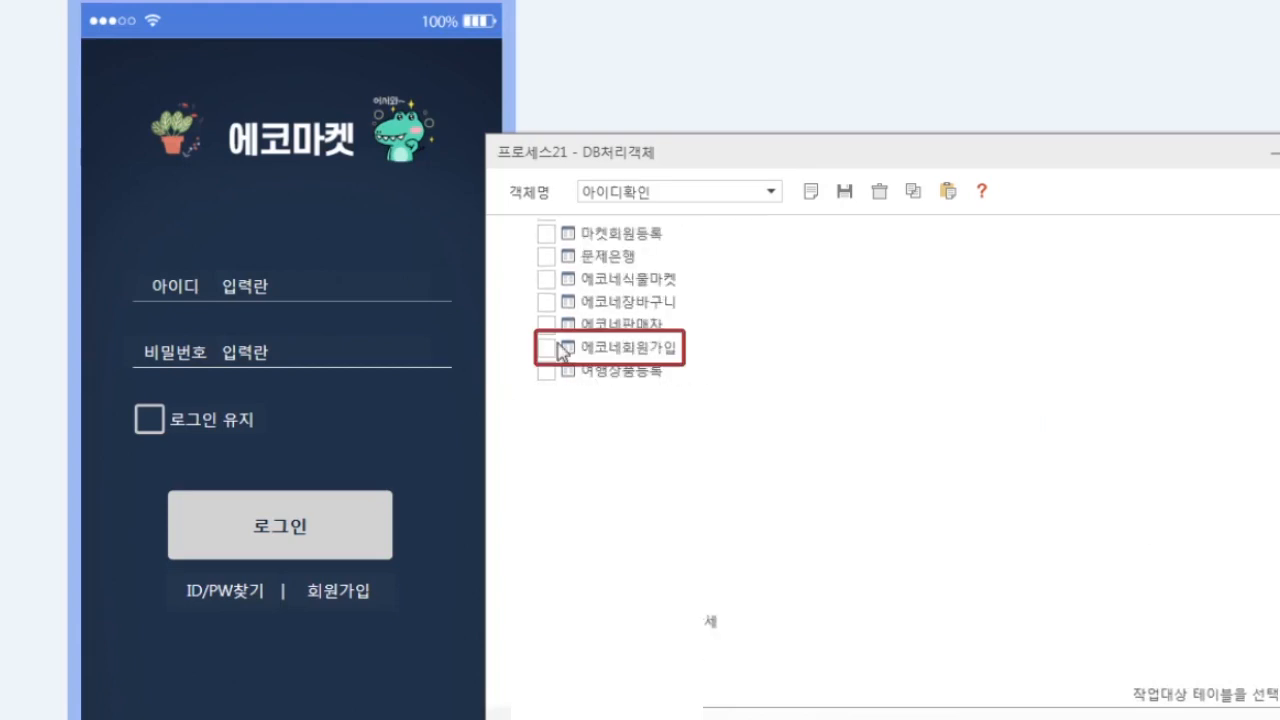
left_click(547, 348)
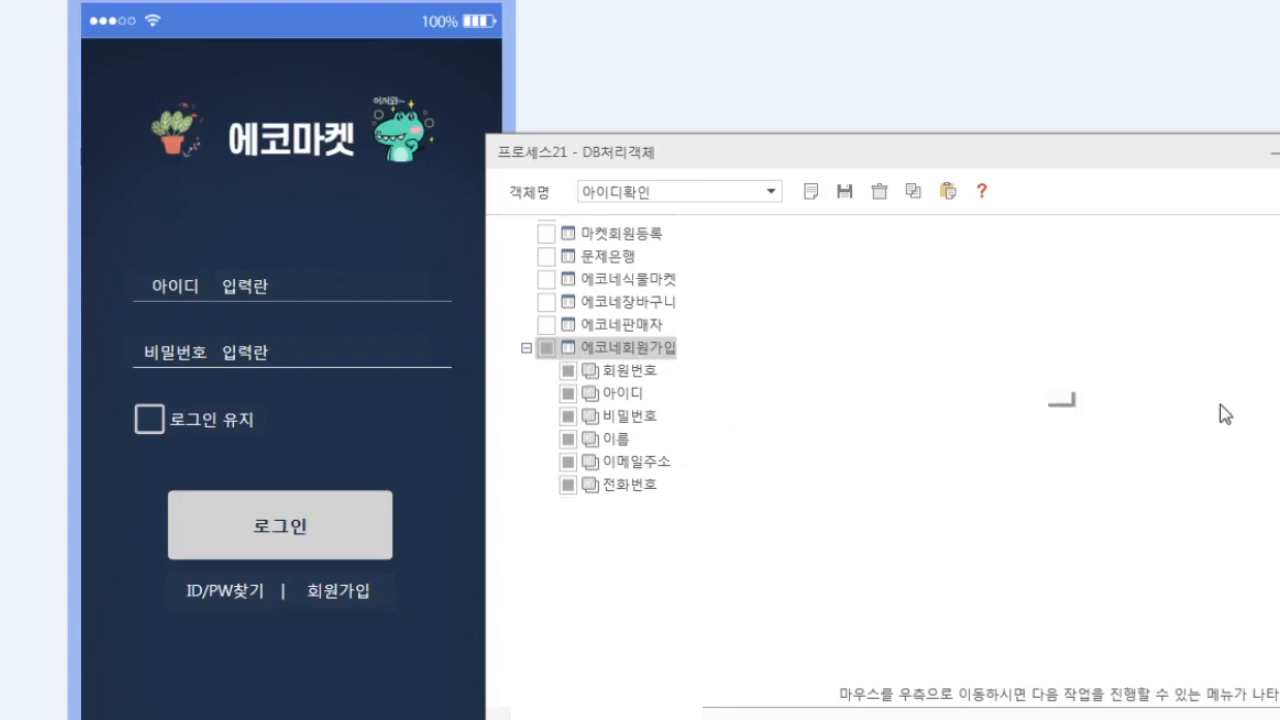
mouse_move(1166, 416)
left_click(1095, 408)
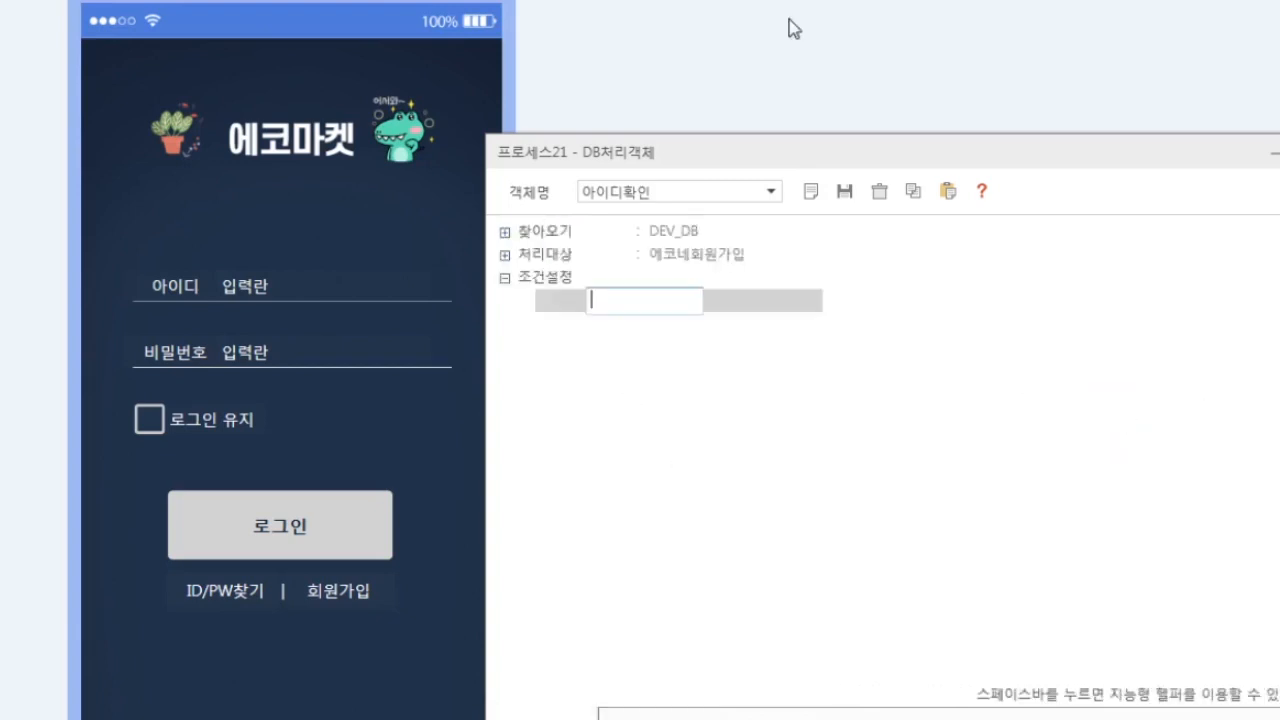
right_click(591, 300)
mouse_move(612, 322)
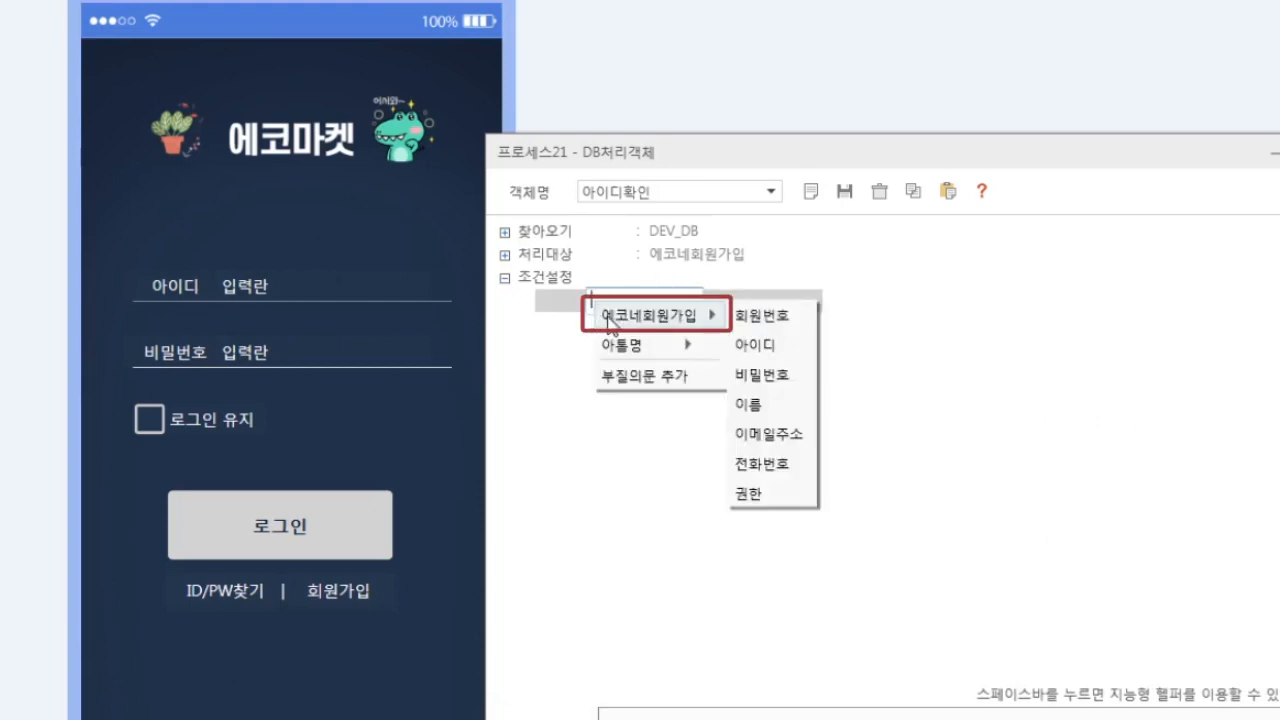
left_click(762, 345)
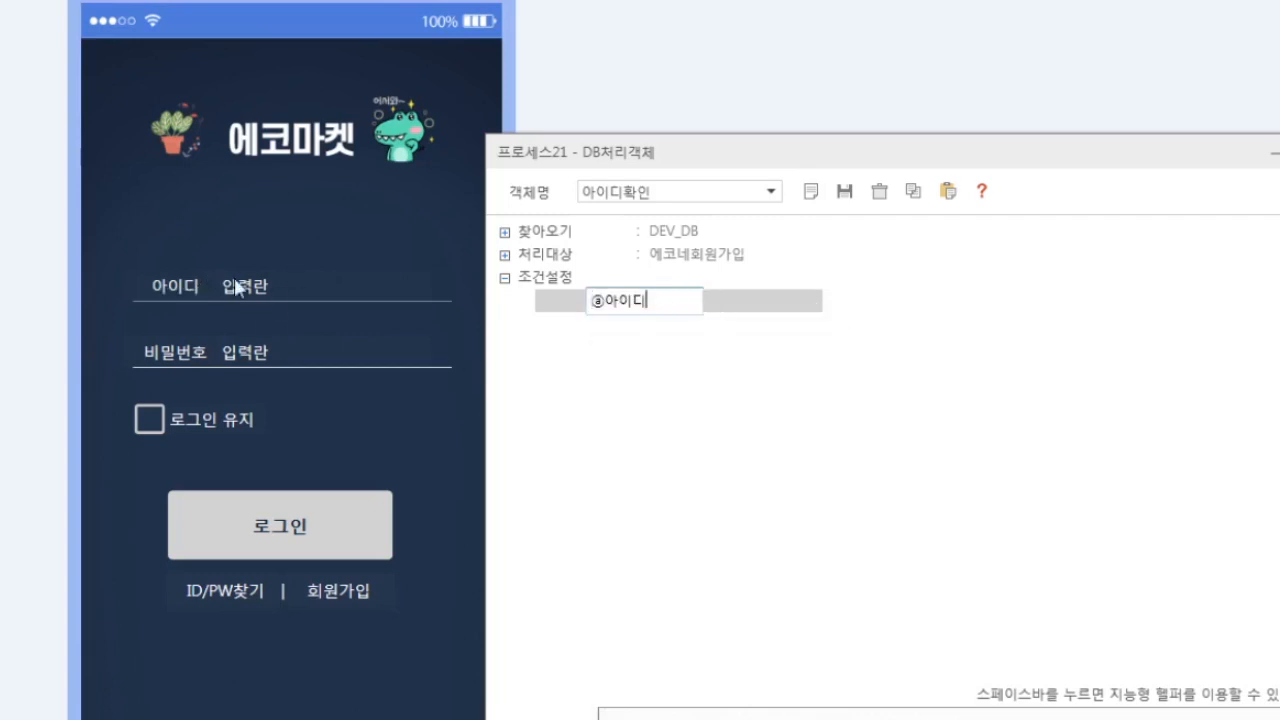
key("space")
left_click(703, 321)
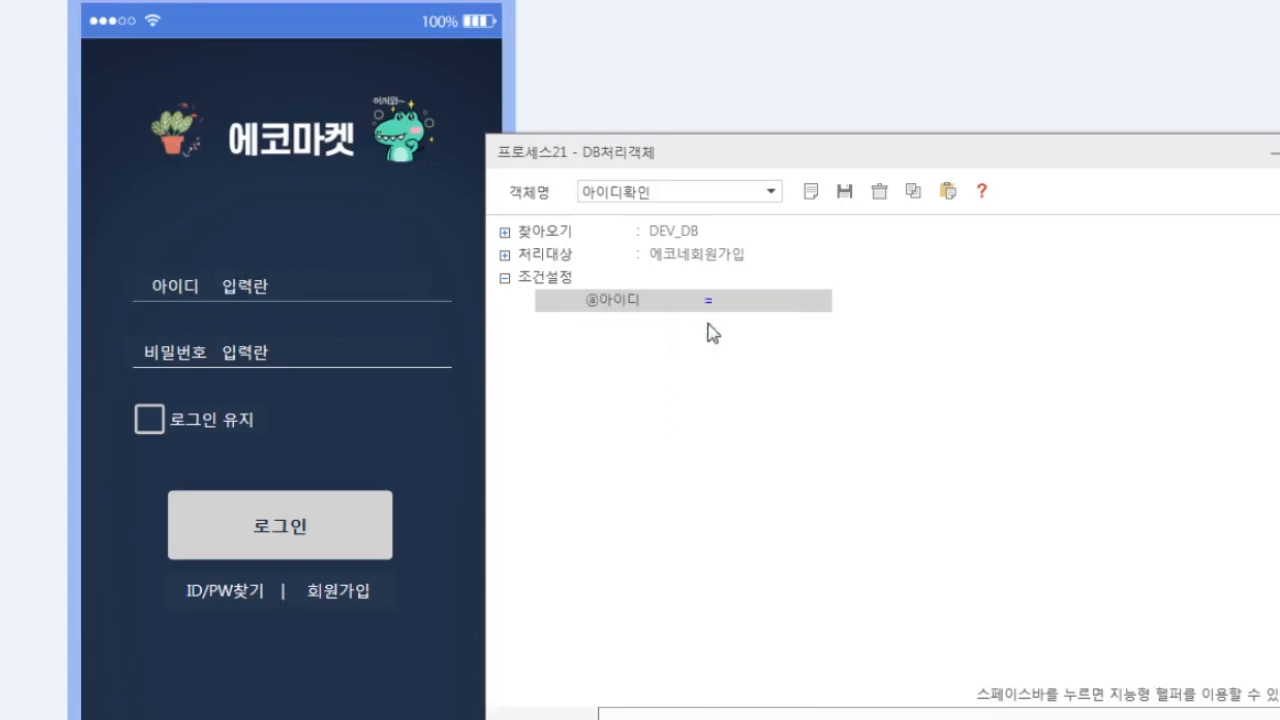
key("space")
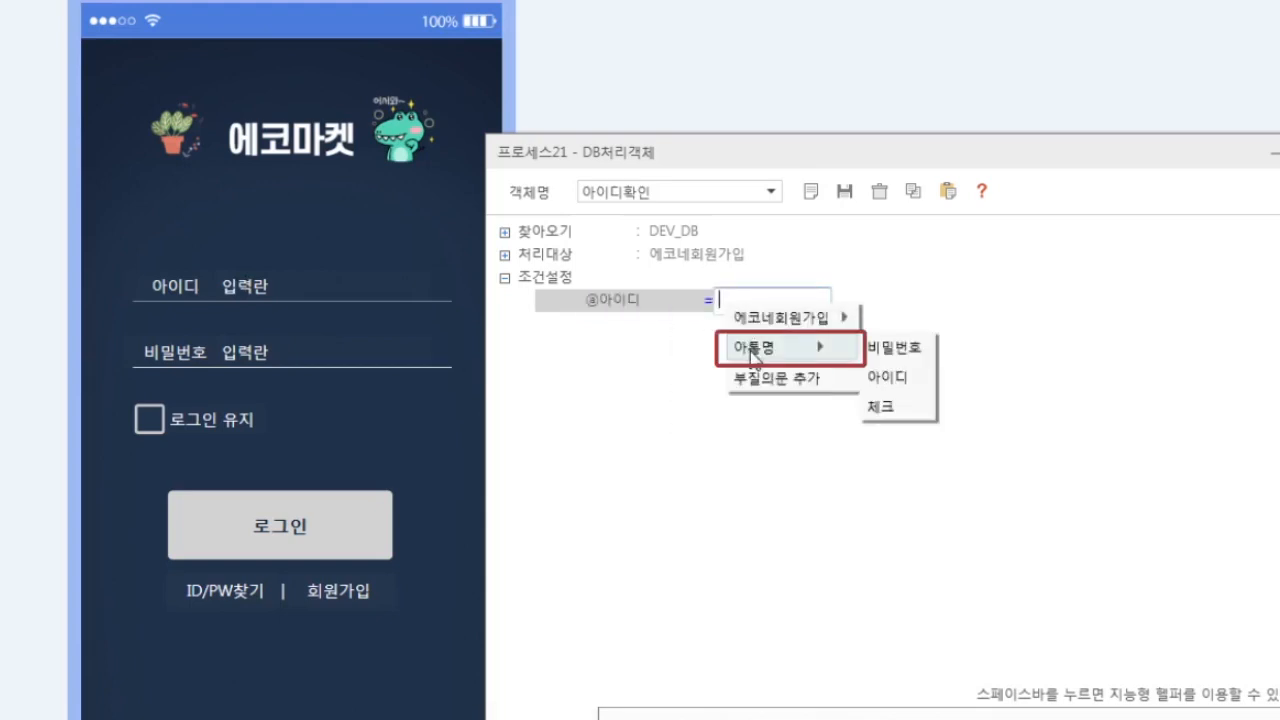
left_click(893, 380)
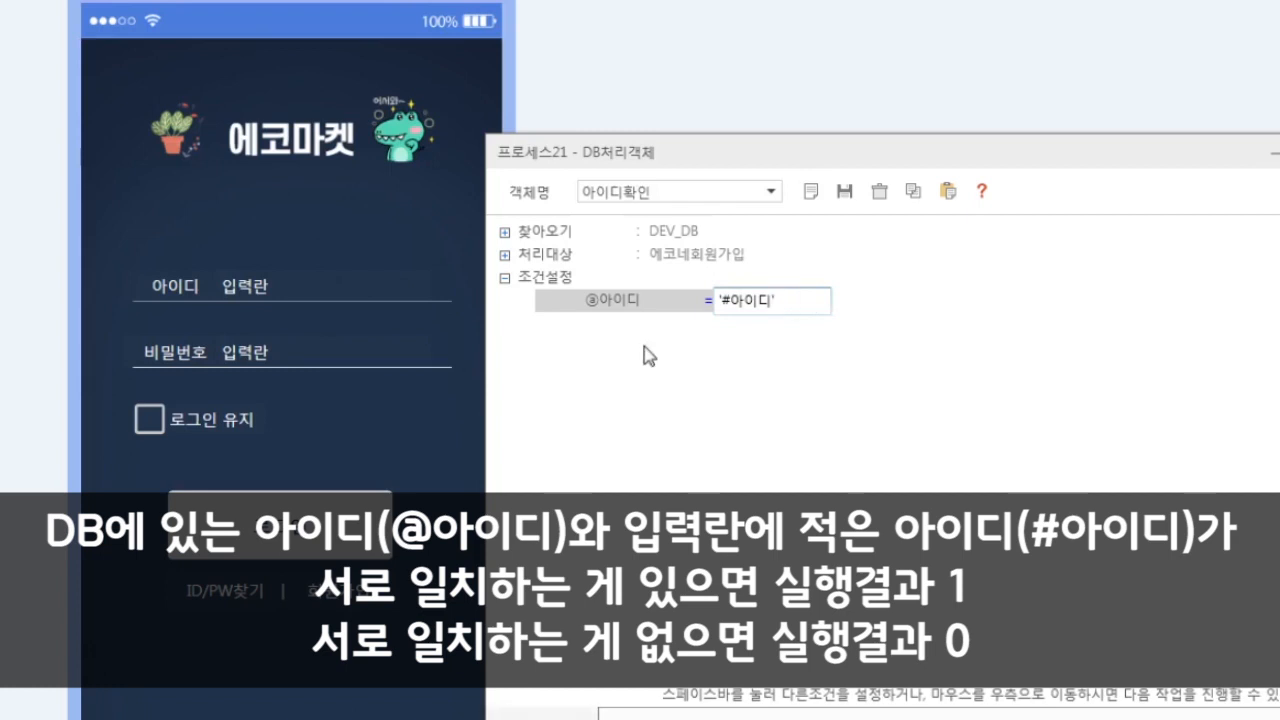
- Save the 아이디확인 DB object, confirm the message, and close the editor
left_click(845, 191)
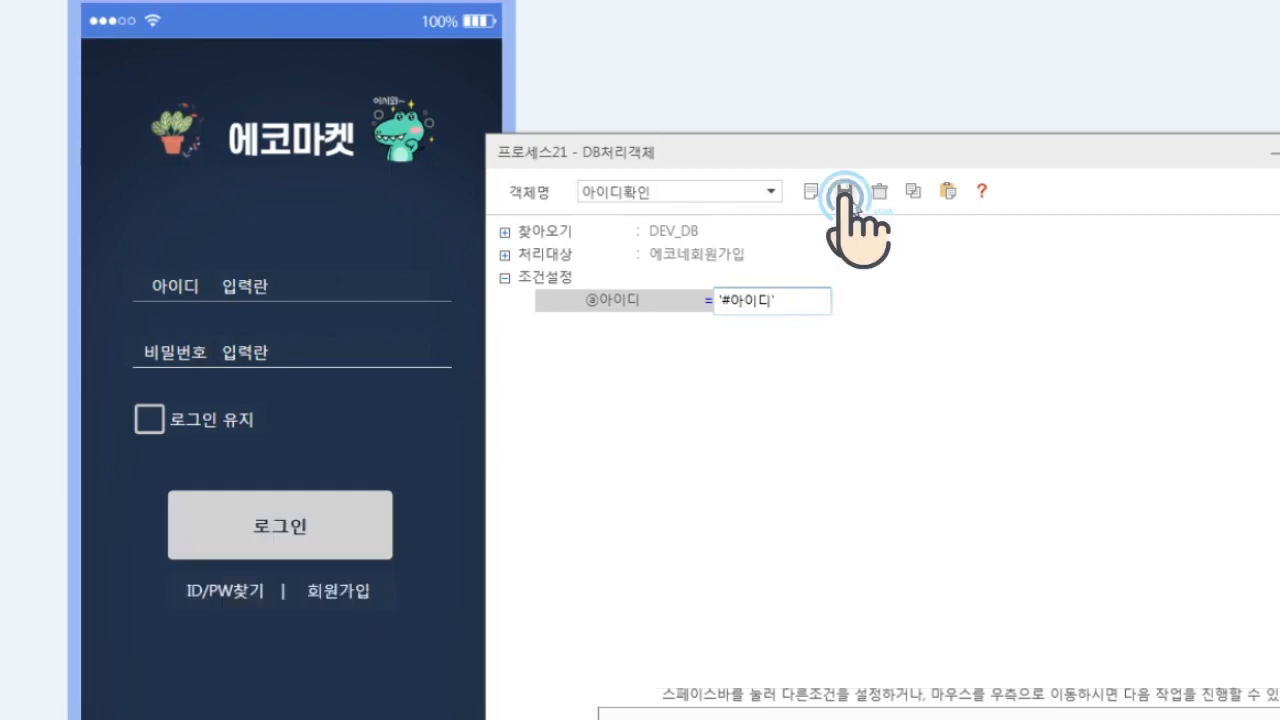
left_click(692, 467)
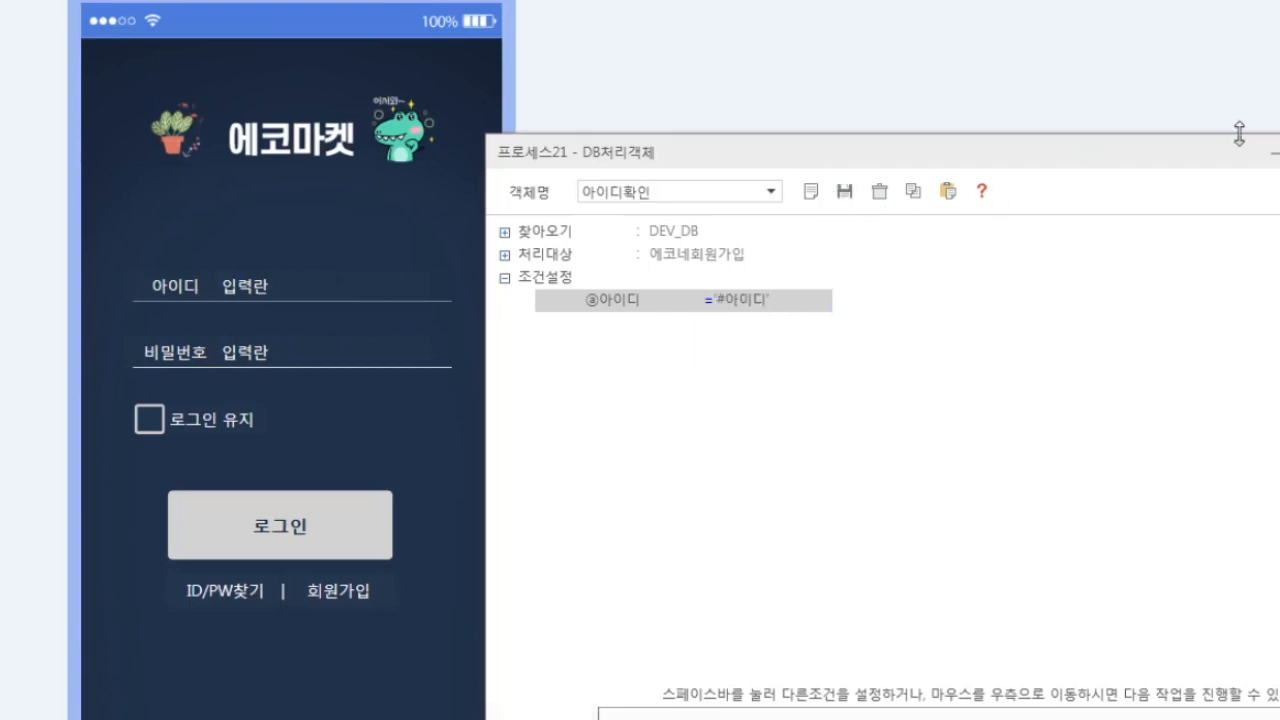
left_click(1279, 152)
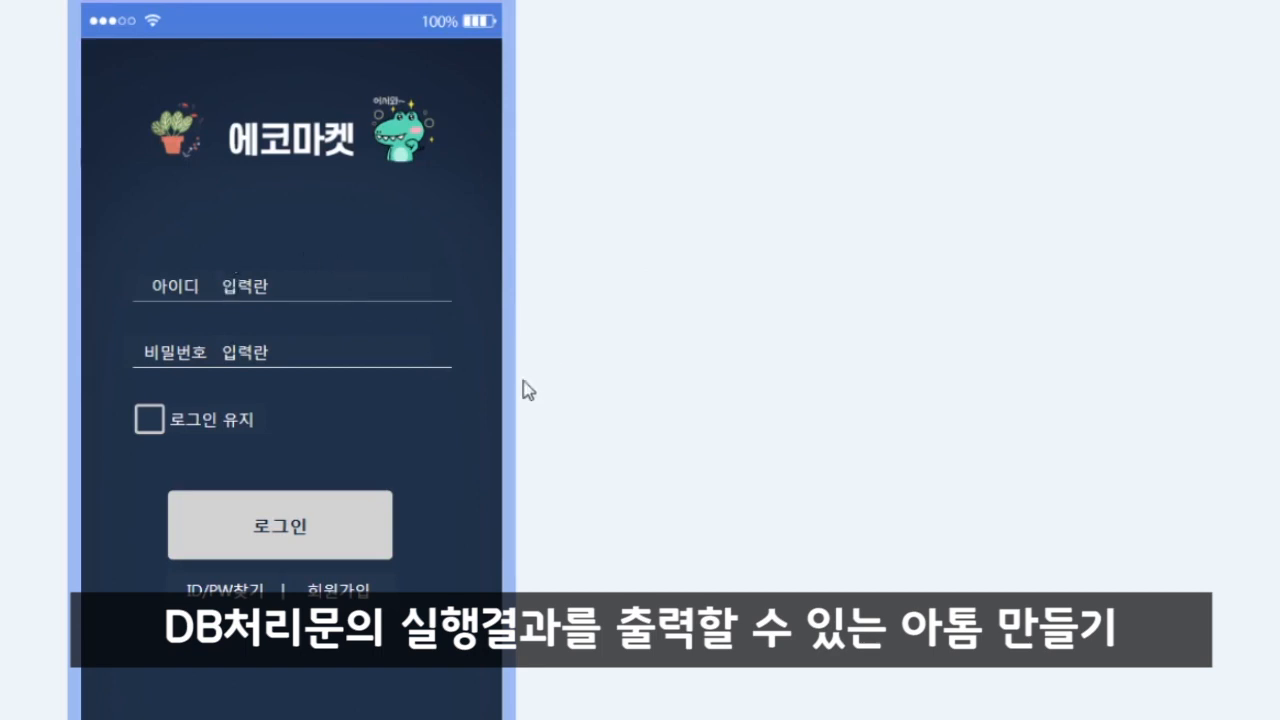
- Widen the canvas and place a 데이터입력란 at right named 아이디존재
left_click_drag(506, 383, 770, 402)
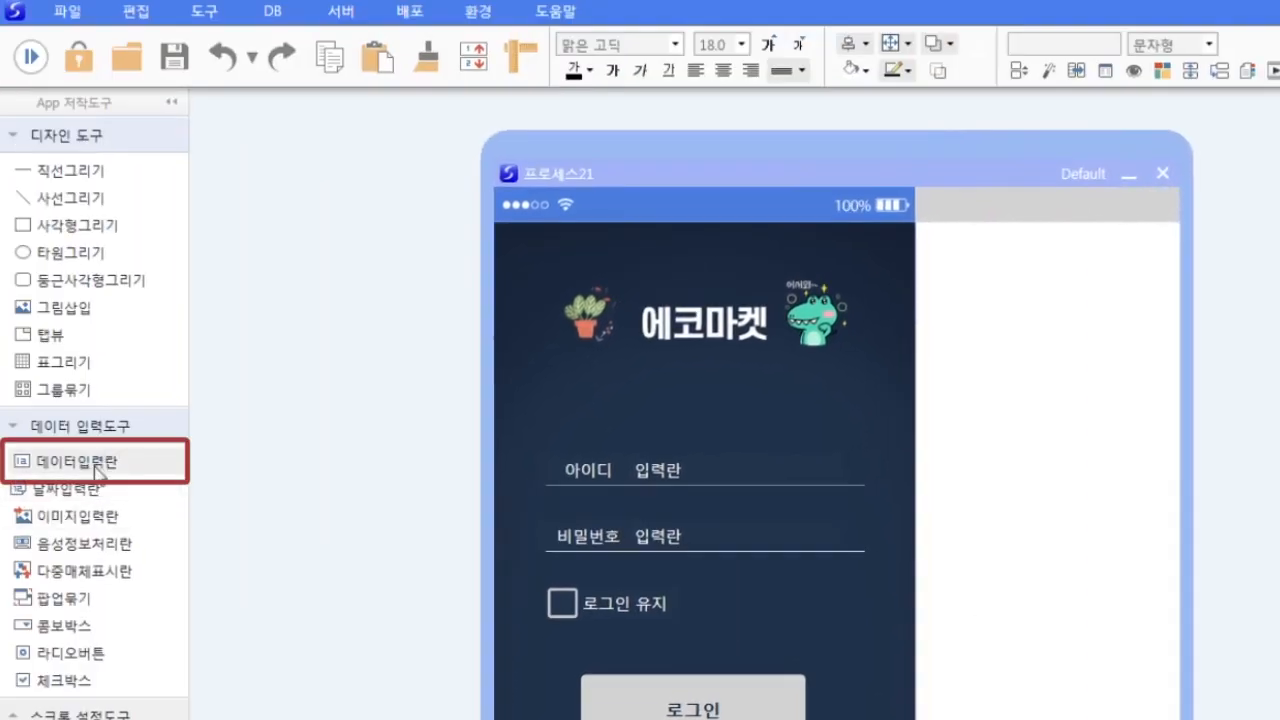
left_click(97, 463)
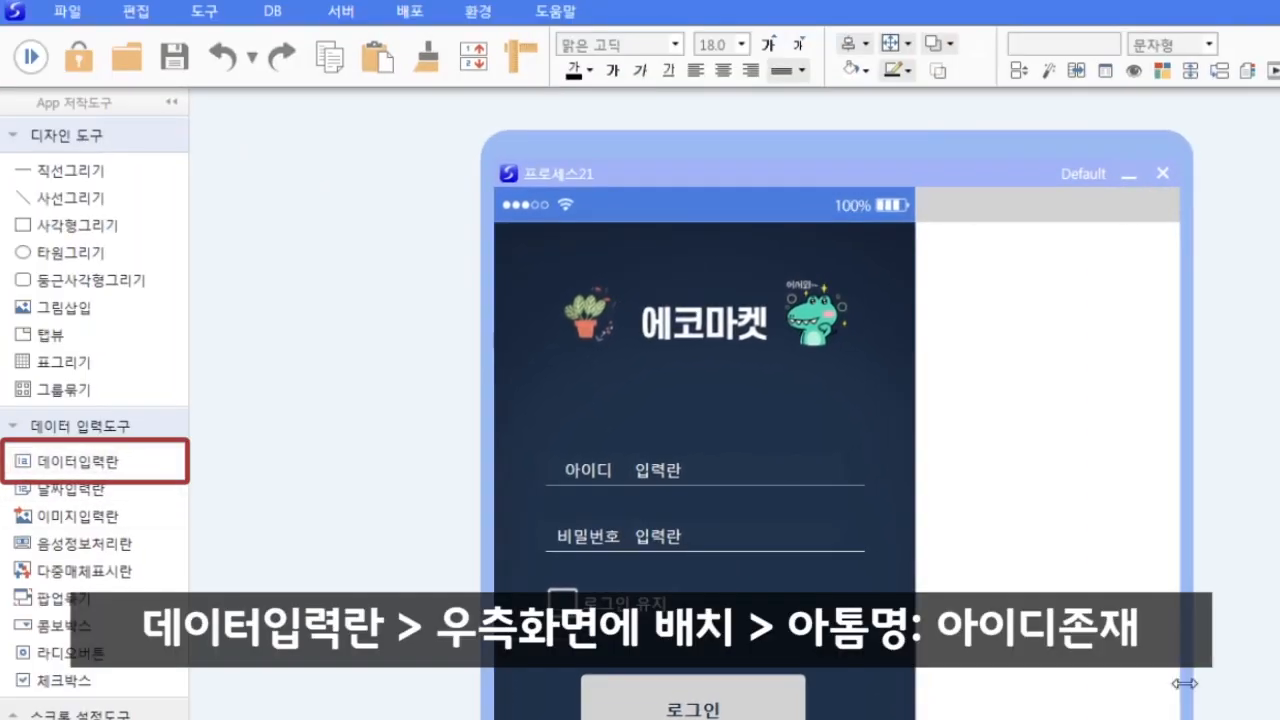
left_click(1016, 382)
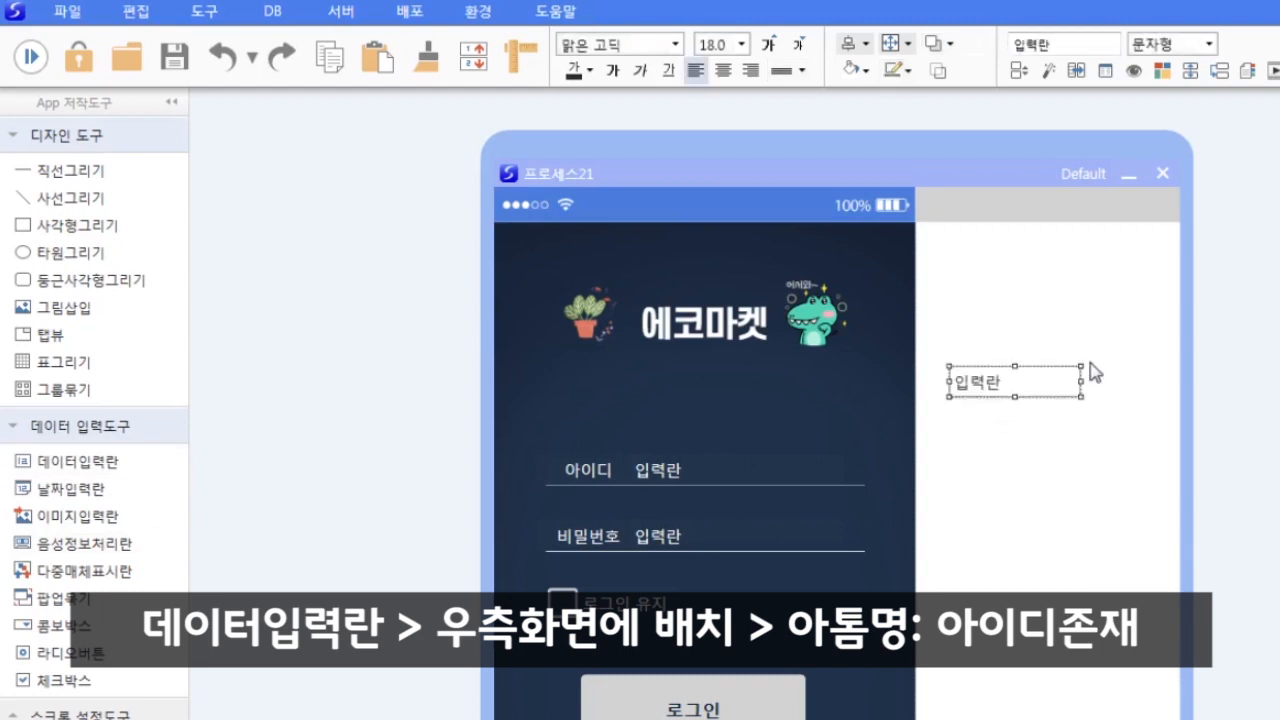
double_click(1071, 48)
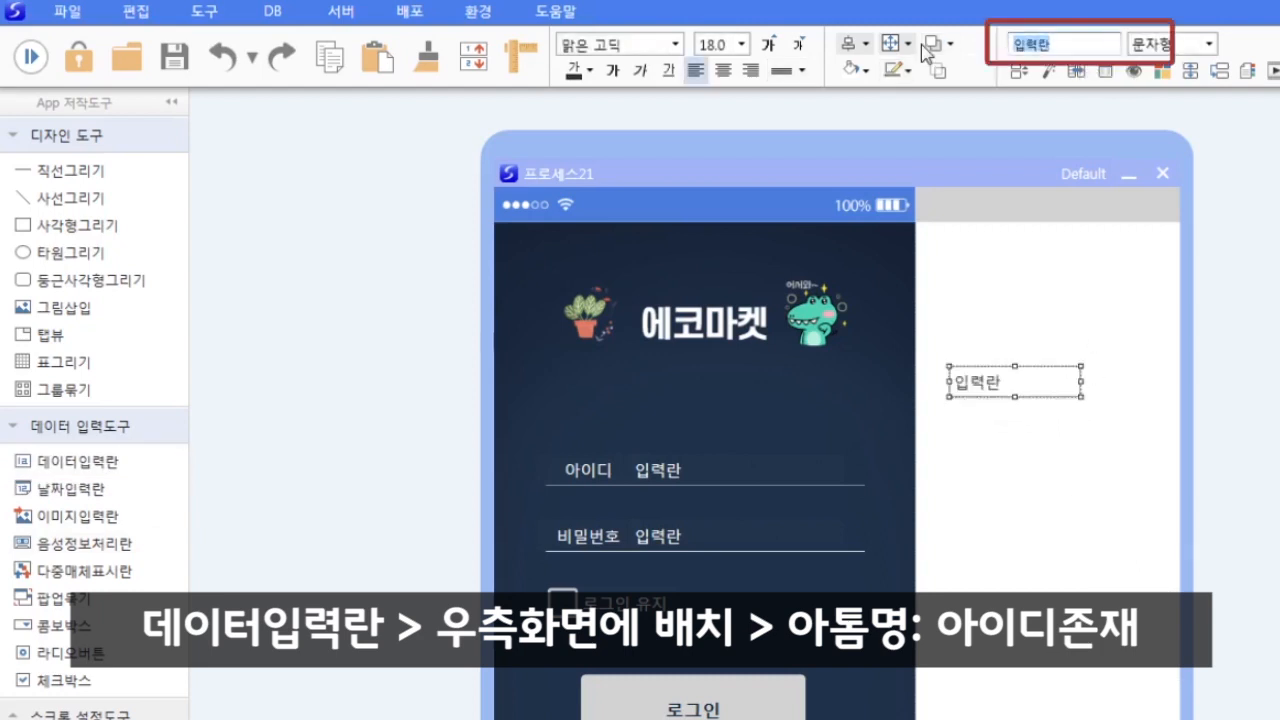
type("아이디존재")
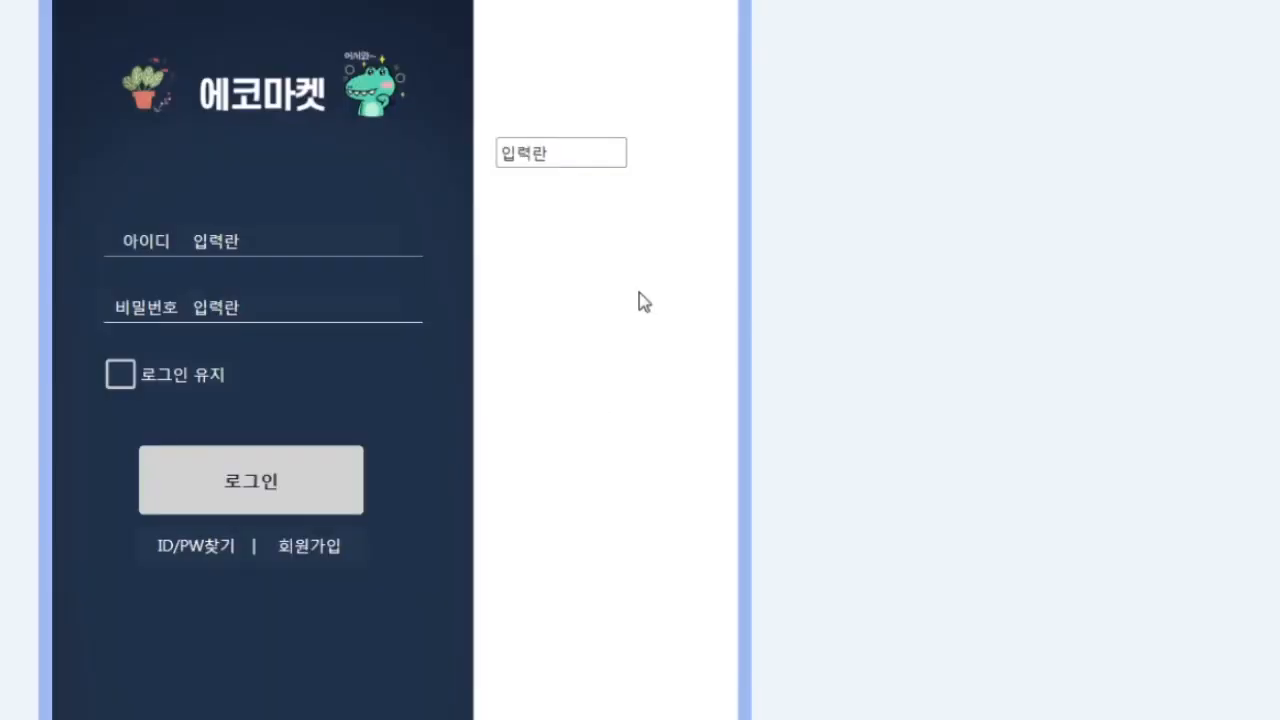
- In 진행관리자, make pressing 8. 로그인버튼 run the DB처리객체 아이디확인
right_click(640, 297)
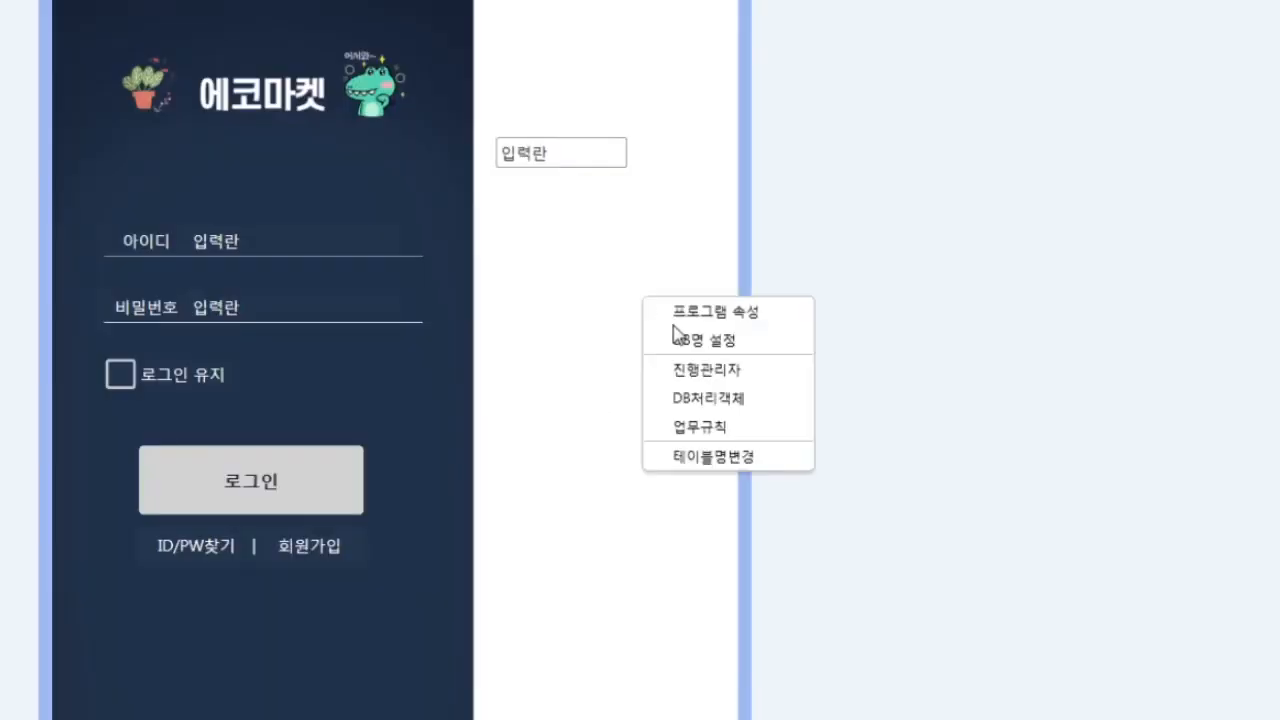
left_click(700, 366)
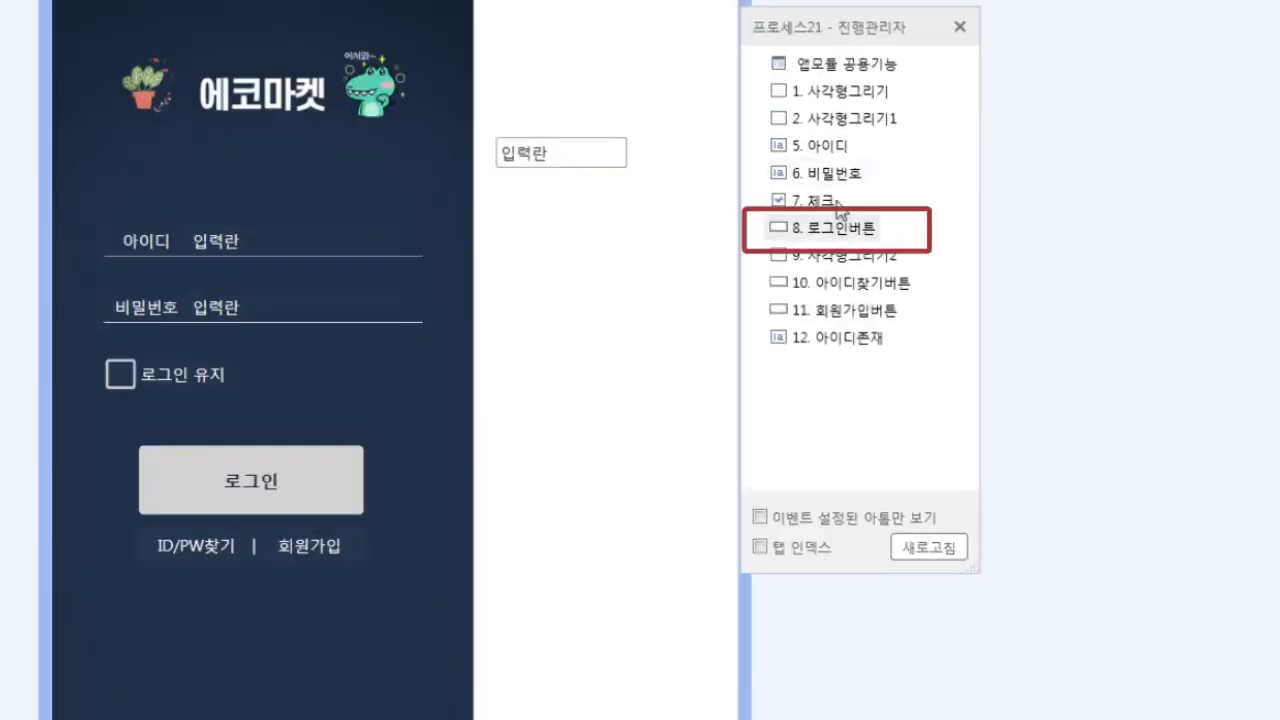
left_click(848, 234)
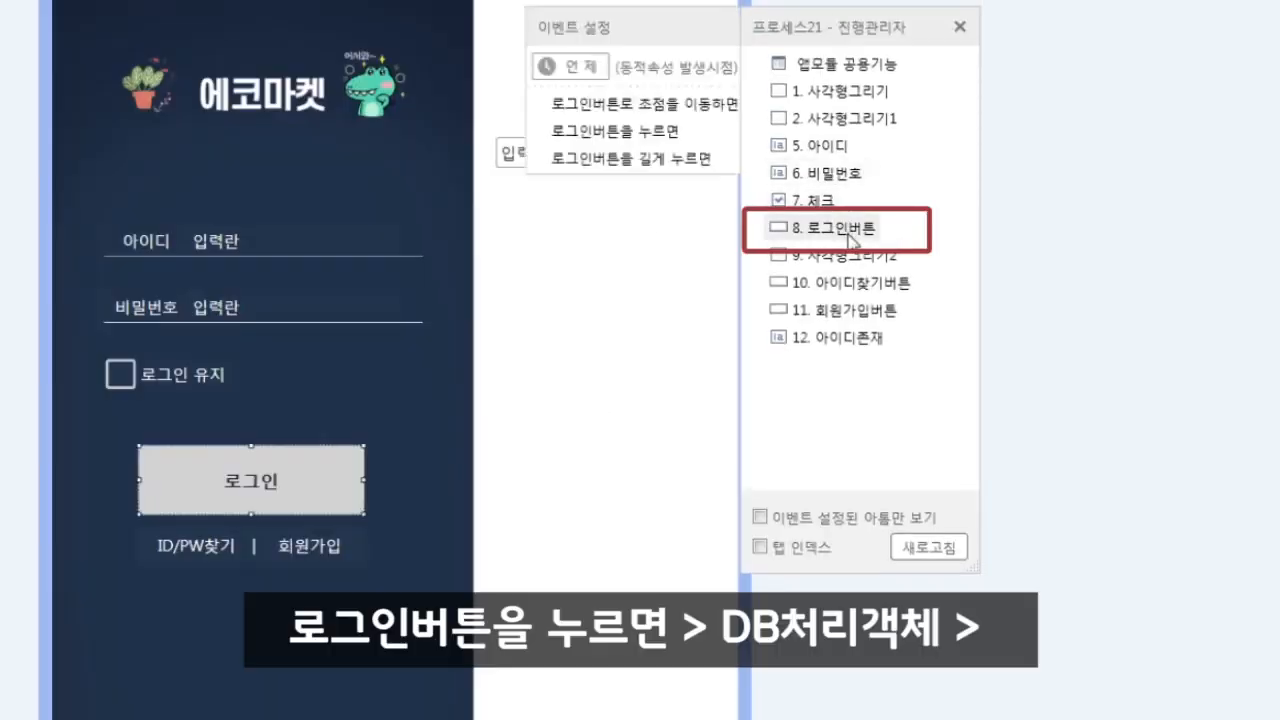
left_click(470, 138)
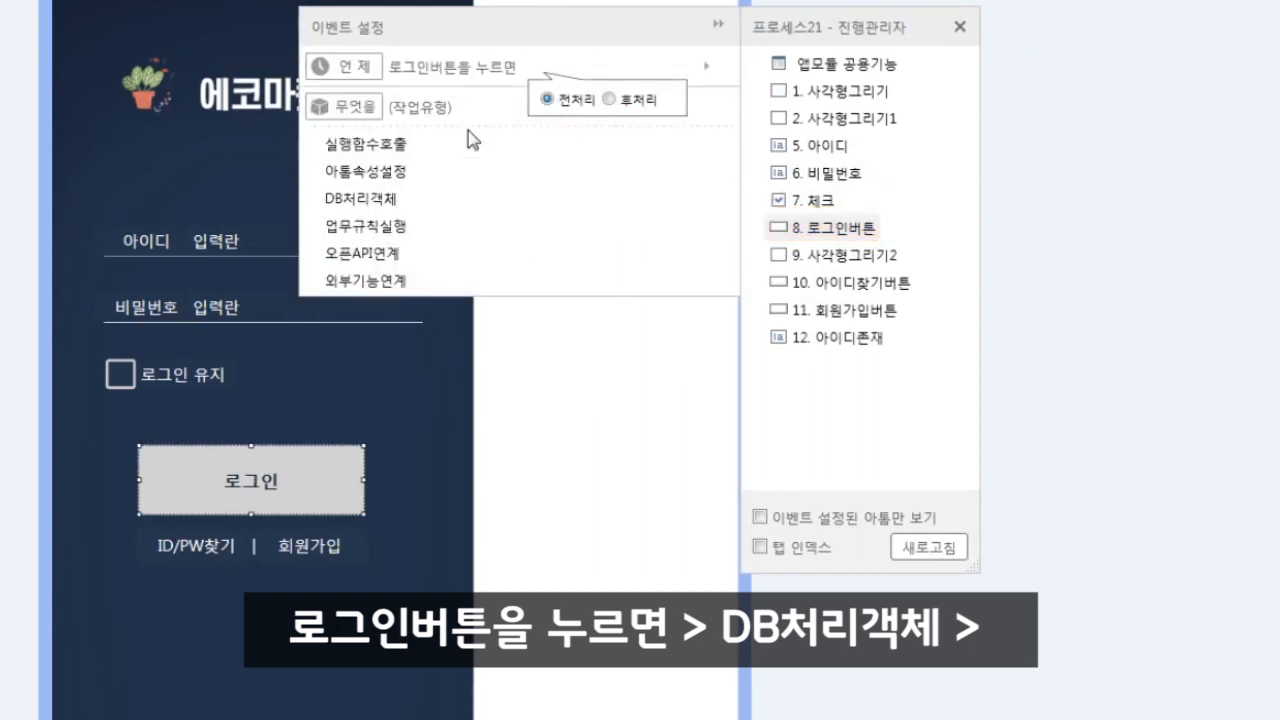
left_click(400, 208)
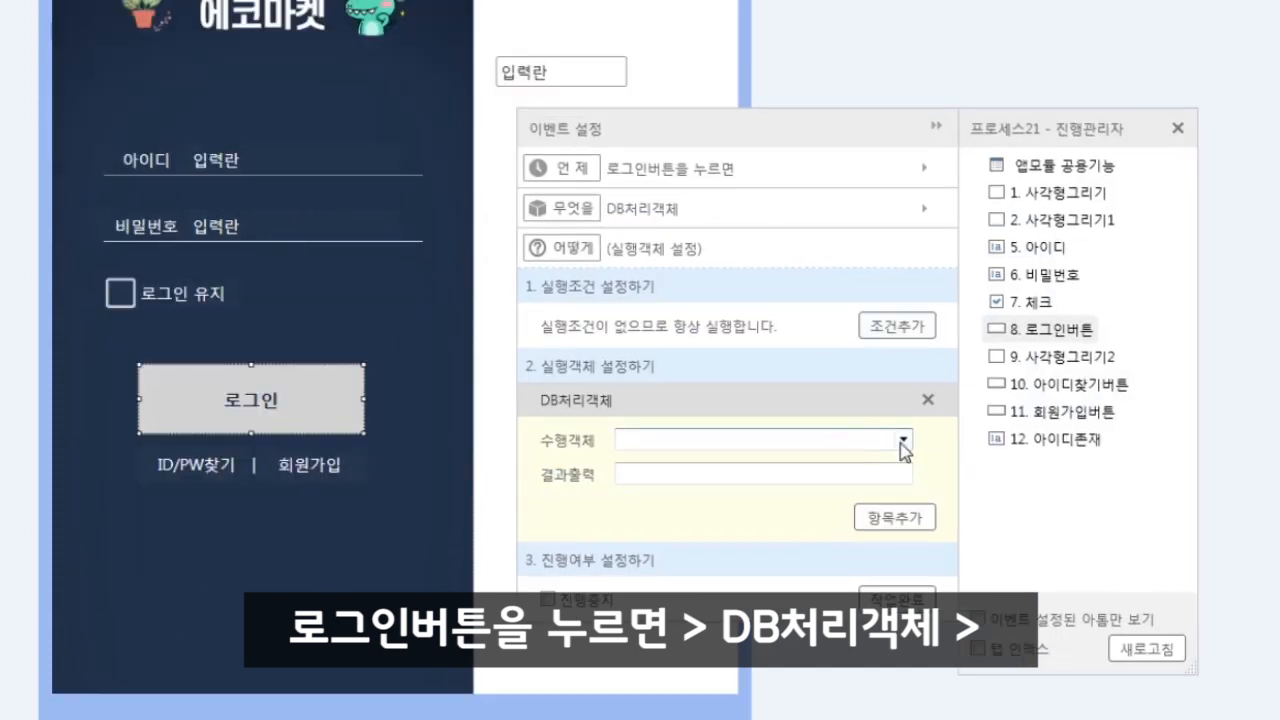
left_click(903, 439)
left_click(632, 466)
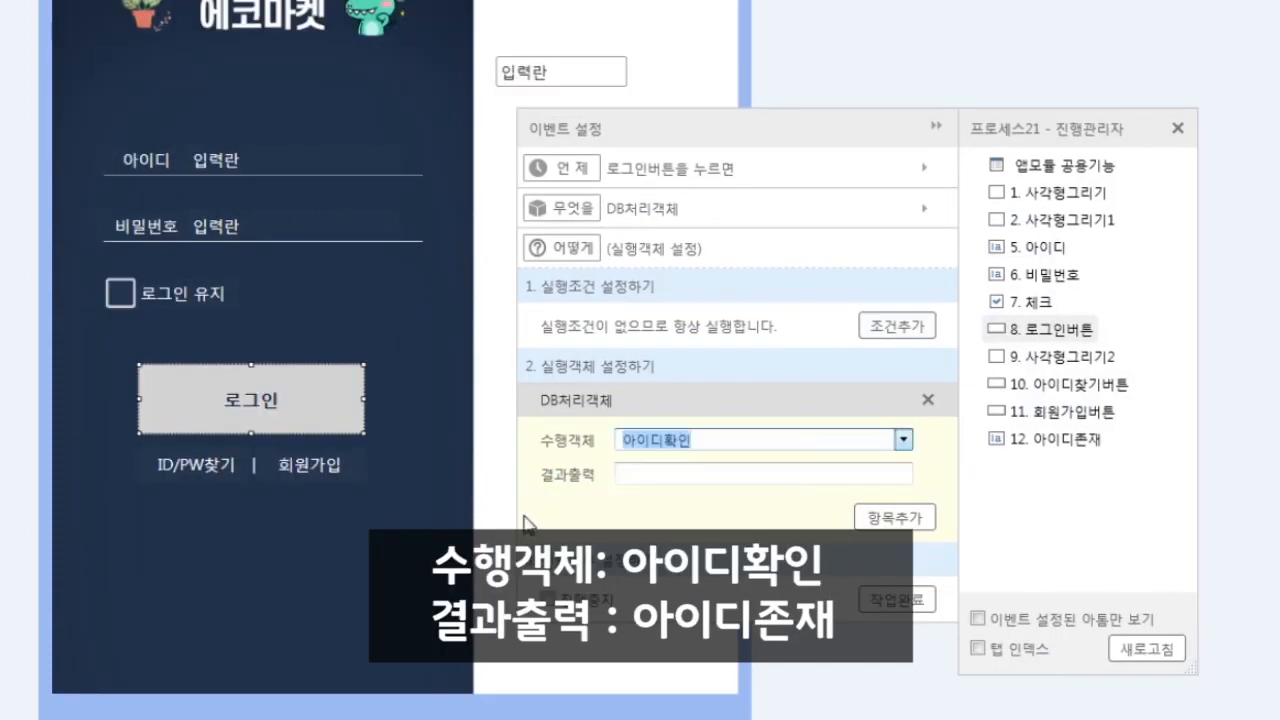
- Send the result to 아이디존재 and finish with 작업완료
left_click(697, 477)
left_click(600, 72)
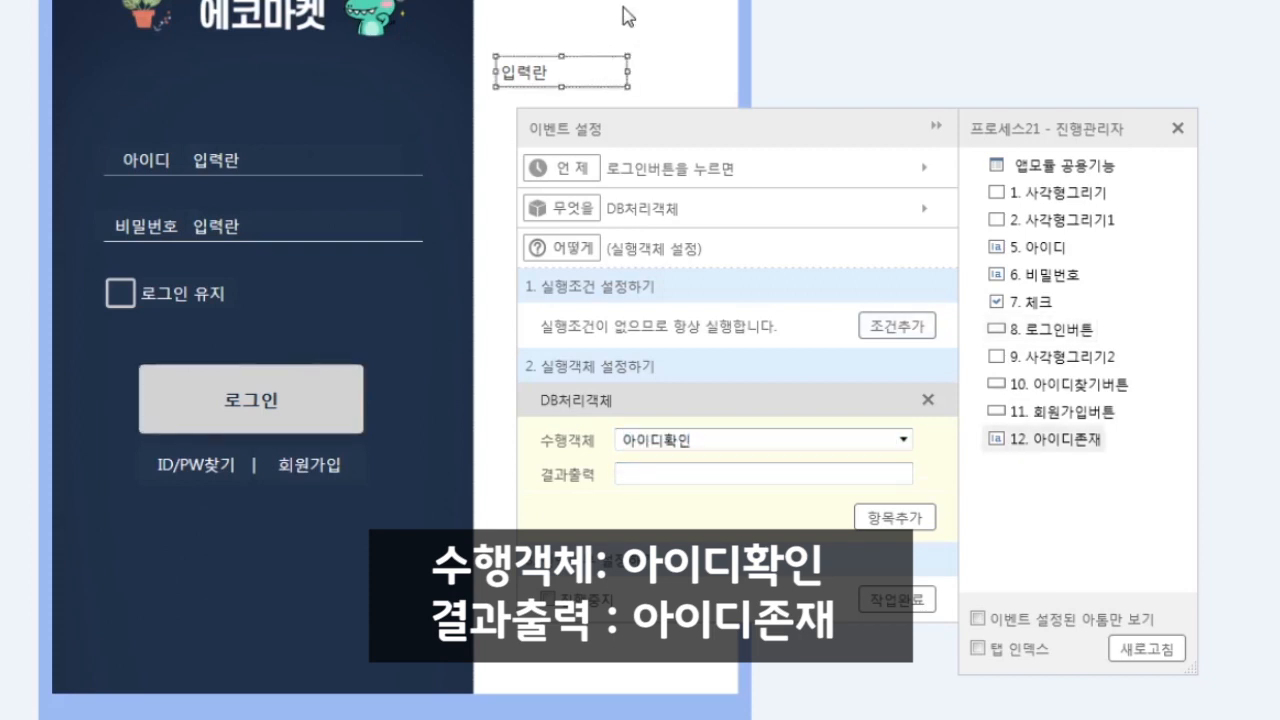
key("F3")
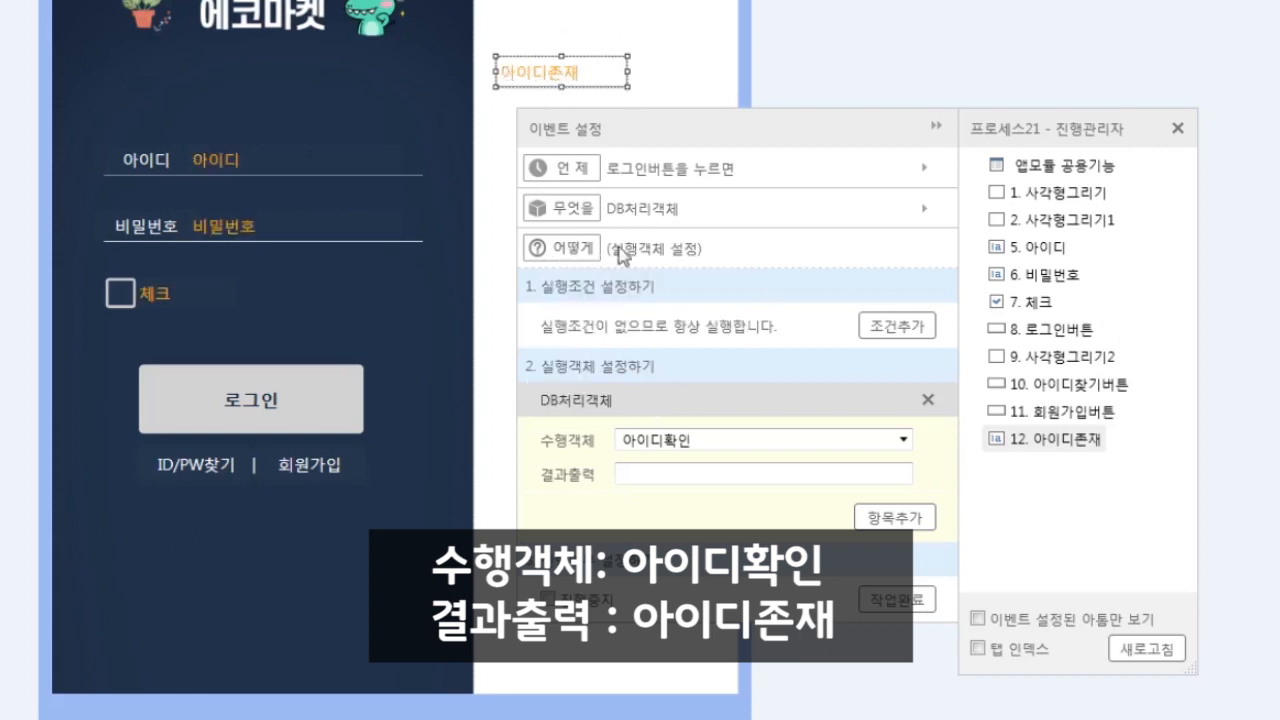
left_click(702, 474)
type("아")
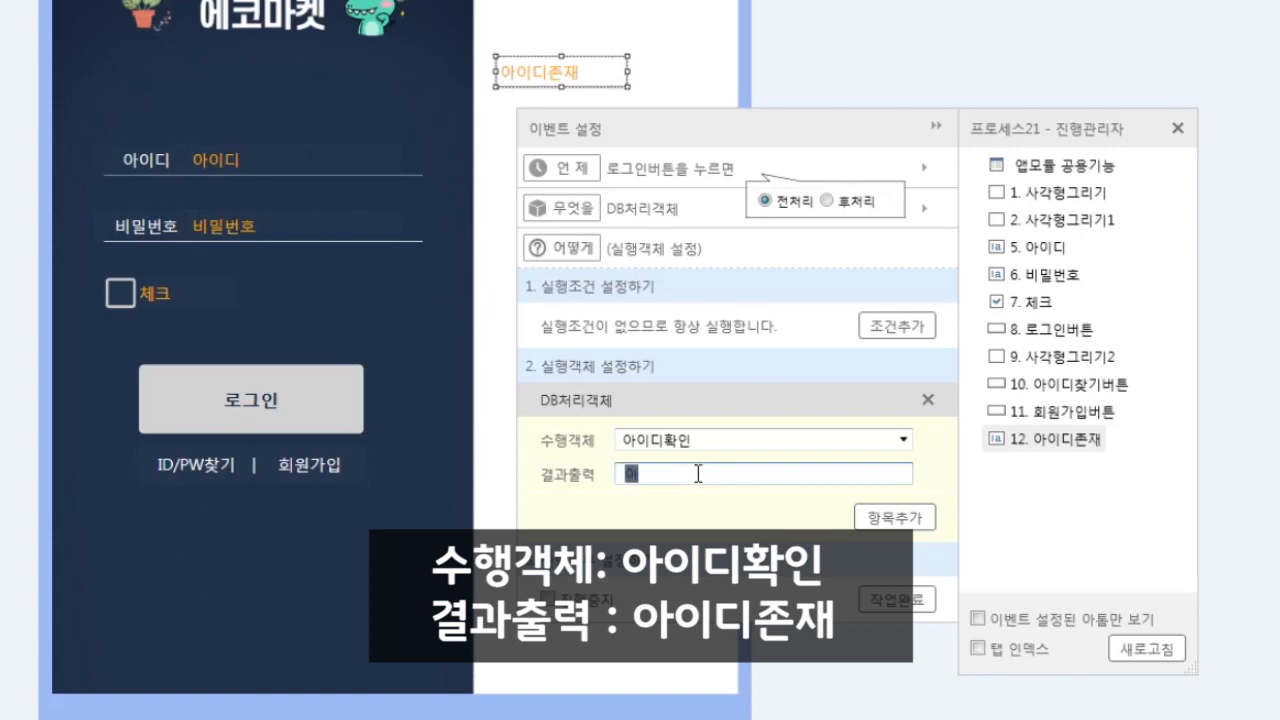
type("이디존재")
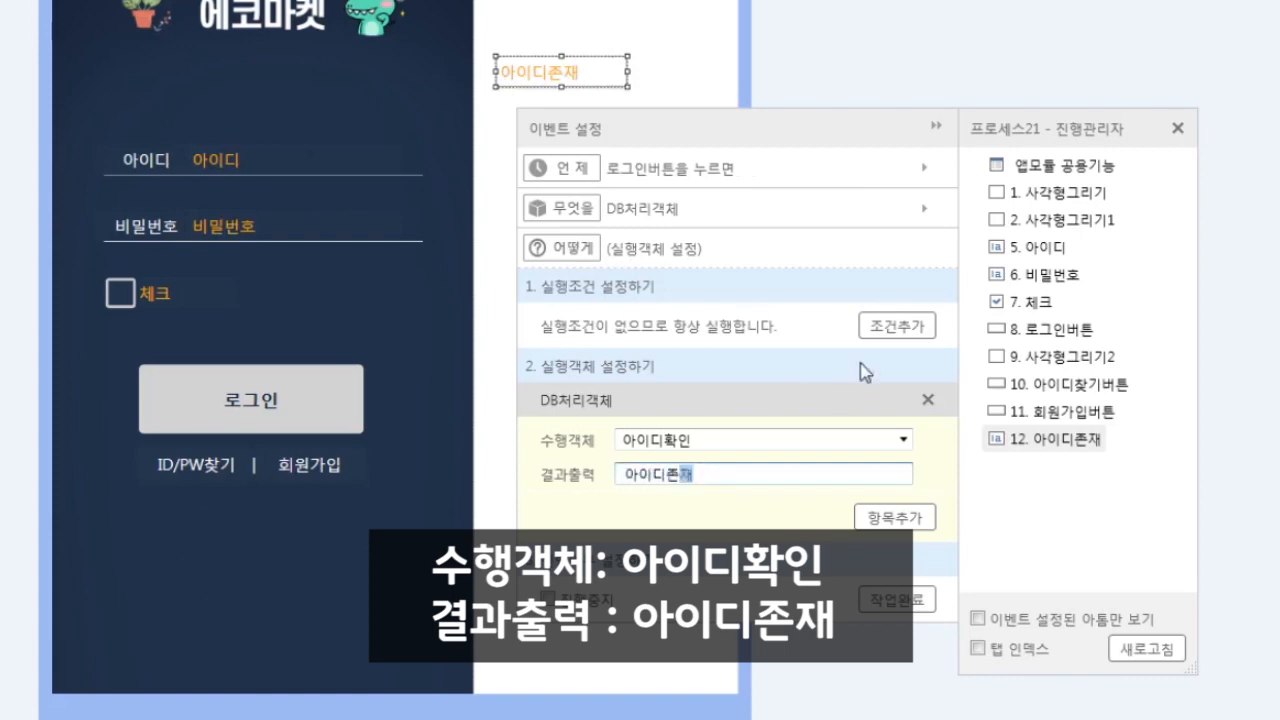
left_click(896, 599)
left_click(692, 421)
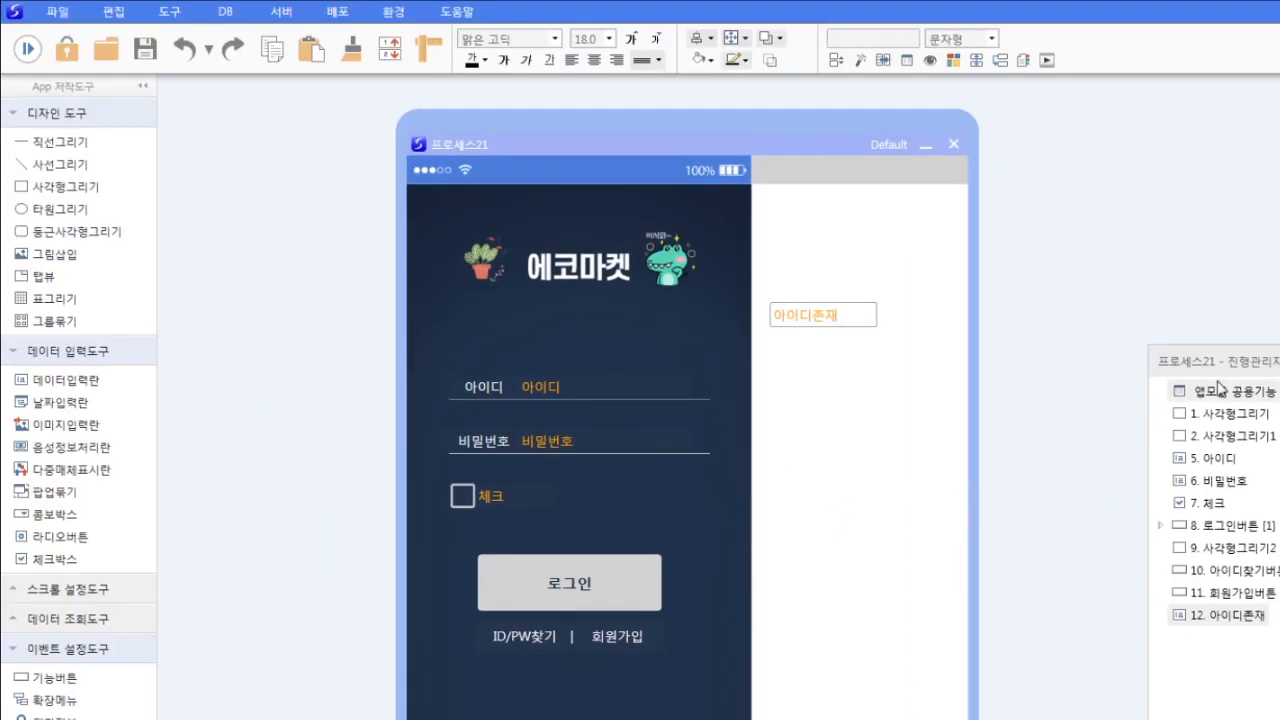
- Test-run the login screen with a test ID, see 아이디존재 return 1, then return to design
left_click_drag(1056, 129, 861, 73)
left_click(27, 48)
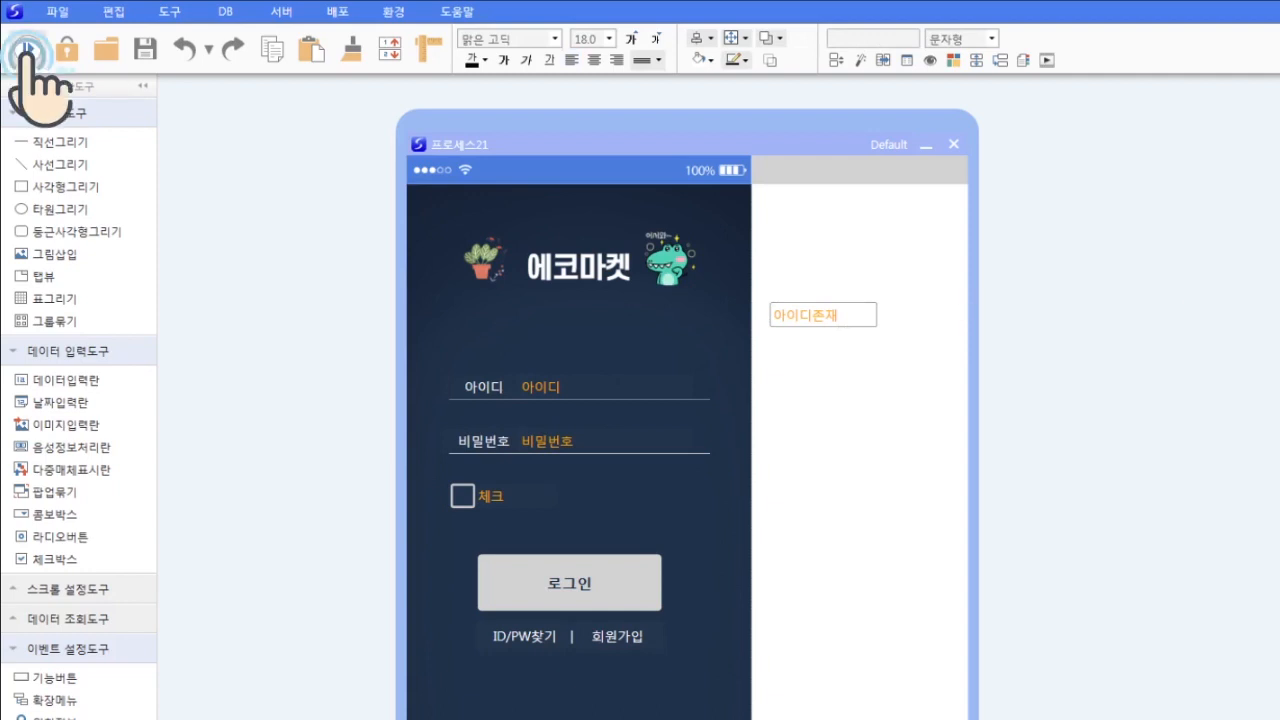
left_click(532, 386)
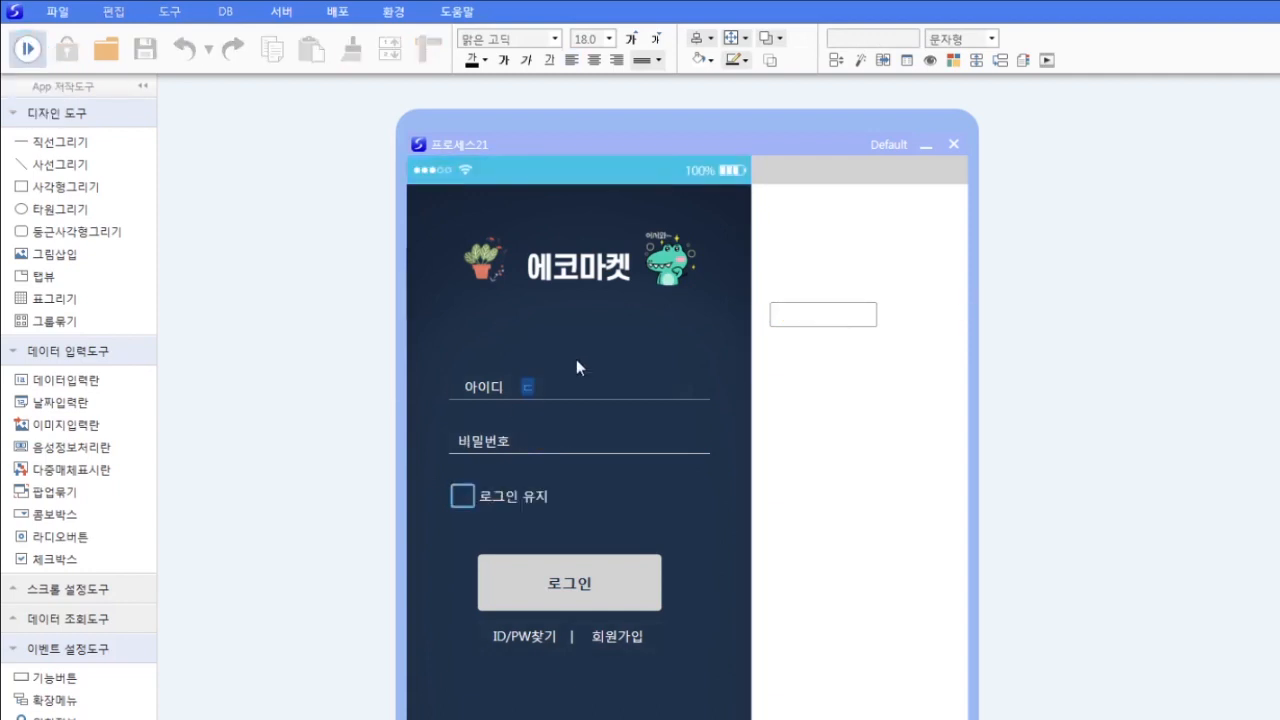
type("echo")
left_click(553, 596)
type("3")
left_click(16, 47)
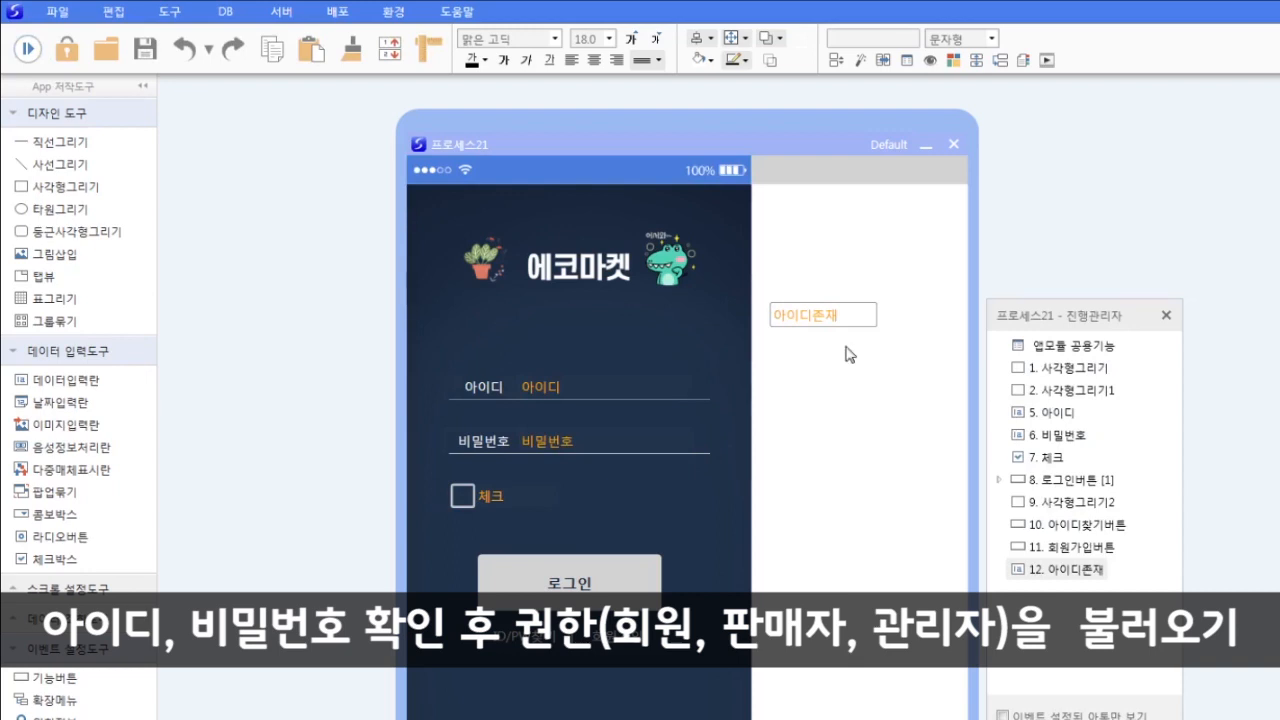
- Shift 아이디존재 down and add a 사각형 label reading 권한 above it
left_click_drag(842, 316, 845, 345)
left_click(865, 455)
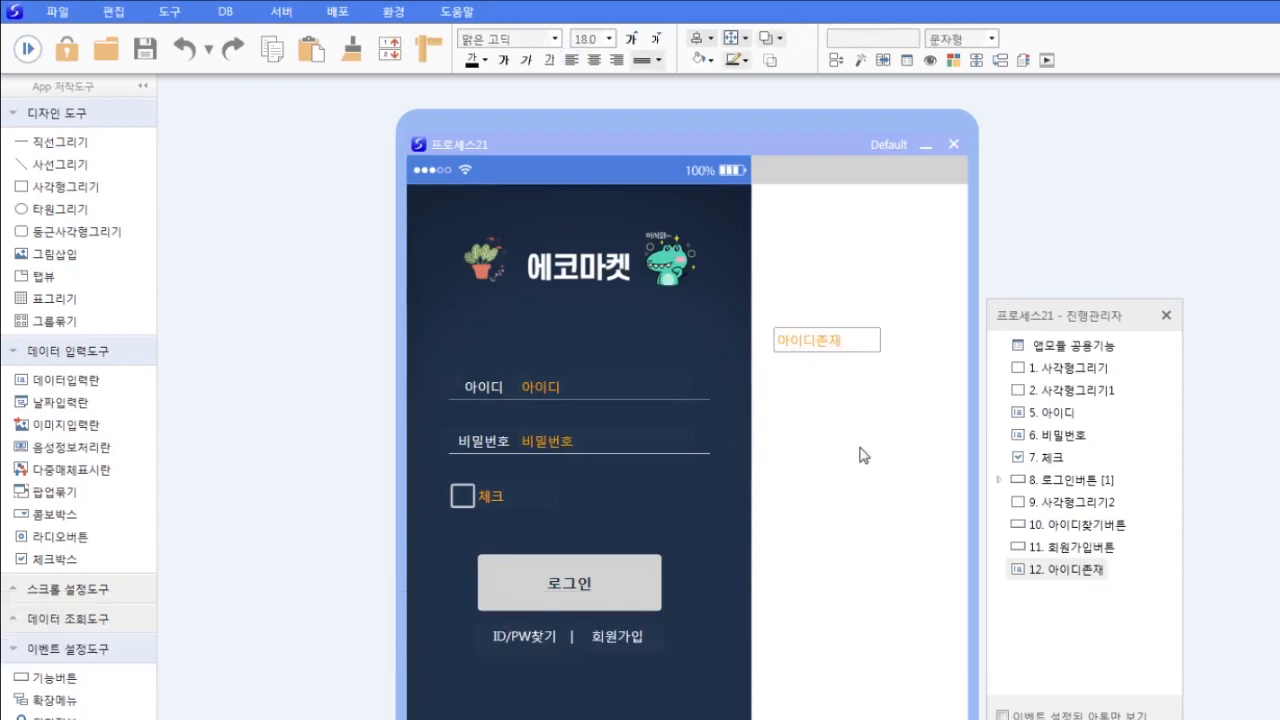
left_click(50, 189)
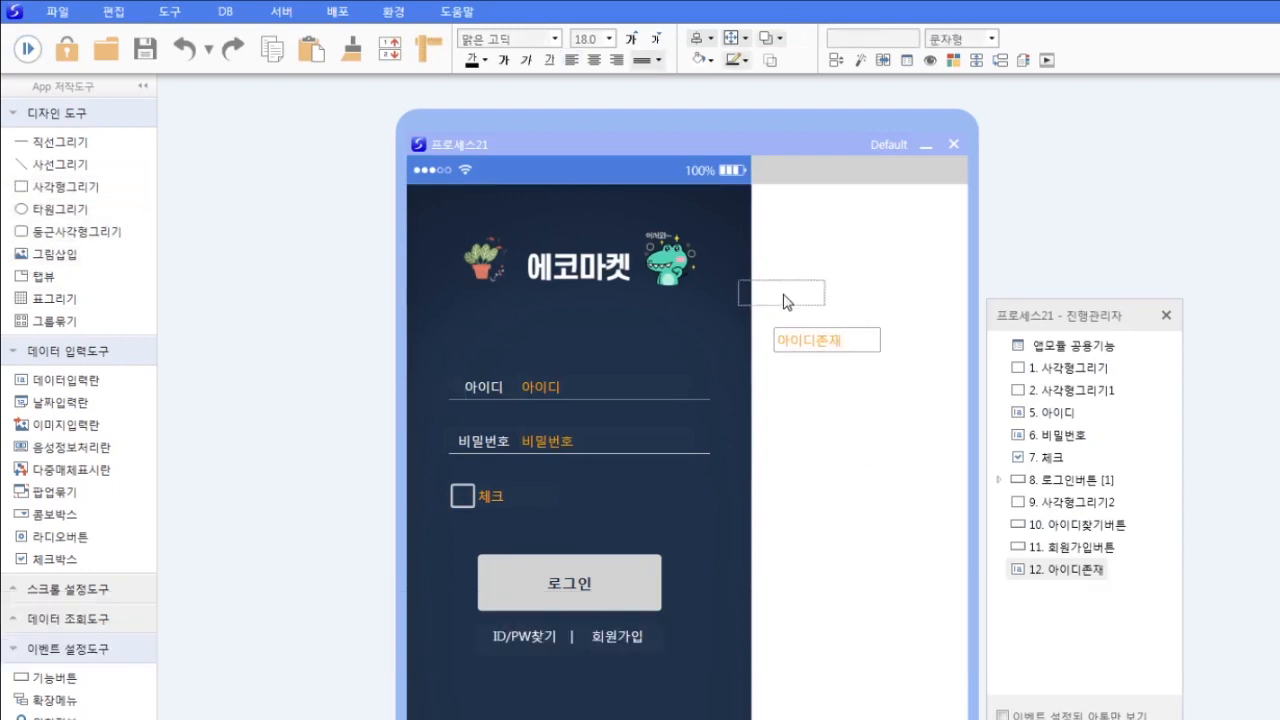
left_click(764, 304)
type("권한")
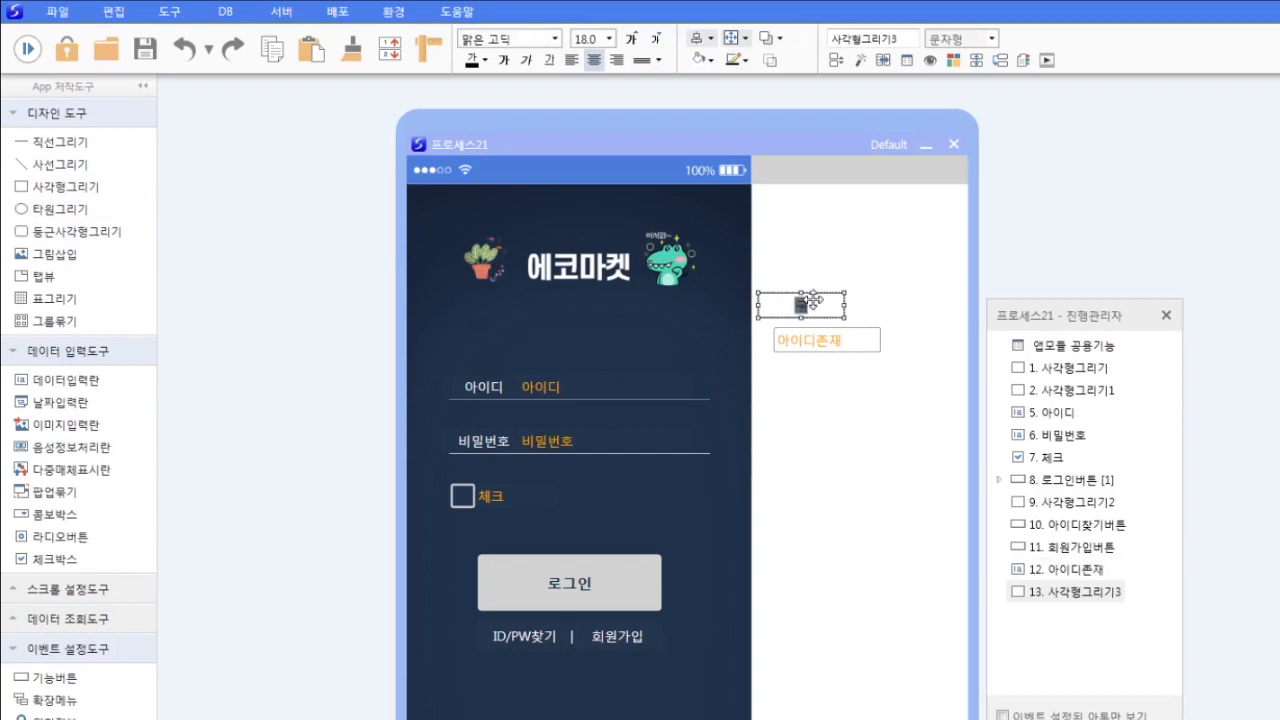
left_click(839, 386)
- Place a 데이터입력란 beside the label and name it 권한
left_click(65, 380)
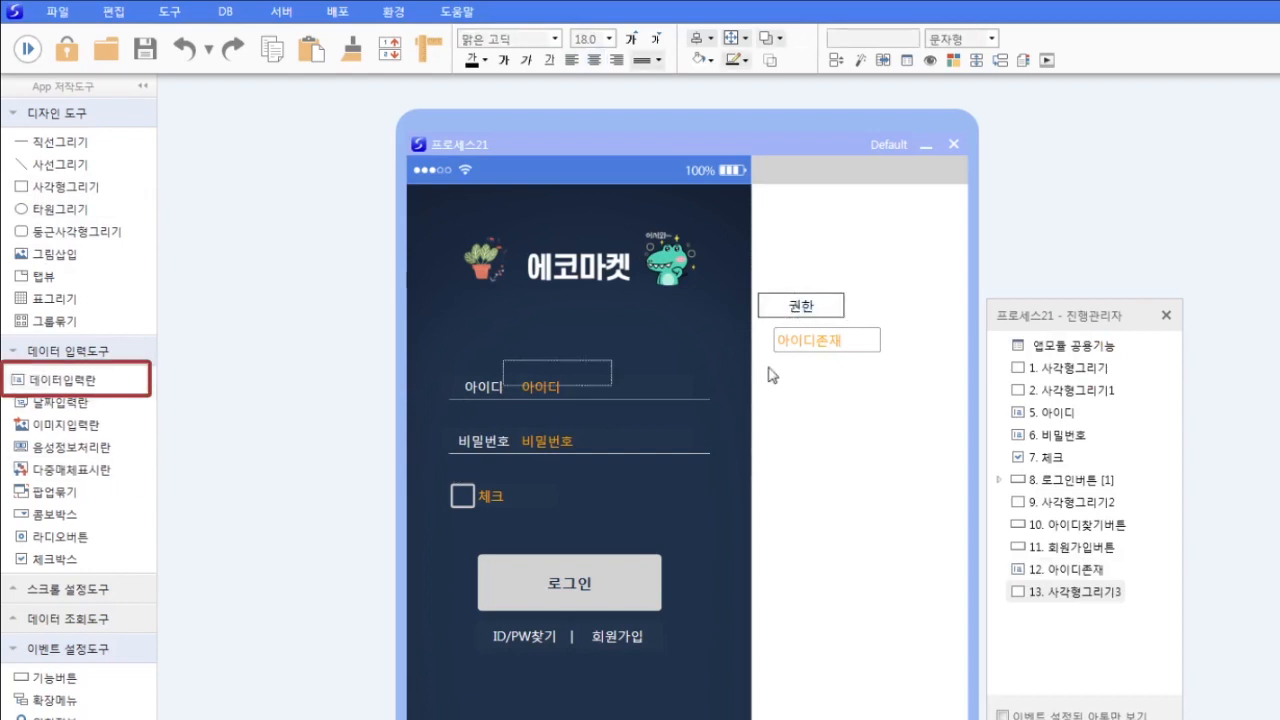
left_click(900, 308)
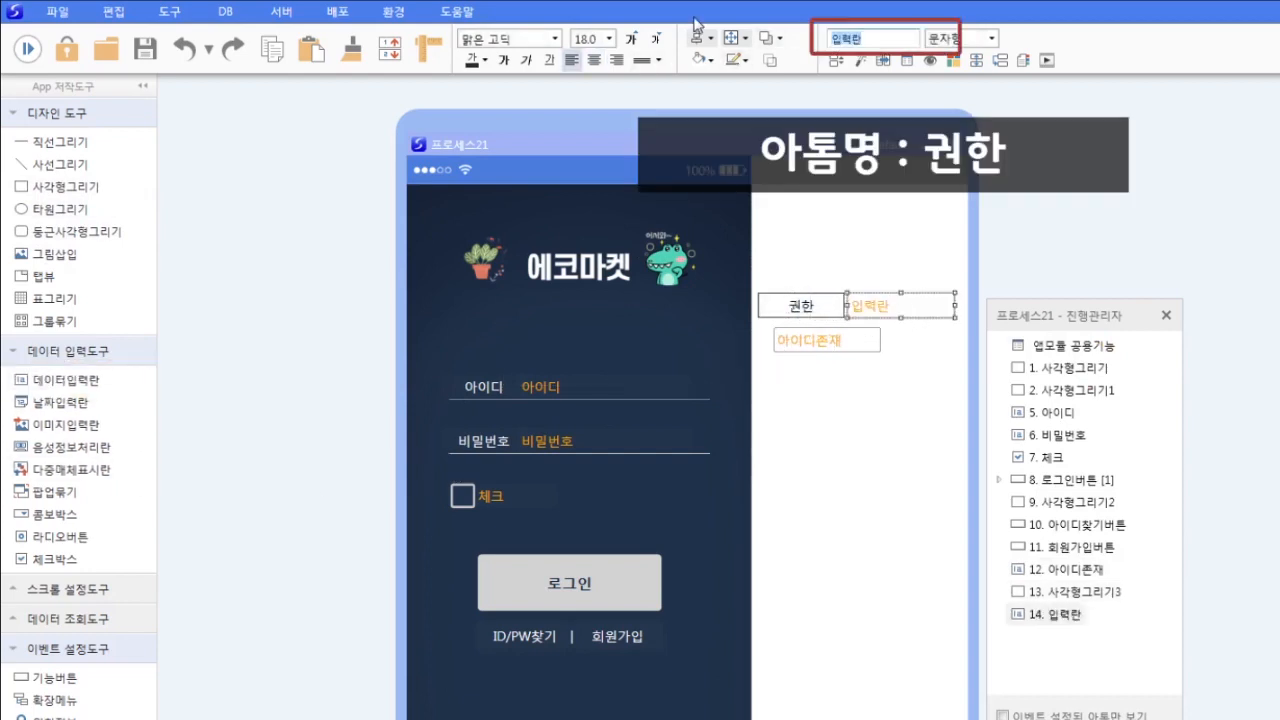
type("권한")
key("Return")
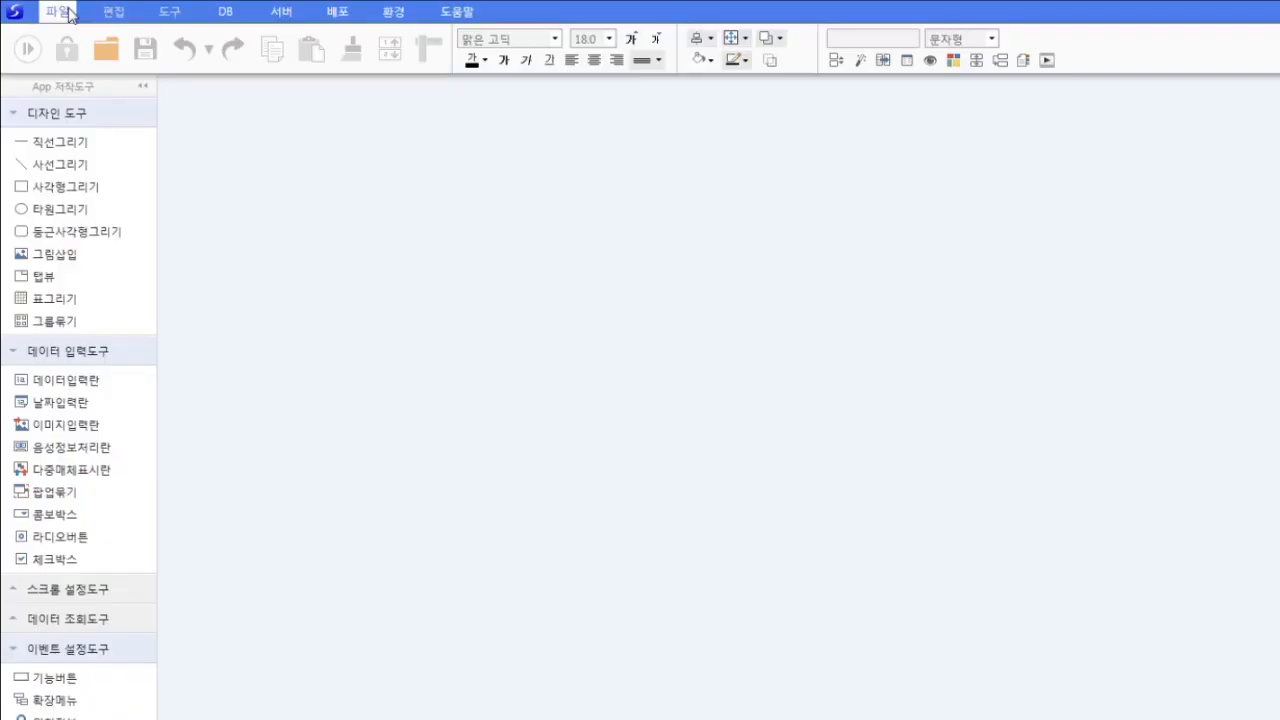
left_click(57, 12)
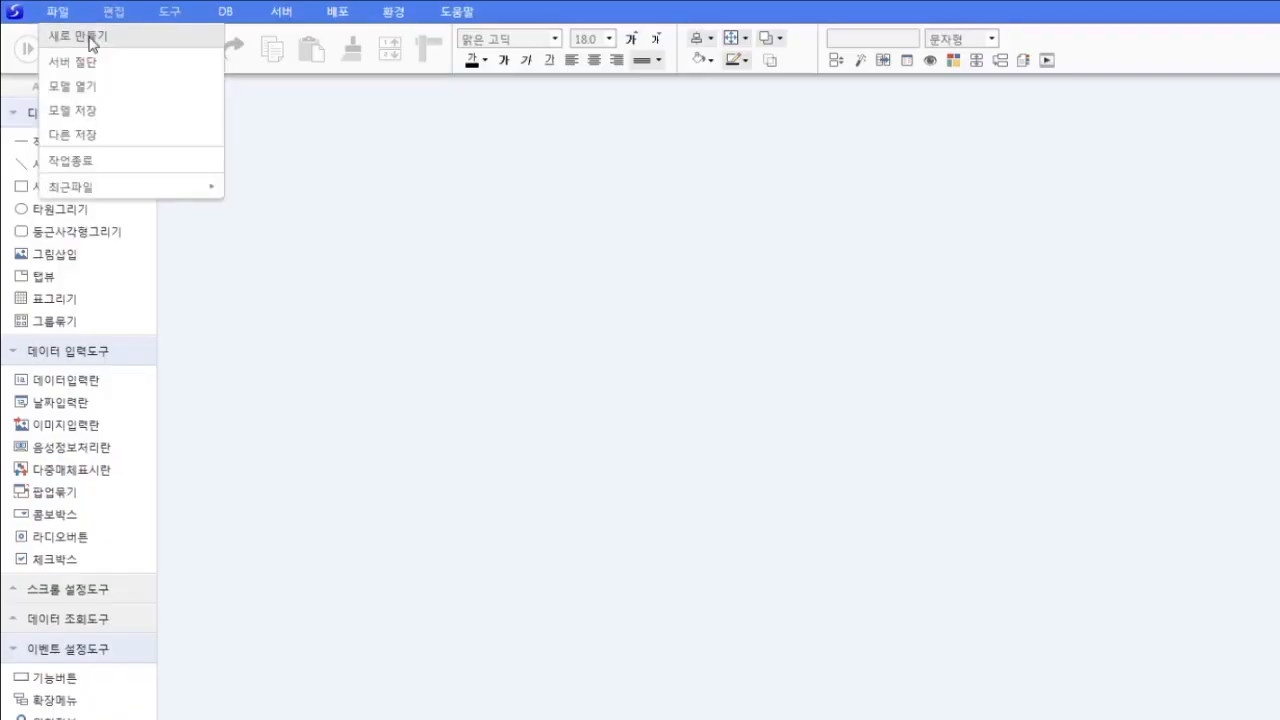
- Open the 에코네회원가입 model from the 에코네식품마켓 folder via 모델 열기
left_click(86, 86)
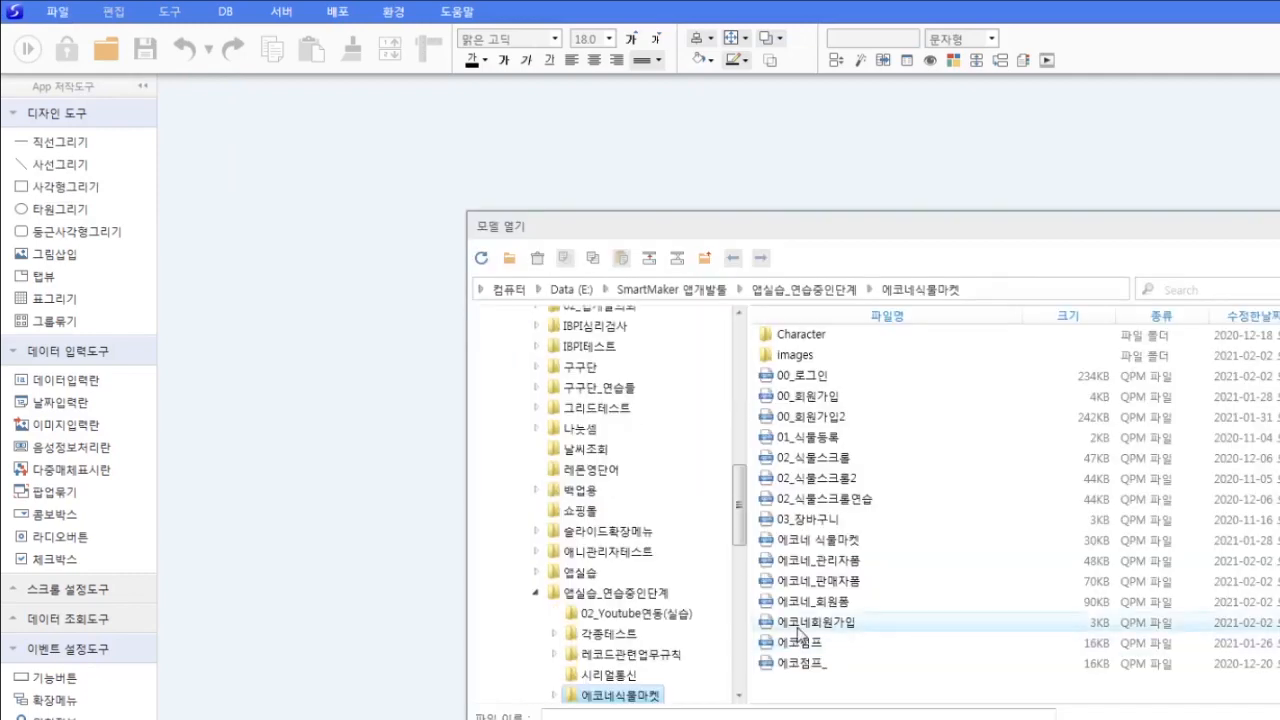
double_click(800, 634)
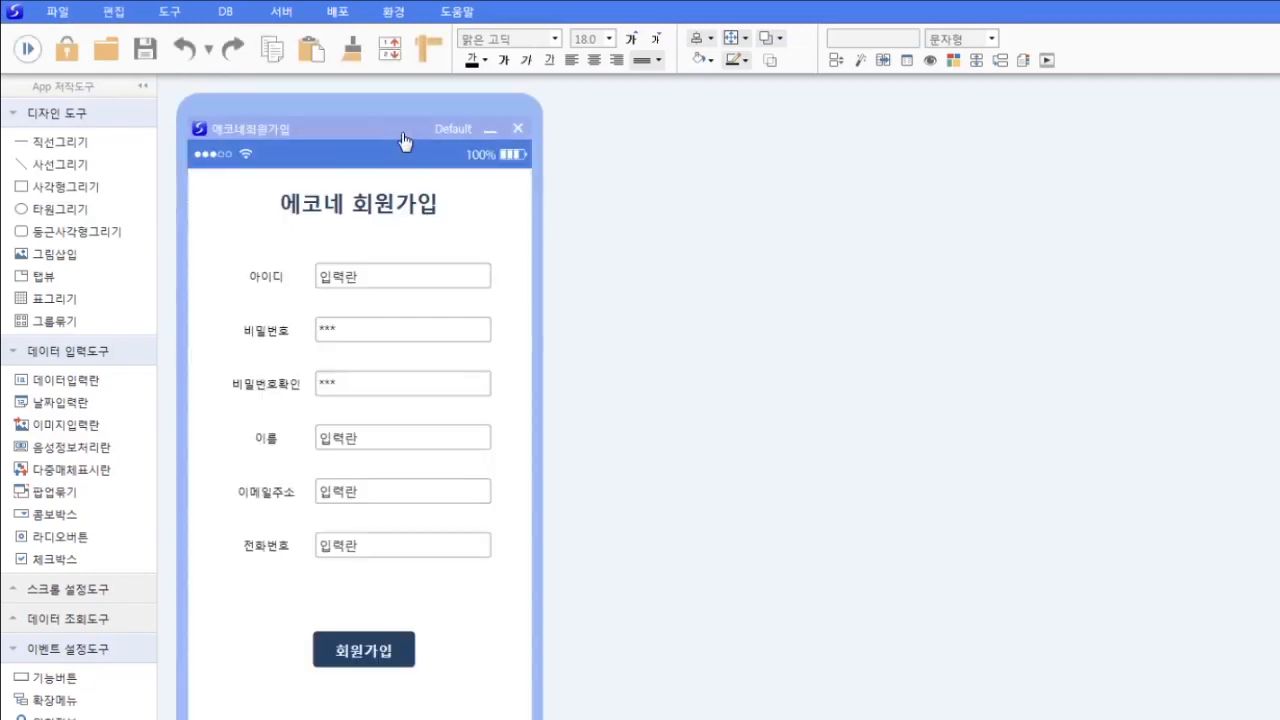
left_click_drag(403, 135, 416, 134)
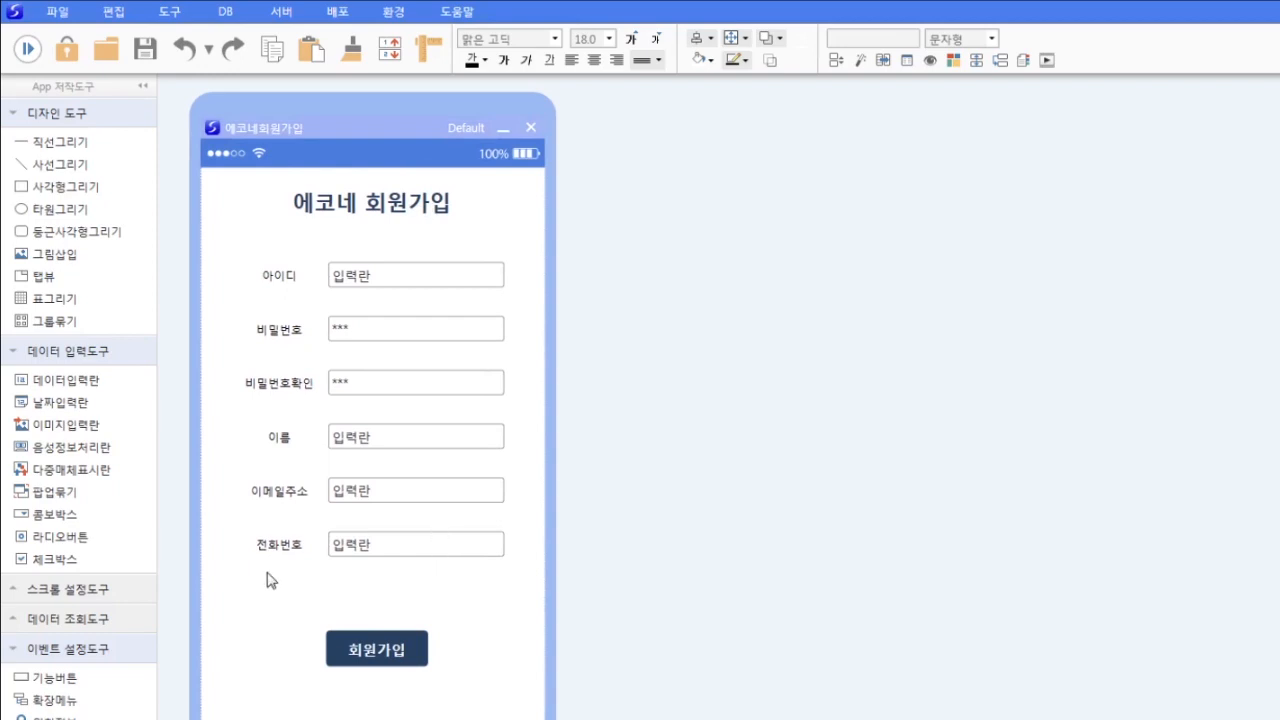
left_click(284, 542)
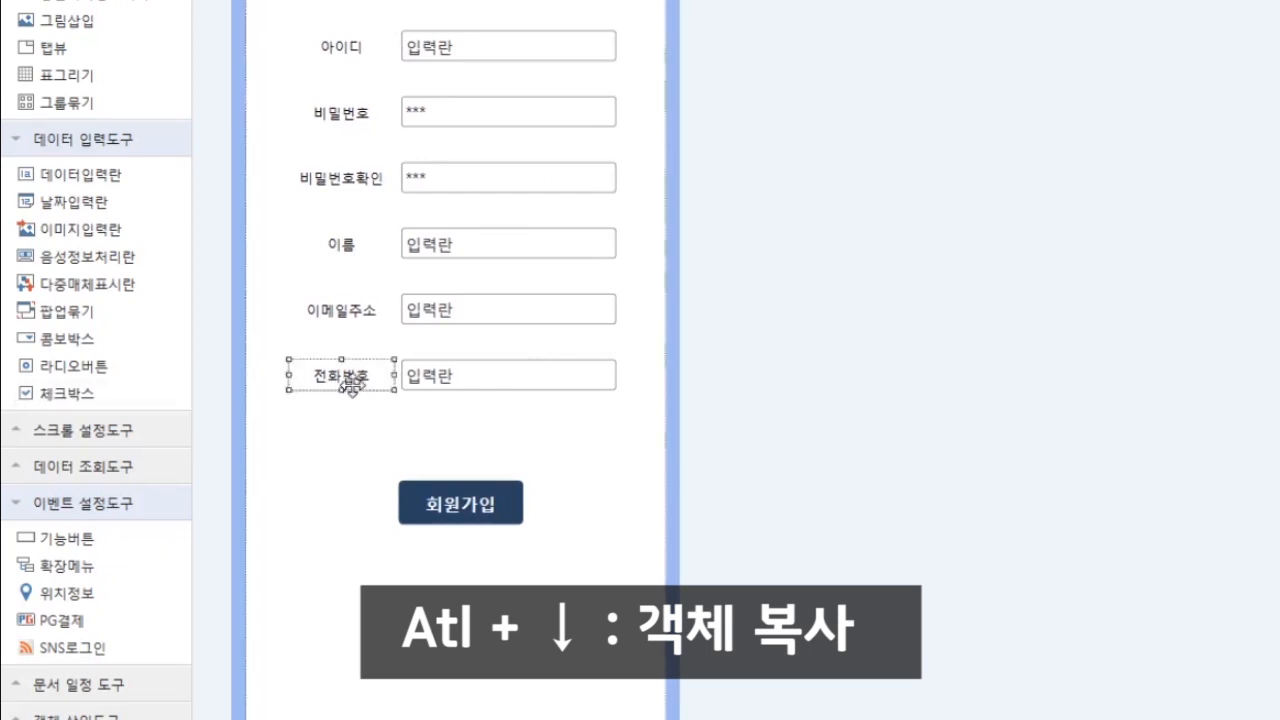
- Duplicate the 전화번호 label as 권한 and move the 회원가입 button lower
key("alt+Down")
type("권한")
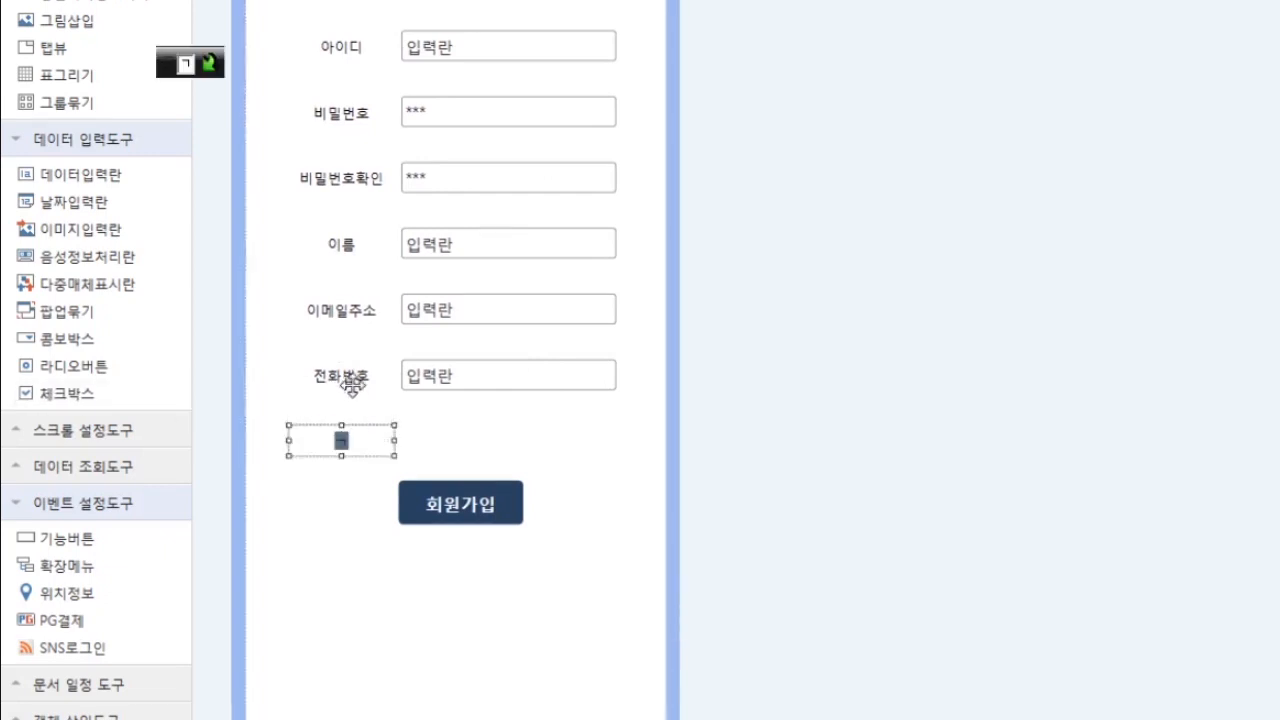
left_click_drag(604, 589, 384, 445)
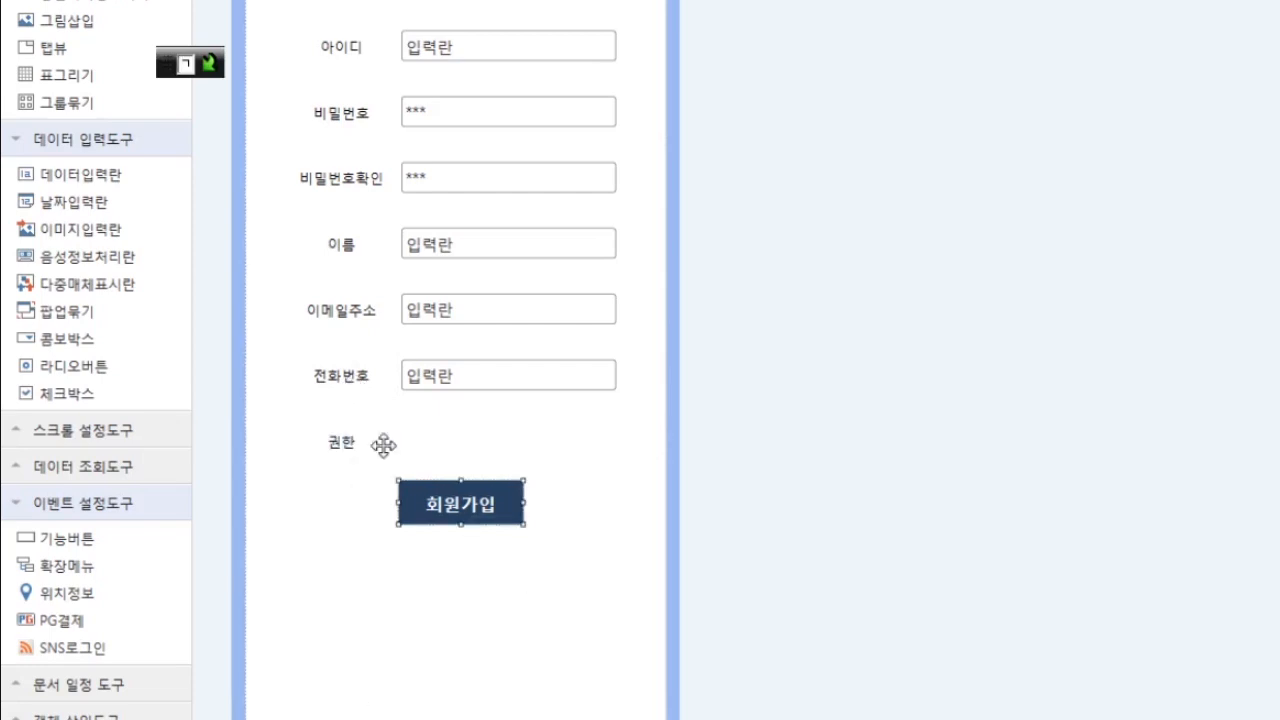
key("Down")
key("Down")
key("Down")
key("Down")
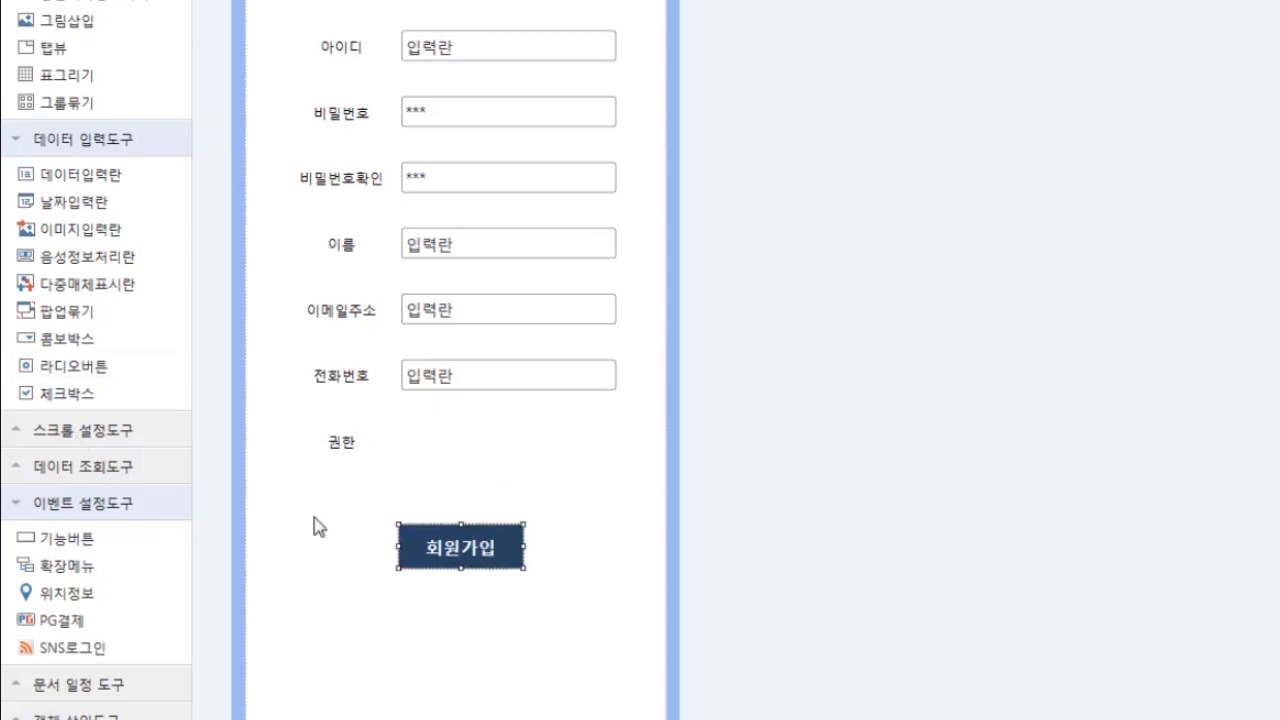
- Place a combo box beside the new 권한 label
left_click(318, 527)
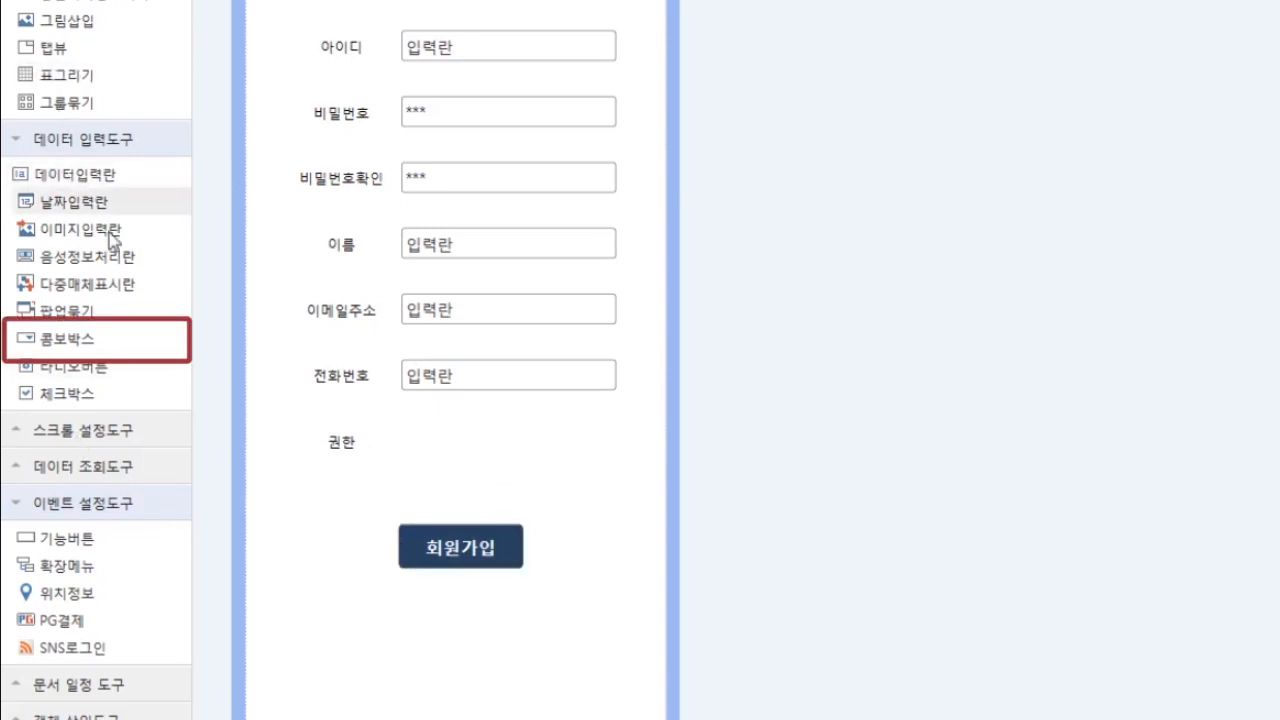
left_click_drag(62, 340, 464, 452)
left_click(463, 452)
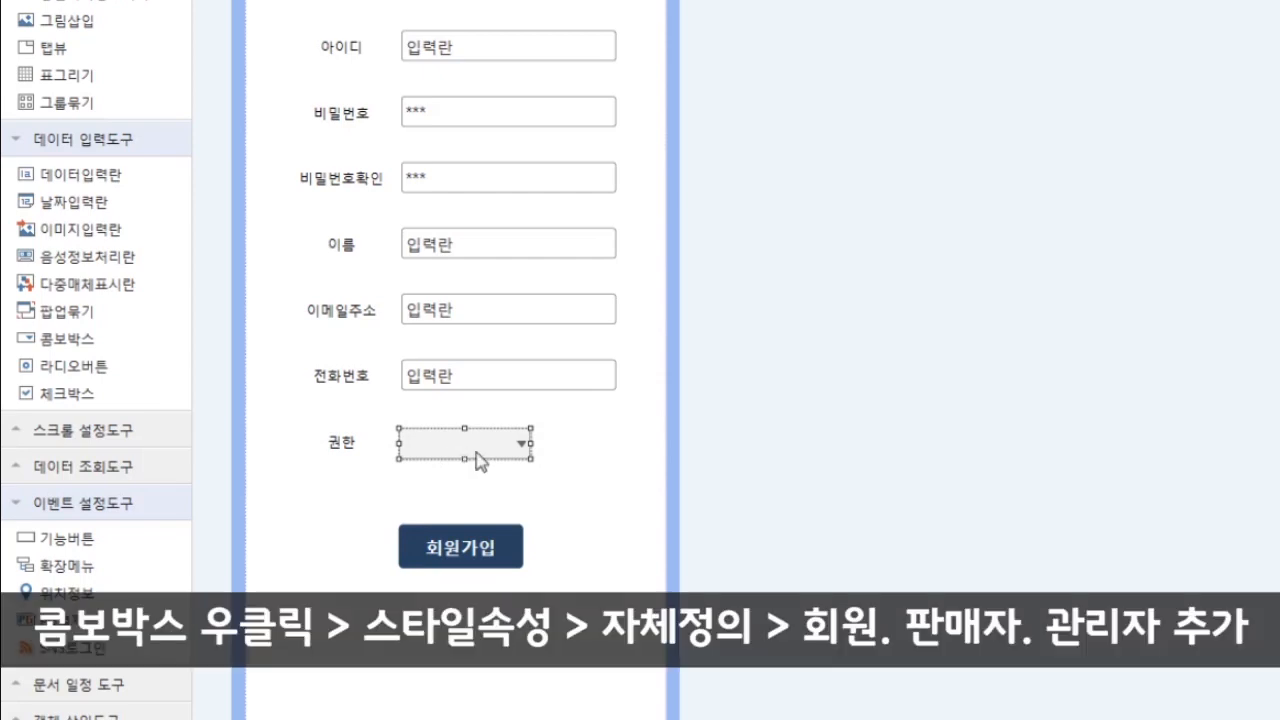
- Set the combo box's style to 자체정의 entries and add 회원 as the first entry
right_click(477, 452)
left_click(560, 460)
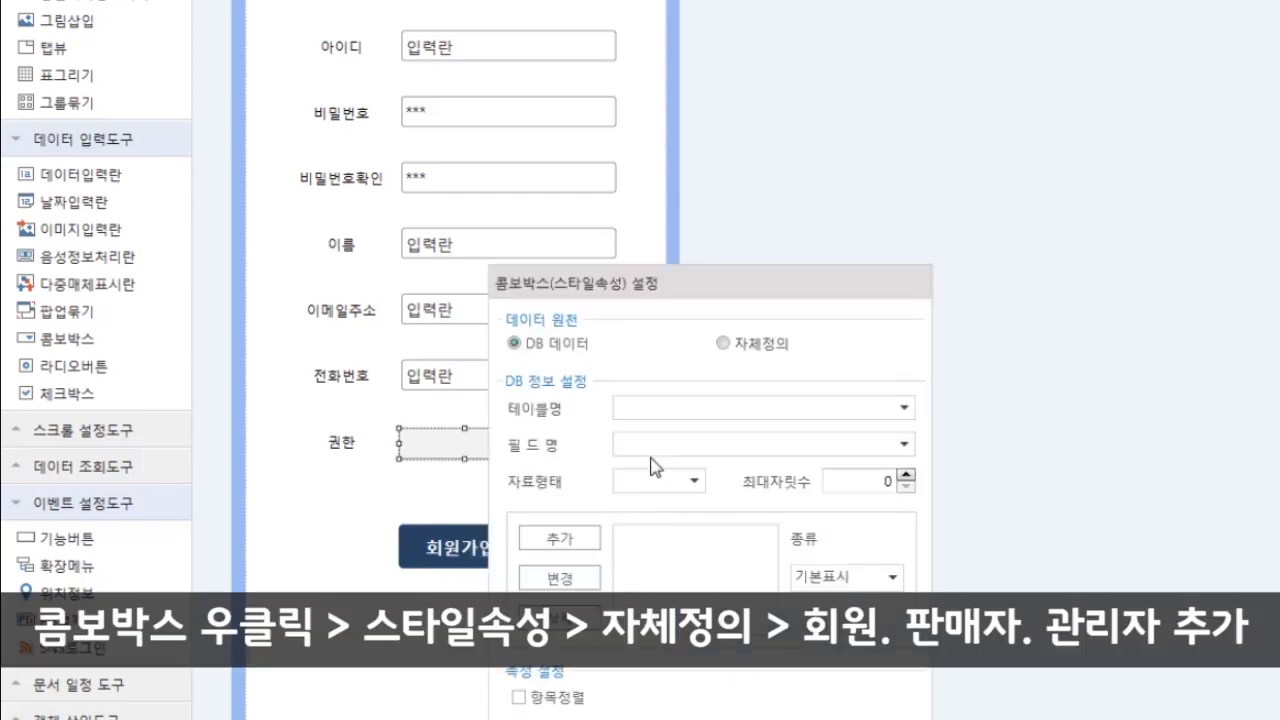
left_click_drag(712, 281, 802, 307)
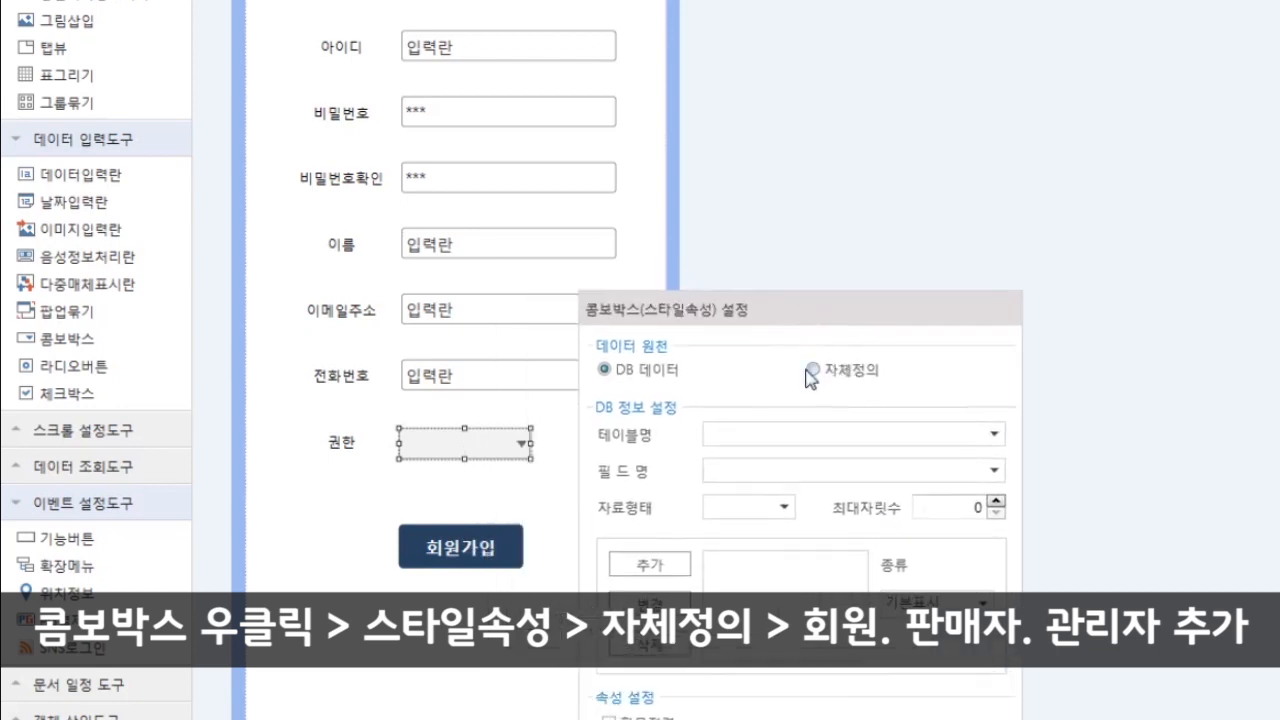
left_click(815, 371)
left_click(747, 434)
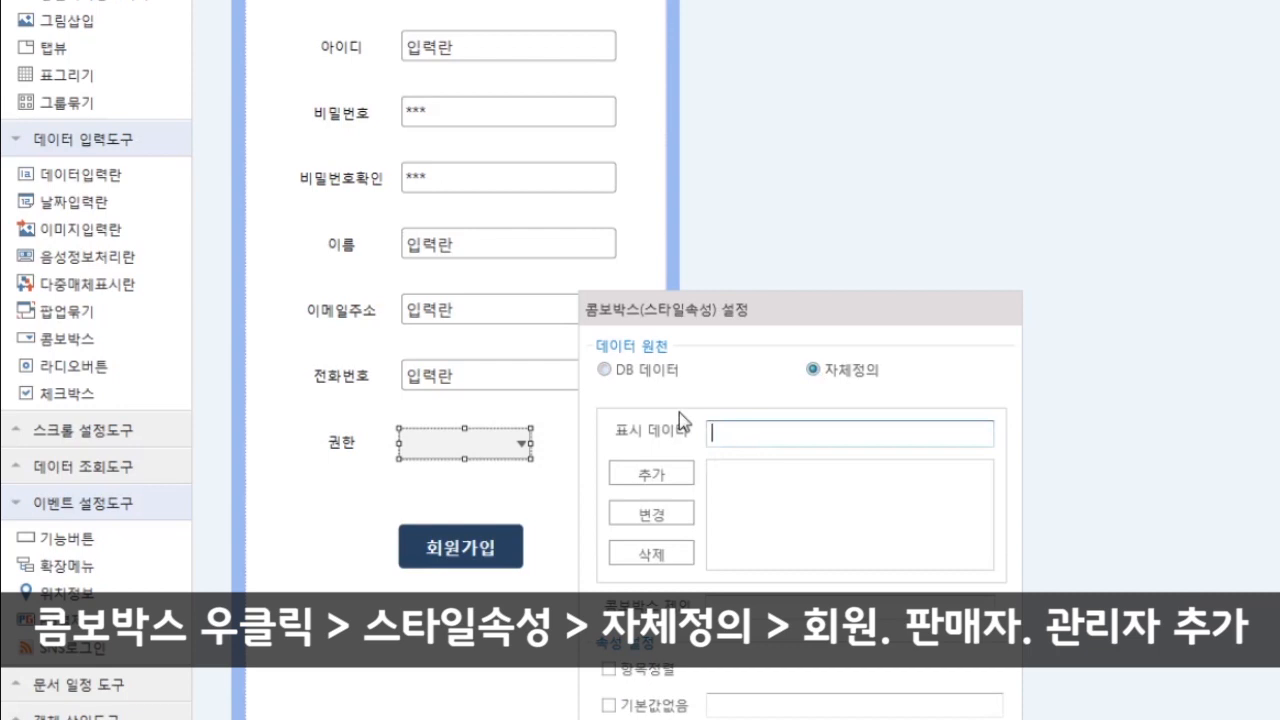
type("회원")
left_click(661, 472)
- Add 판매자 and 관리자 as the next combo entries
left_click_drag(763, 443, 631, 425)
type("판매자")
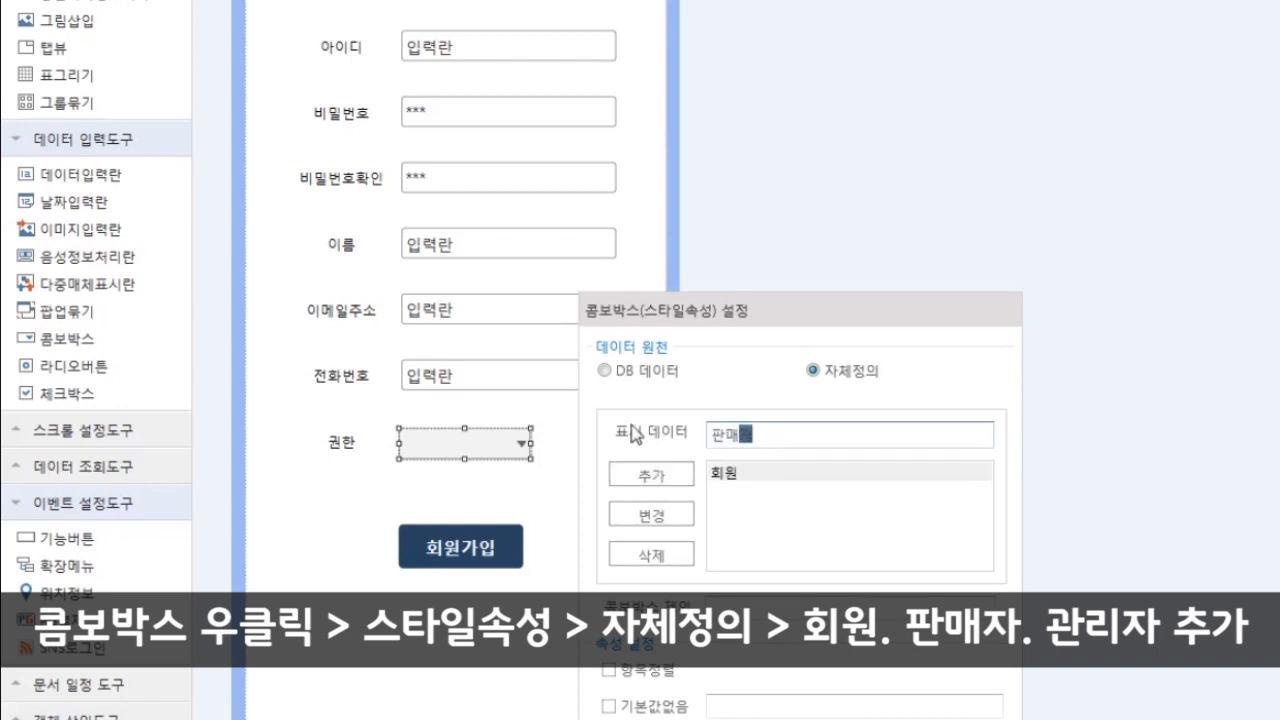
left_click(668, 476)
left_click_drag(791, 443, 449, 337)
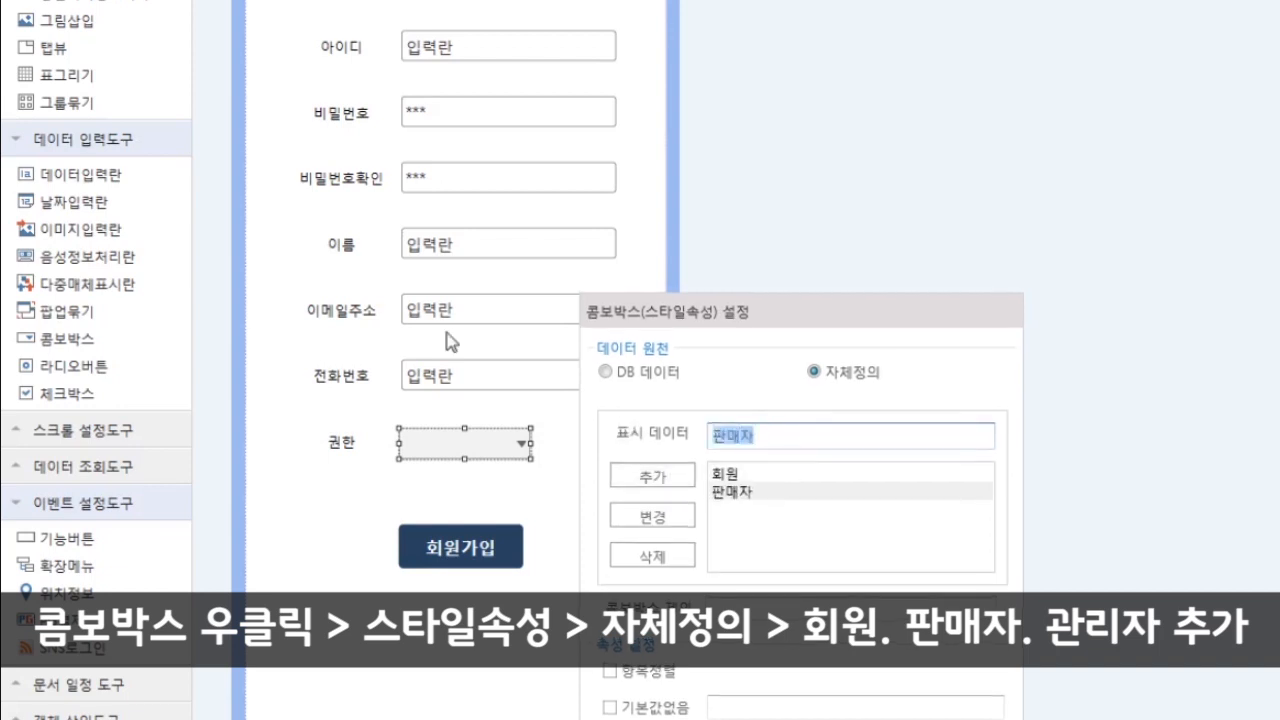
type("관리자")
left_click(652, 476)
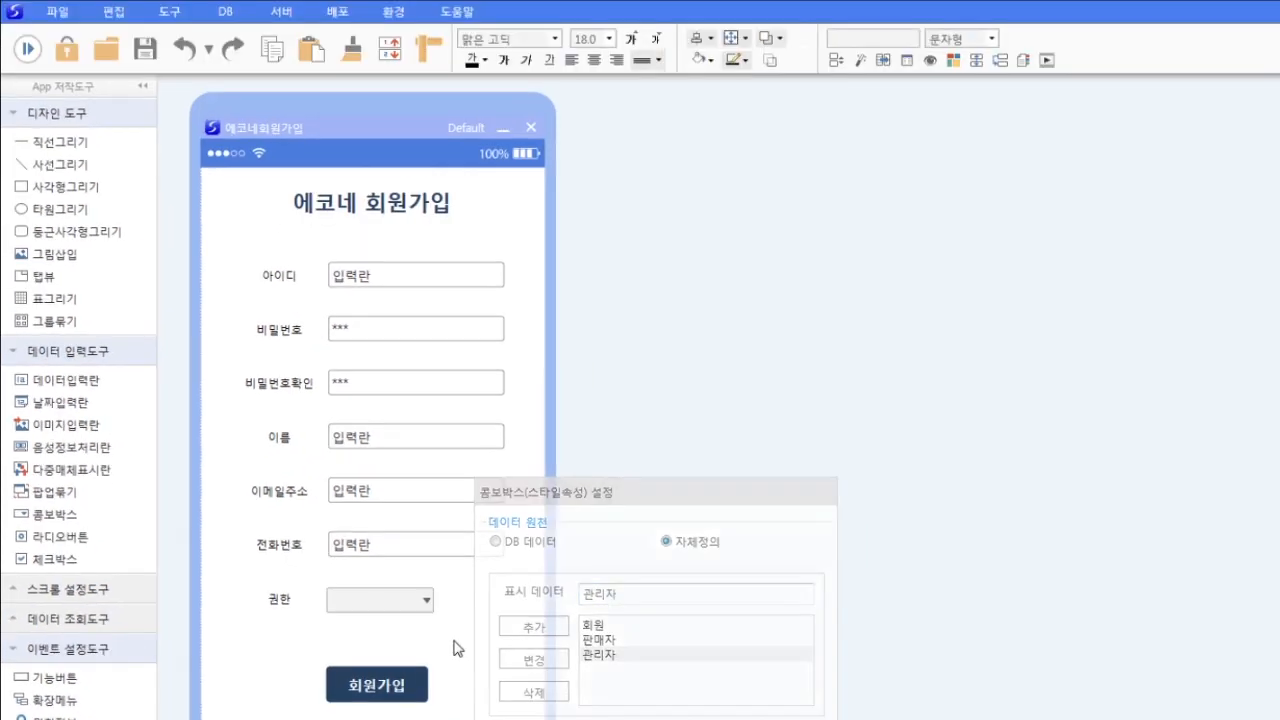
left_click(28, 50)
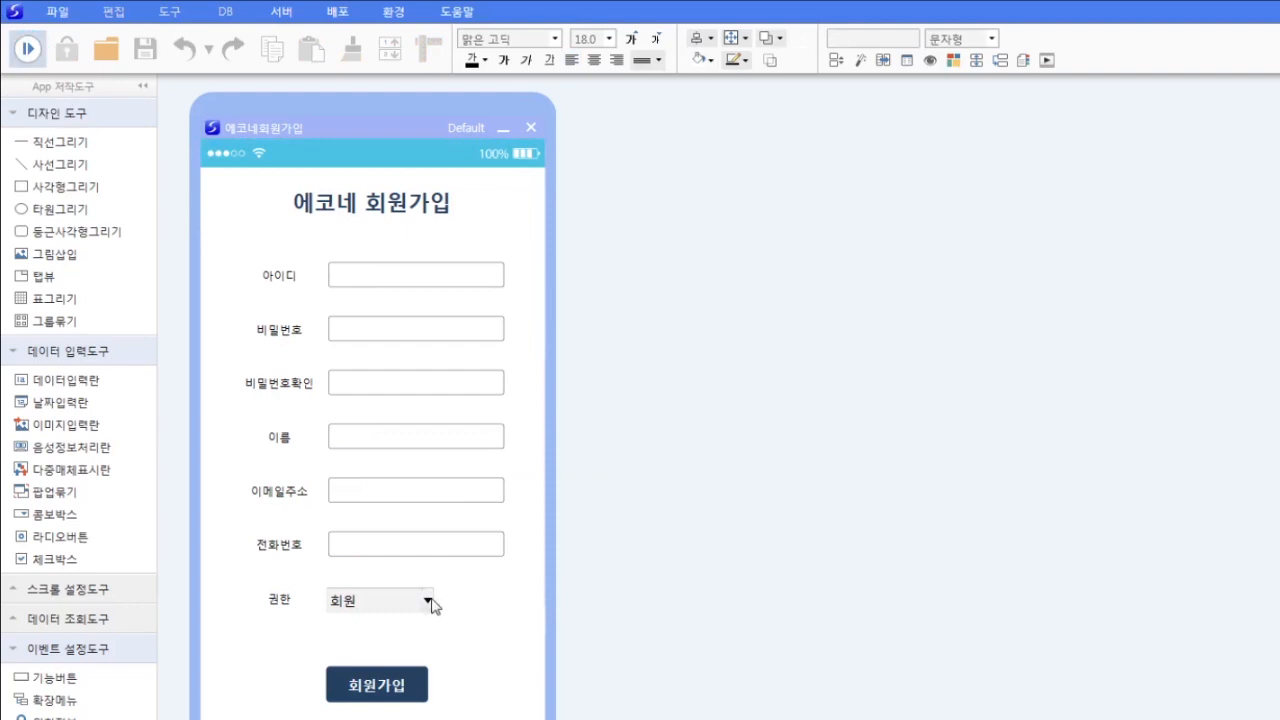
left_click(427, 603)
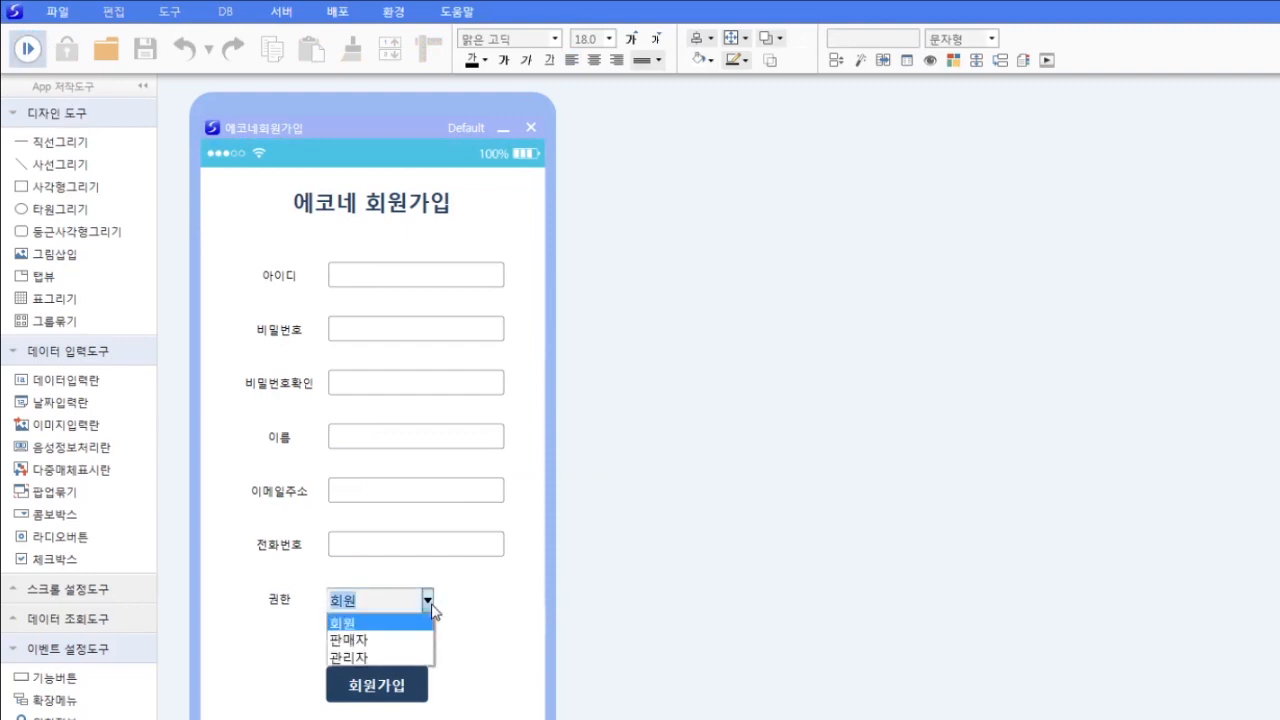
left_click(465, 600)
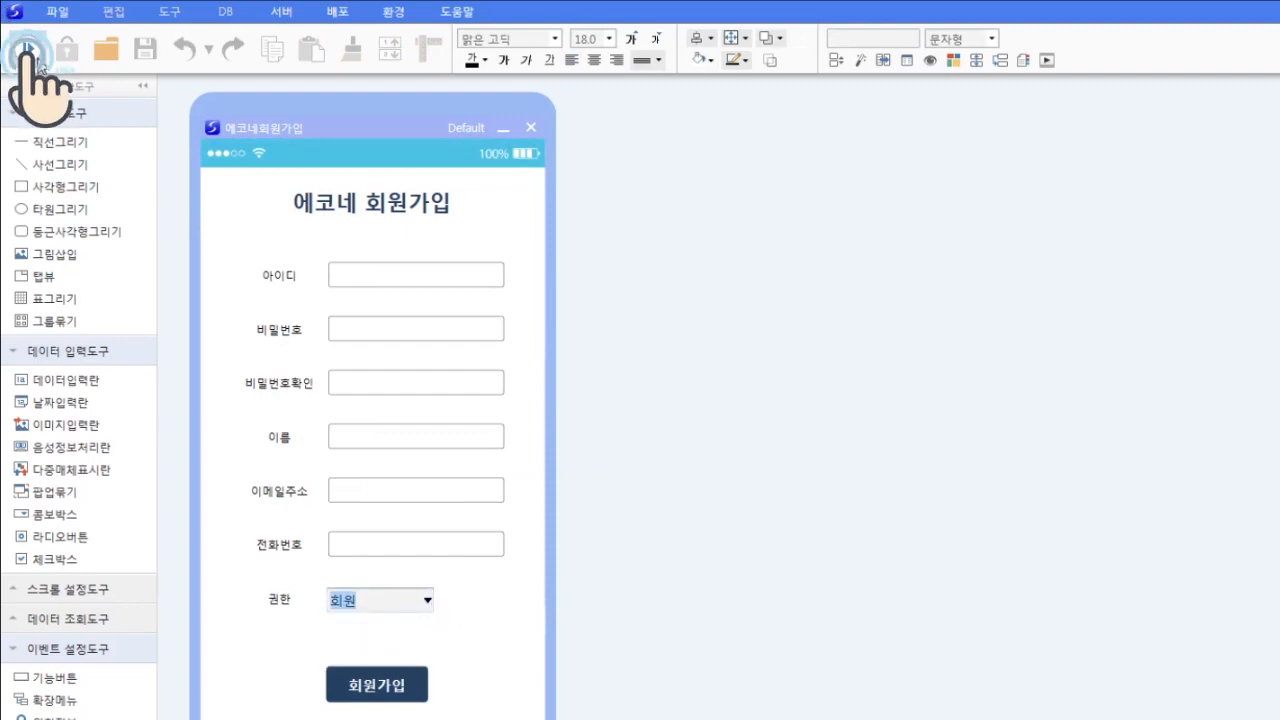
left_click(28, 50)
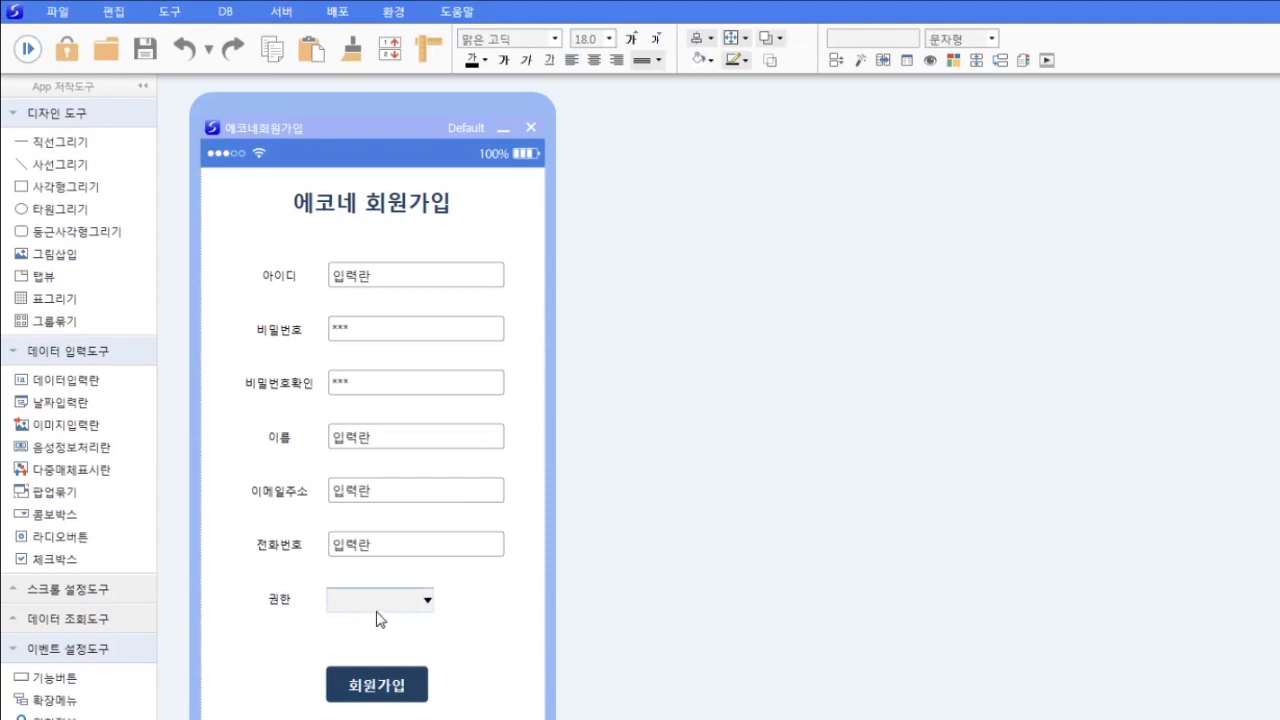
left_click(225, 11)
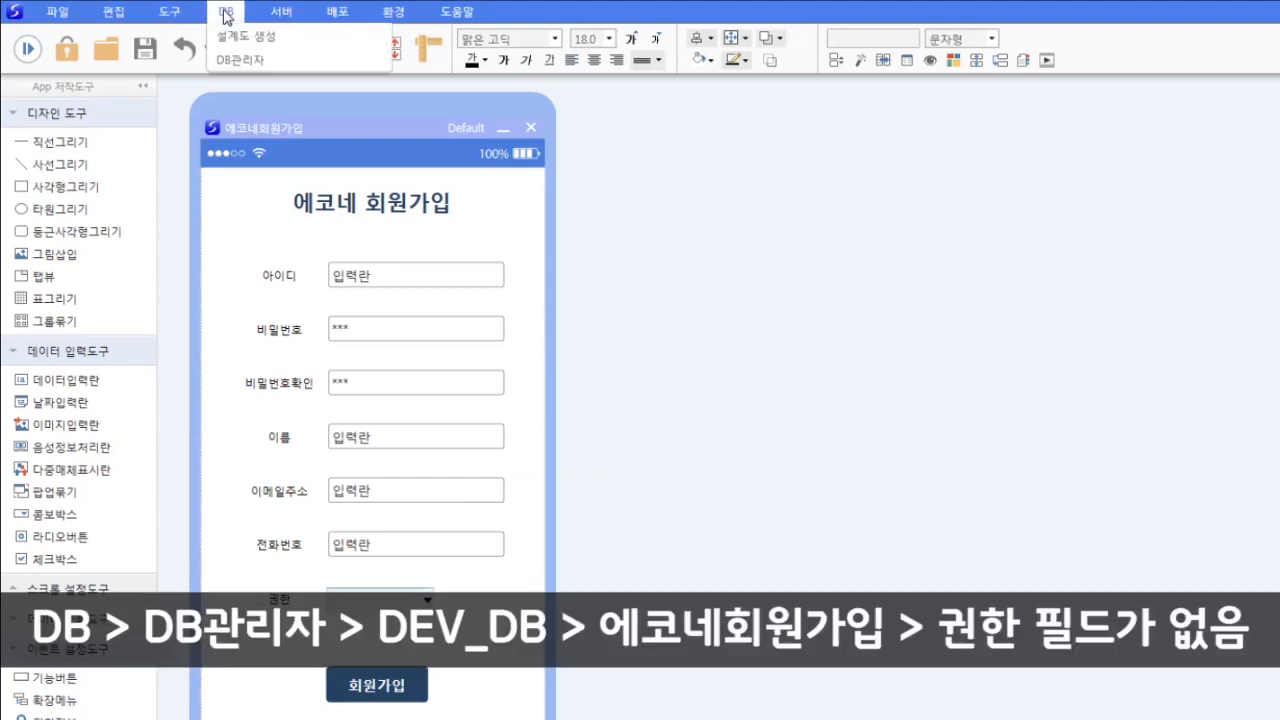
left_click(242, 59)
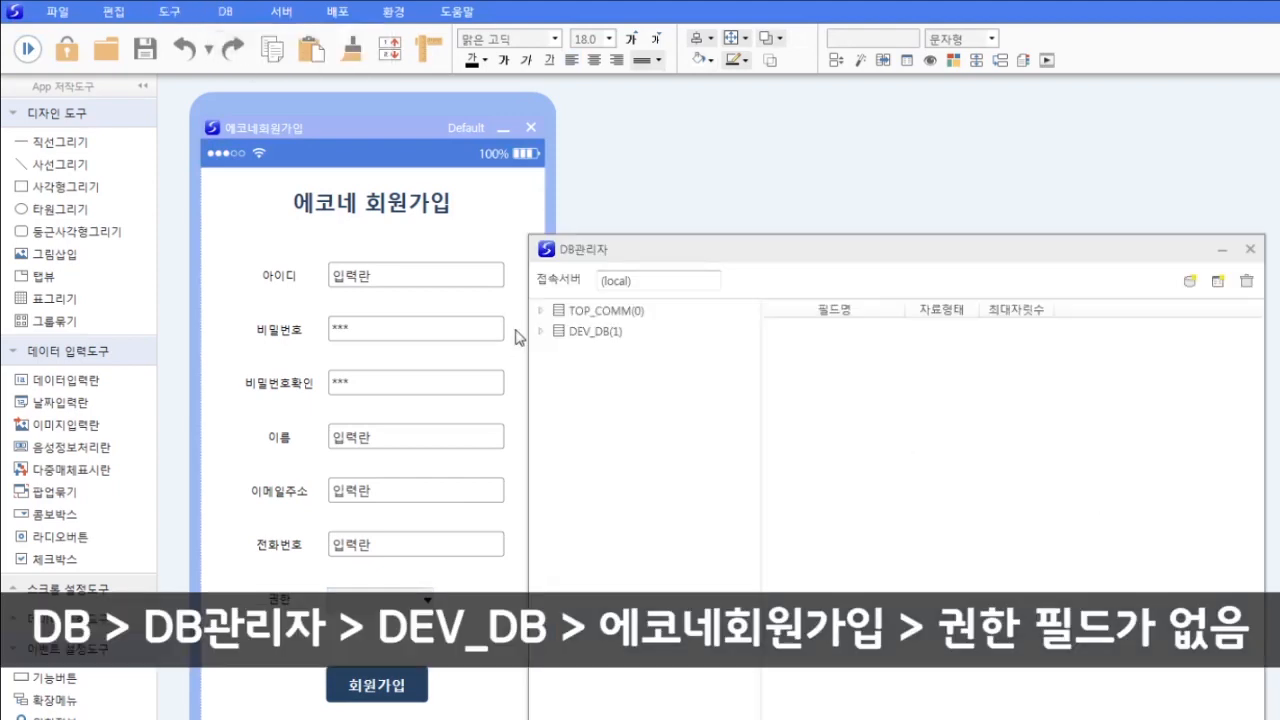
left_click(541, 331)
scroll(737, 451, "down", 10)
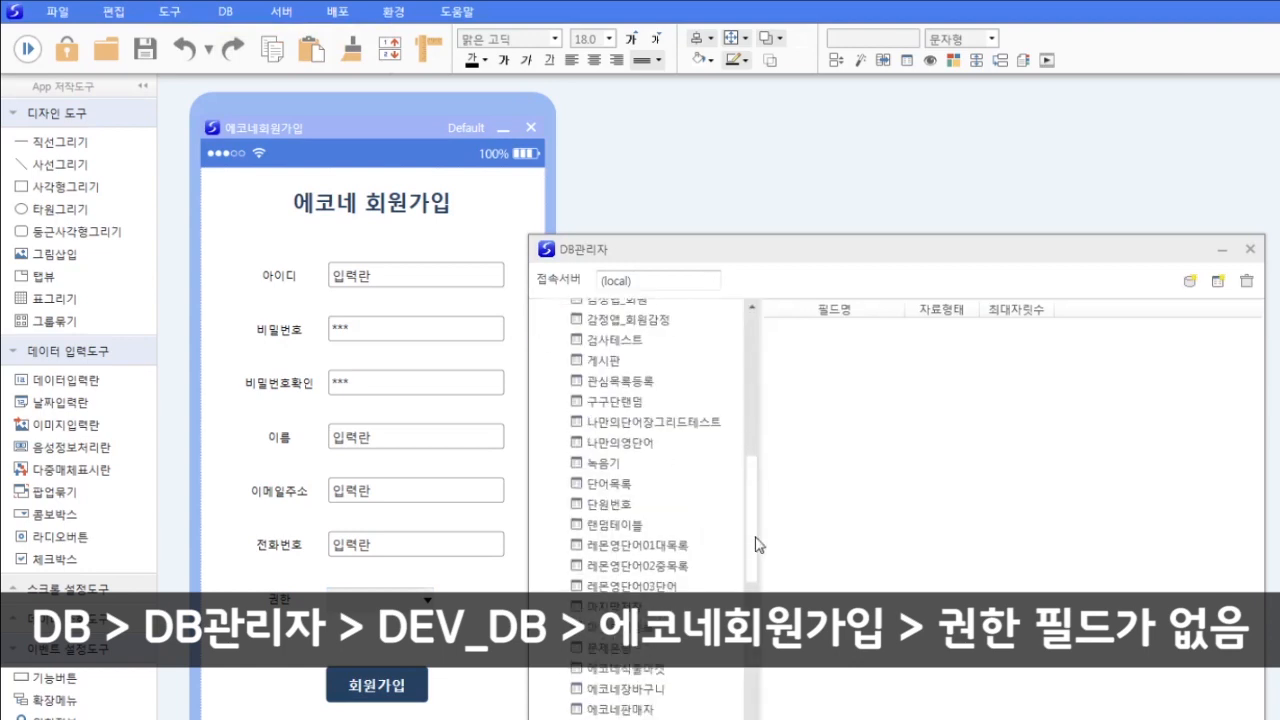
left_click(638, 558)
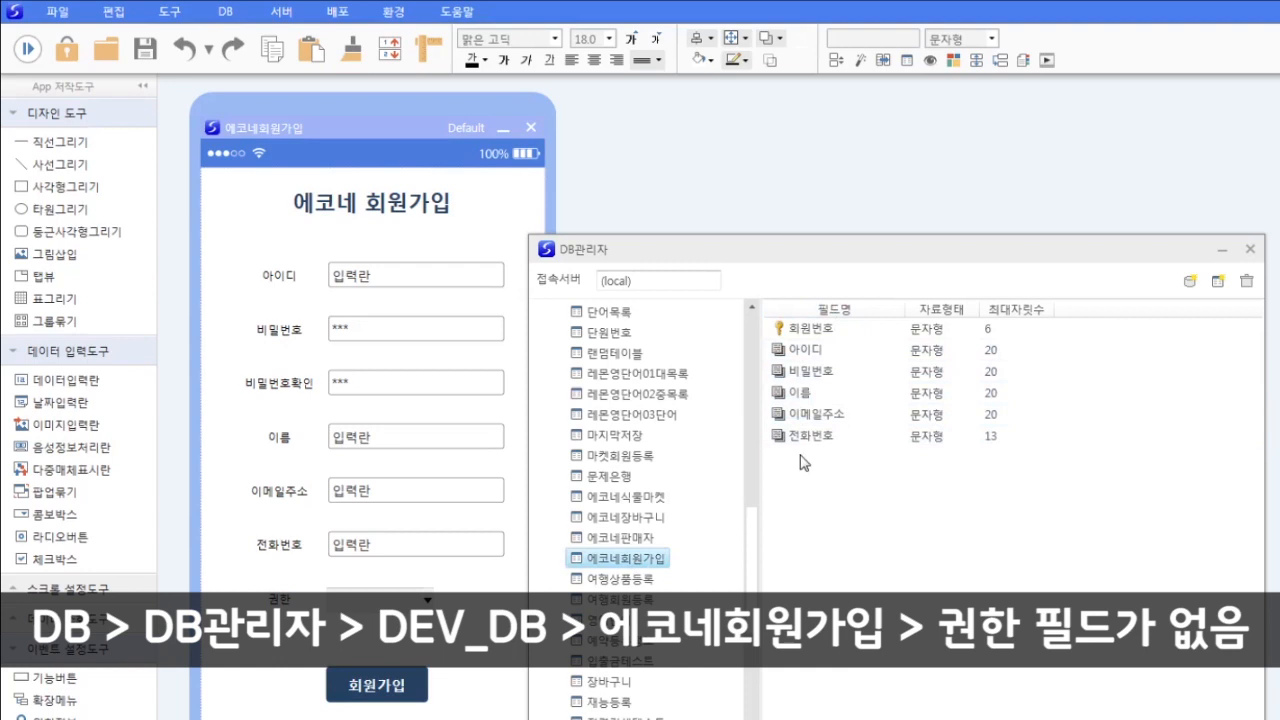
left_click(1250, 251)
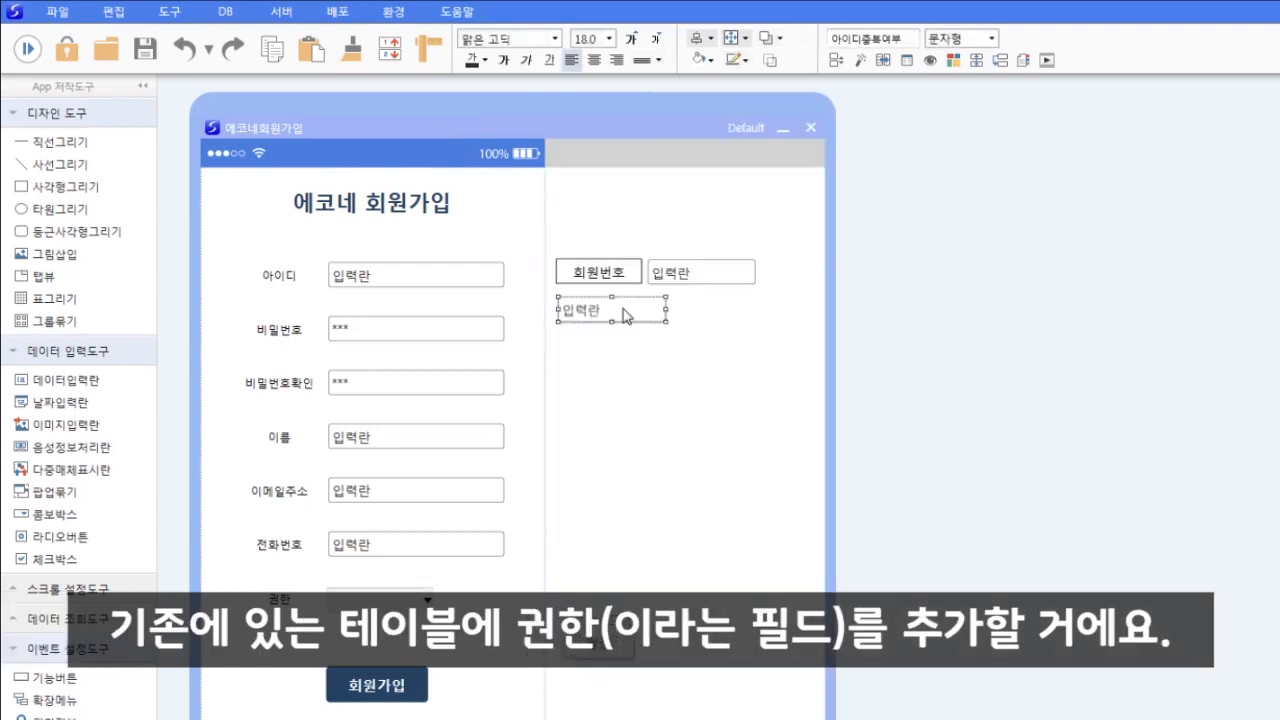
- Check the field bindings, then move the spare input box below the 회원번호 row
key("F3")
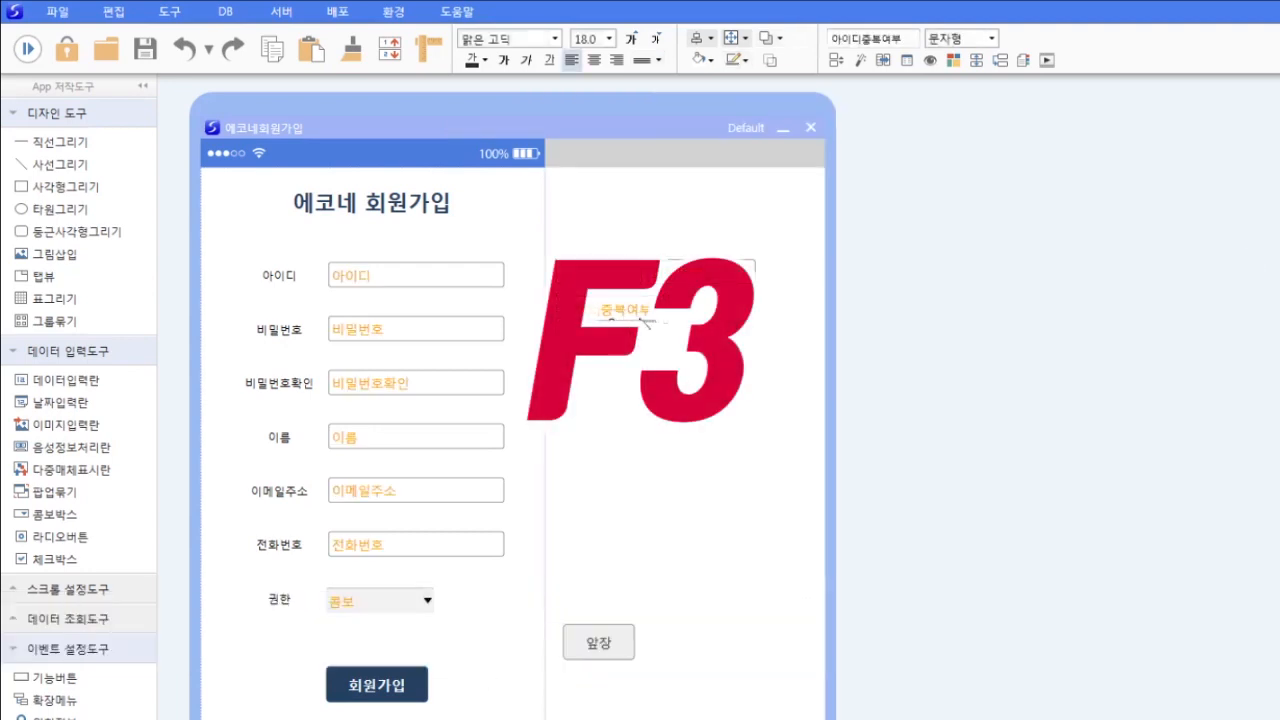
key("F3")
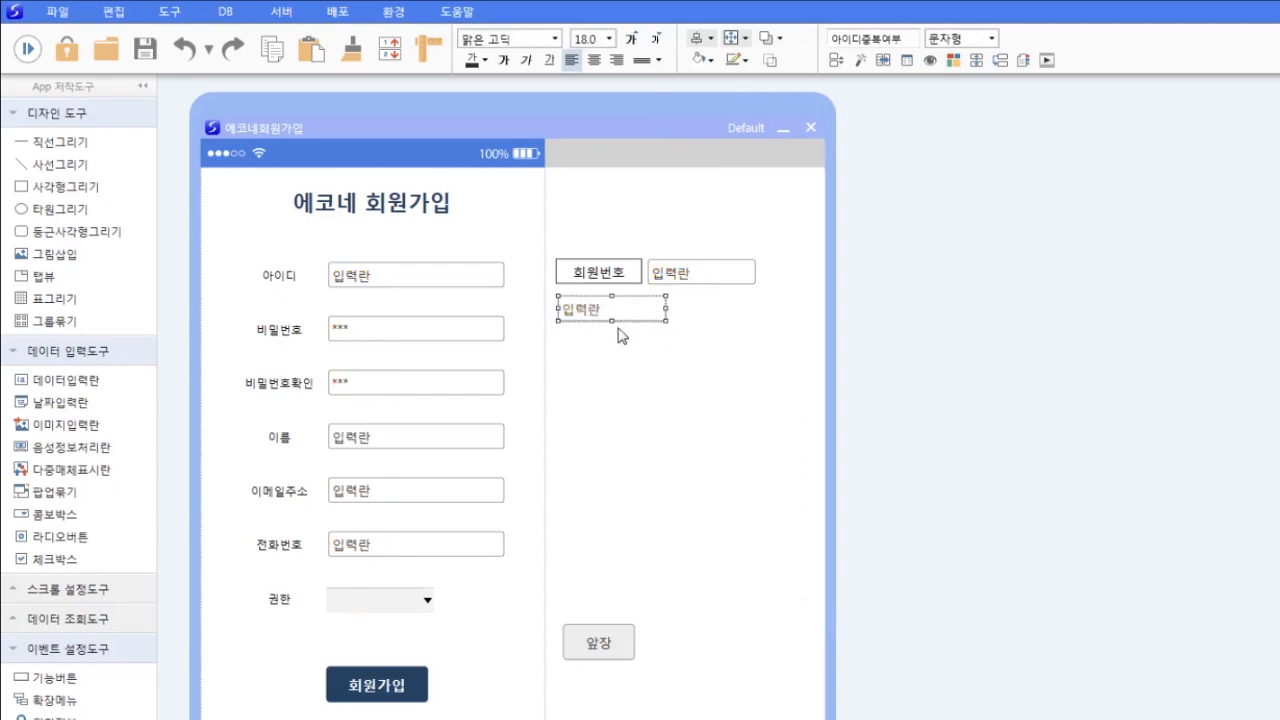
left_click_drag(622, 317, 623, 388)
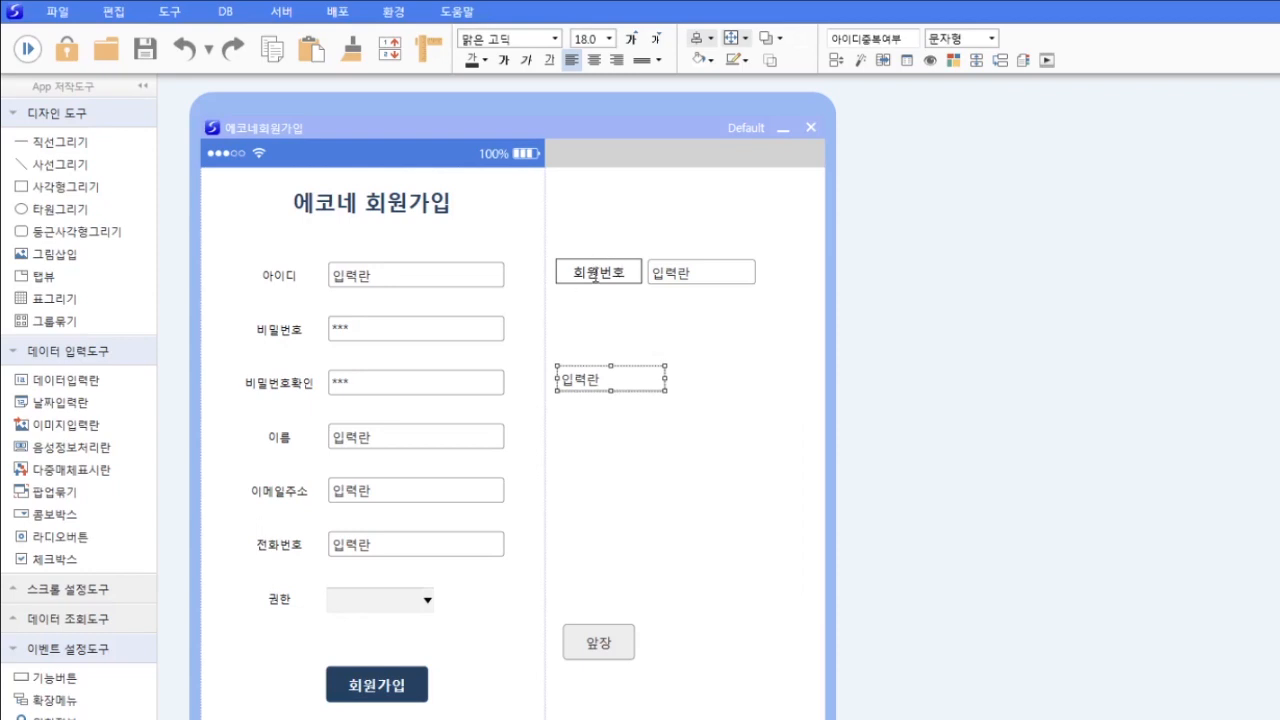
- Verify the input box's data settings keep 저장안함, then open automatic DB table design
right_click(630, 385)
left_click(688, 420)
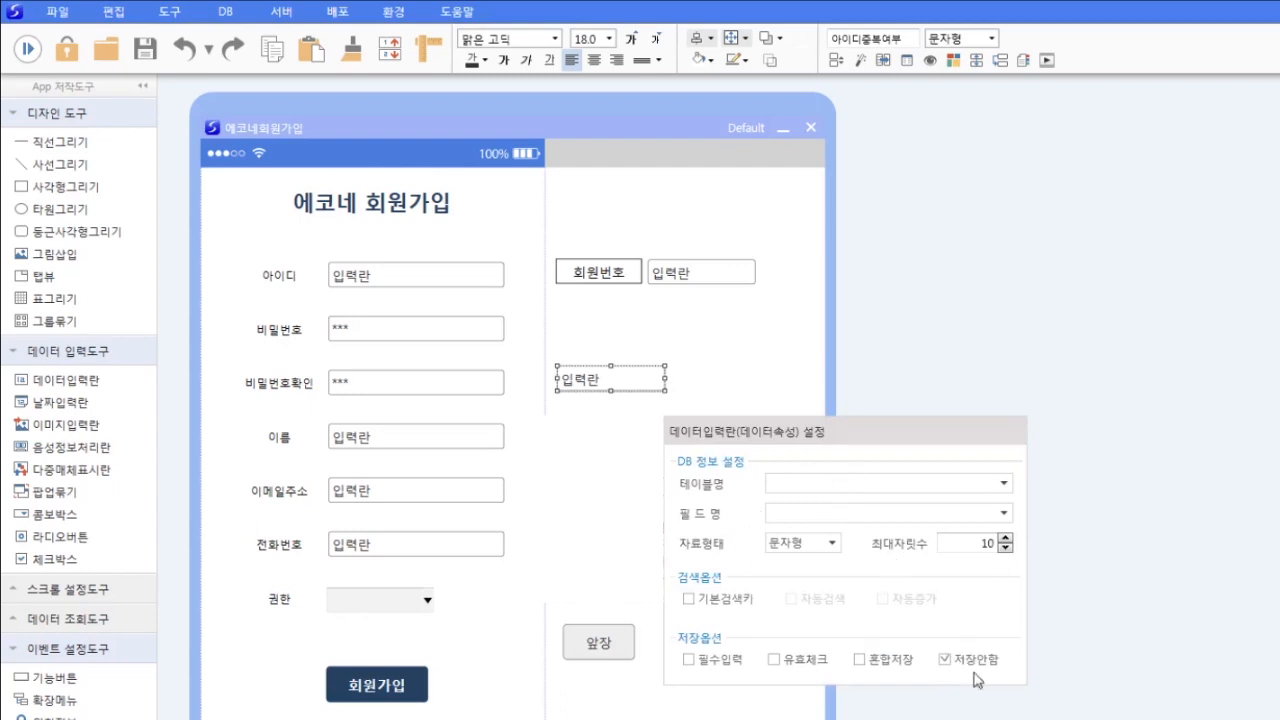
left_click(748, 352)
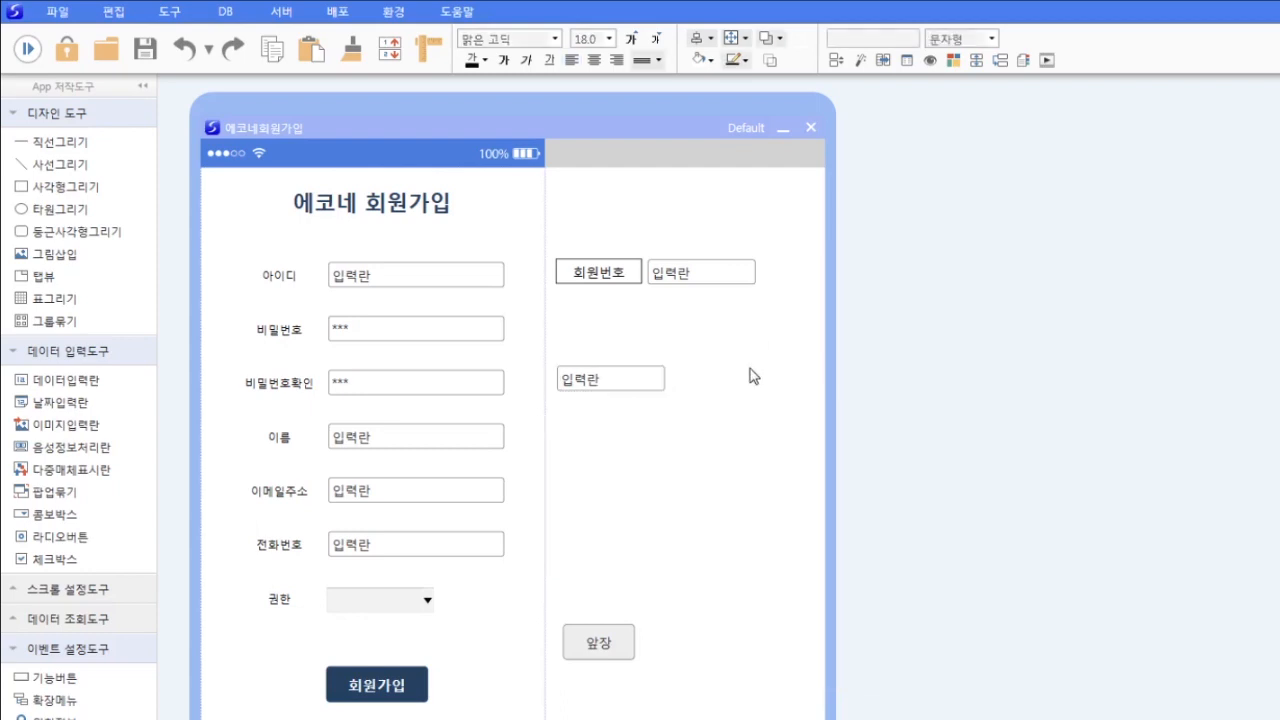
key("F5")
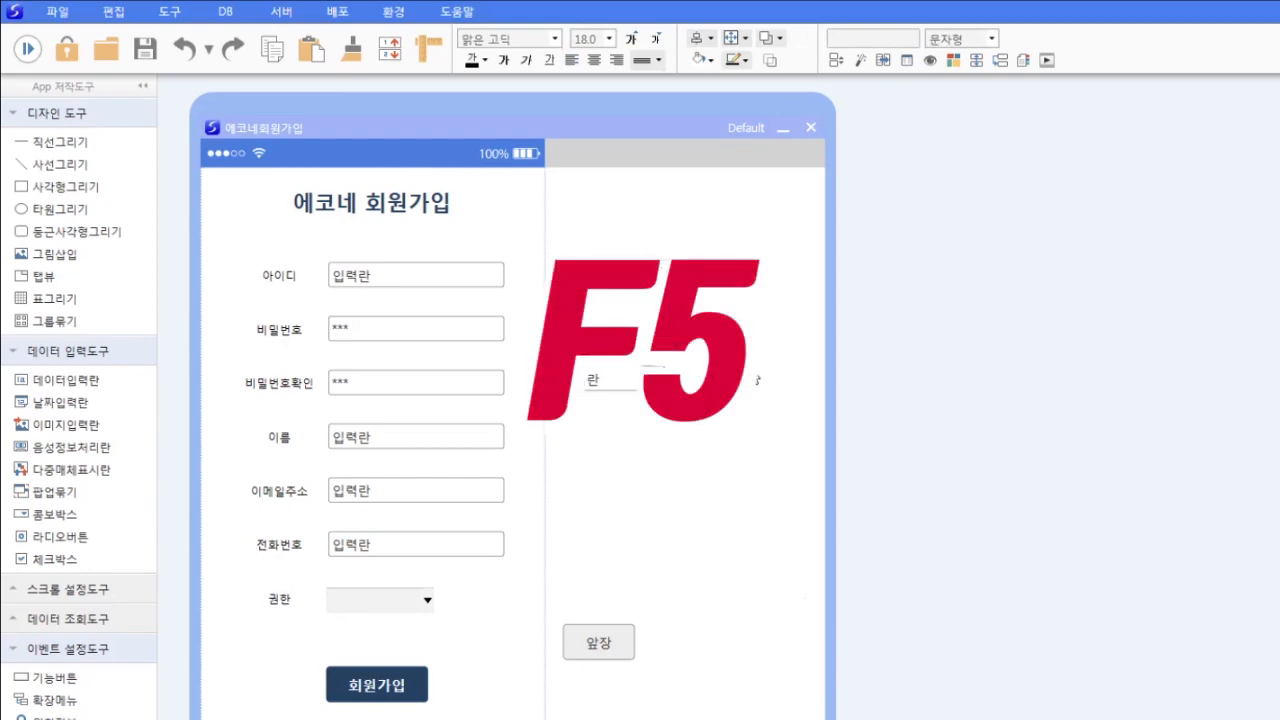
key("F10")
- Apply the table design, adding a 권한 column (문자형, length 8), and confirm
left_click_drag(814, 443, 640, 393)
left_click(610, 472)
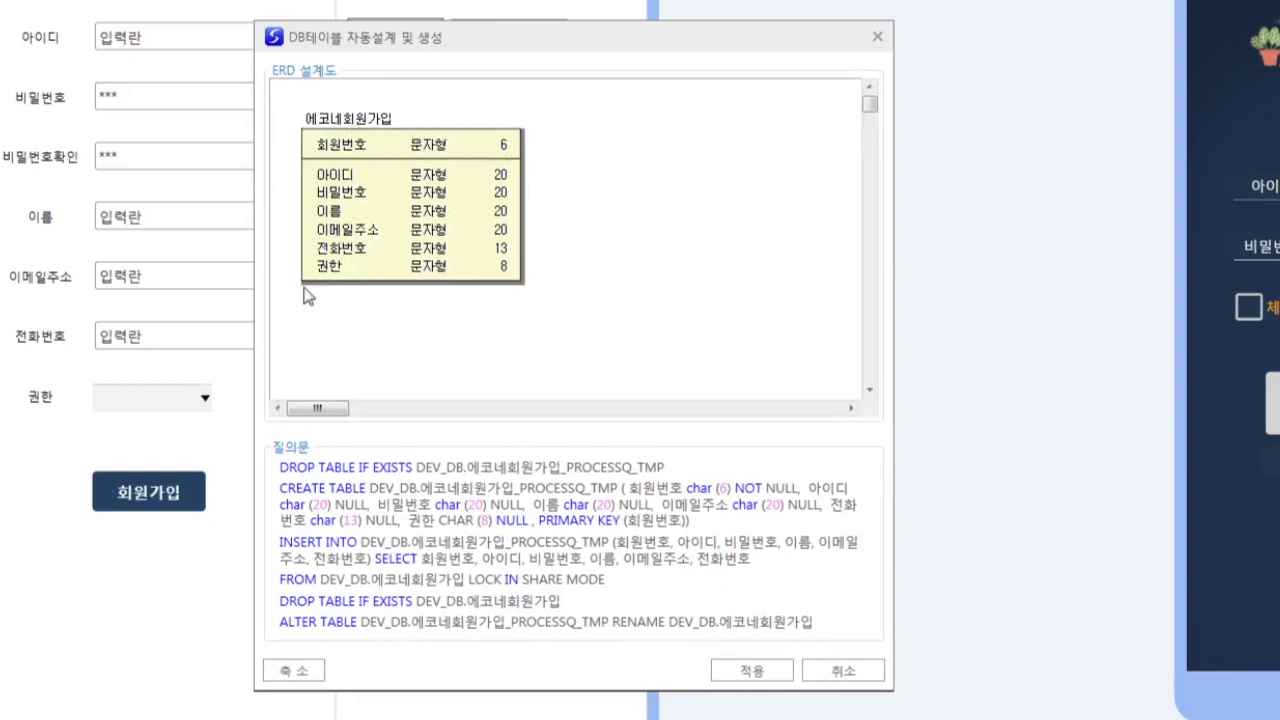
left_click(752, 670)
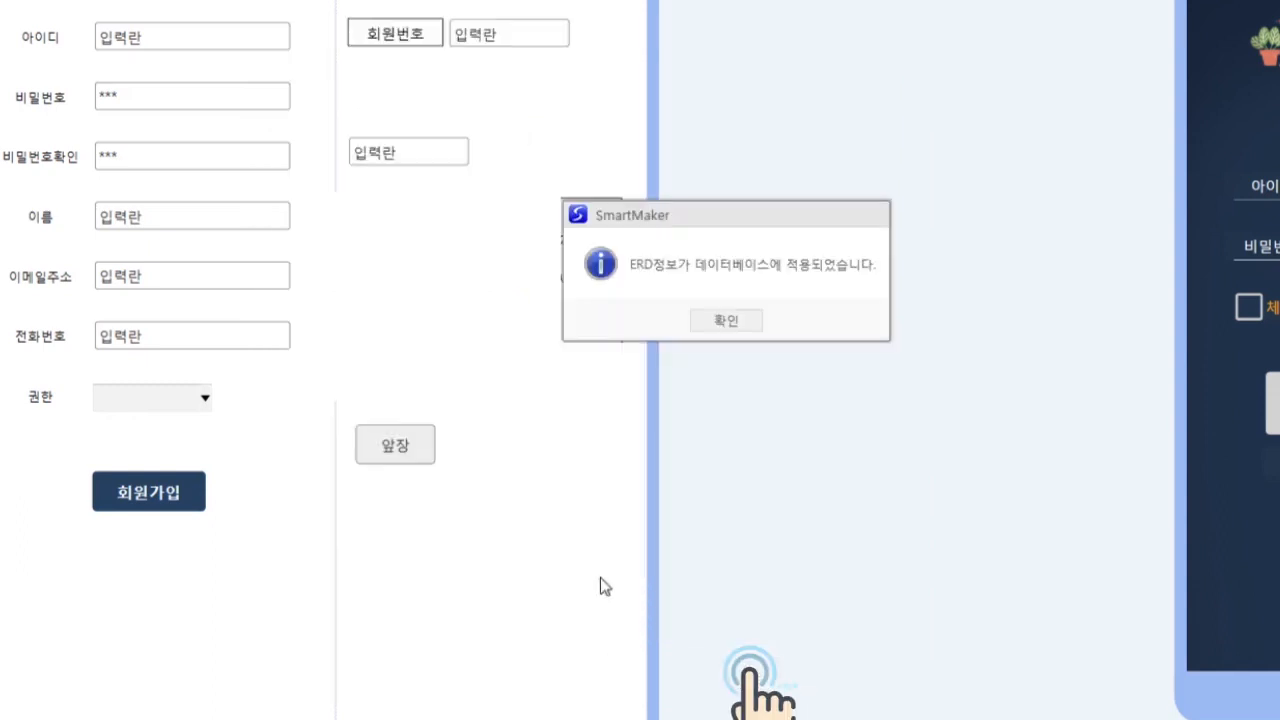
left_click_drag(720, 213, 542, 197)
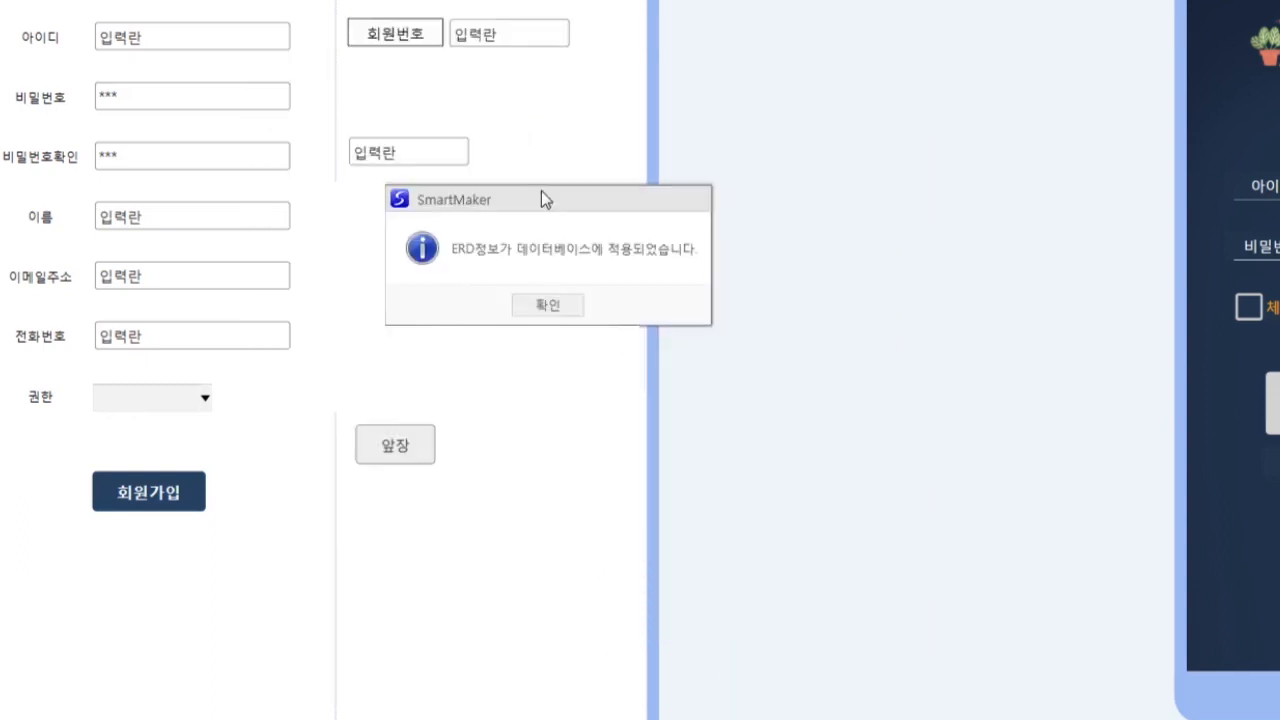
left_click(546, 305)
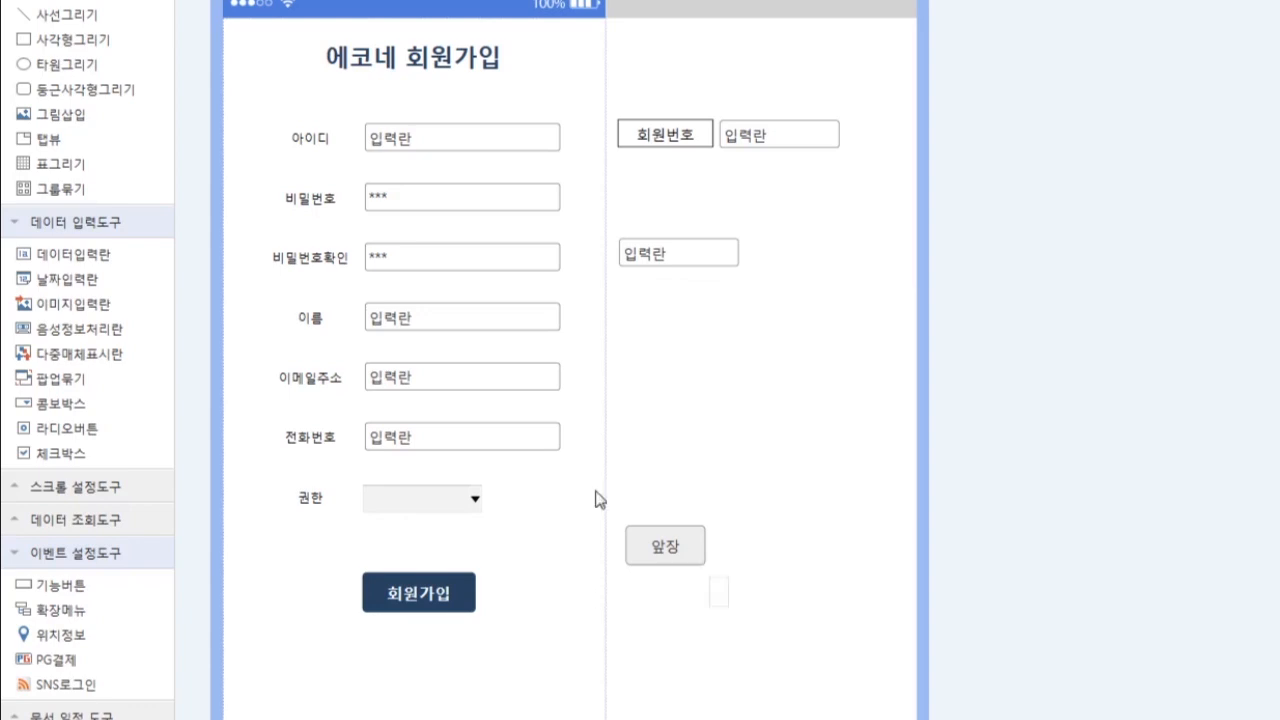
- Replace the old 앞장 button with a new 기능버튼 whose function is 앞장
left_click(663, 540)
key("Delete")
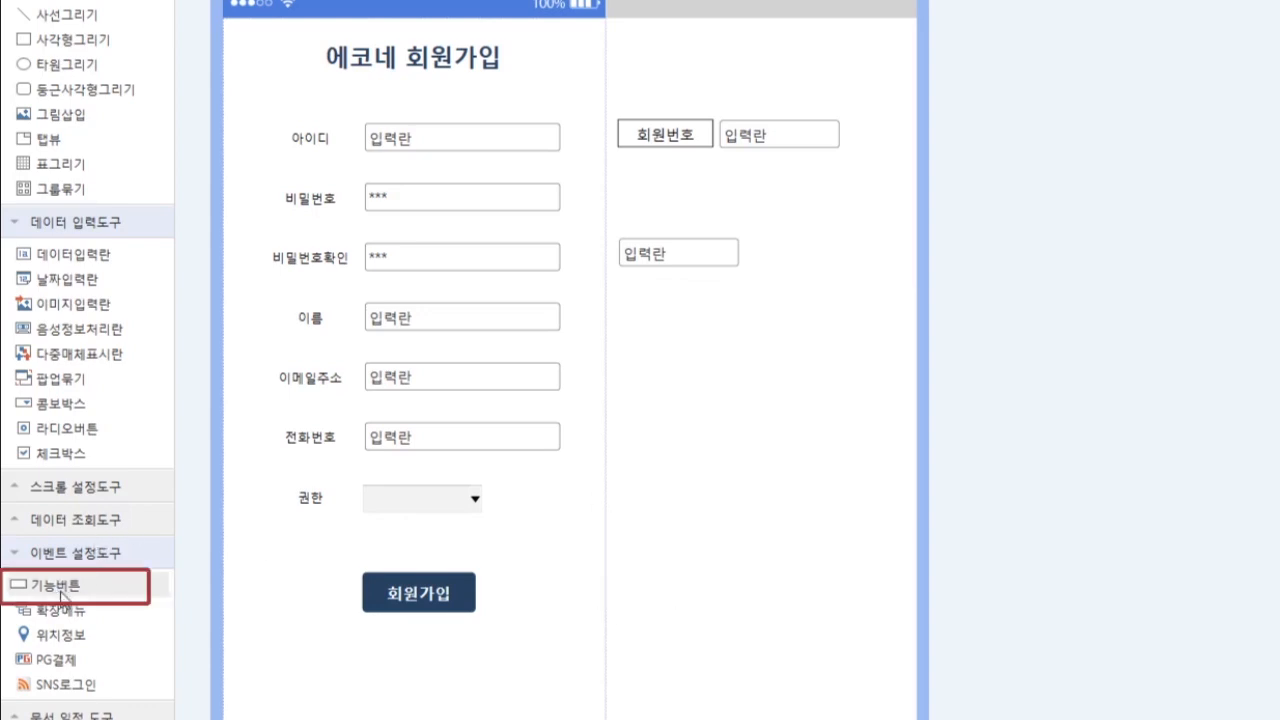
left_click_drag(62, 595, 657, 543)
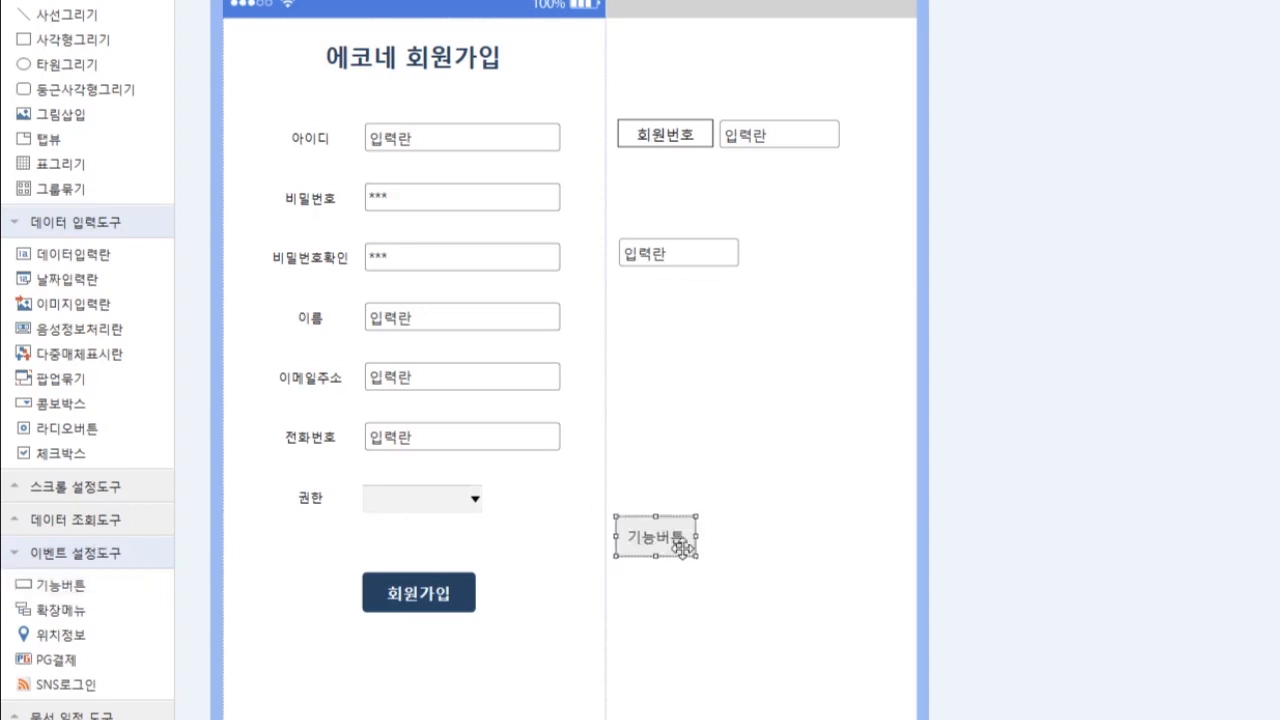
right_click(683, 546)
left_click(722, 563)
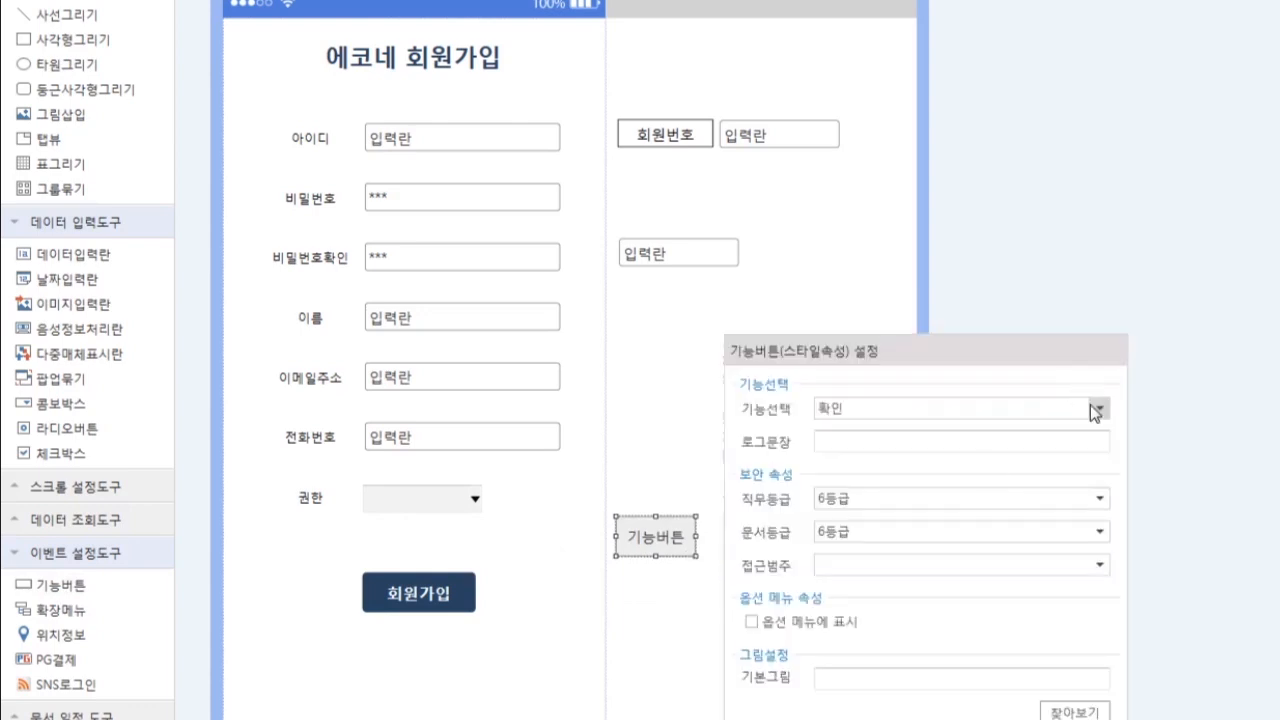
left_click(1097, 411)
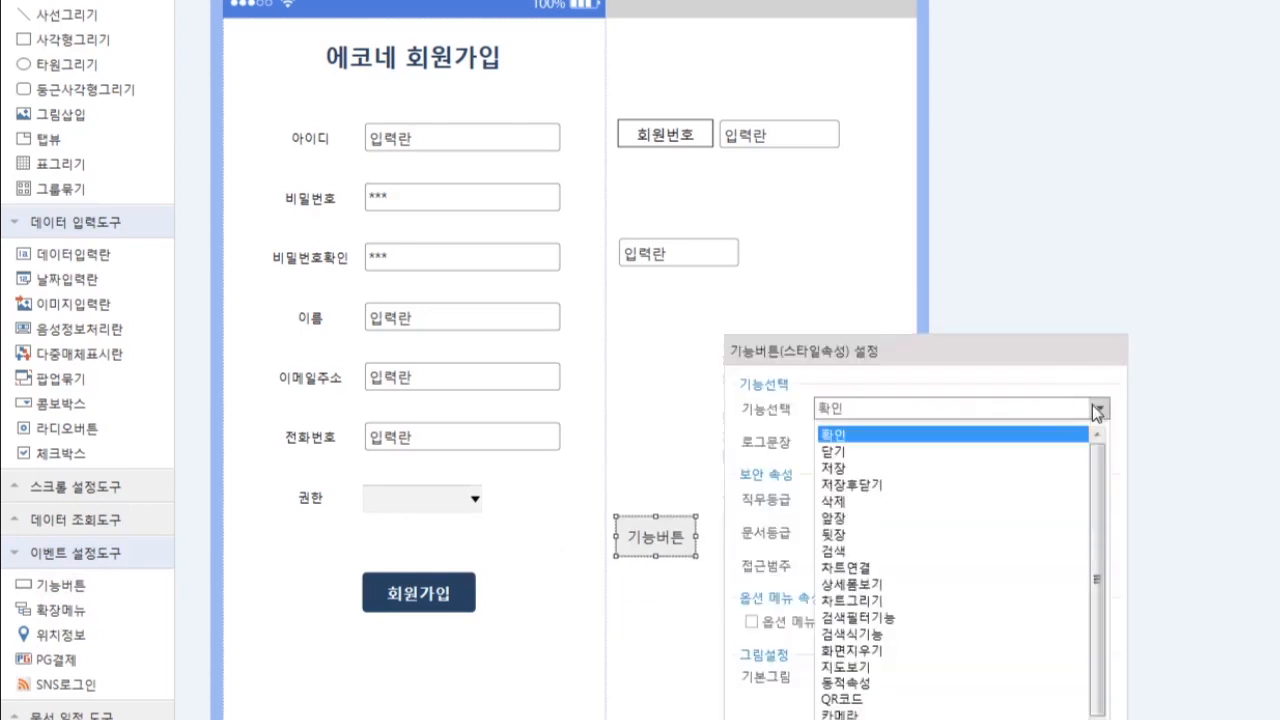
left_click(932, 530)
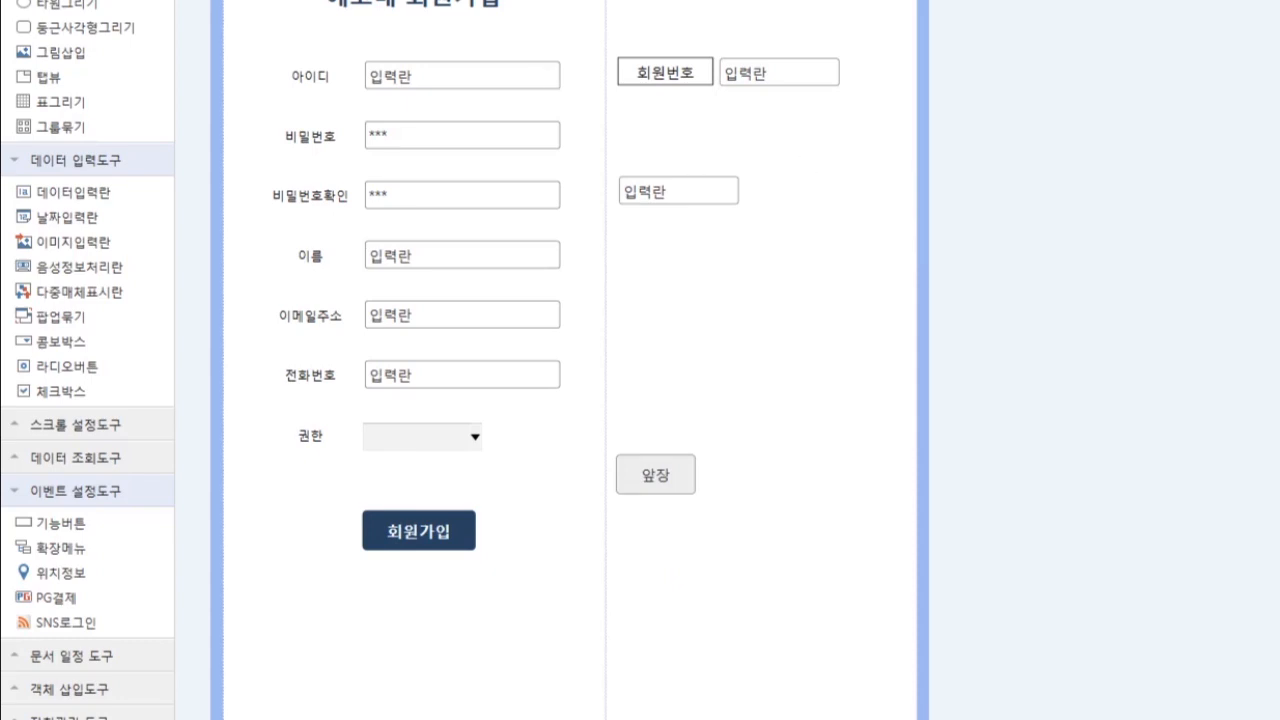
- Turn on 저장 후 화면 보존 in the 회원가입 button's style settings
right_click(470, 537)
left_click(502, 551)
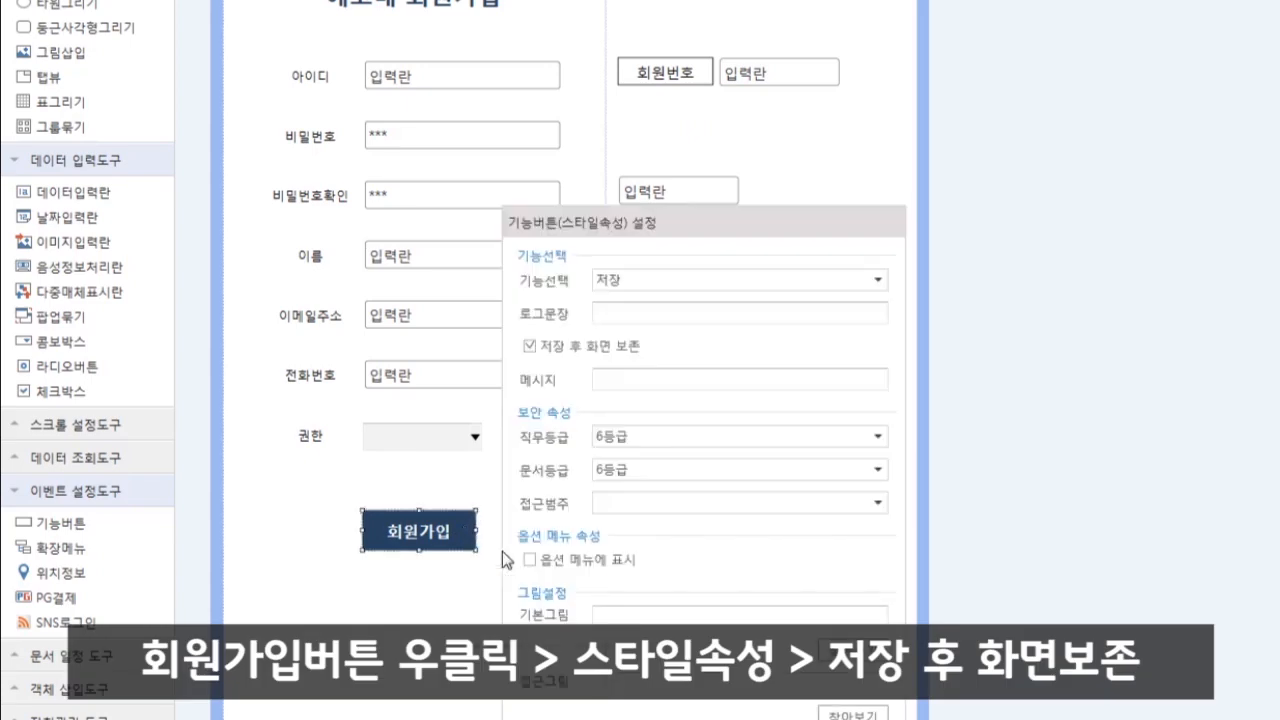
left_click(528, 345)
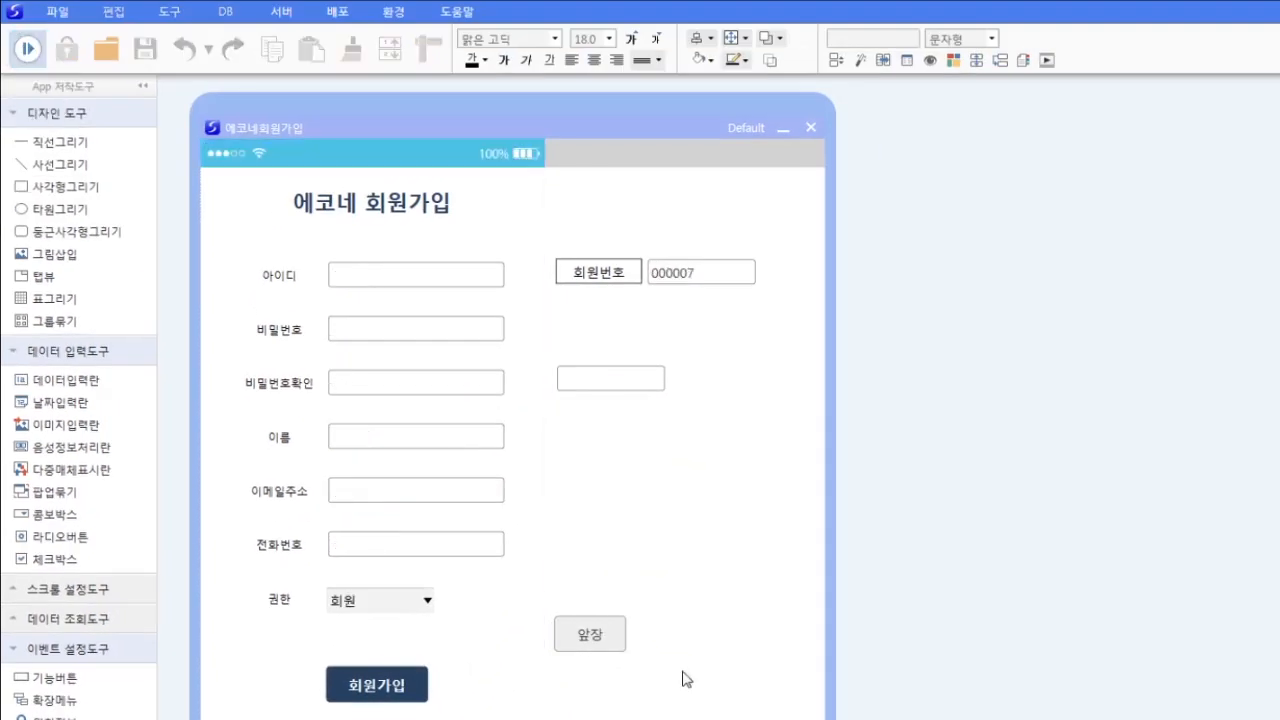
- Load record 000006, set its 권한 to 관리자, and save it
left_click(600, 634)
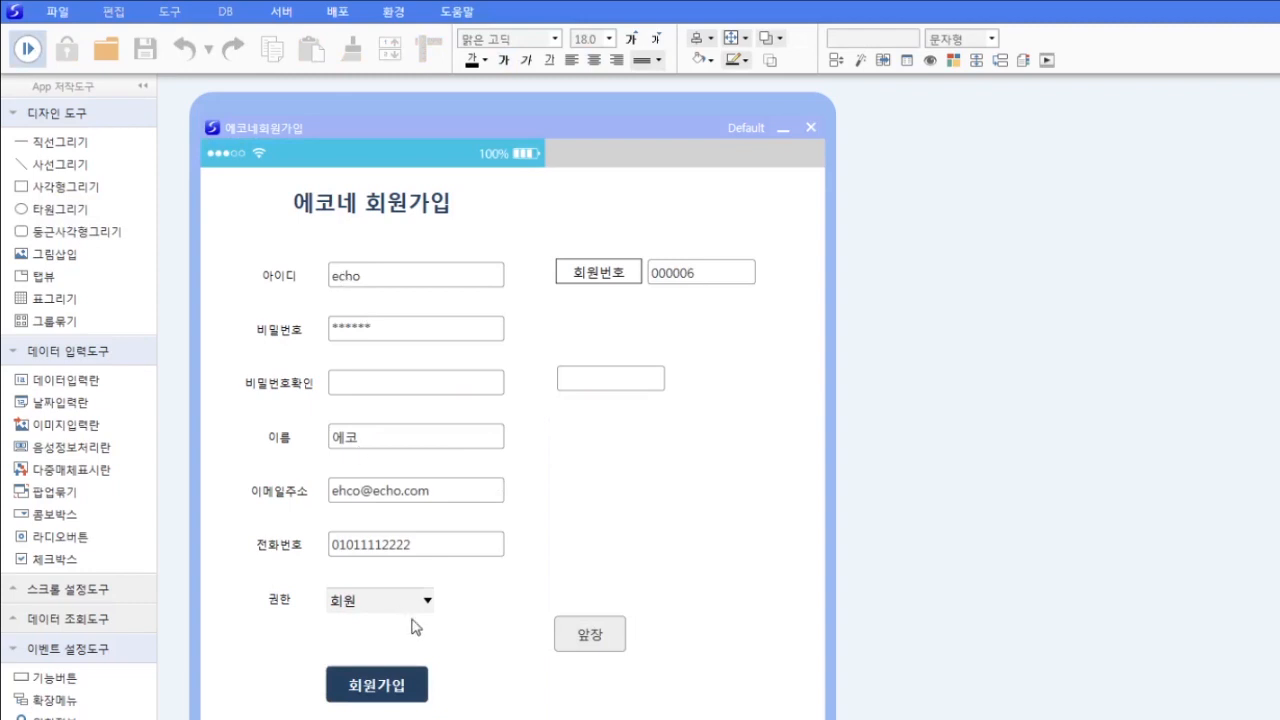
left_click(427, 600)
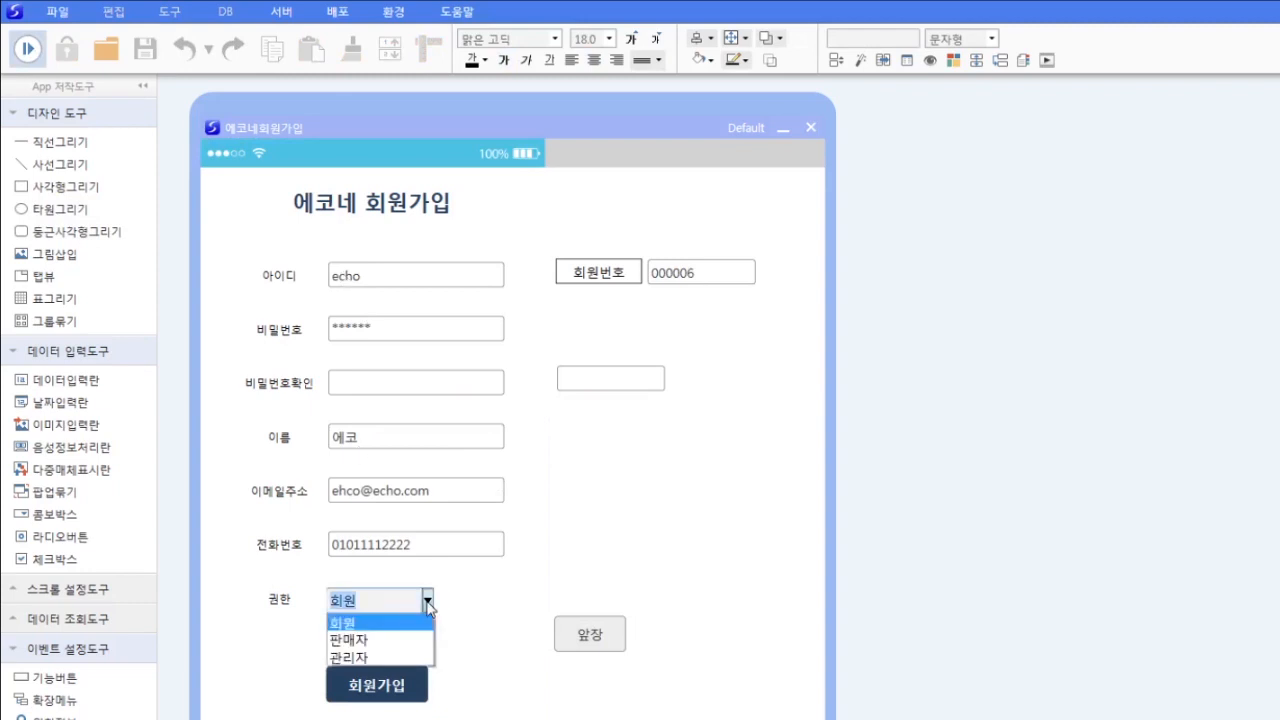
left_click(365, 663)
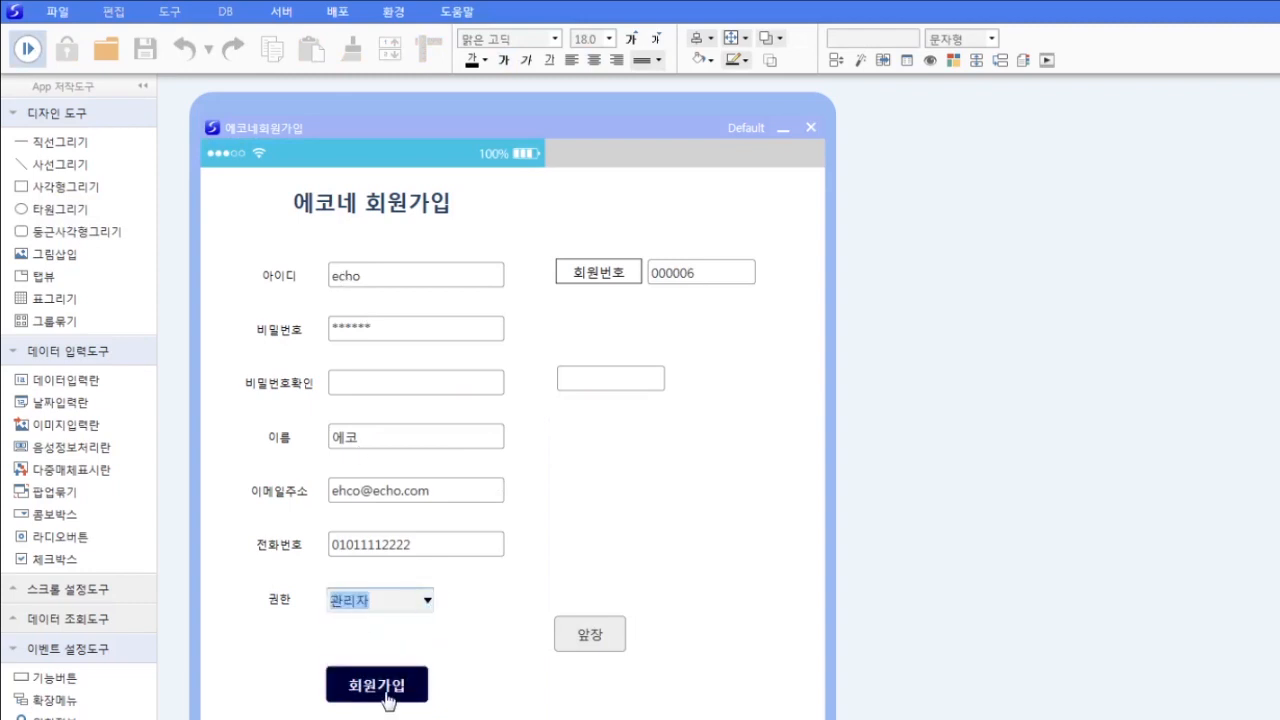
left_click(386, 698)
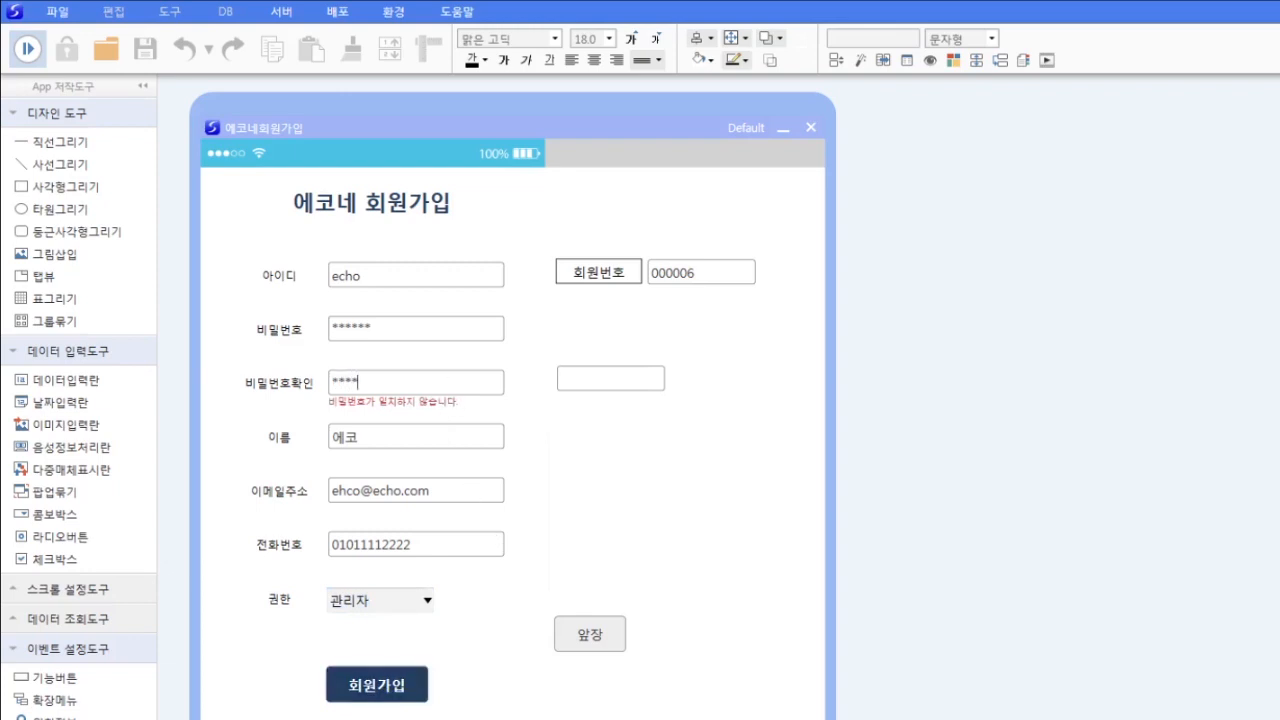
left_click(388, 686)
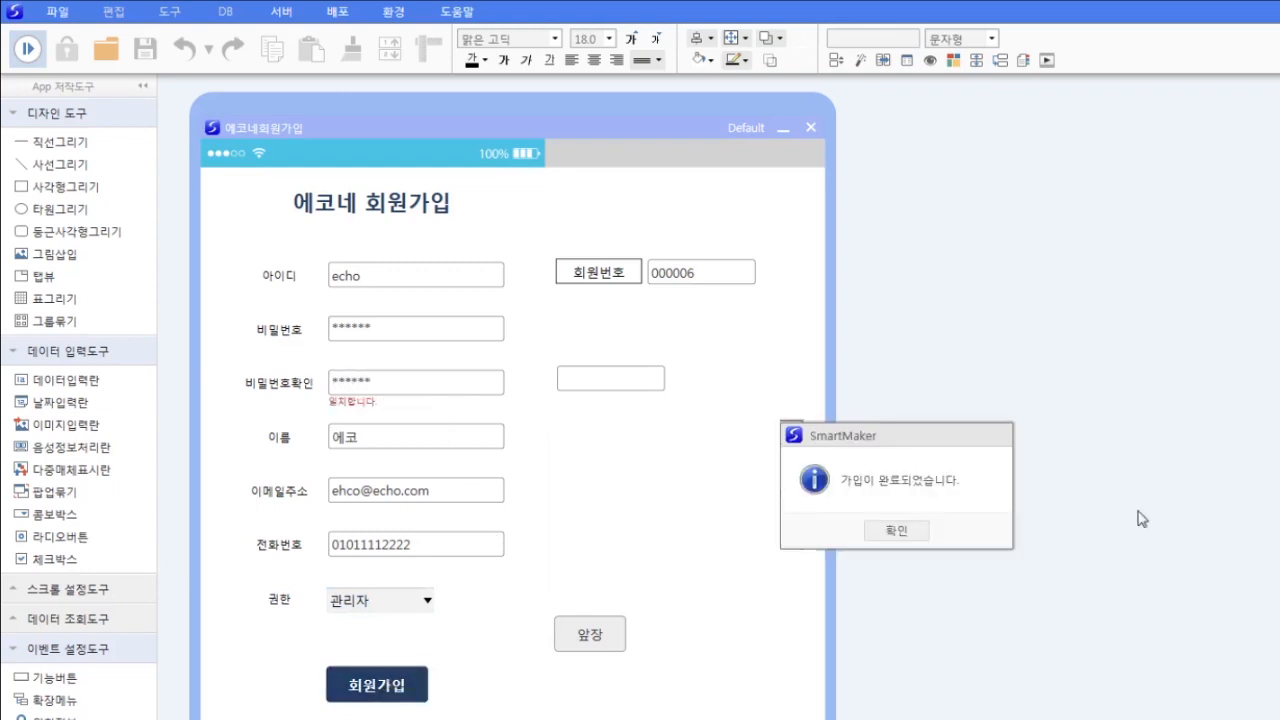
left_click(900, 531)
- Load and resave records 000005 and 000002 as signups
left_click(610, 646)
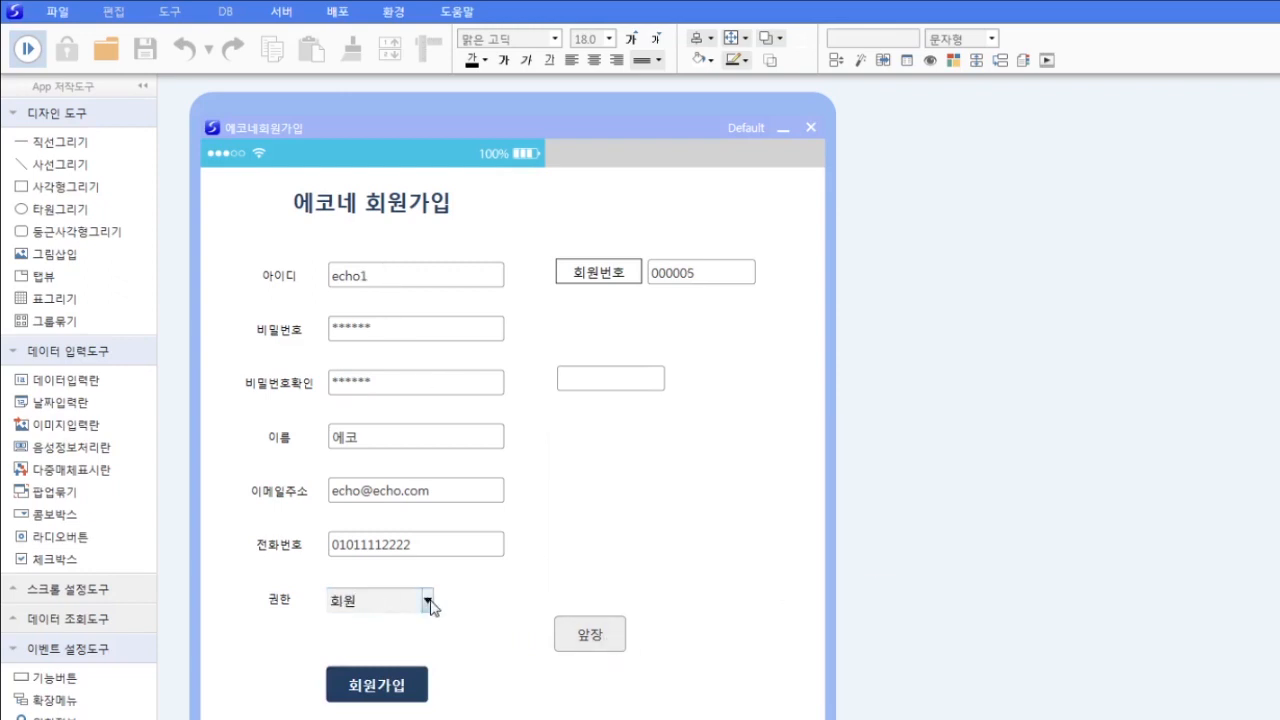
left_click(410, 692)
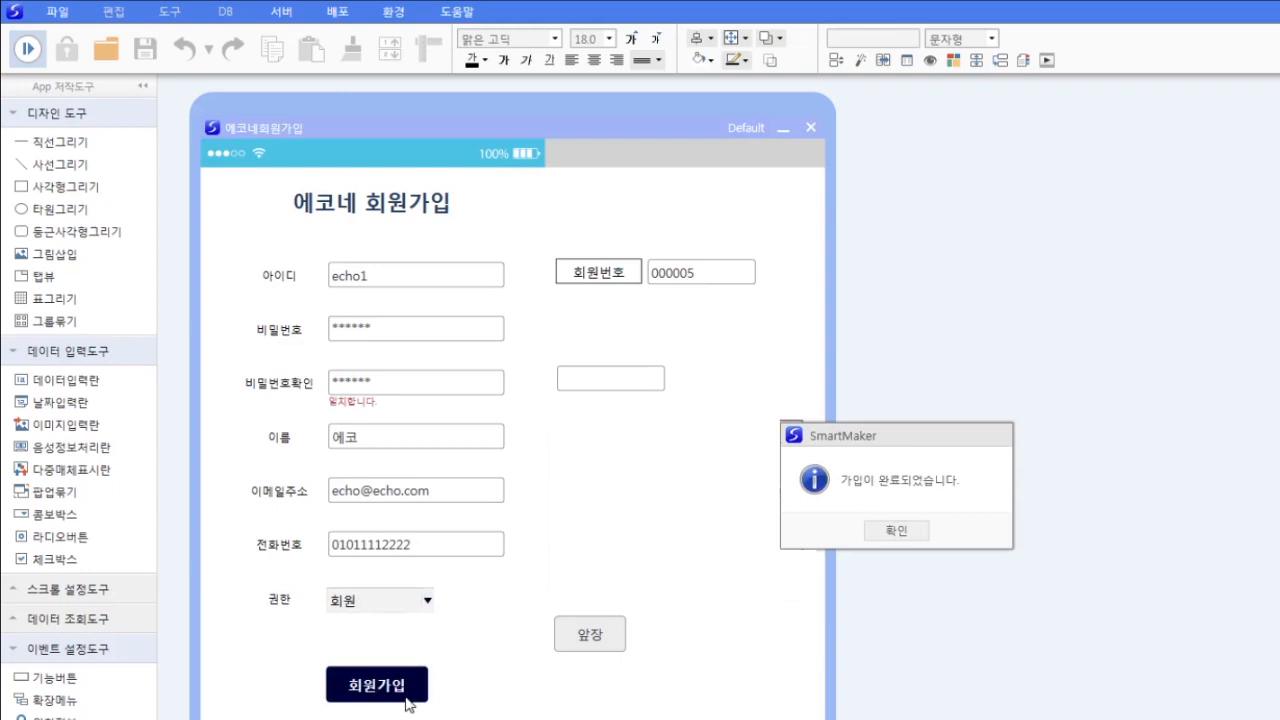
left_click(897, 535)
left_click(606, 638)
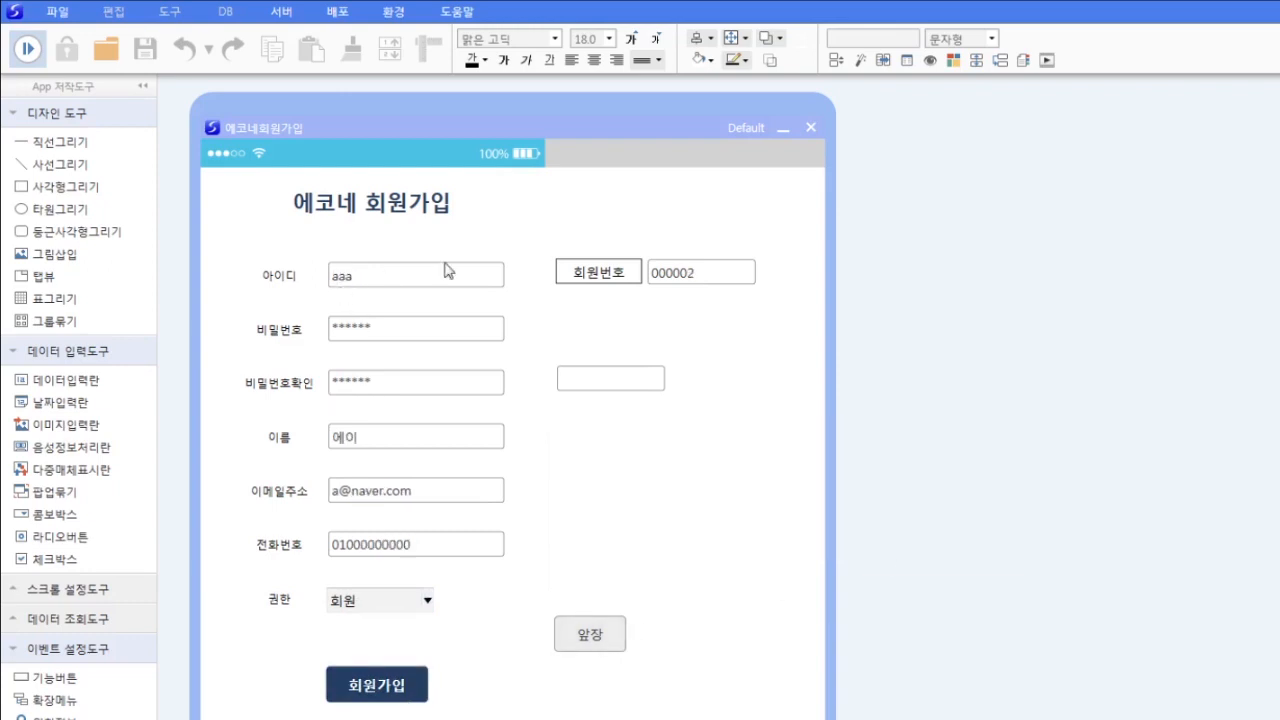
left_click(371, 688)
left_click(926, 534)
- Load record 000001, set its 권한 to 판매자, and save it
left_click(600, 634)
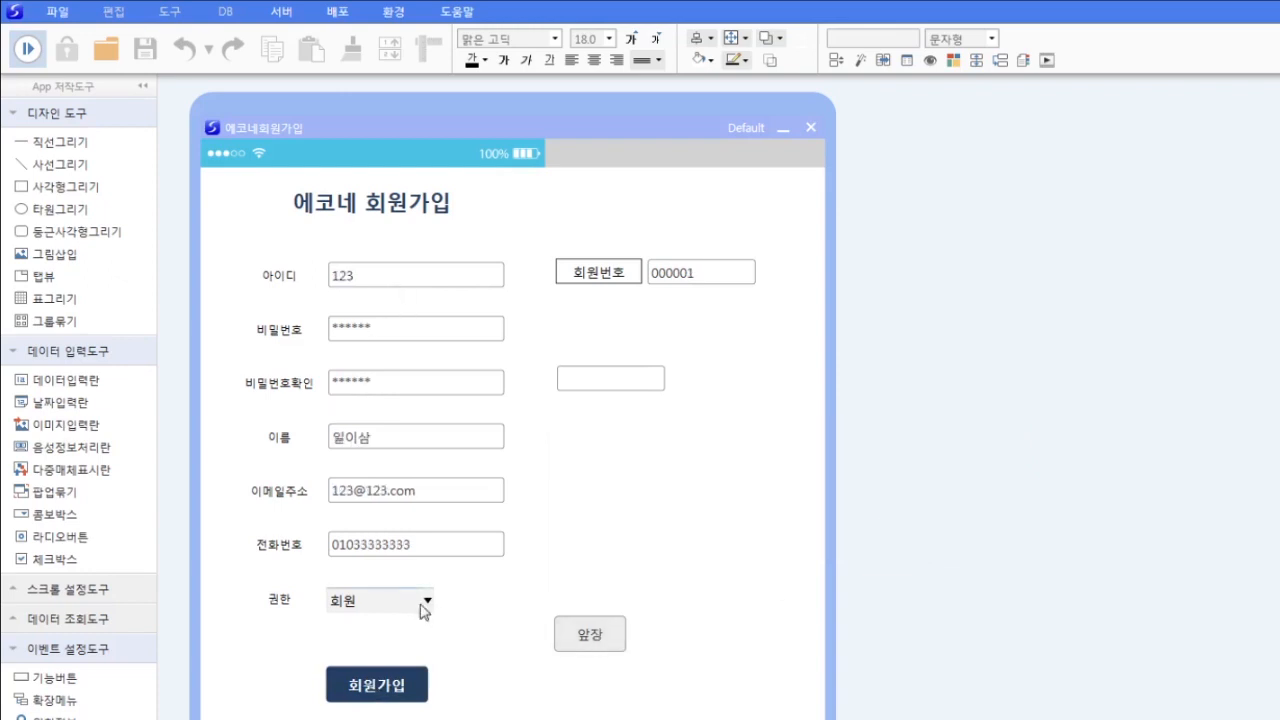
left_click(428, 600)
left_click(405, 636)
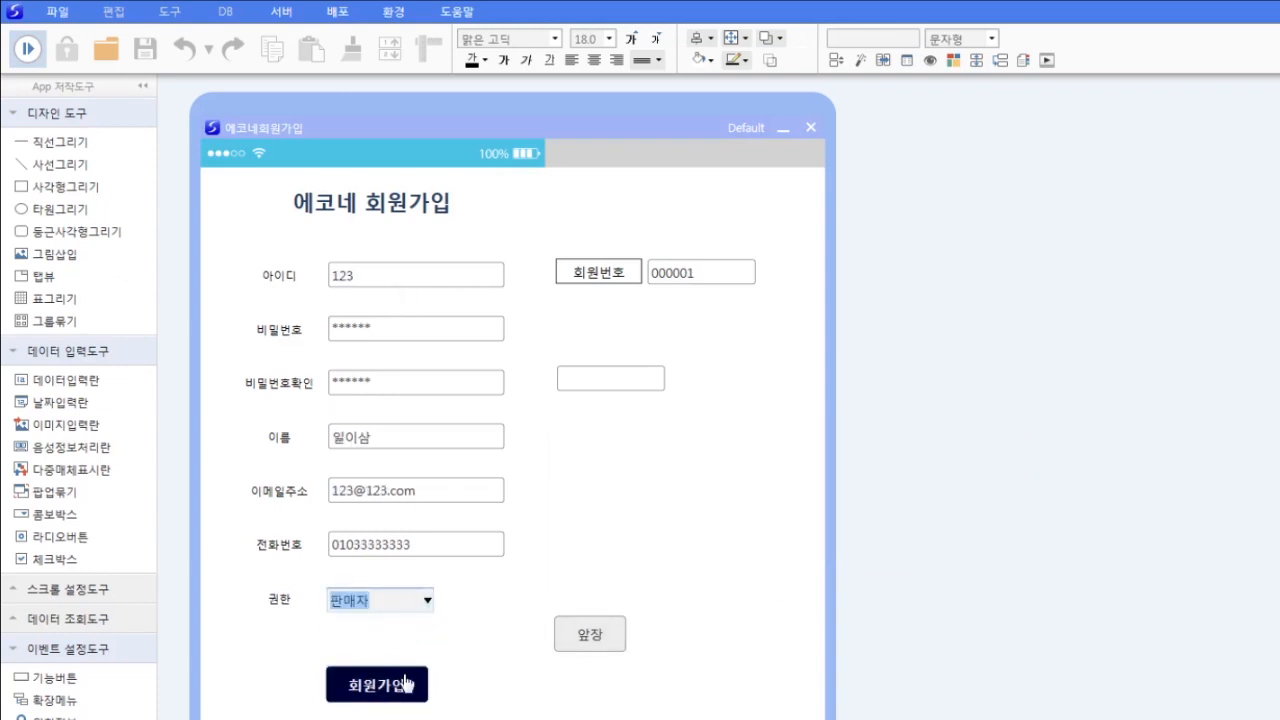
left_click(405, 684)
left_click(904, 534)
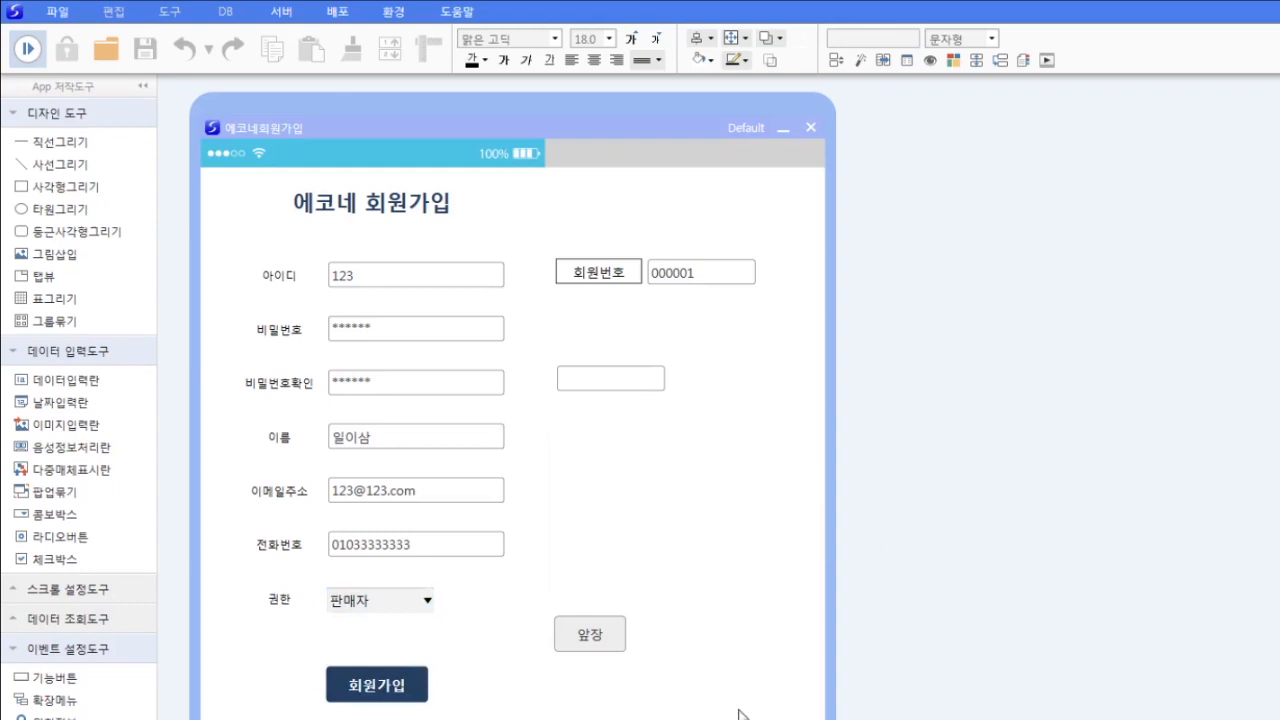
- Stop the test run and review the 회원가입 button's style settings
left_click(29, 52)
right_click(408, 692)
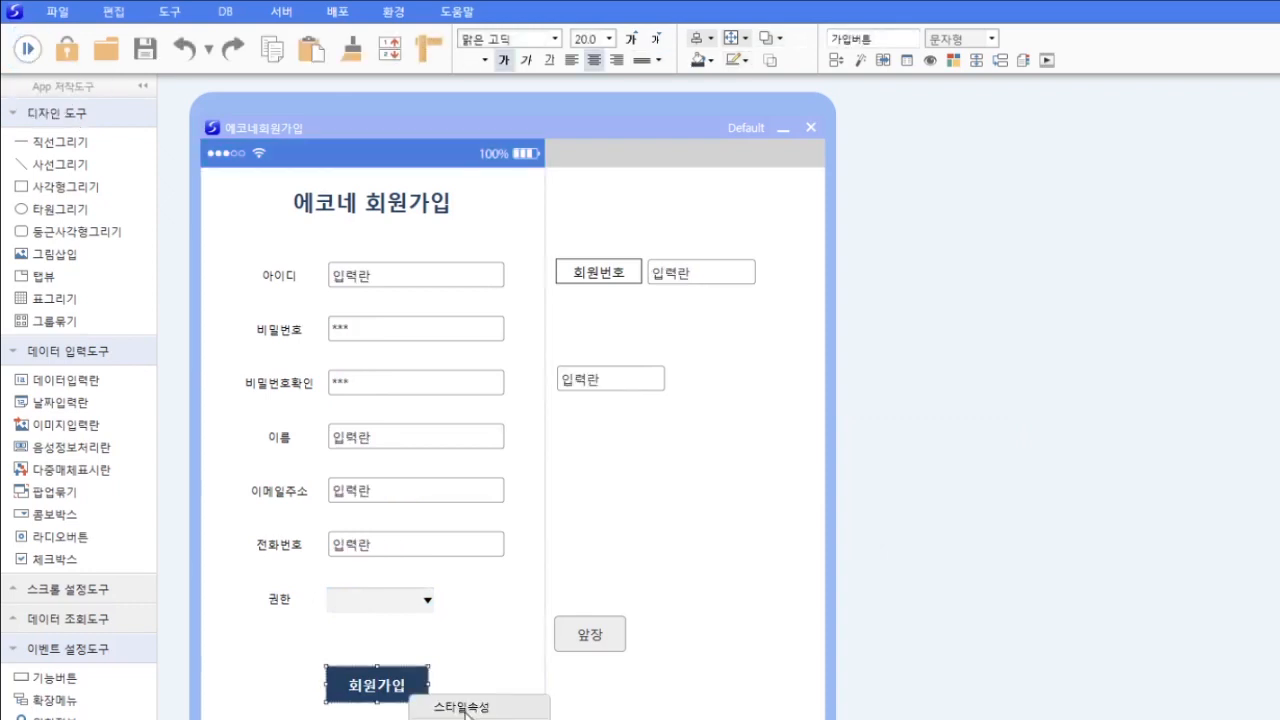
left_click(463, 709)
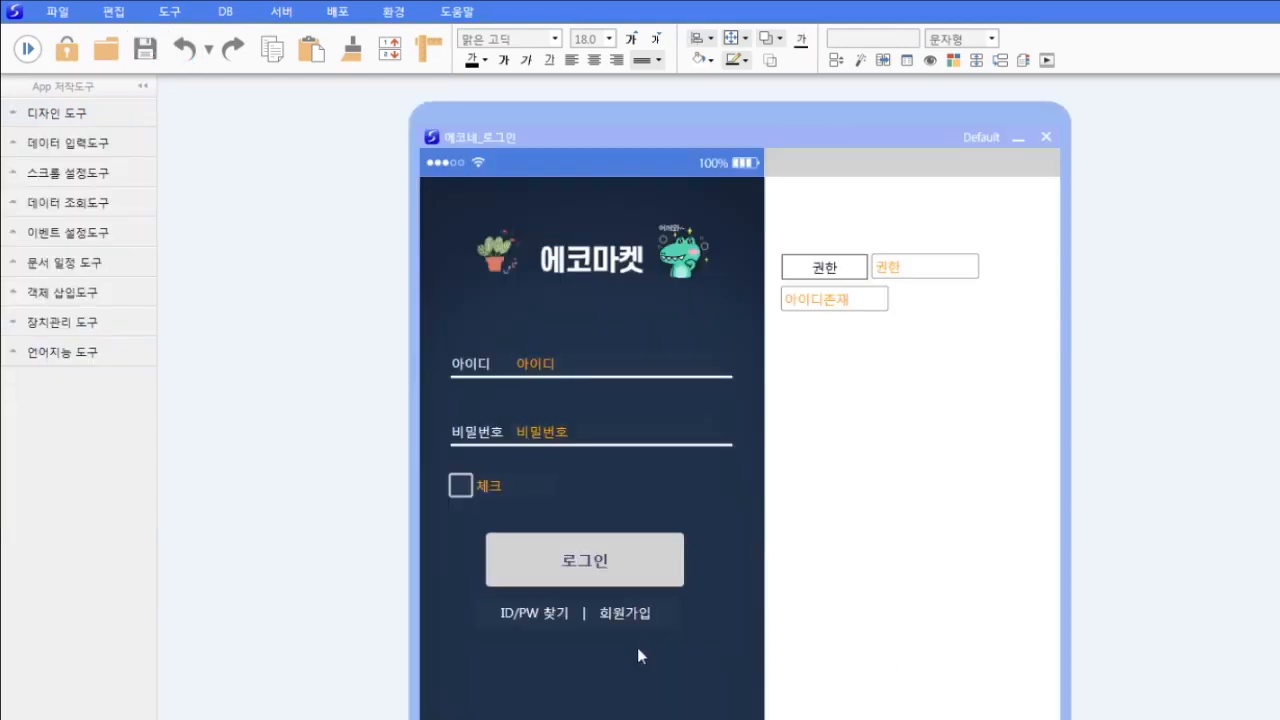
- Save the login model over the existing 에코네_로그인 file
left_click_drag(866, 137, 826, 143)
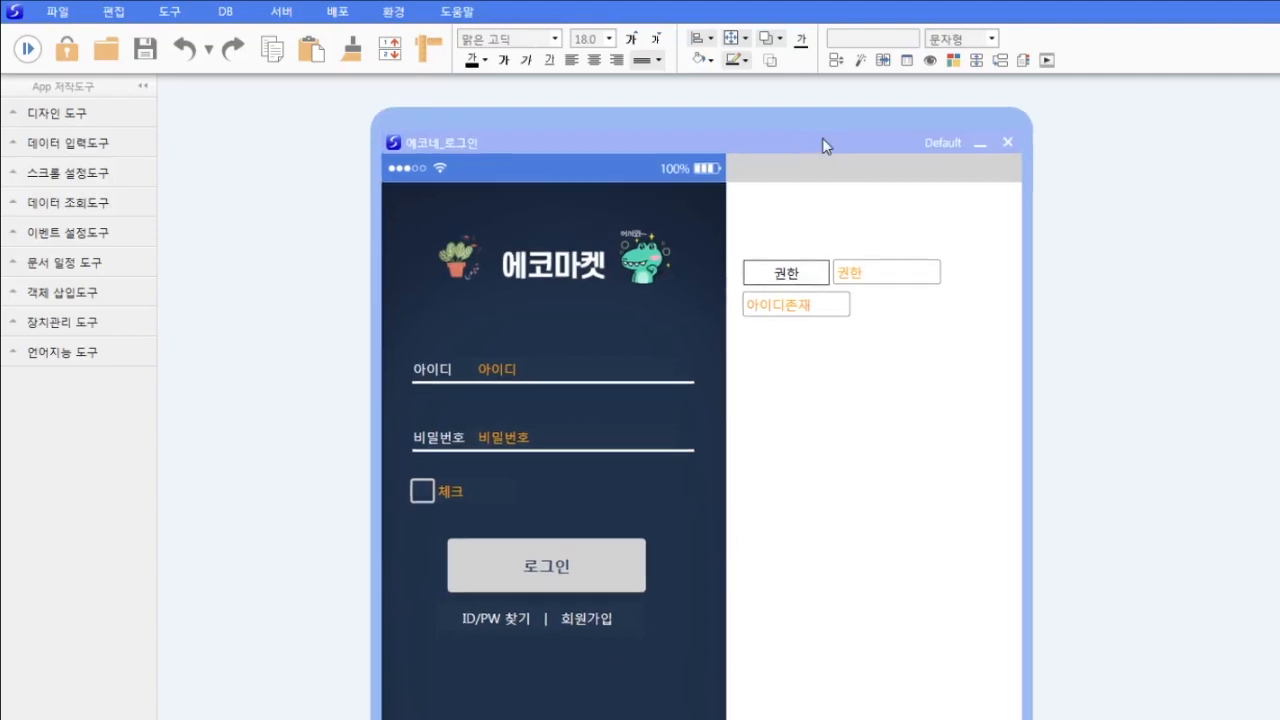
left_click(57, 11)
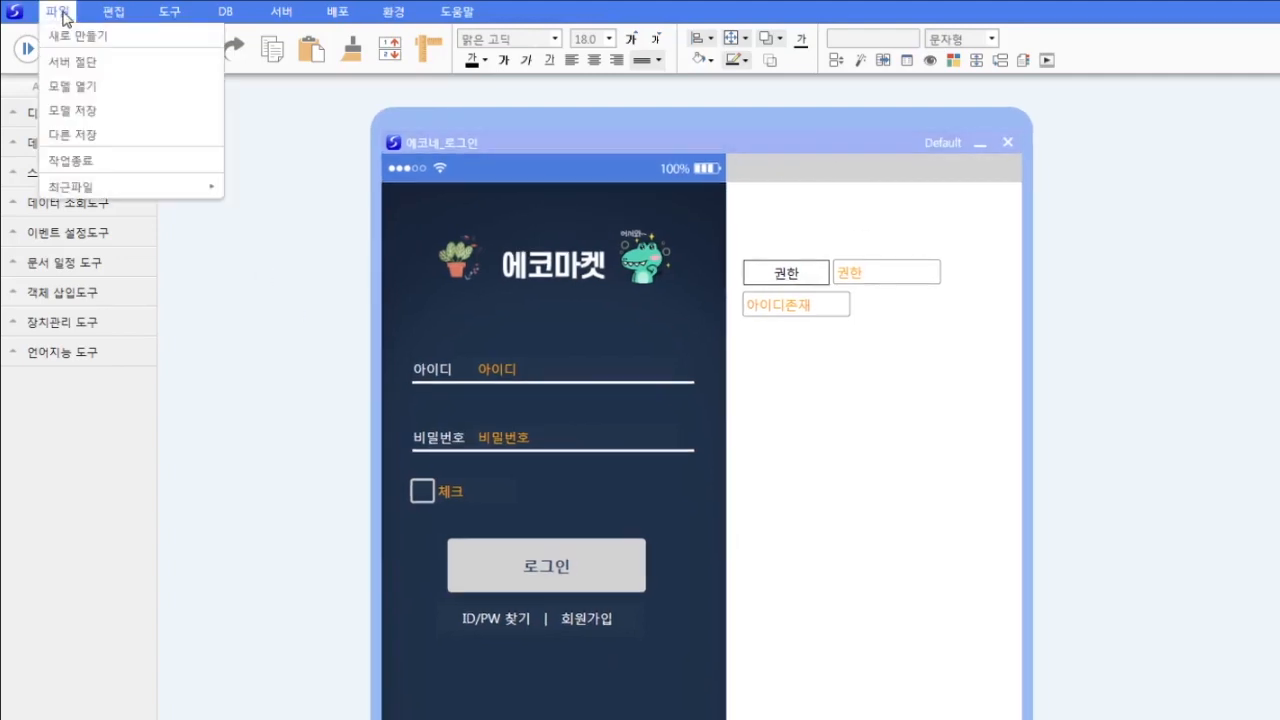
left_click(72, 134)
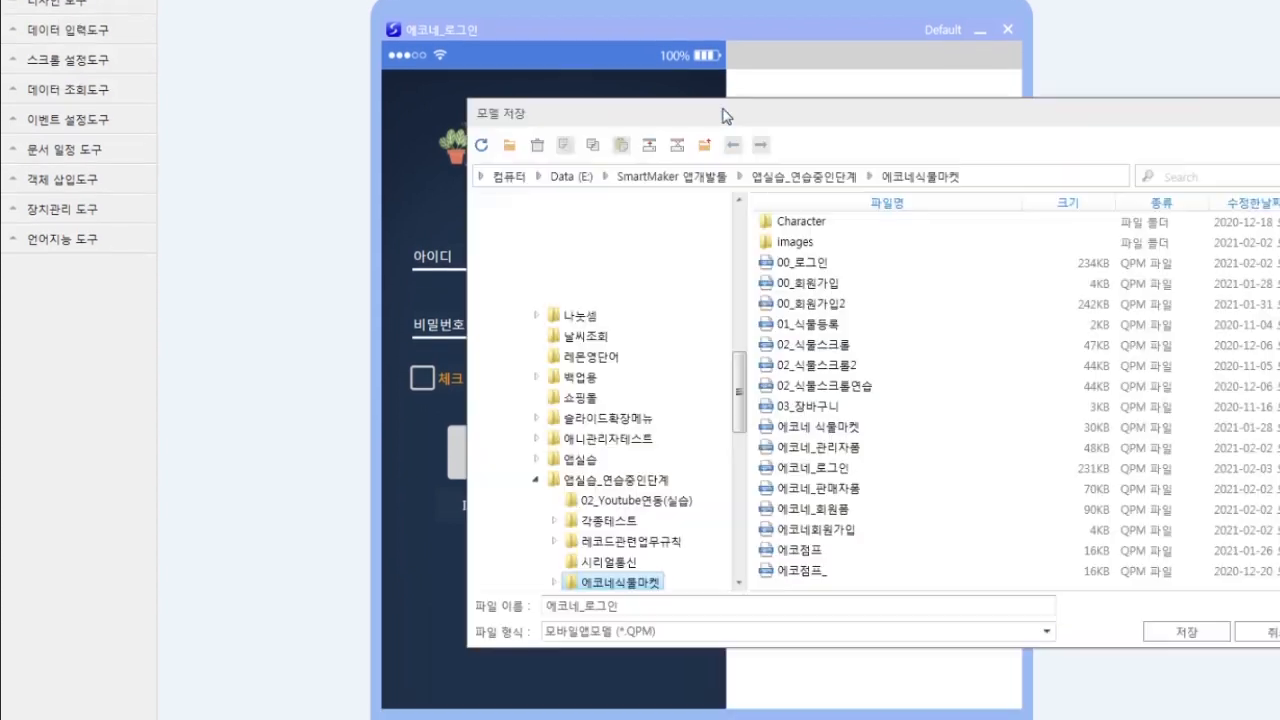
left_click(812, 468)
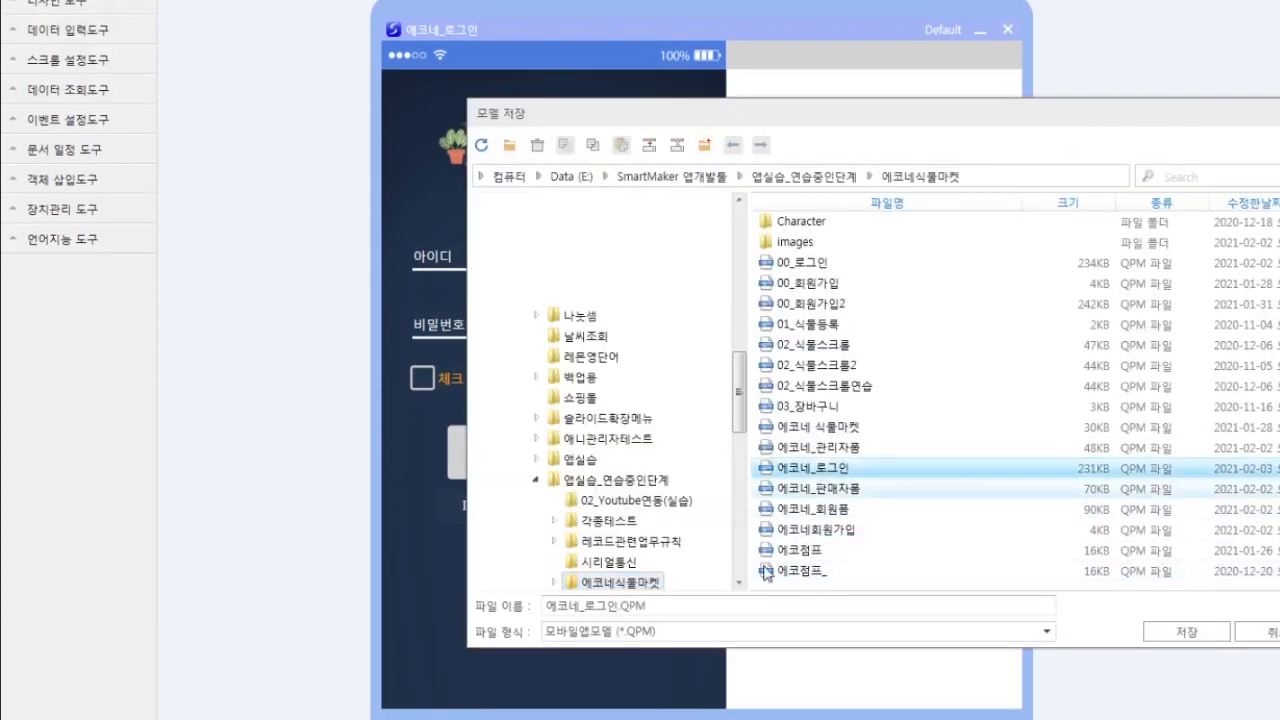
left_click(1210, 638)
left_click(856, 423)
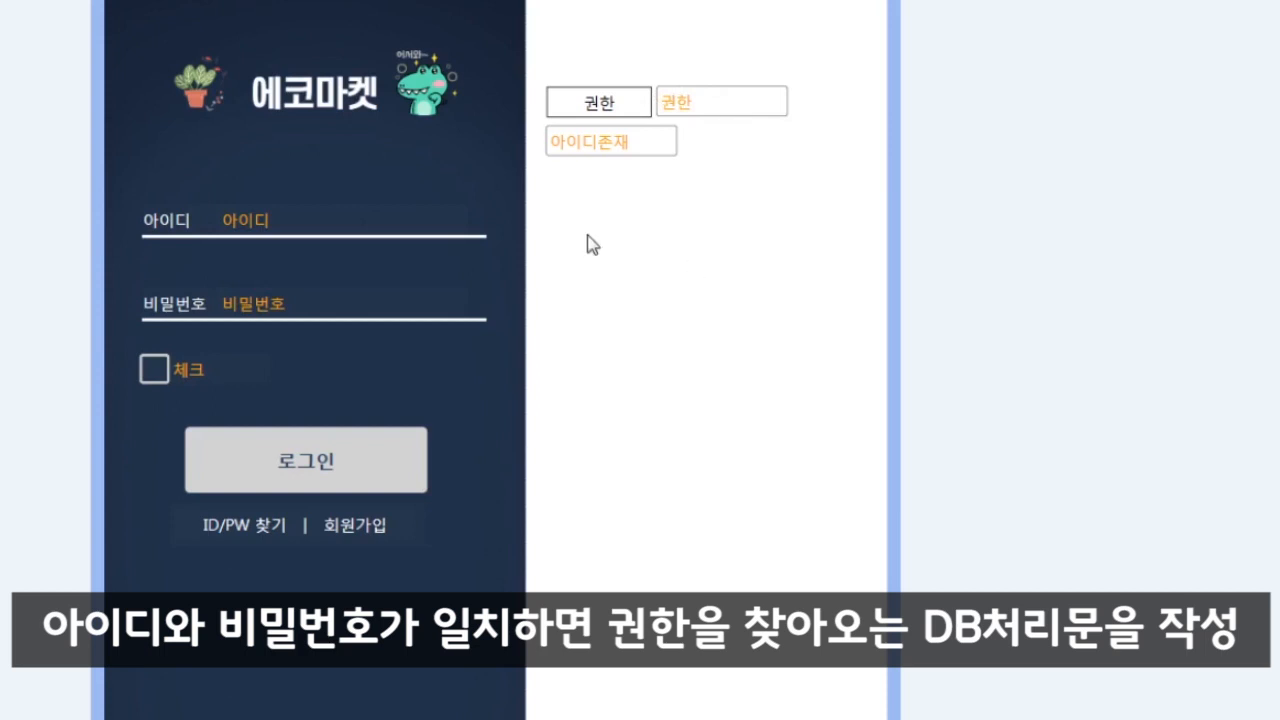
- Open the login form's DB processing objects and create a new object named 회원체크
right_click(627, 262)
left_click(713, 366)
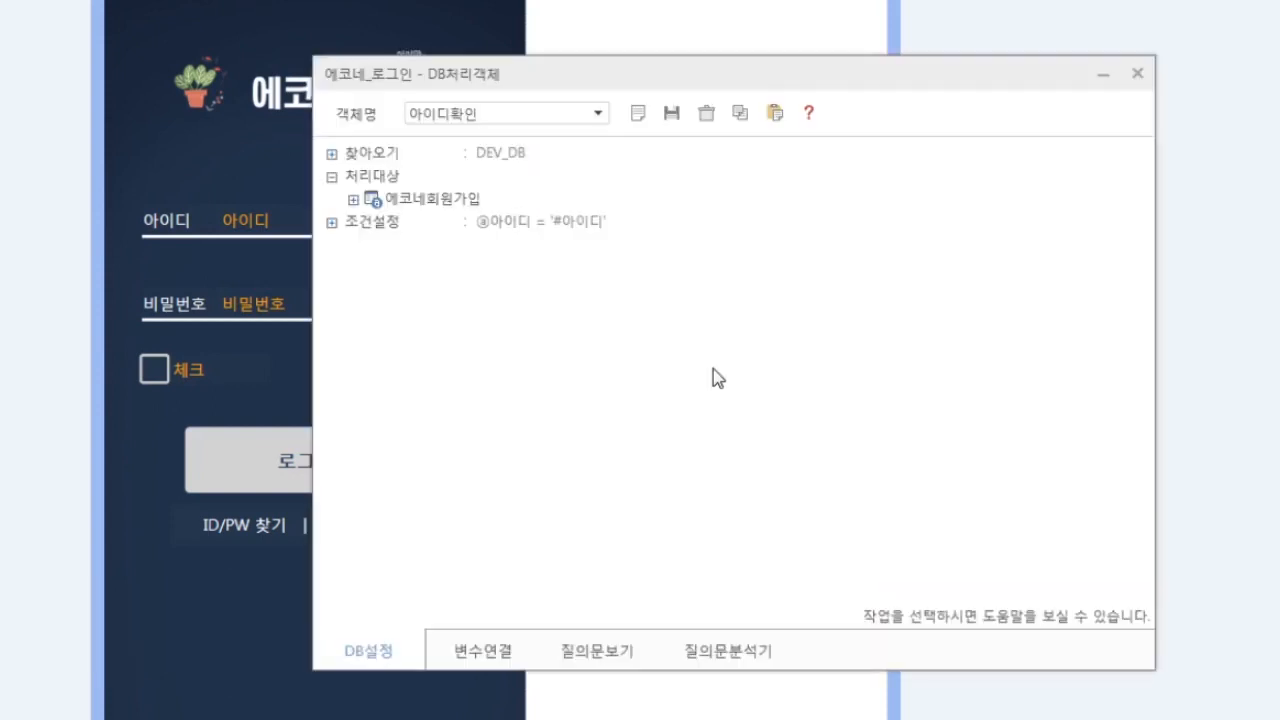
left_click_drag(680, 74, 891, 185)
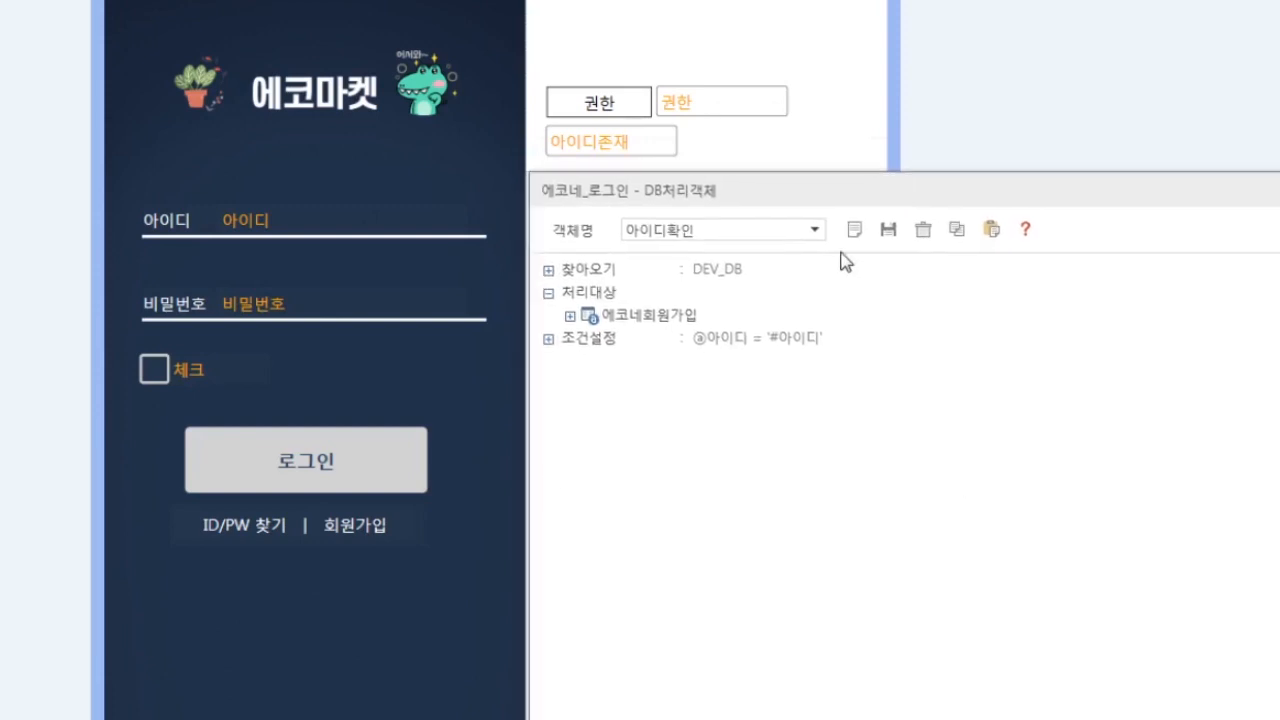
left_click(815, 230)
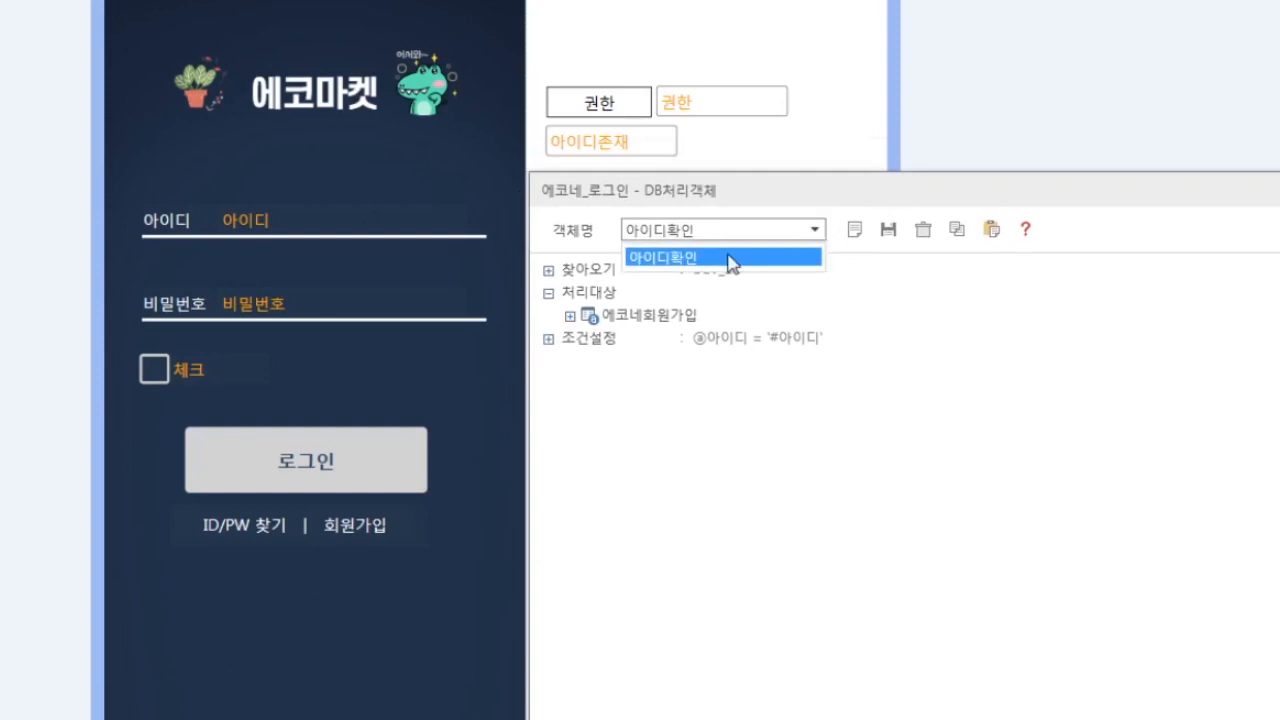
left_click(814, 259)
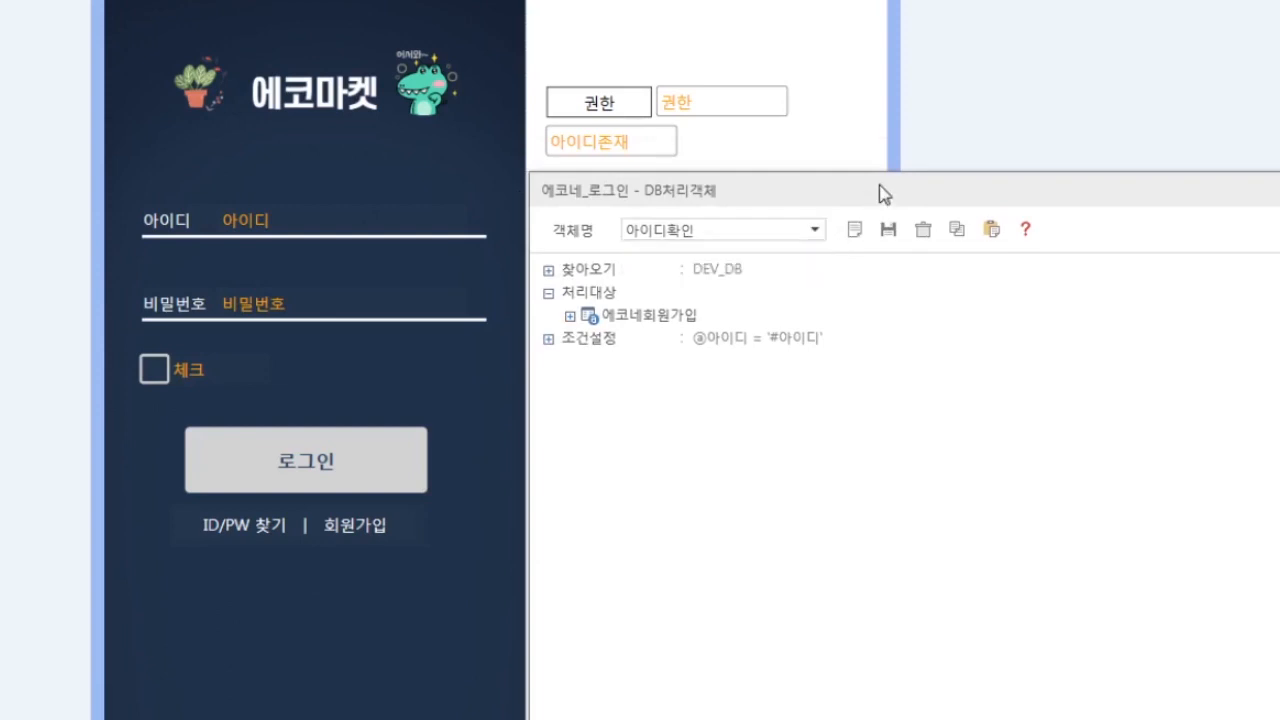
left_click(856, 240)
type("회원")
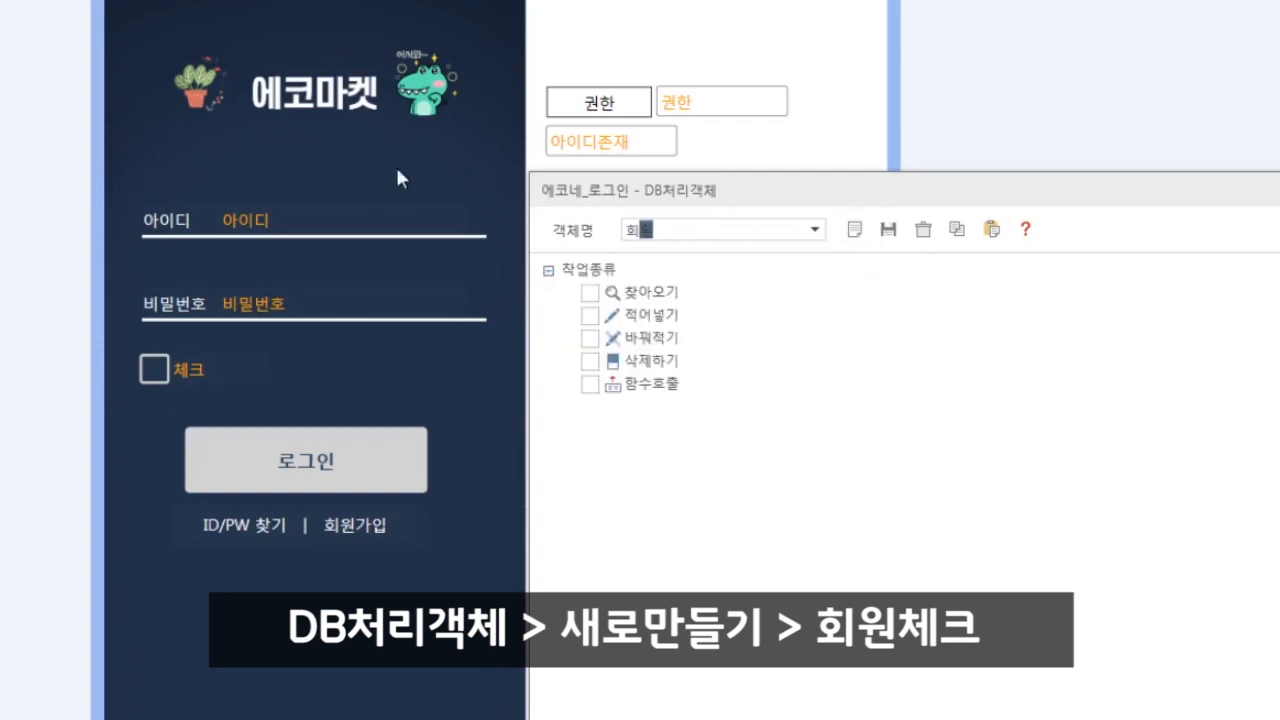
type("체크")
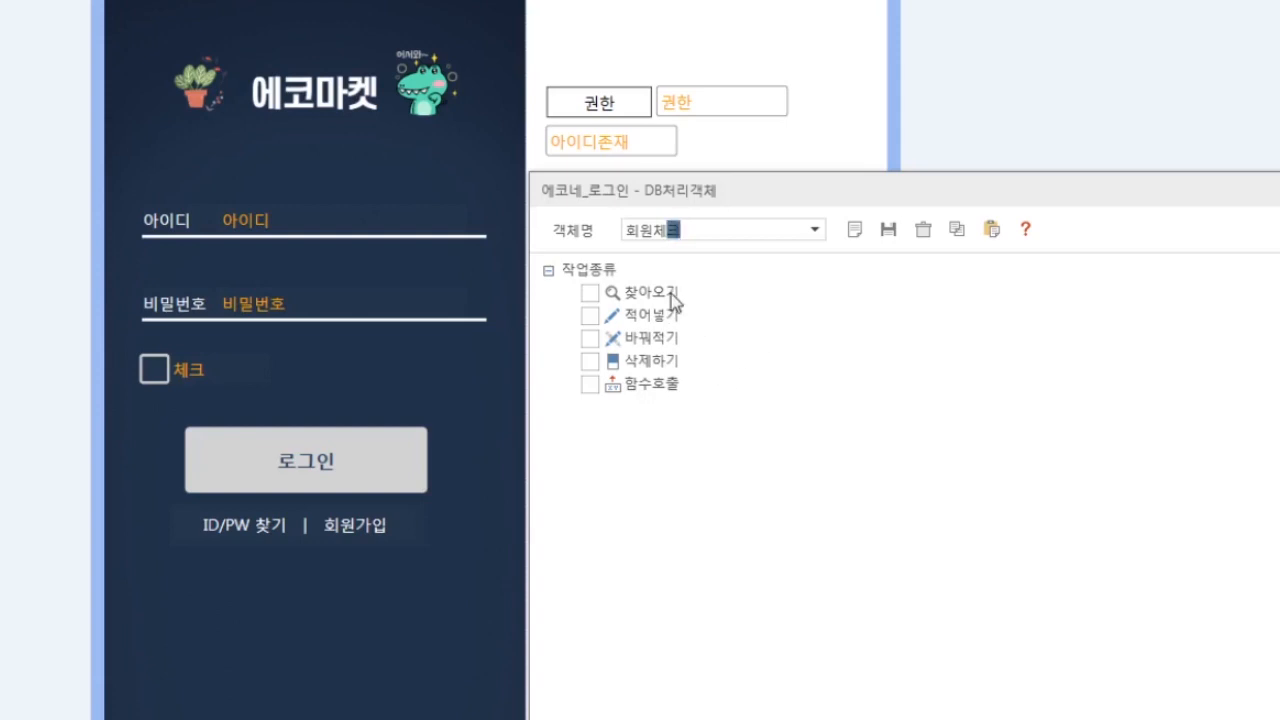
- Set 회원체크 to 찾아오기 from DEV_DB, targeting the 에코네회원가입 table
left_click(591, 293)
left_click(611, 338)
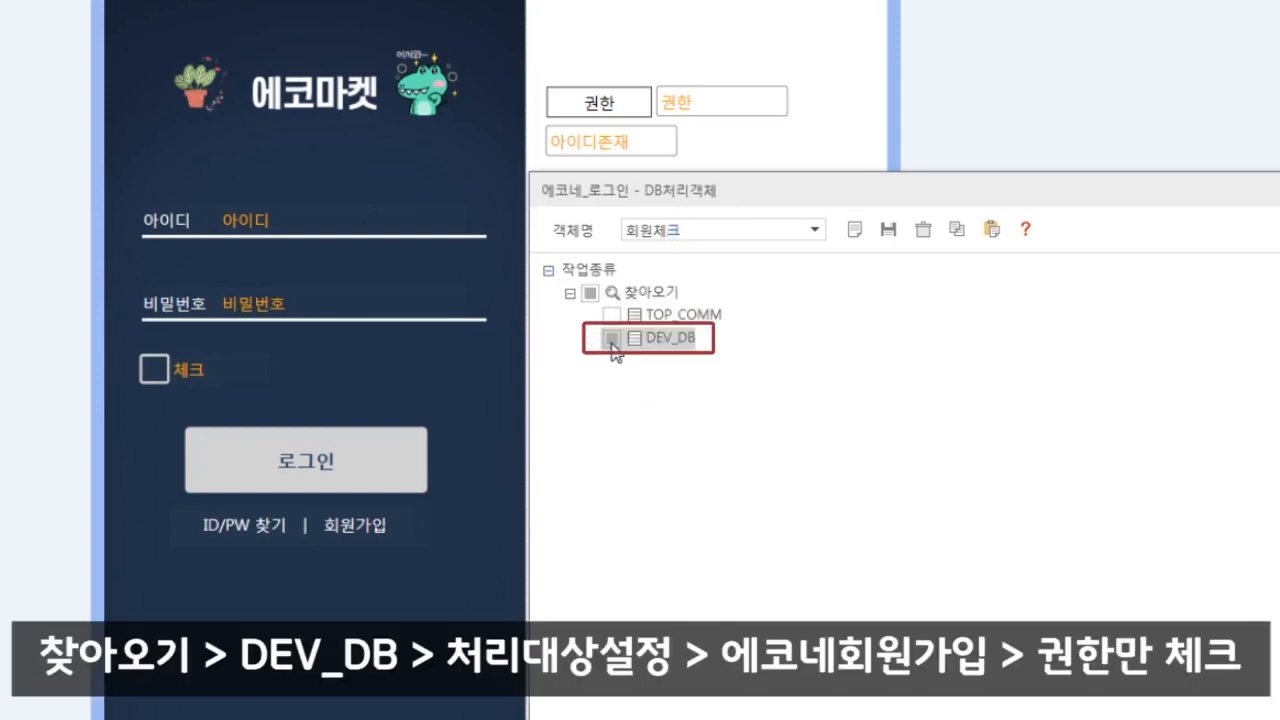
right_click(1134, 458)
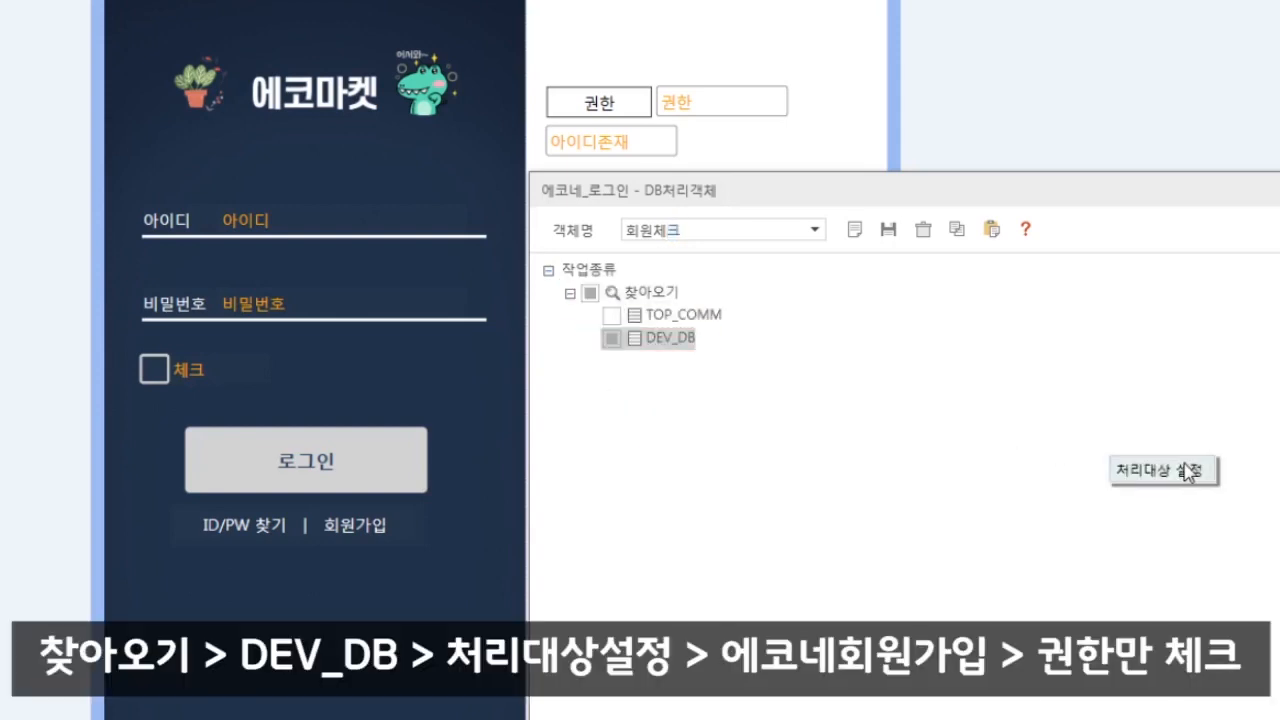
left_click(1175, 475)
scroll(680, 470, "down", 10)
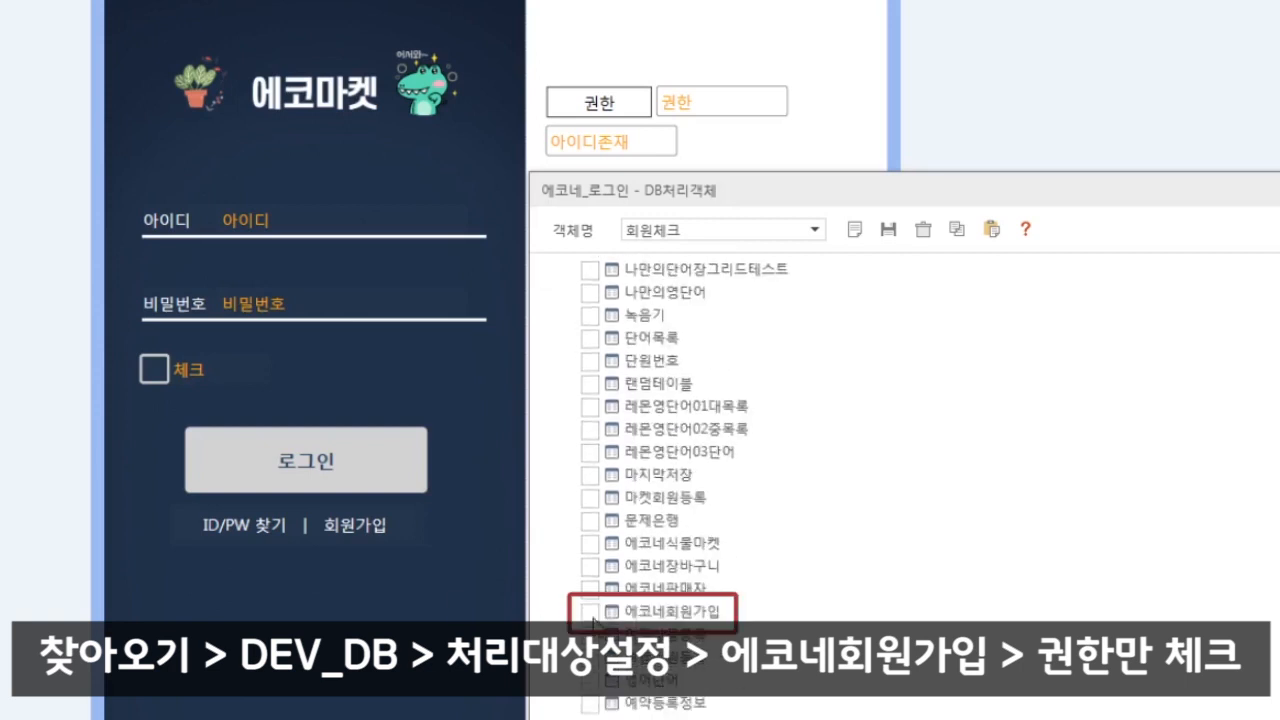
left_click(590, 611)
- Clear all 에코네회원가입 columns and check only 권한 for retrieval
right_click(1178, 458)
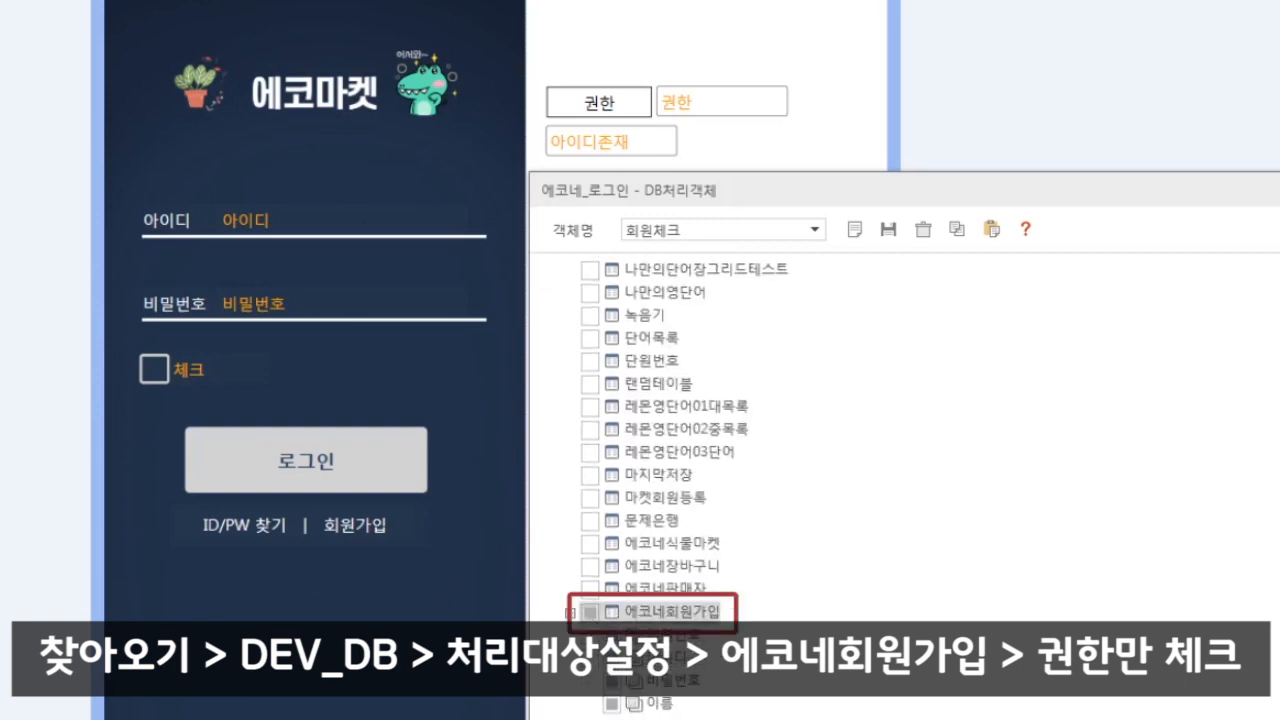
scroll(664, 450, "down", 4)
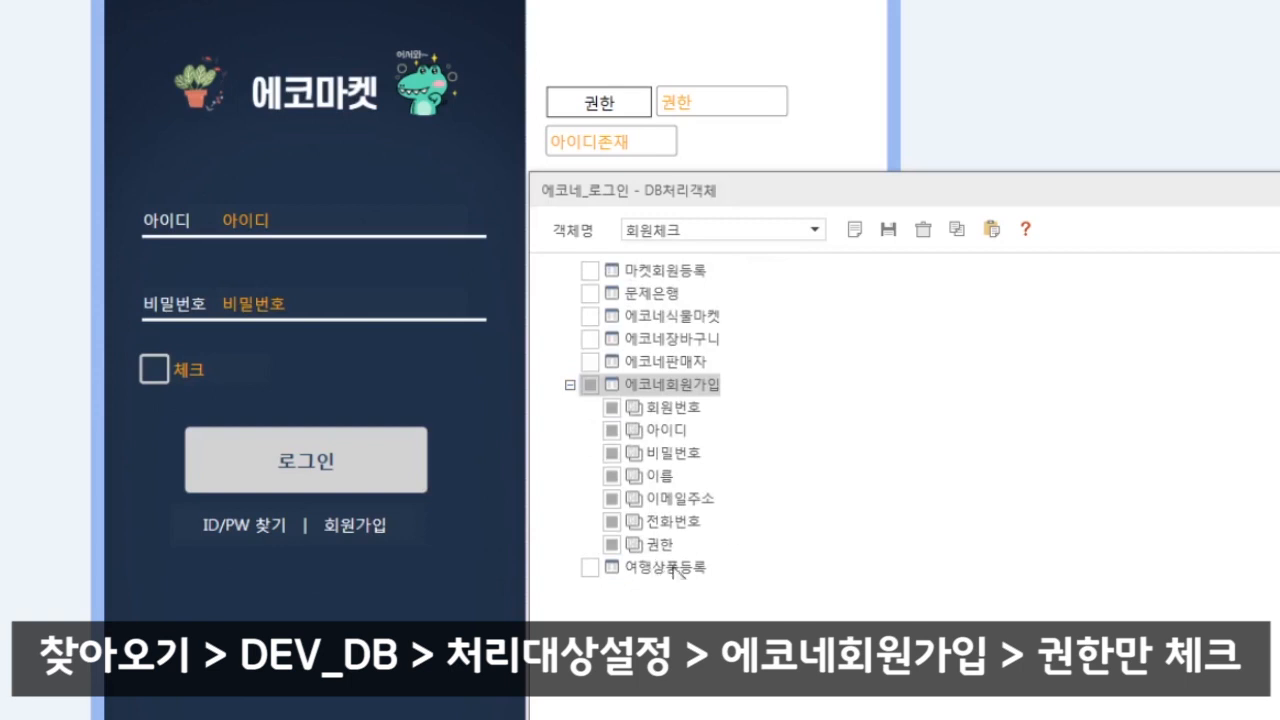
left_click(590, 385)
left_click(612, 544)
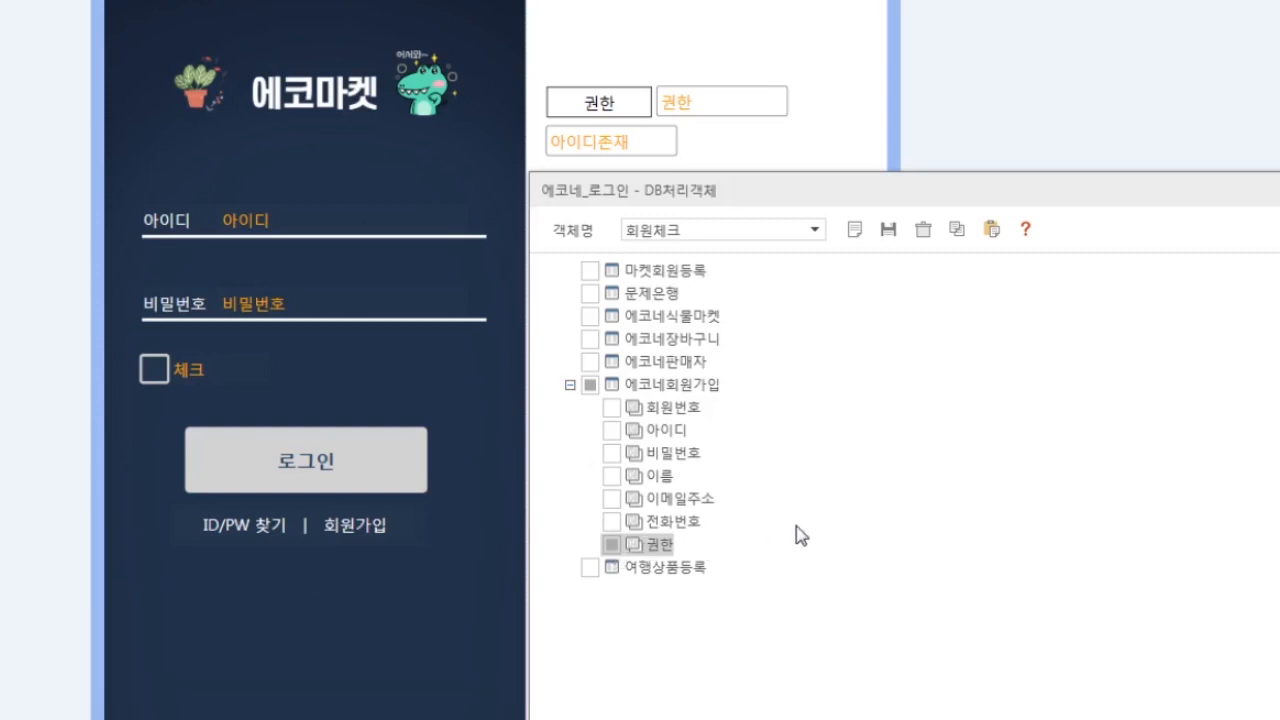
right_click(1113, 466)
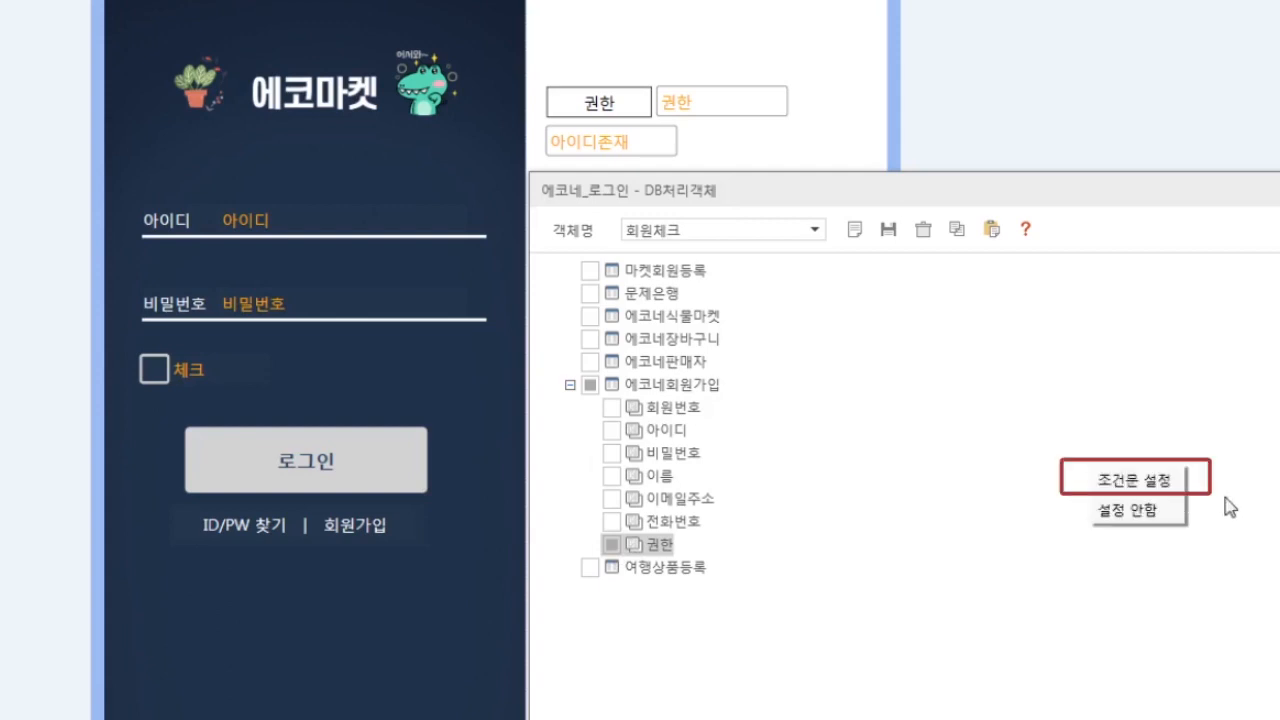
left_click(1153, 481)
left_click(638, 340)
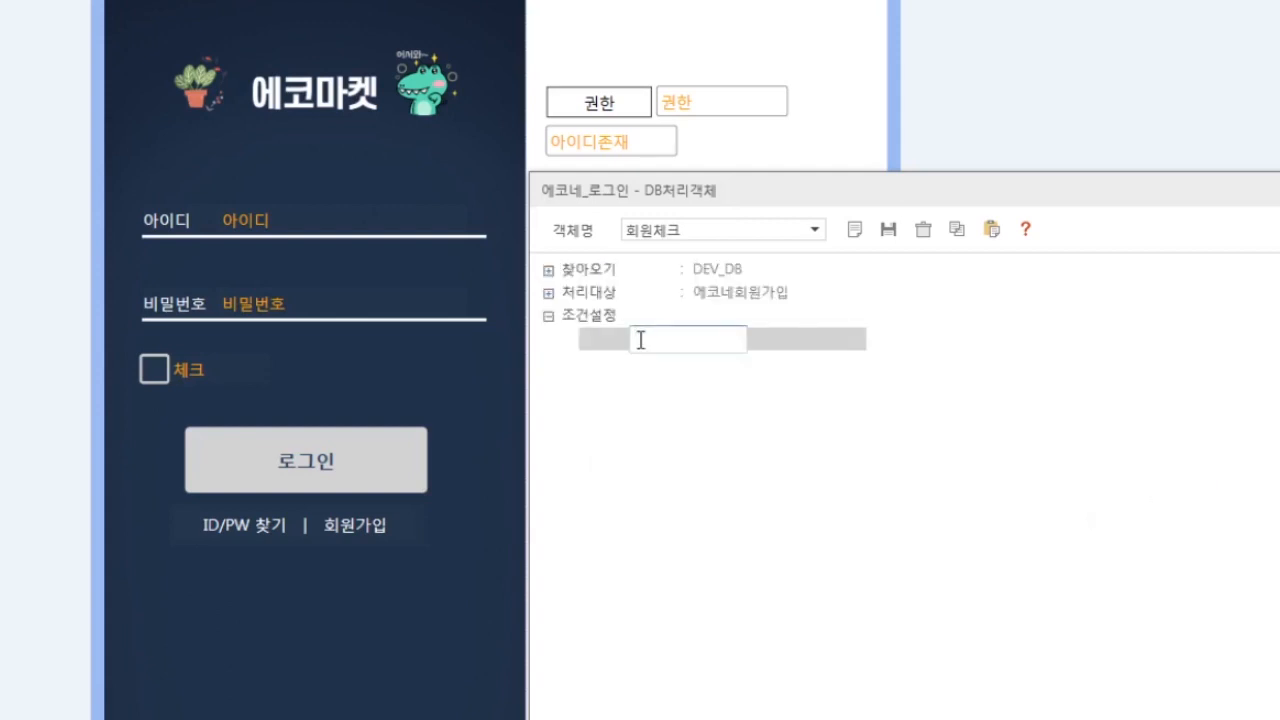
right_click(640, 340)
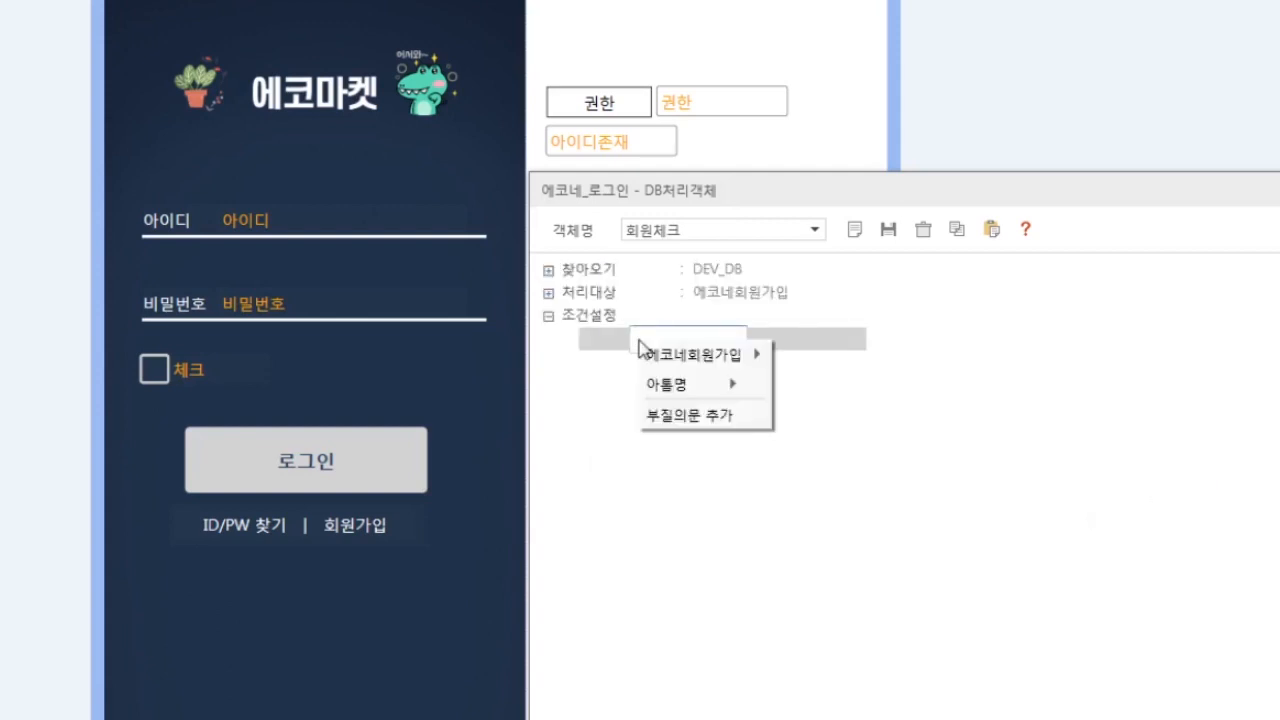
mouse_move(658, 362)
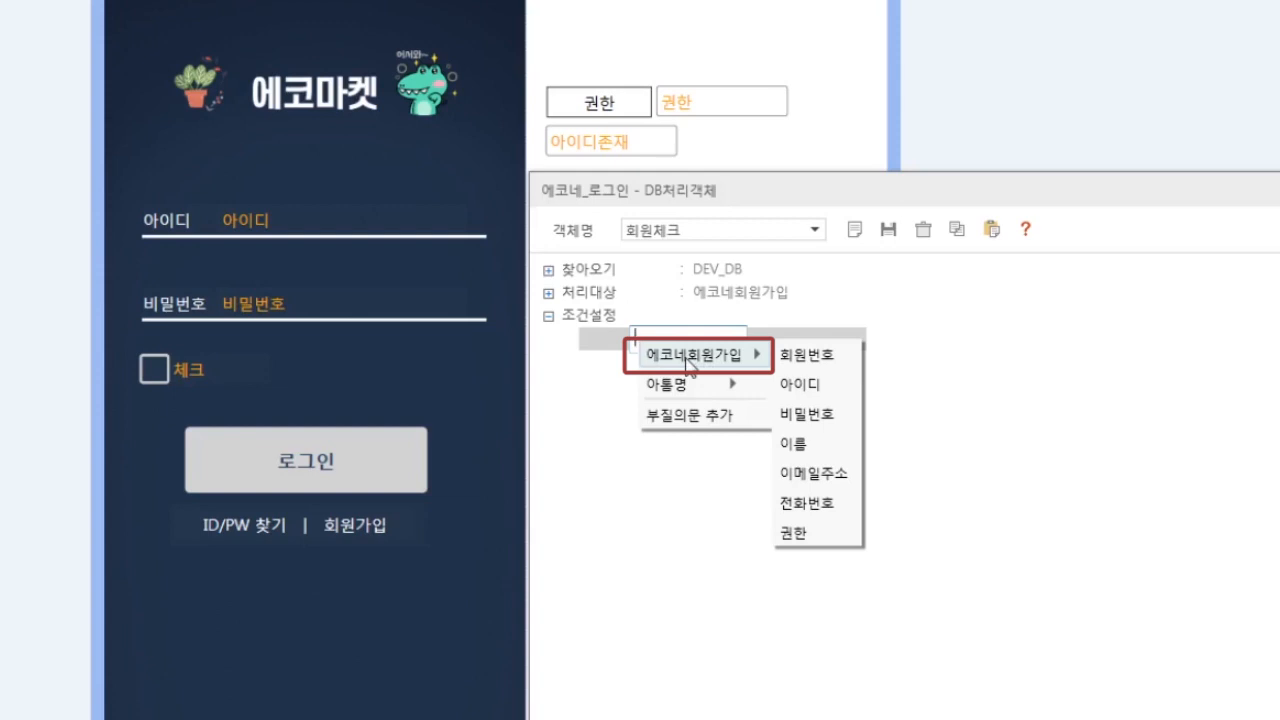
left_click(822, 388)
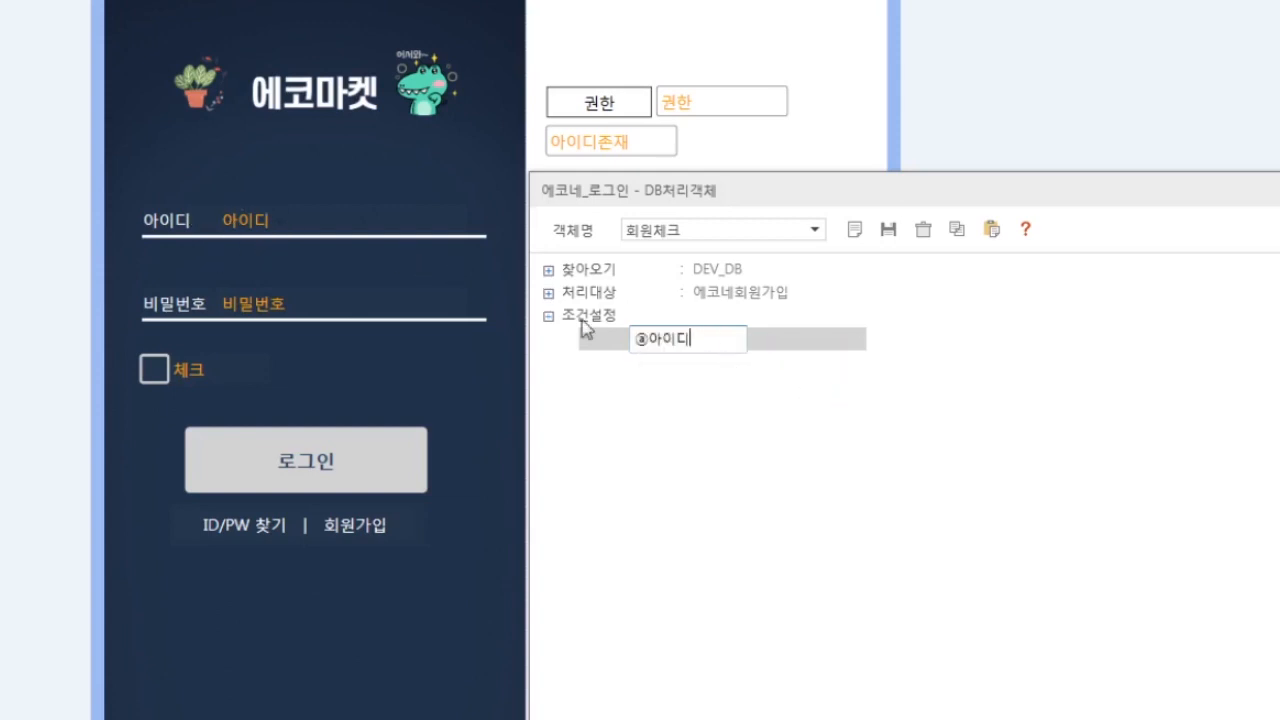
right_click(718, 346)
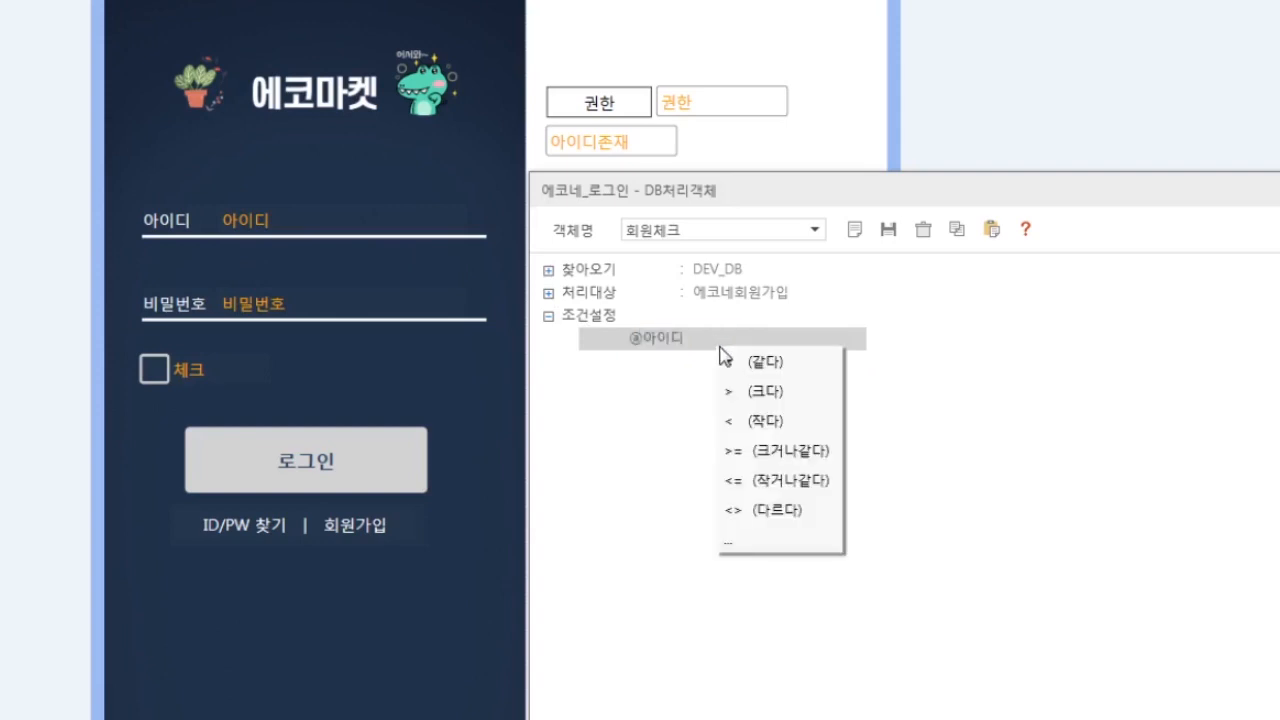
left_click(762, 363)
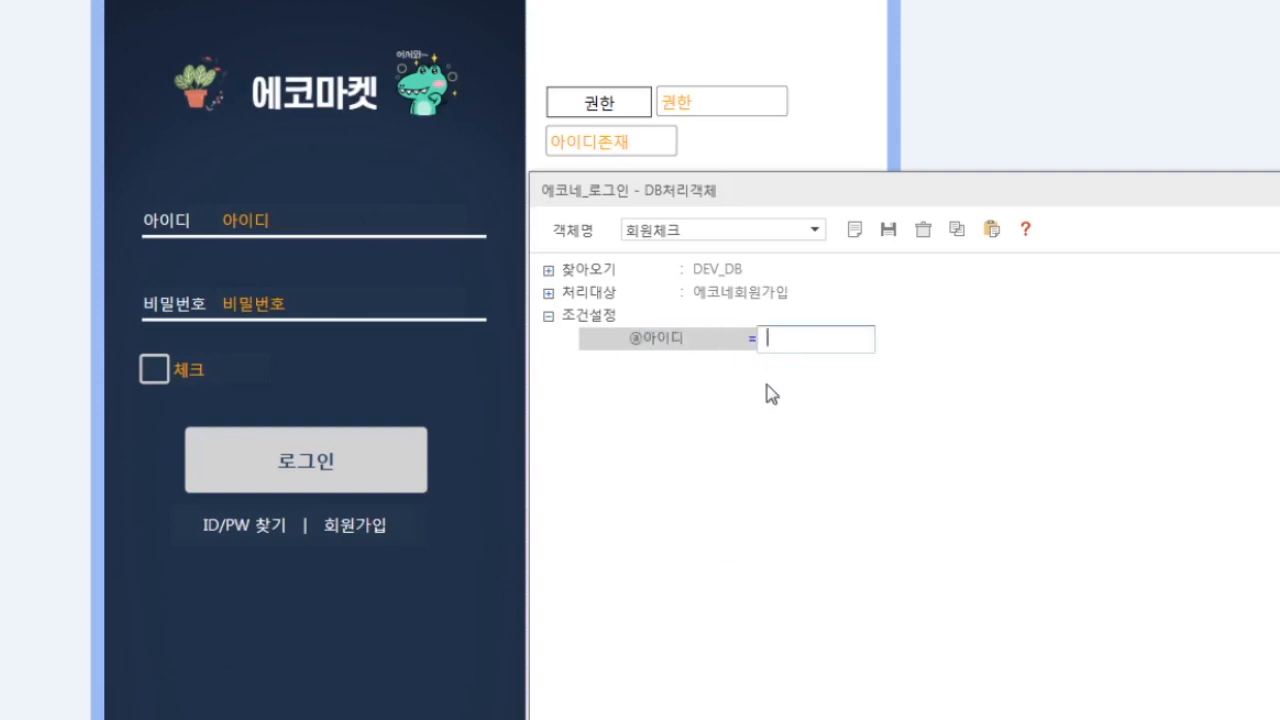
right_click(775, 335)
mouse_move(818, 380)
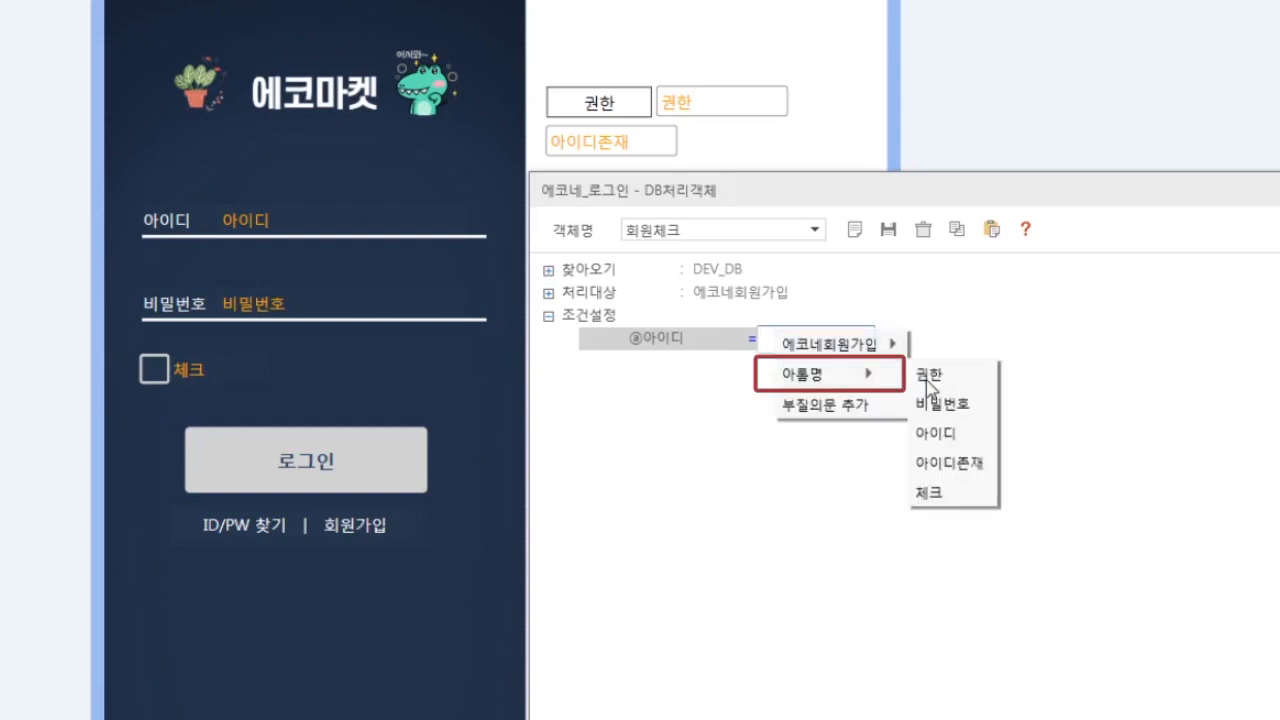
left_click(935, 433)
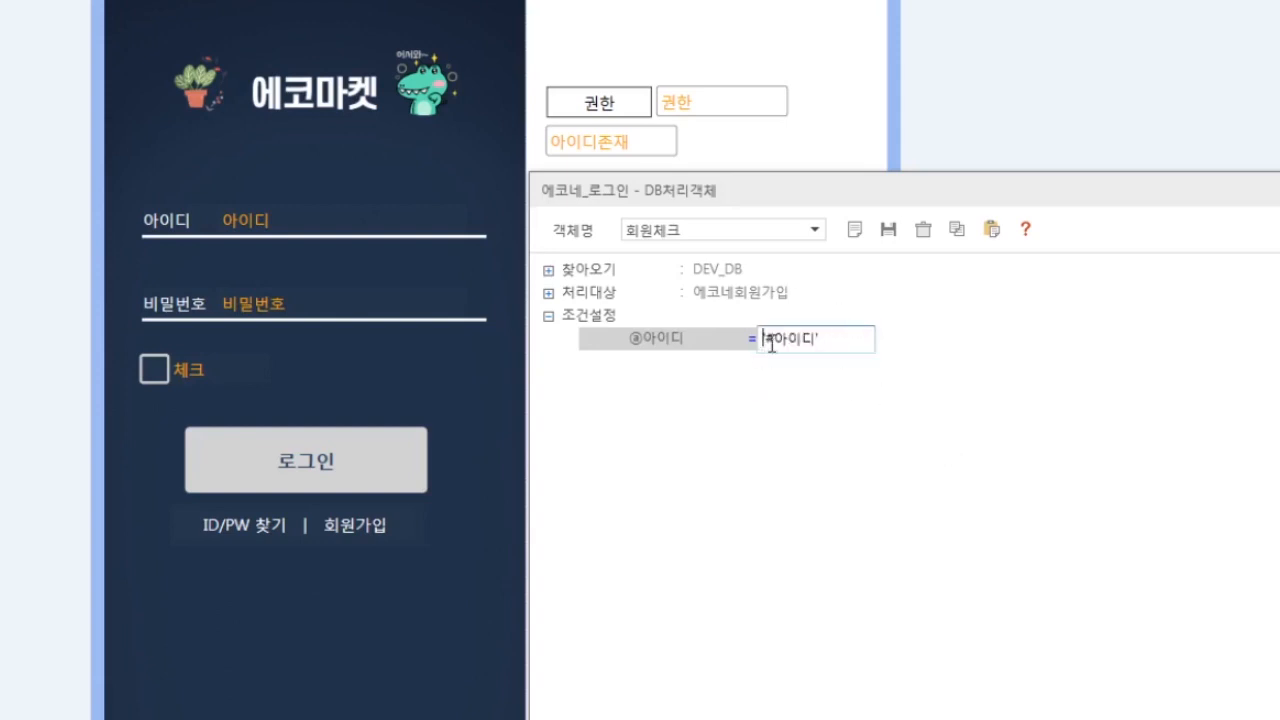
right_click(856, 341)
left_click(868, 350)
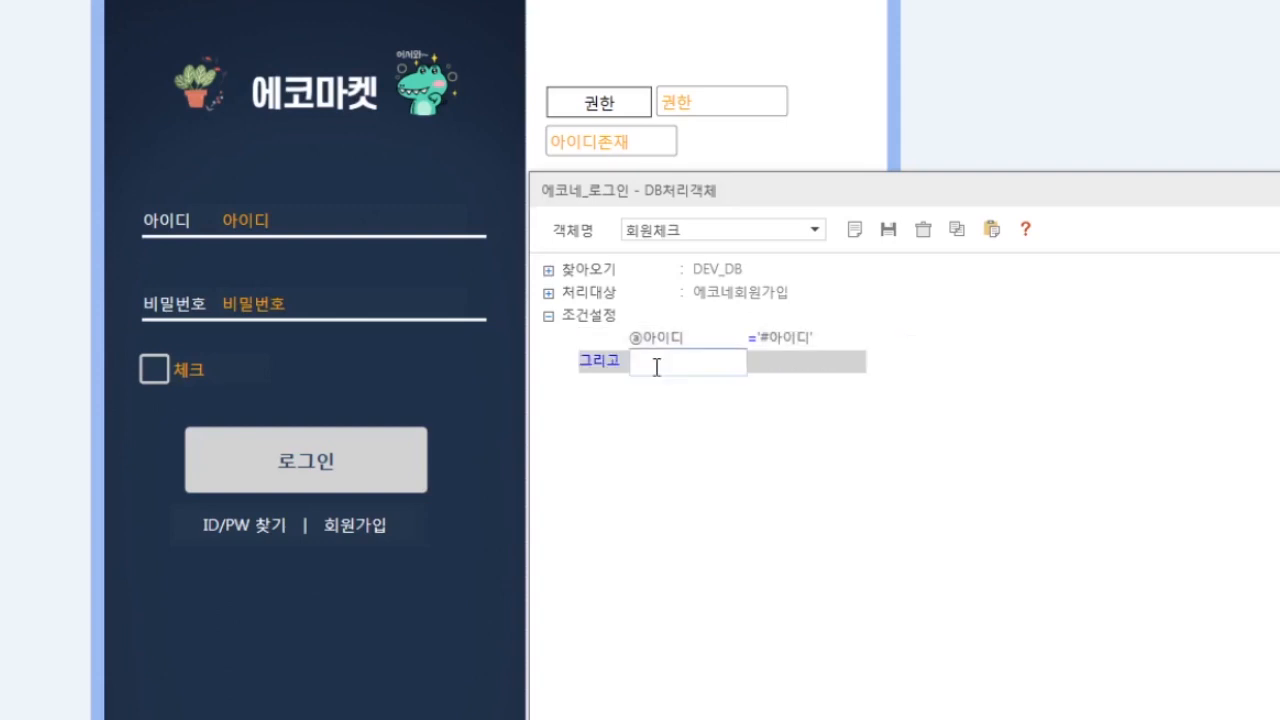
right_click(656, 363)
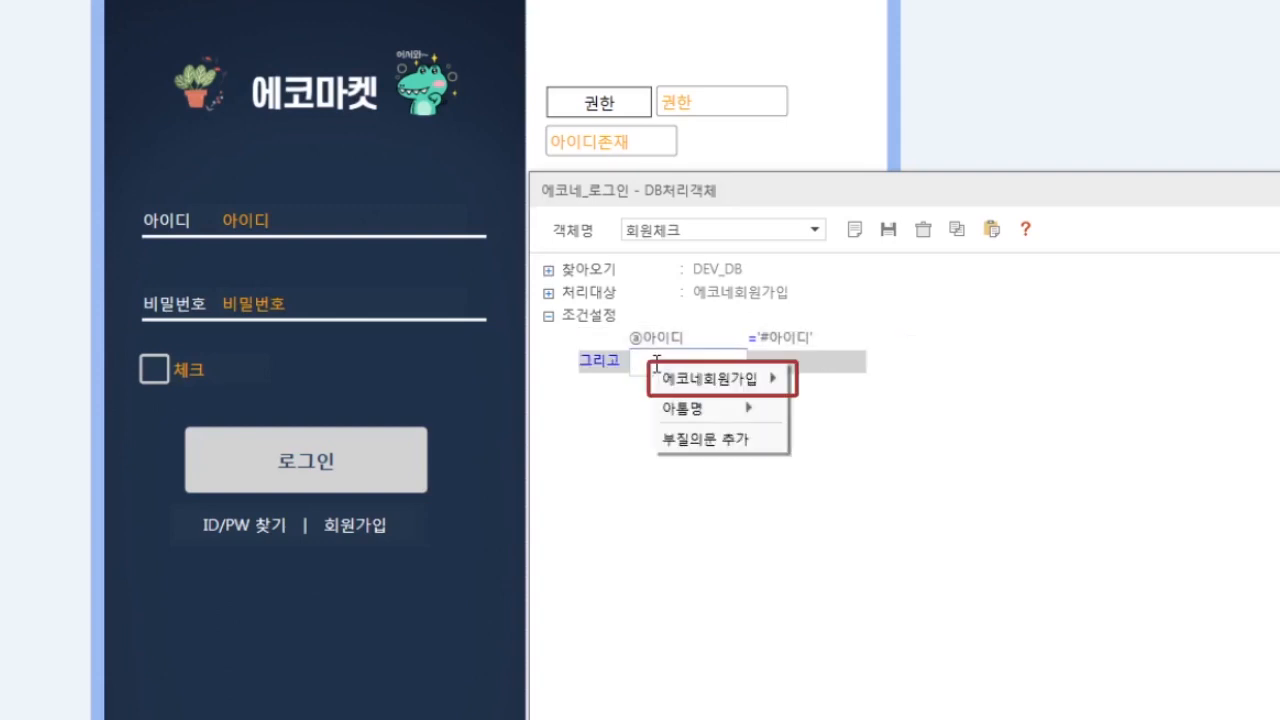
mouse_move(715, 378)
left_click(826, 440)
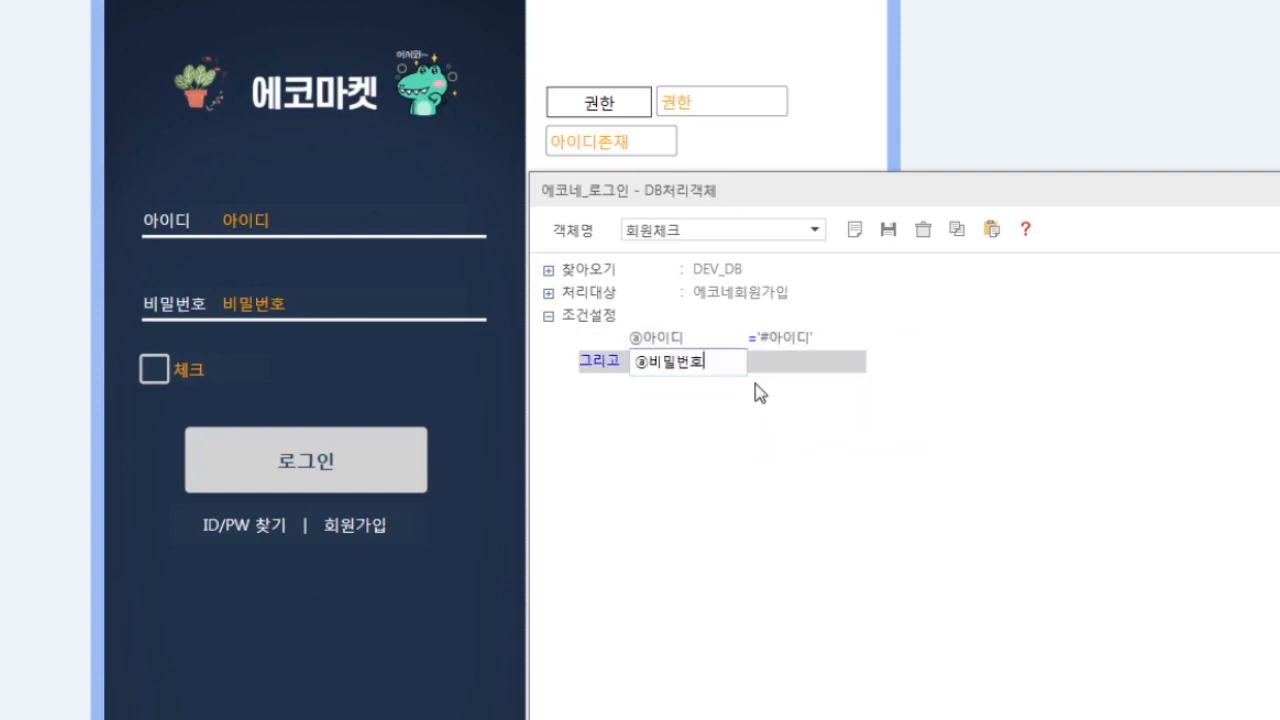
left_click(754, 366)
left_click(758, 380)
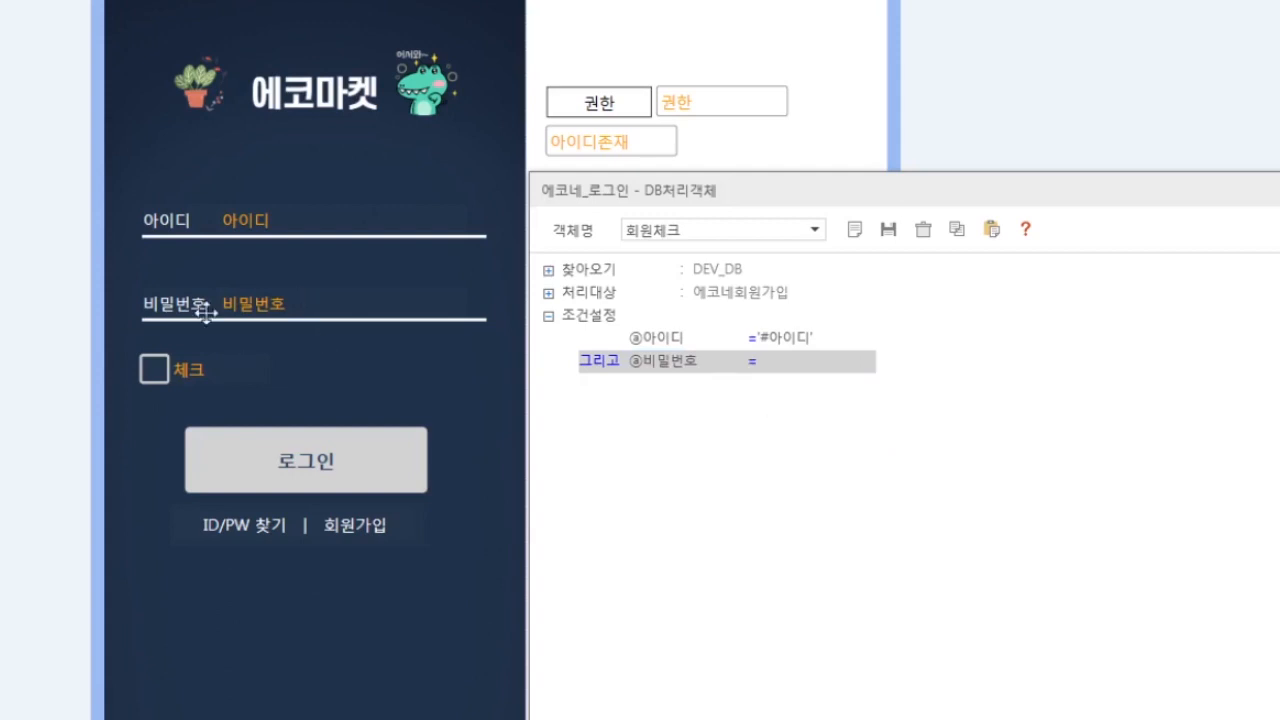
left_click(760, 362)
right_click(765, 369)
mouse_move(803, 420)
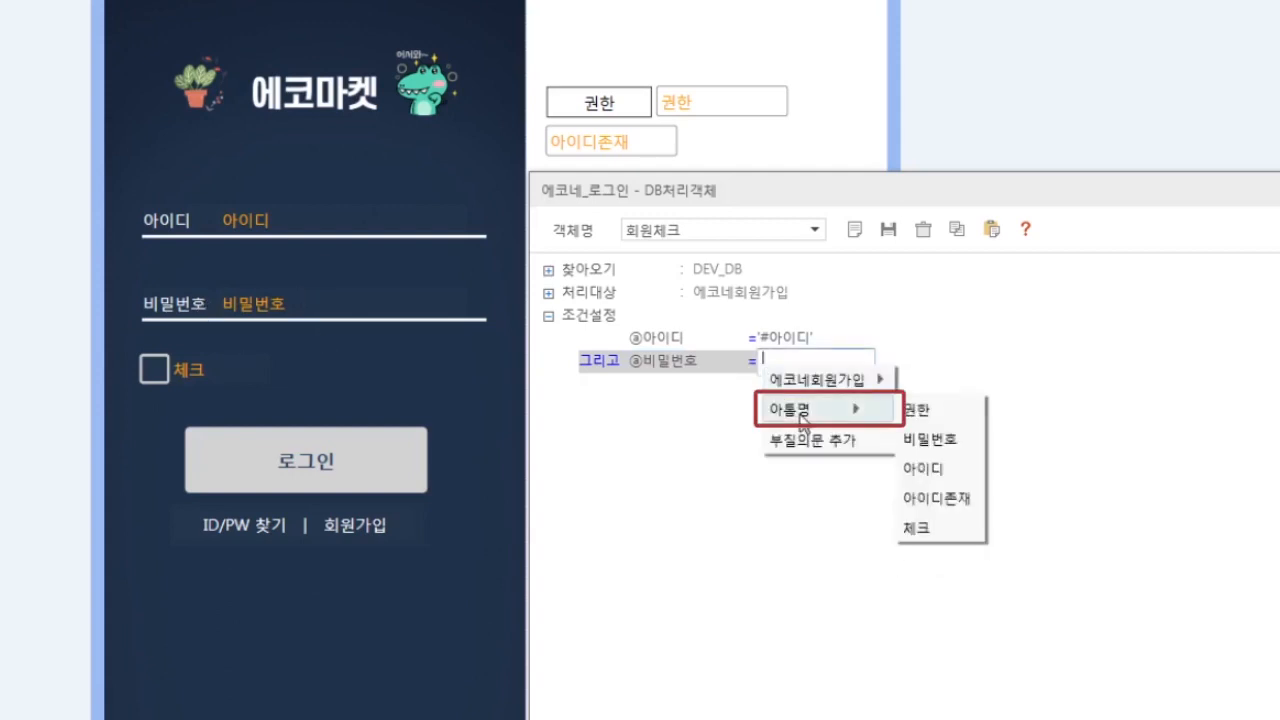
left_click(945, 440)
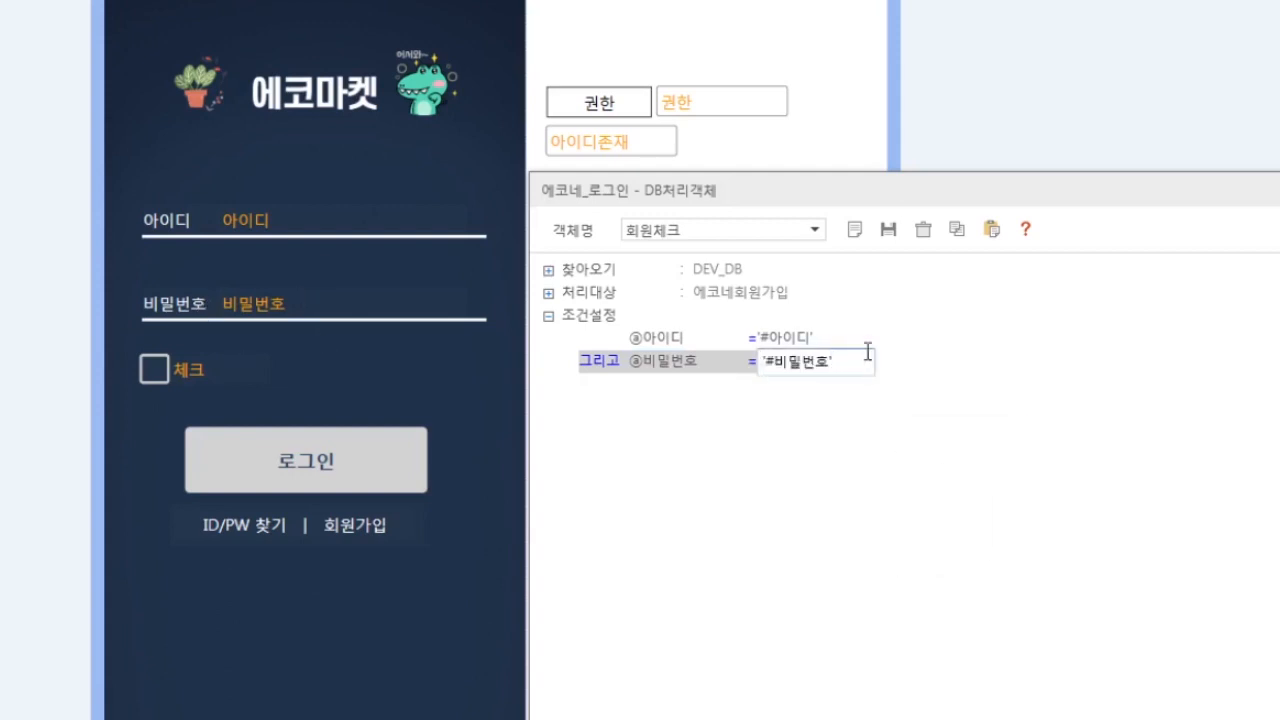
left_click_drag(873, 199, 872, 199)
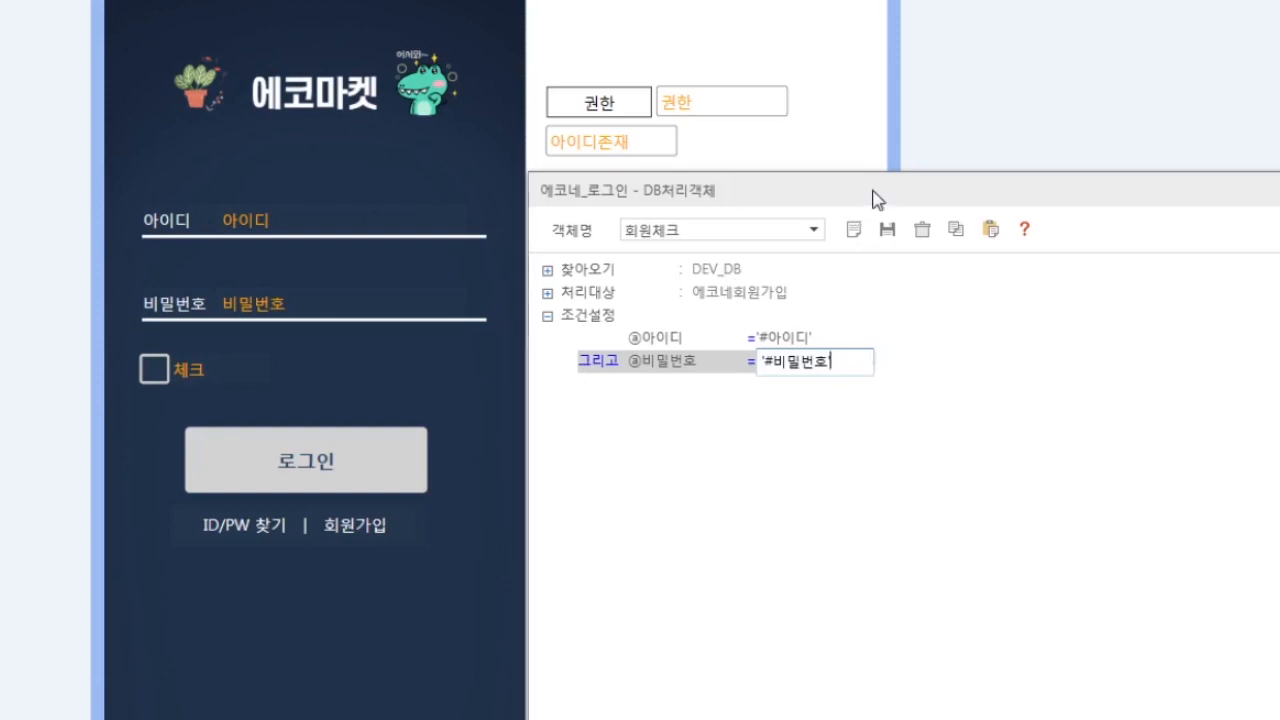
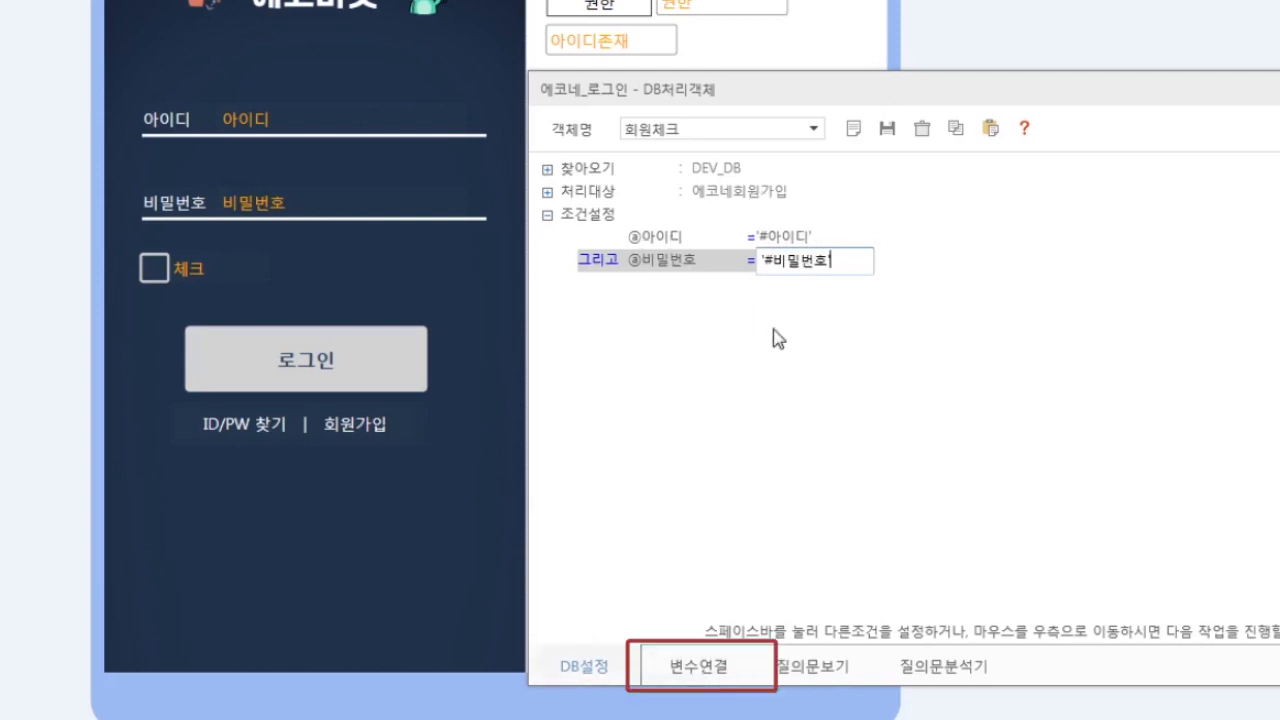
- Map 회원체크's 권한 result to the form's #권한 field, then save and close the DB object
left_click(700, 668)
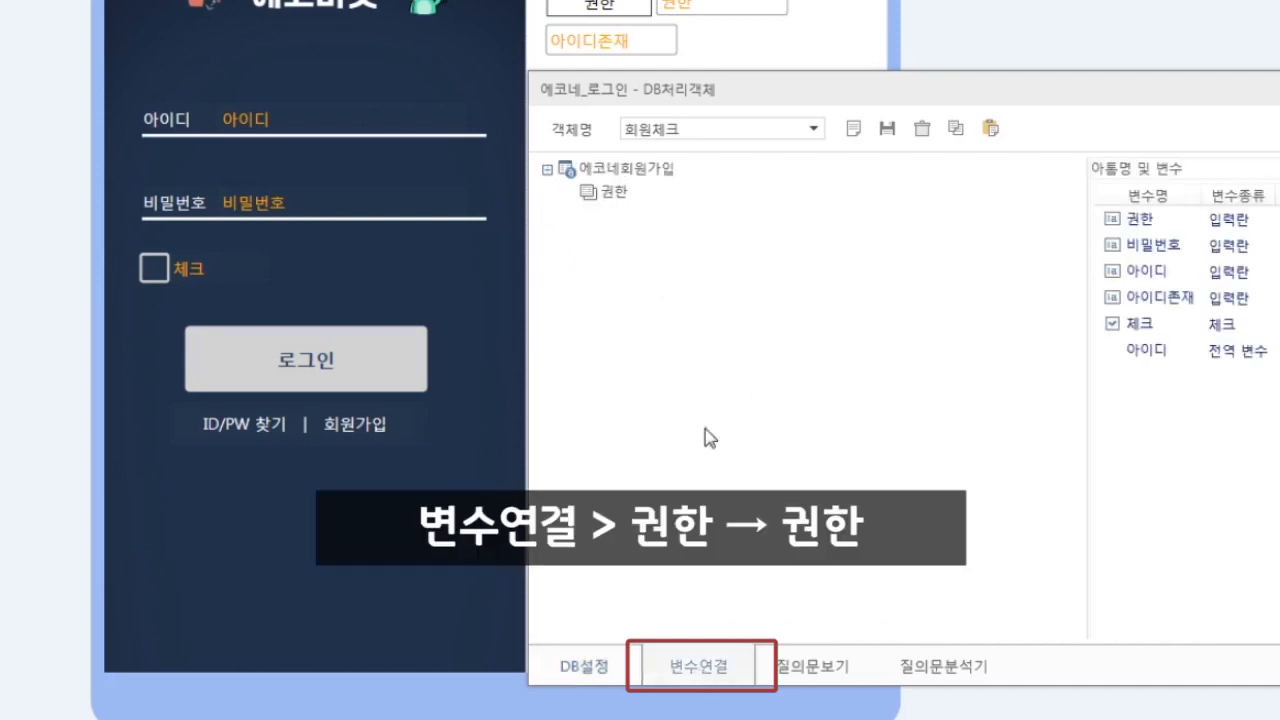
left_click_drag(1100, 220, 717, 208)
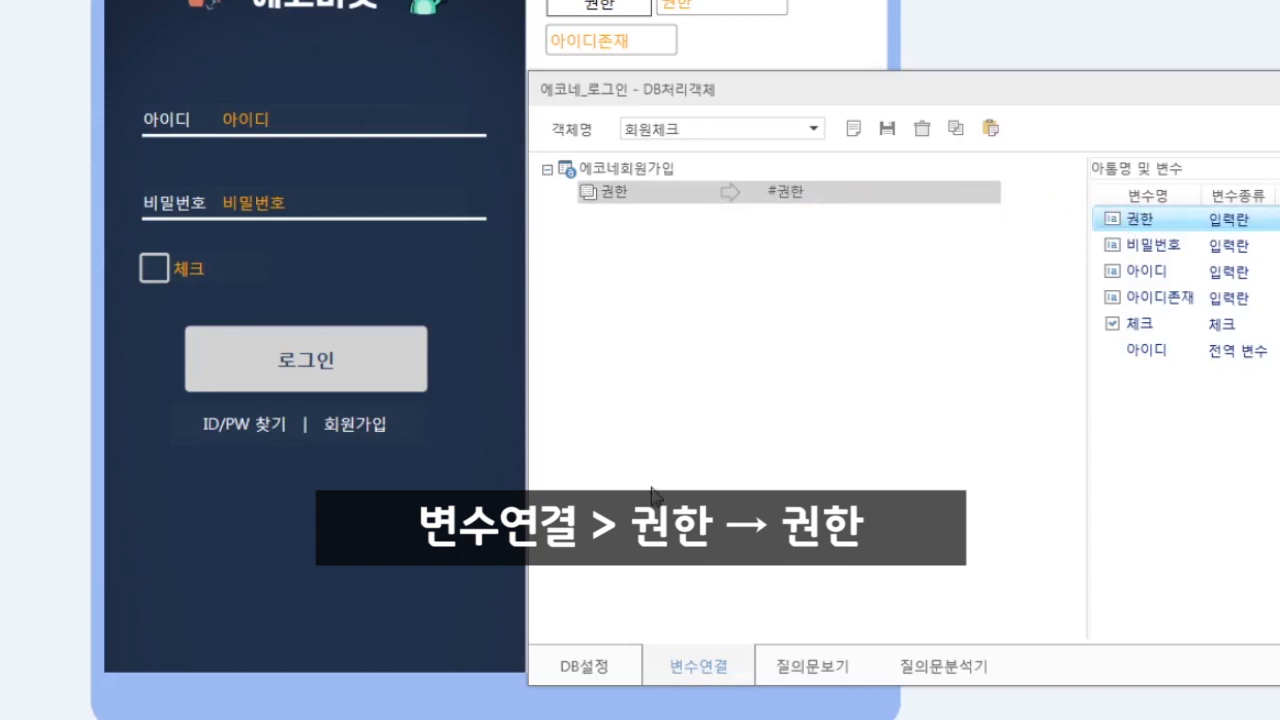
left_click(887, 128)
left_click(729, 391)
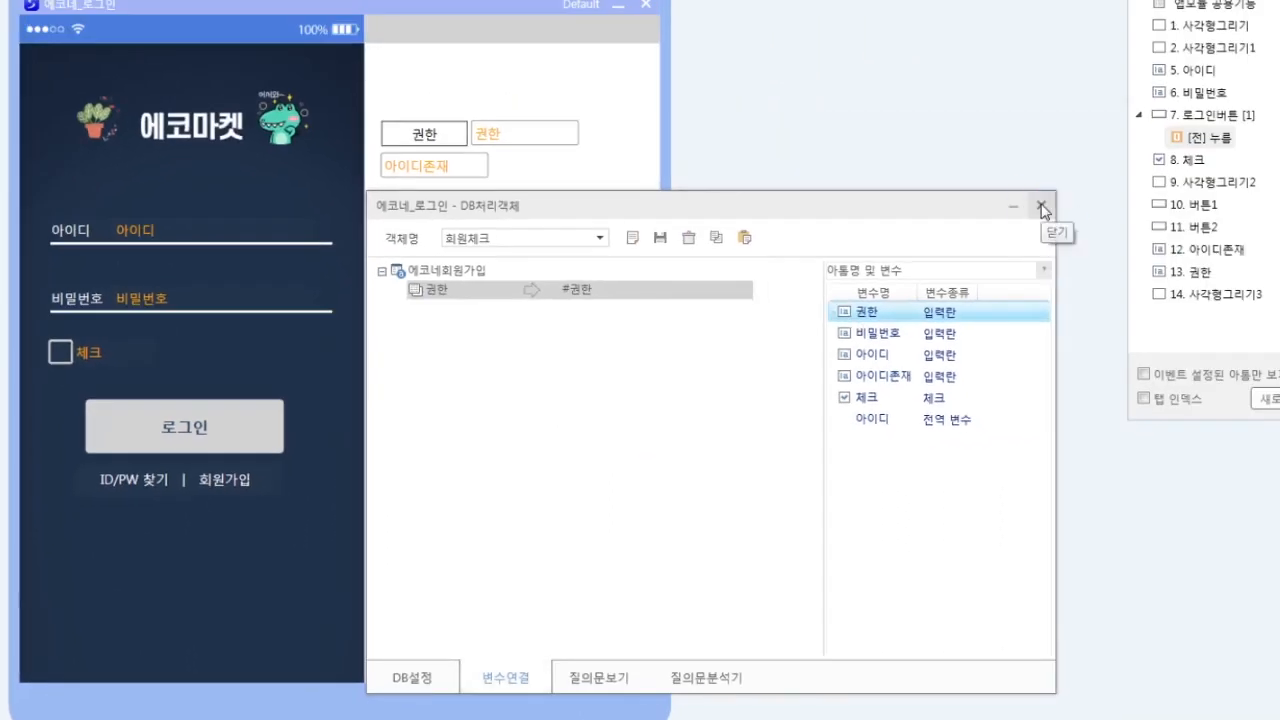
left_click(1228, 135)
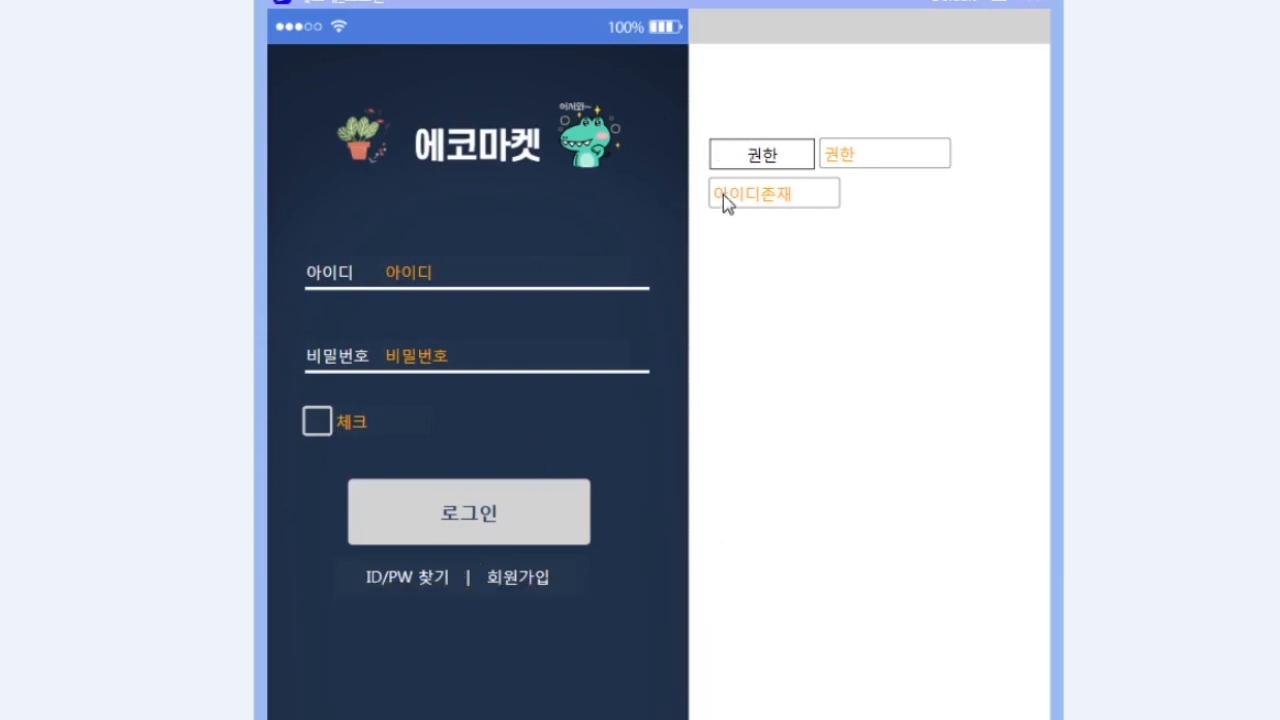
- Shift 아이디존재 slightly lower and paste a copy of it just beneath
left_click(779, 202)
left_click_drag(779, 202, 779, 228)
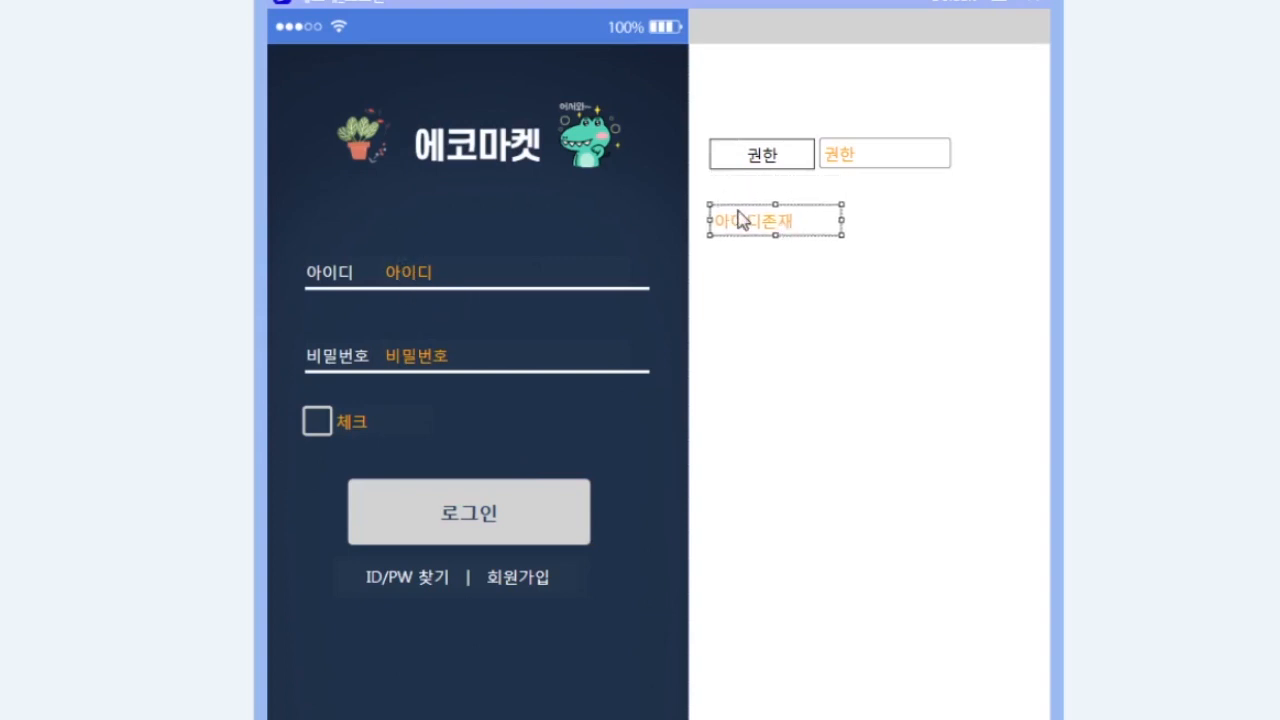
left_click(798, 255)
left_click(810, 226)
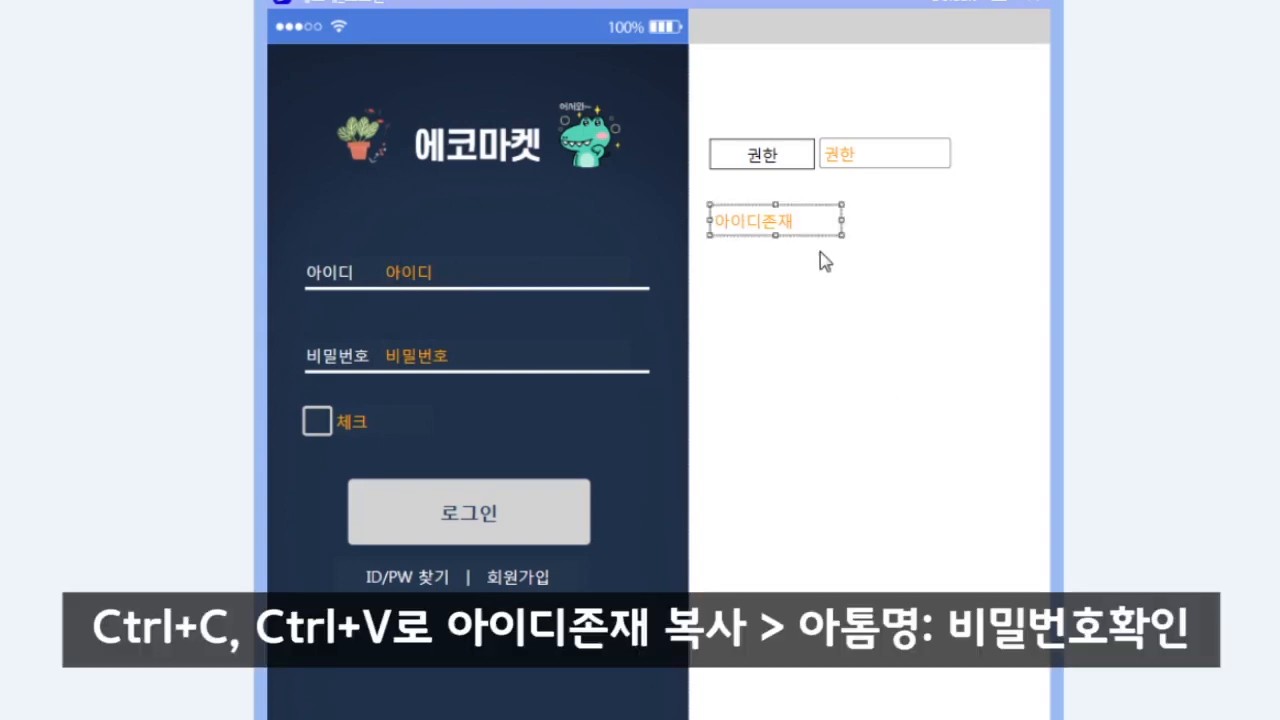
key("ctrl+c")
key("ctrl+v")
left_click_drag(802, 238, 800, 277)
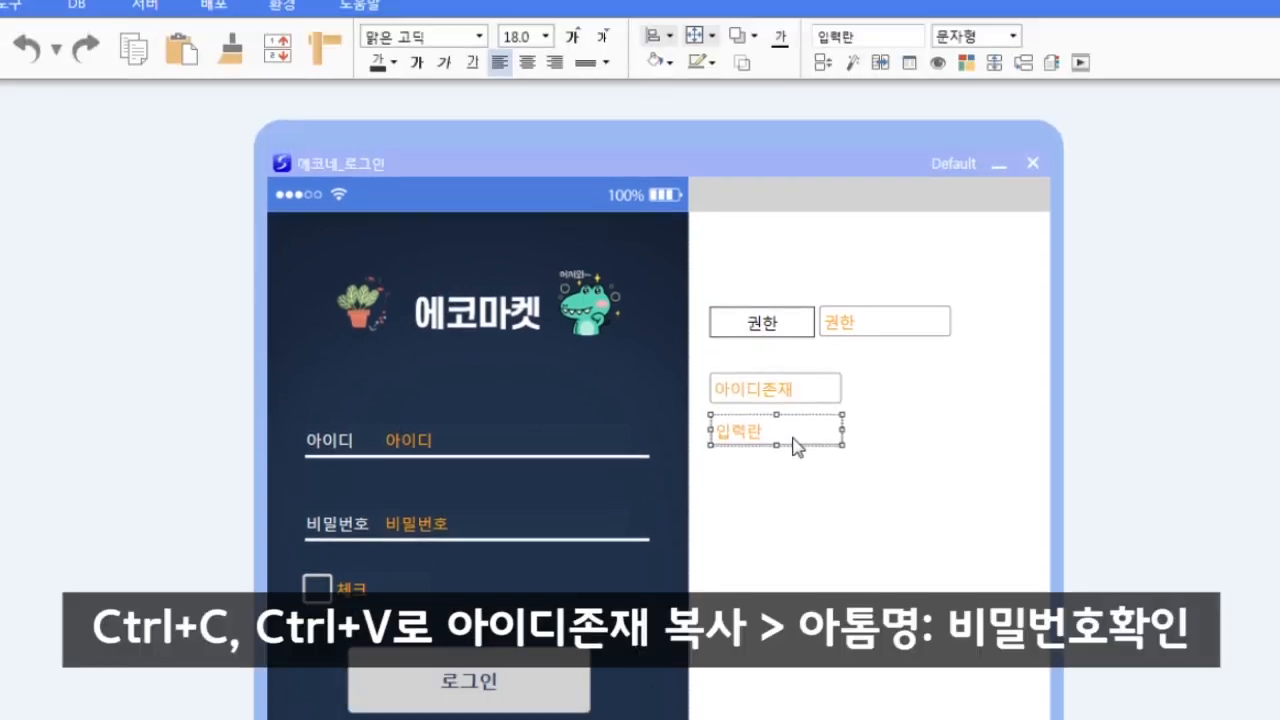
left_click_drag(793, 438, 793, 435)
- Rename the copied field to 비밀번호확인 and nudge it up slightly
left_click_drag(865, 37, 505, 4)
type("ㅂ")
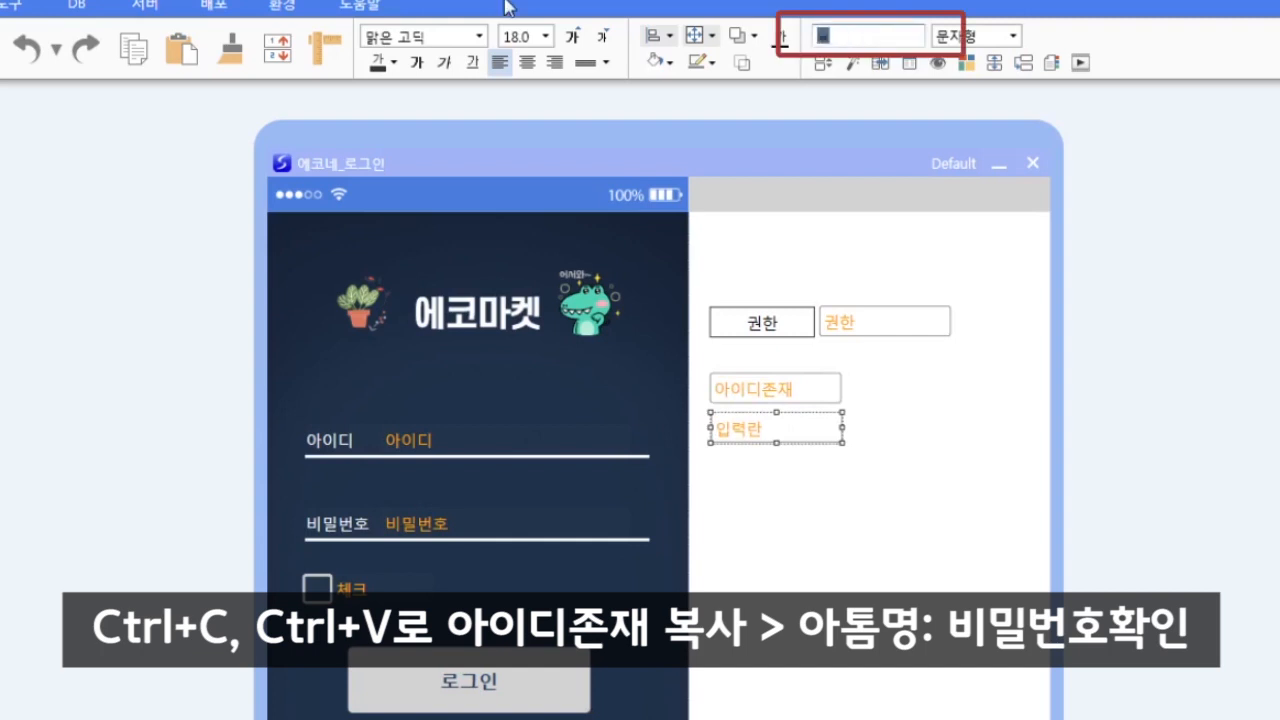
type("밀번호확인")
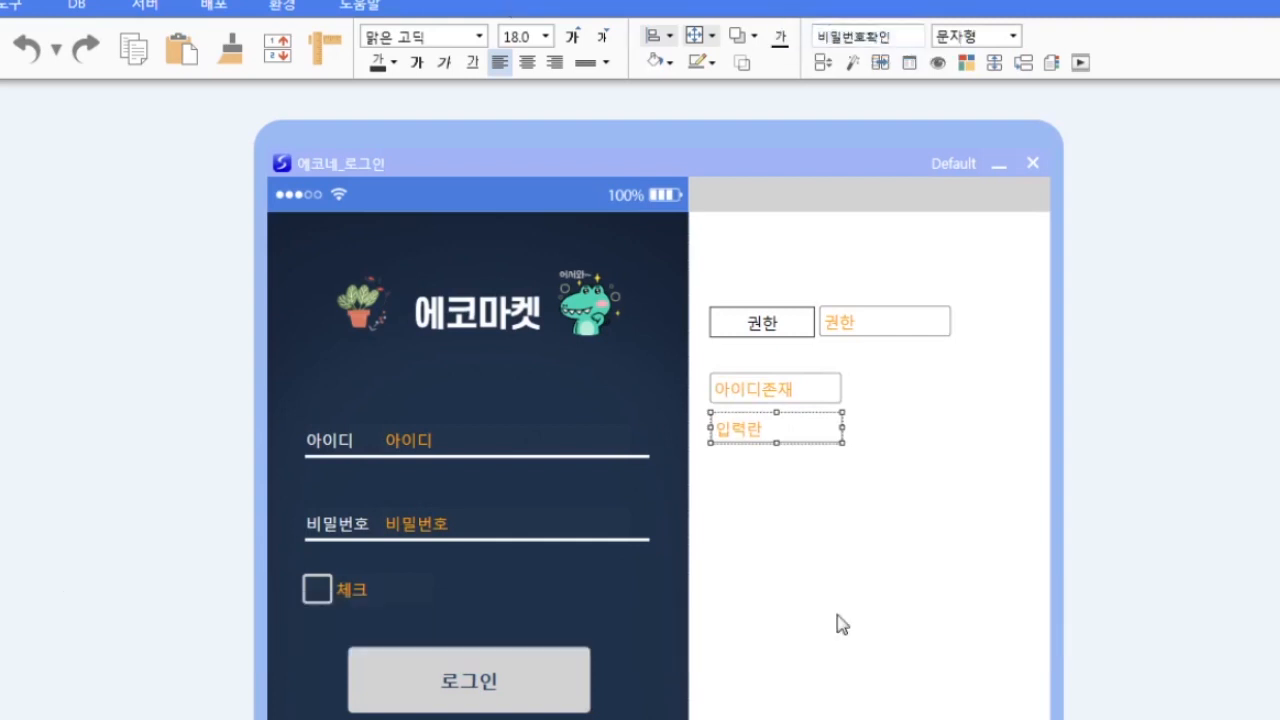
left_click(869, 590)
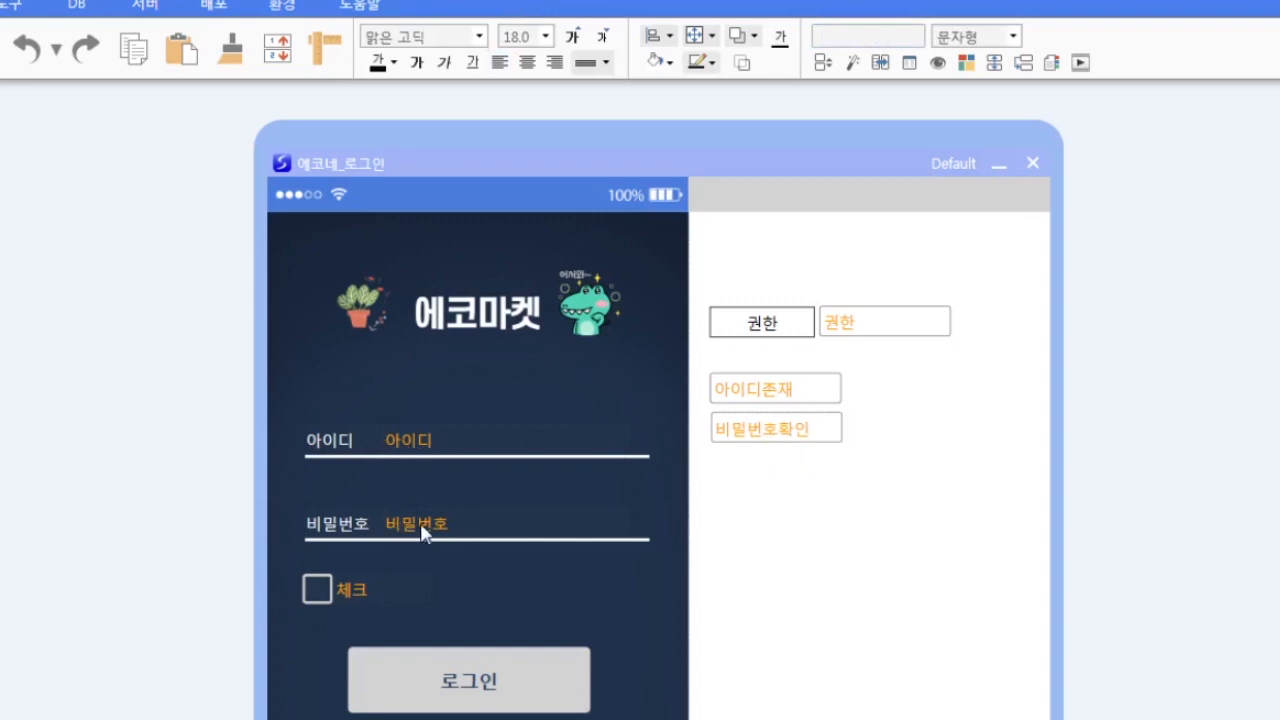
left_click(820, 437)
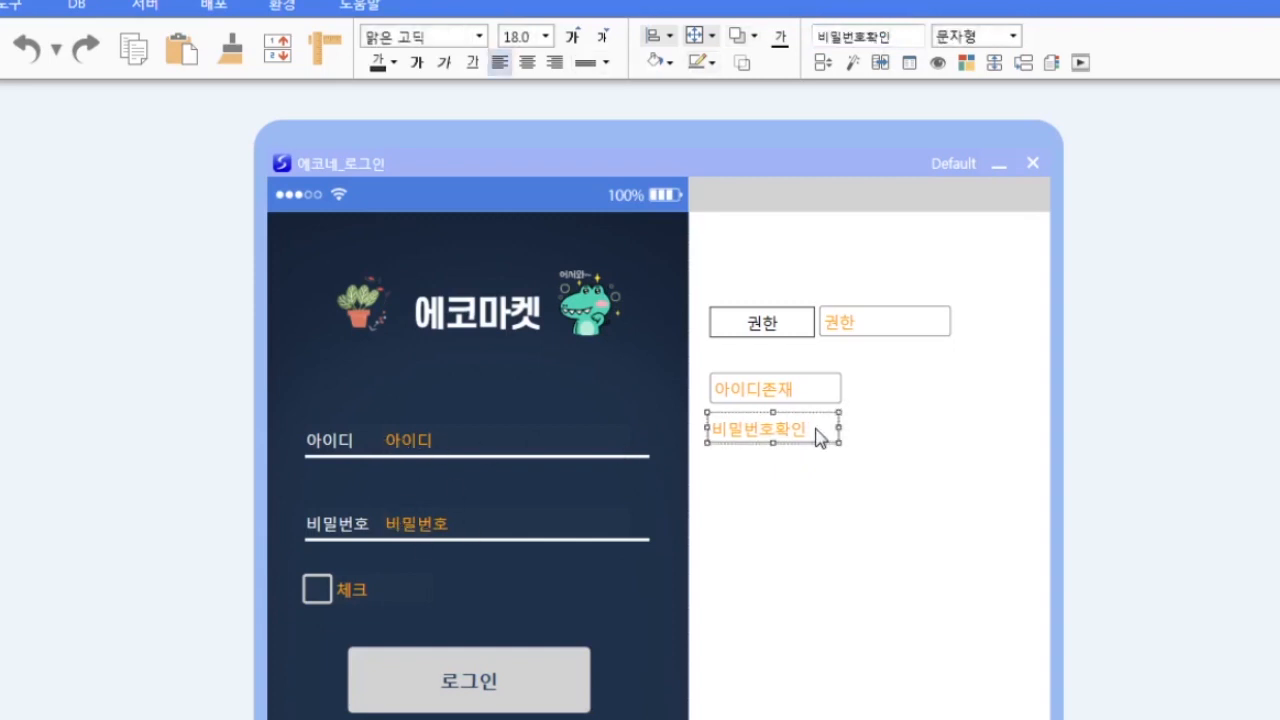
key("Up")
key("Up")
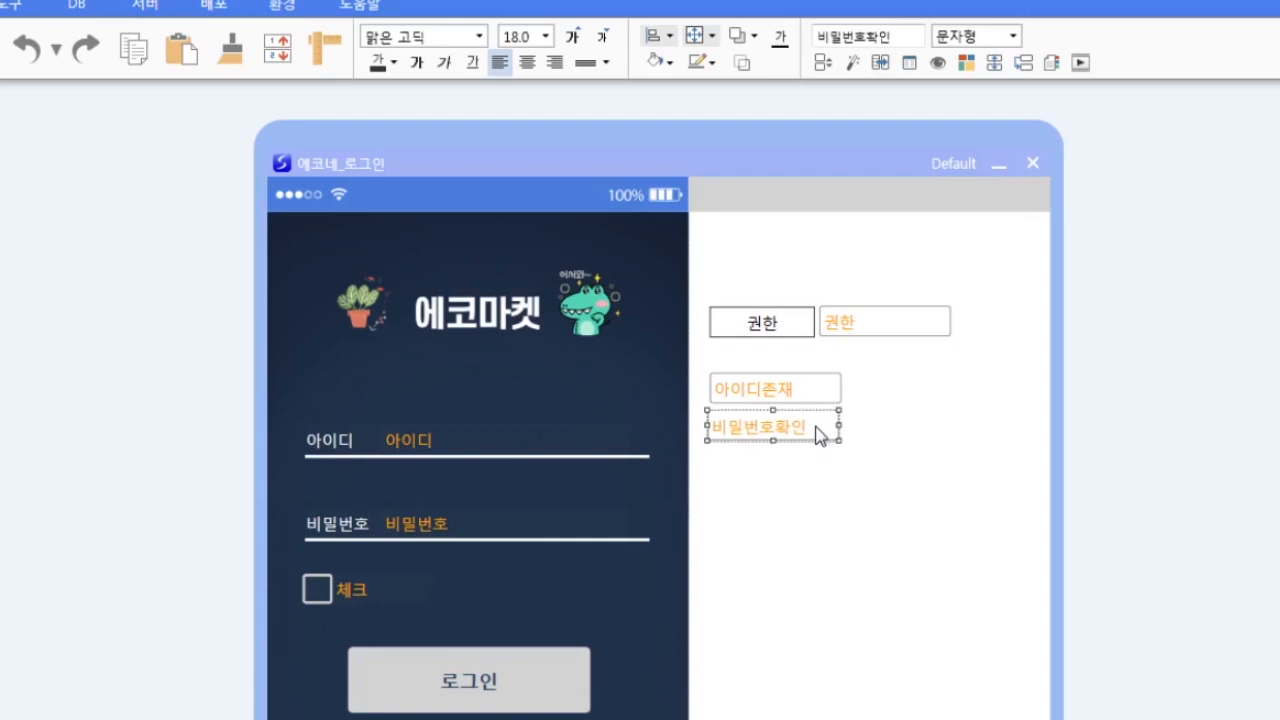
- Dock the 진행관리자 beside the form and expand 7. 로그인버튼 to show its [전] 누름 event
left_click(851, 552)
left_click_drag(1270, 118, 879, 150)
left_click(806, 316)
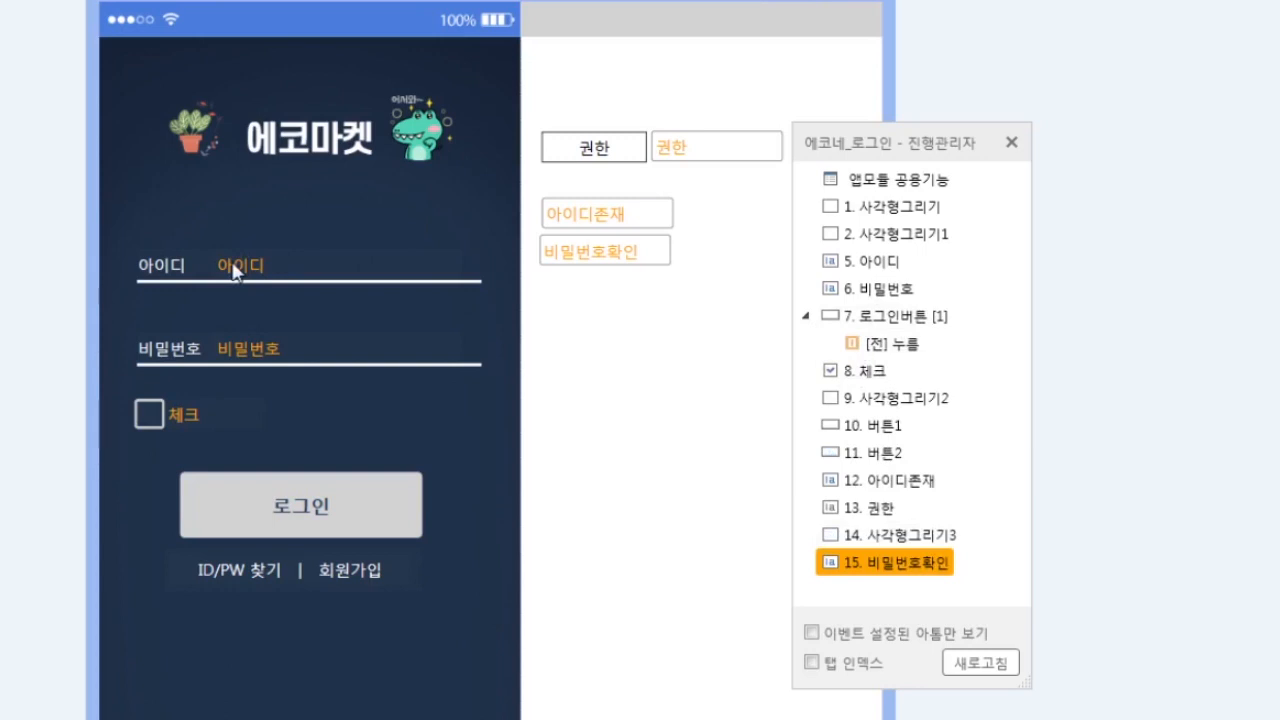
left_click(578, 222)
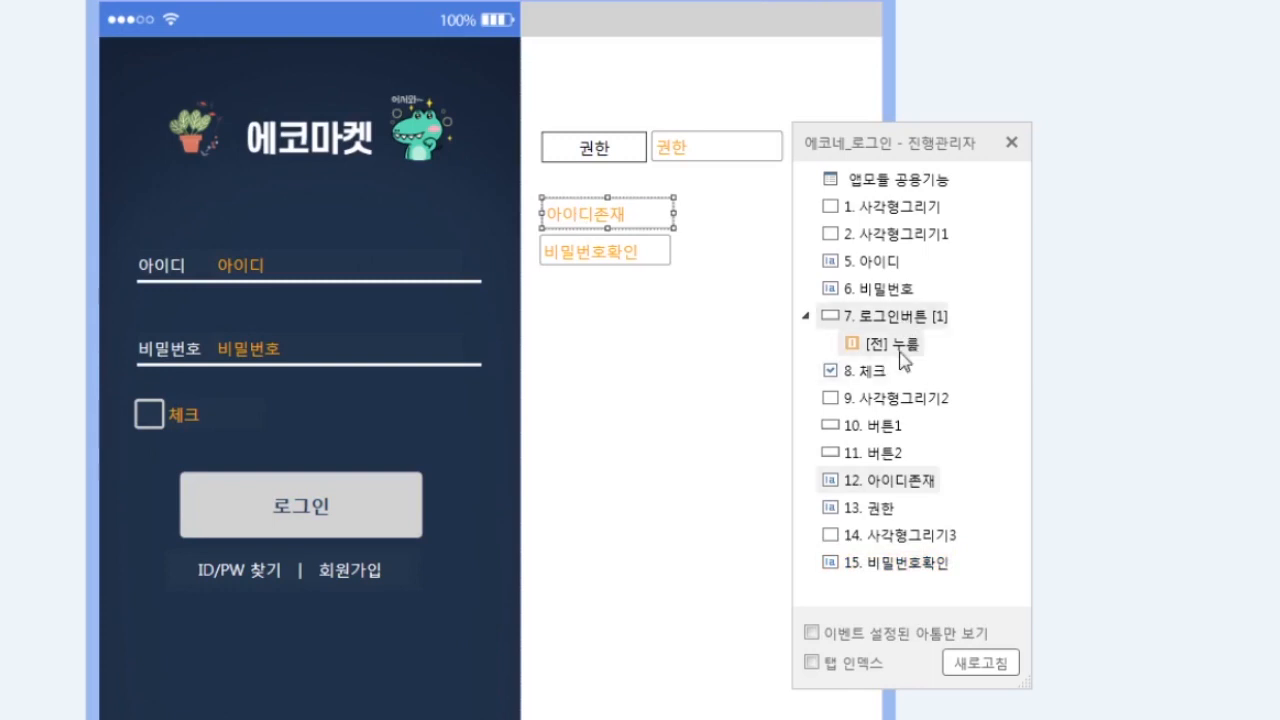
left_click_drag(926, 146, 966, 136)
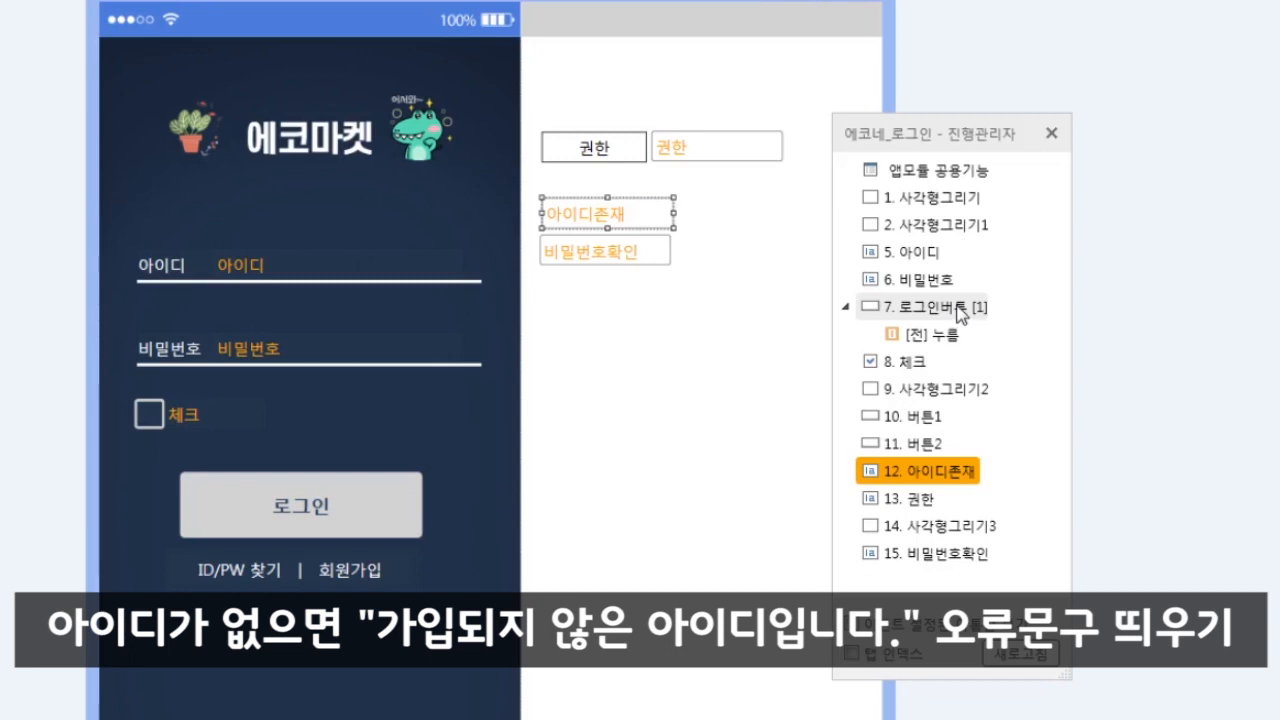
left_click(568, 421)
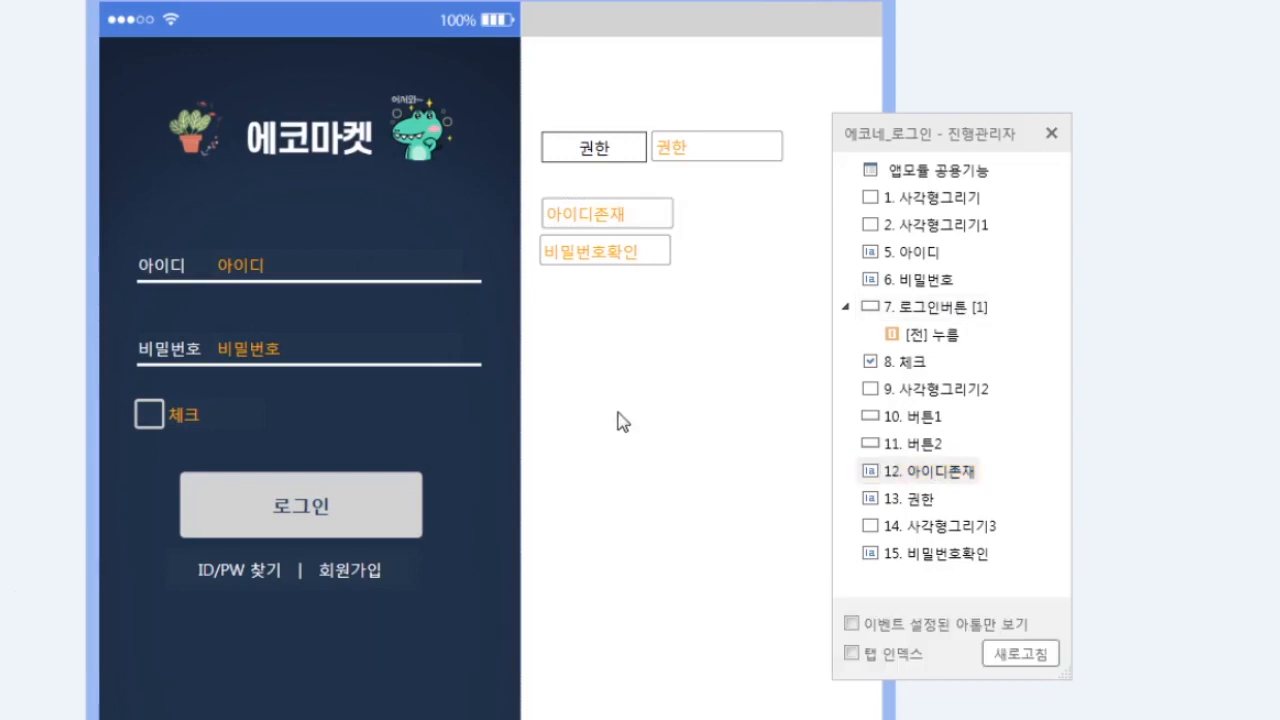
left_click(570, 216)
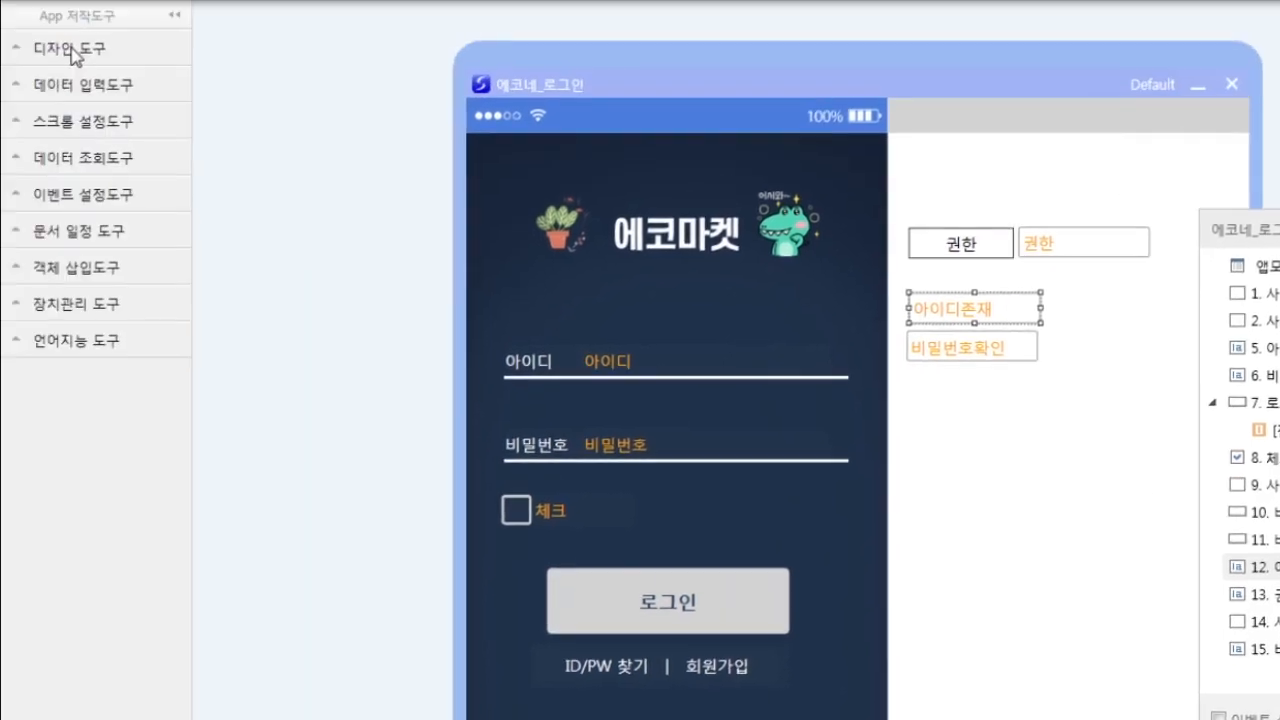
- Draw a rectangle stretching along just below the 아이디 input line
left_click(72, 48)
left_click(90, 150)
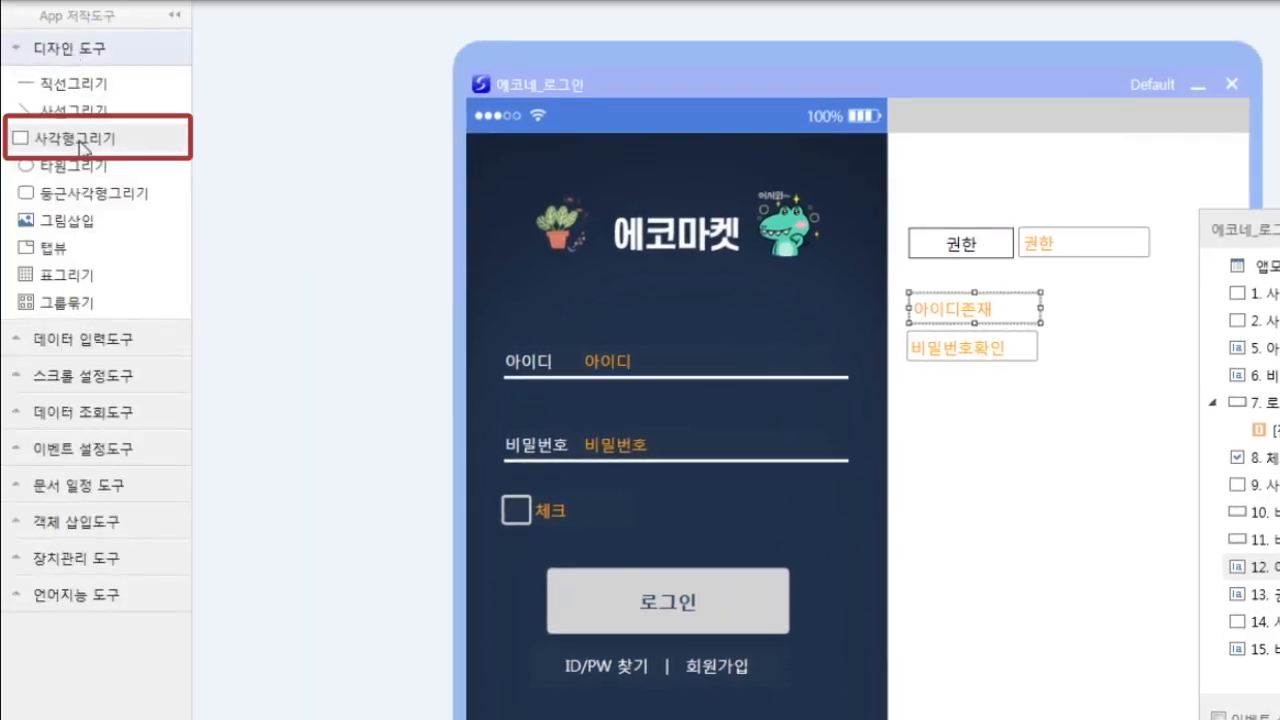
left_click(623, 391)
left_click_drag(682, 396, 833, 394)
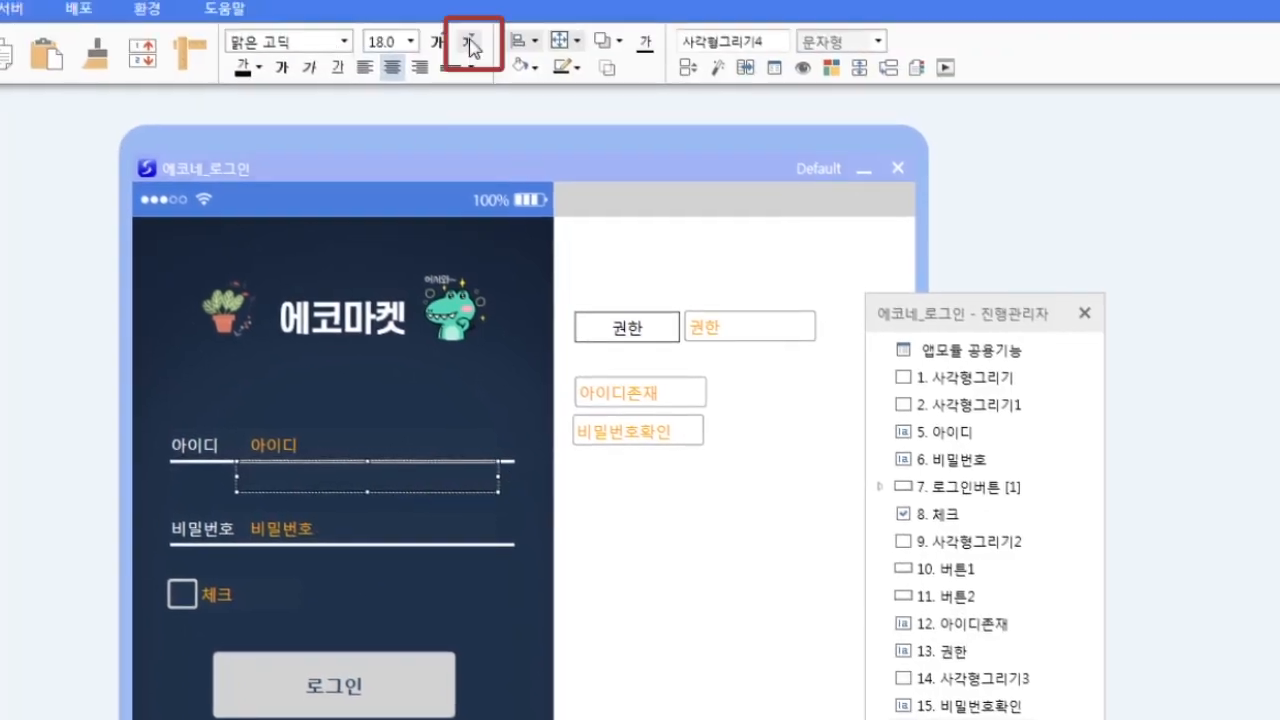
- Give the rectangle orange text and no outline, trim its height, and name it 아이디오류
left_click(258, 67)
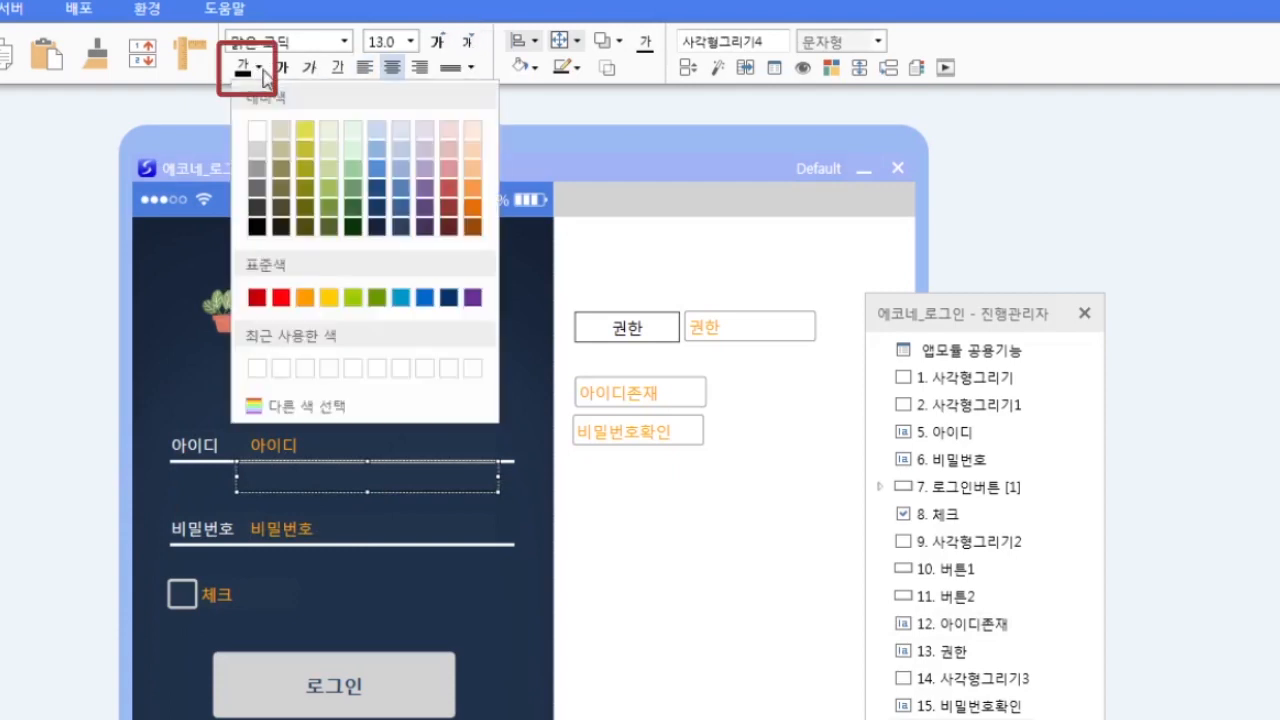
left_click(471, 211)
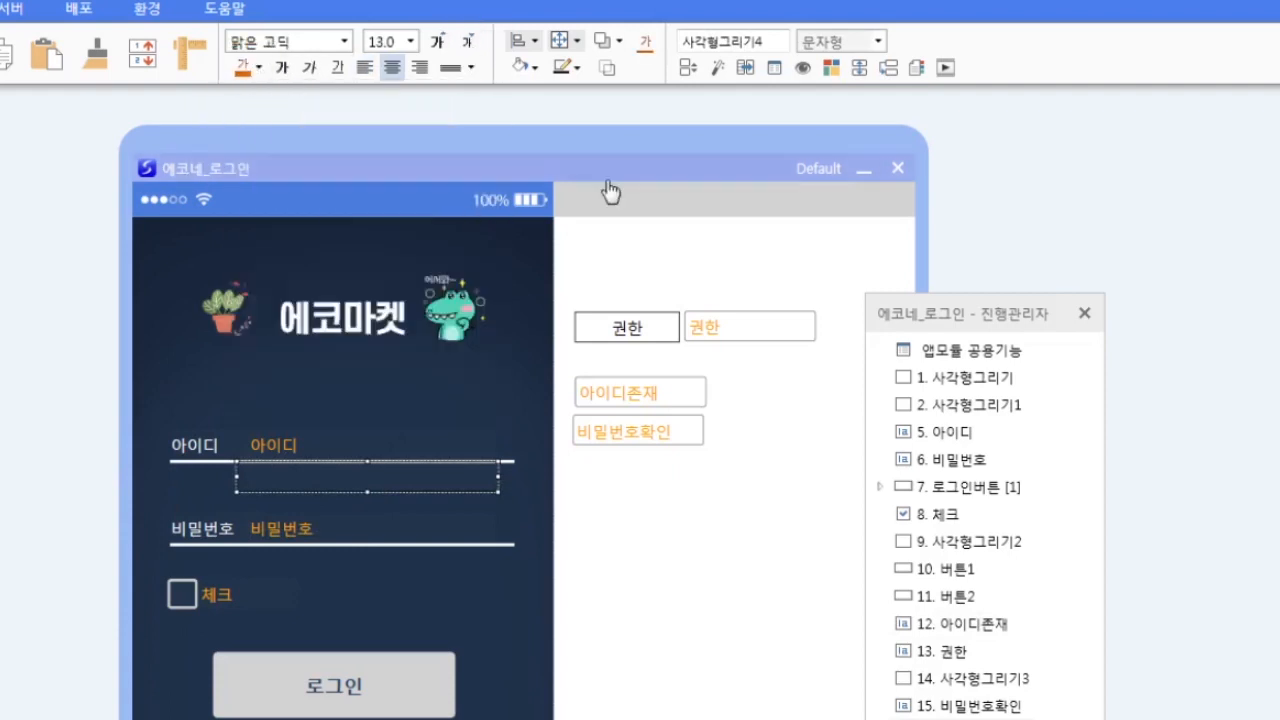
left_click(575, 70)
left_click(608, 440)
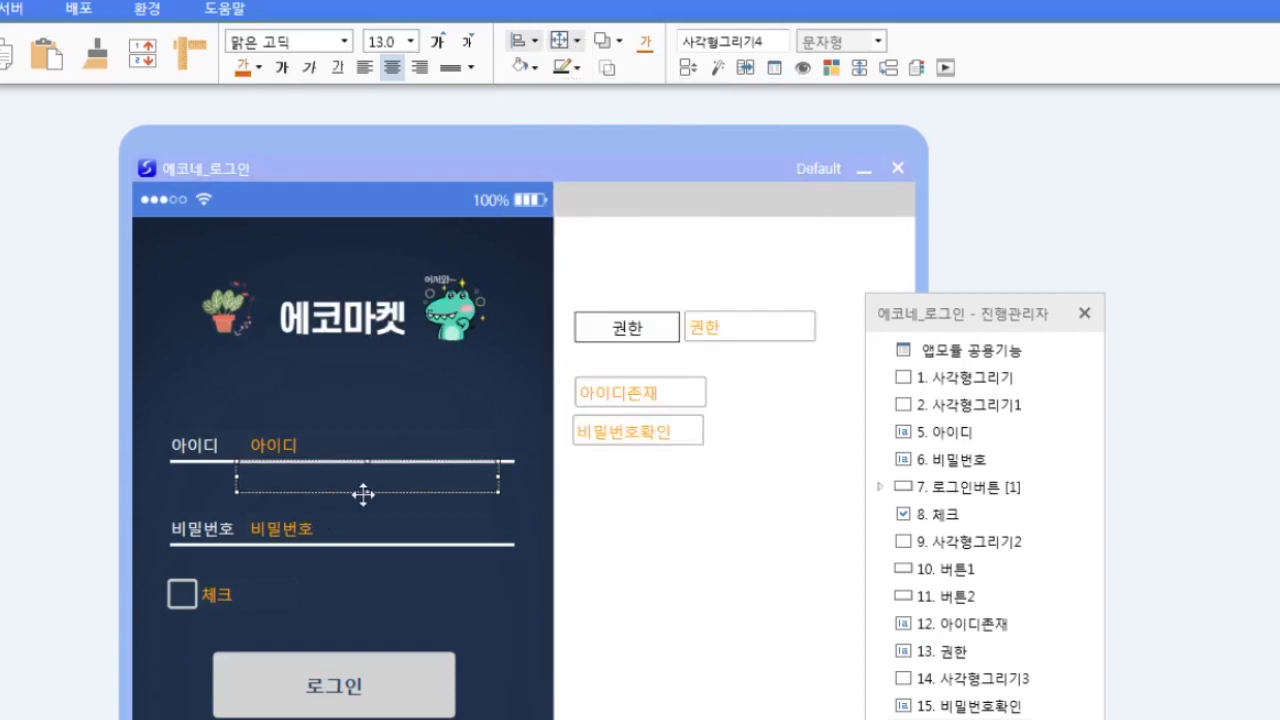
left_click_drag(367, 492, 373, 483)
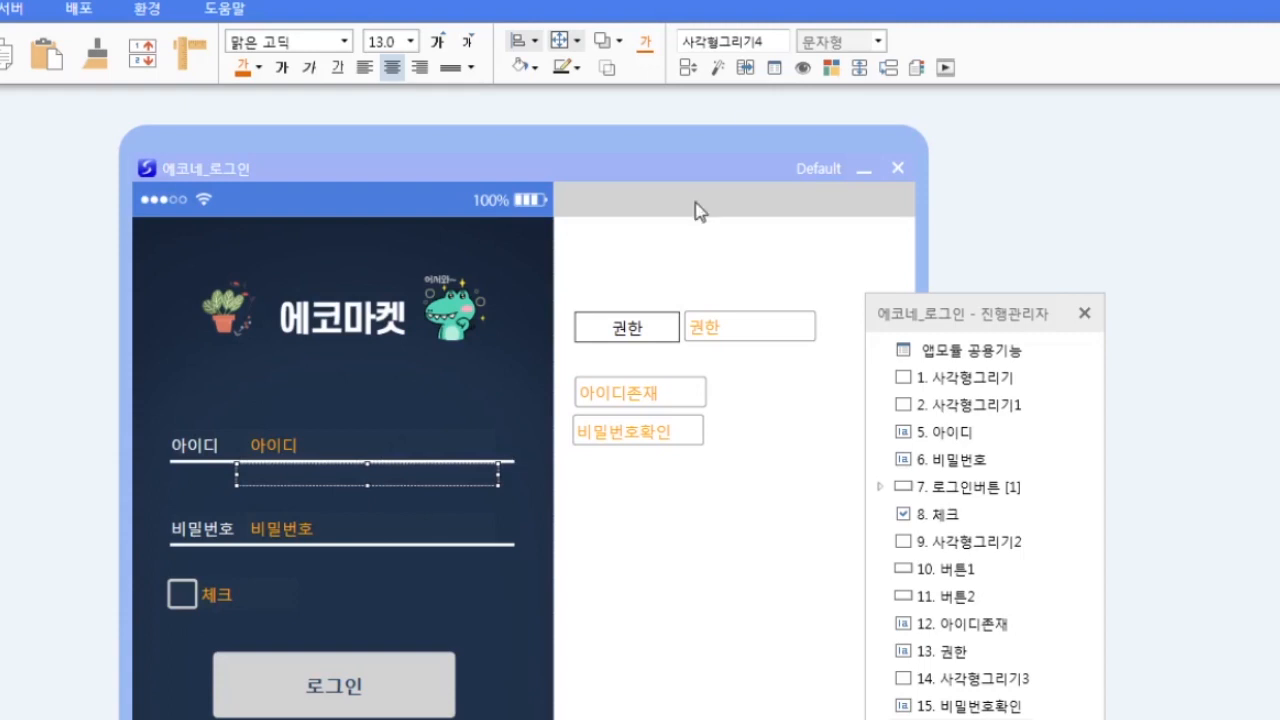
key("Right")
left_click_drag(764, 43, 171, 2)
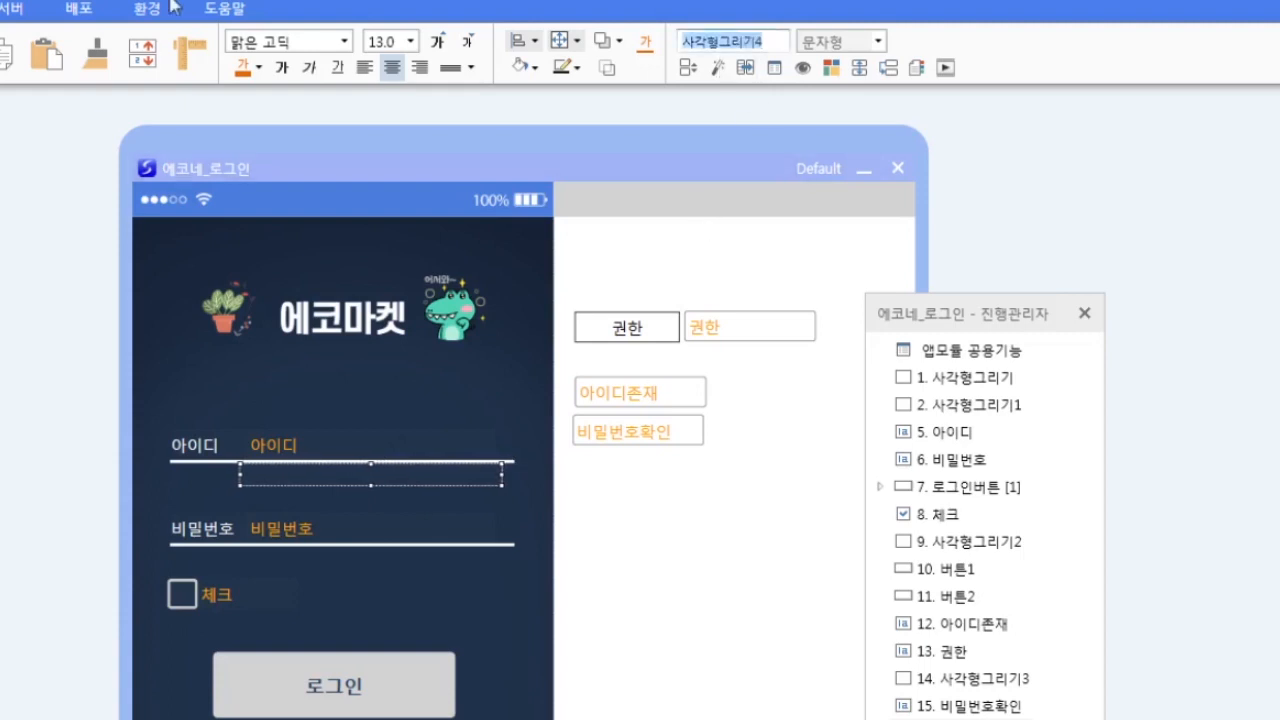
type("아이디오류")
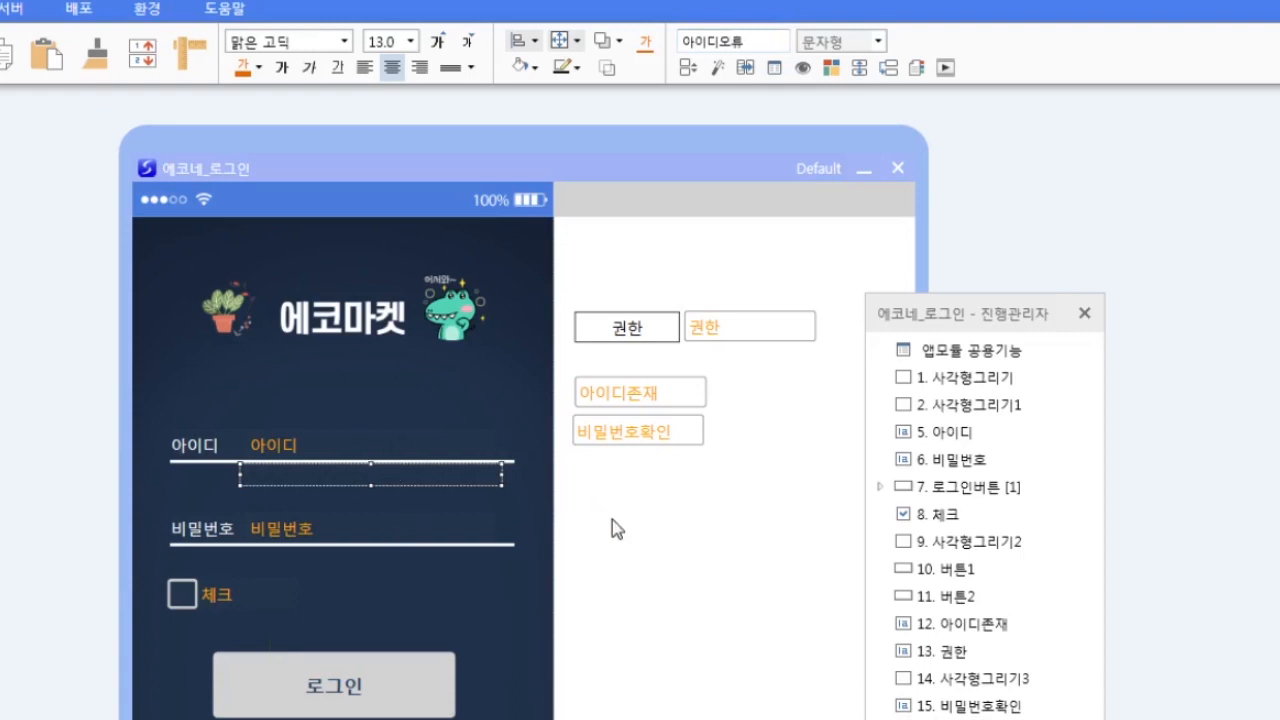
- Duplicate the 아이디오류 box below the 비밀번호 line and left-align it with the original
left_click(612, 519)
left_click(463, 476)
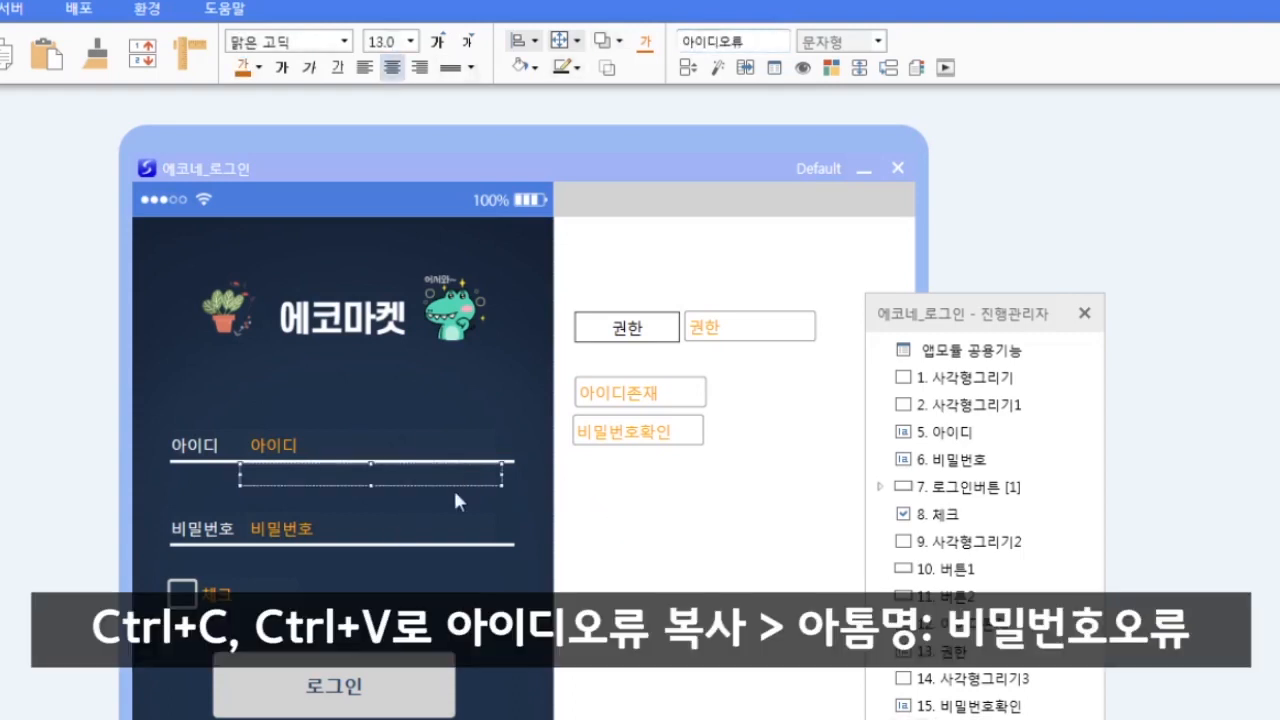
key("ctrl+c")
key("ctrl+v")
left_click_drag(451, 491, 447, 558)
left_click(438, 482, "shift")
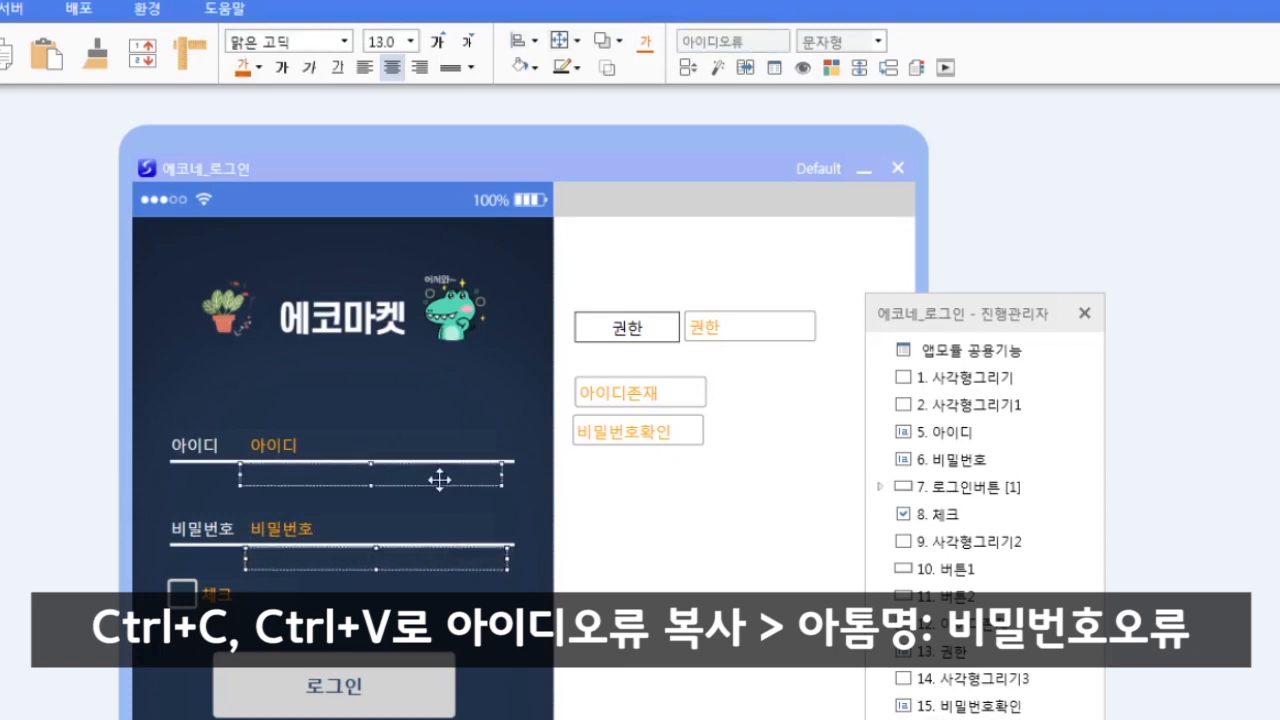
left_click(530, 48)
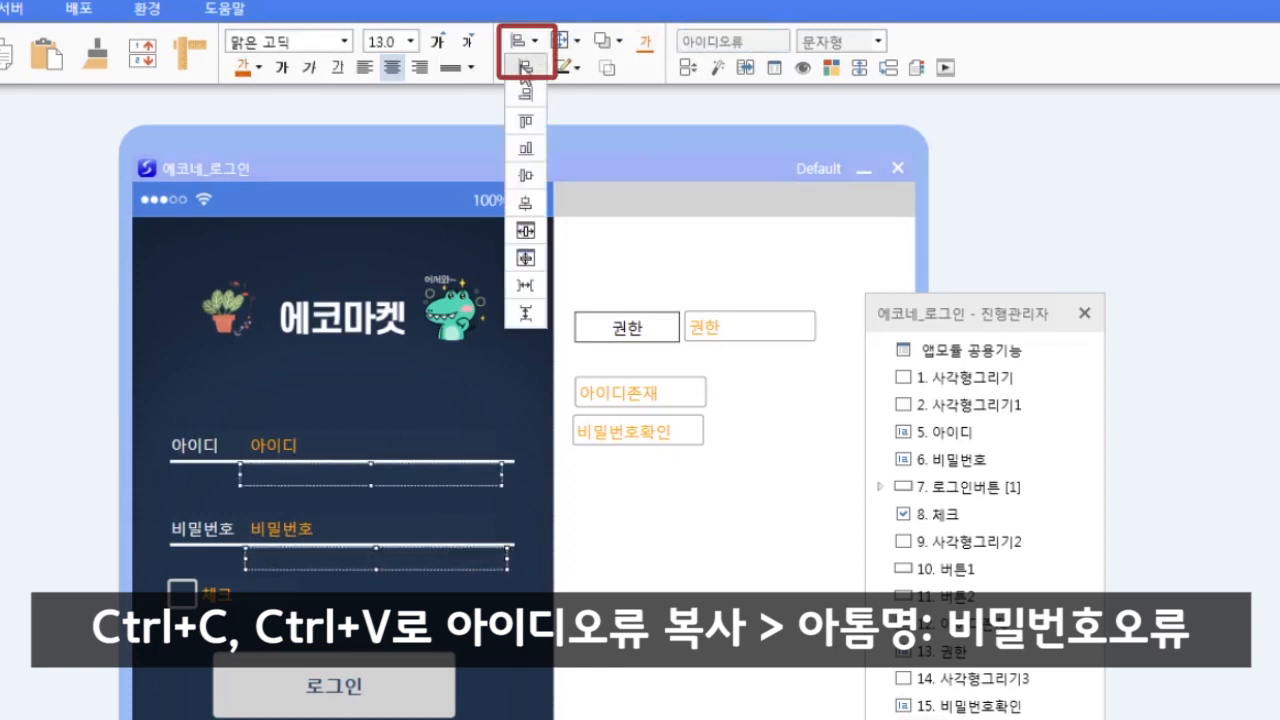
left_click(525, 67)
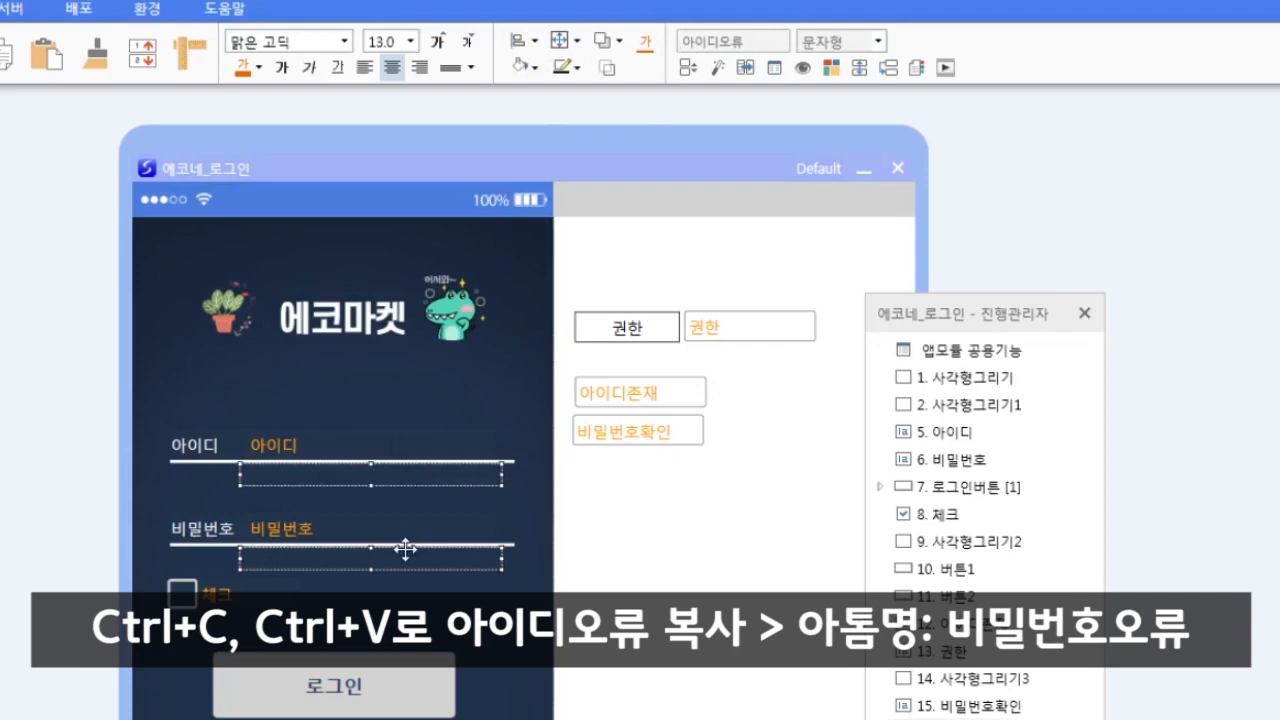
key("Right")
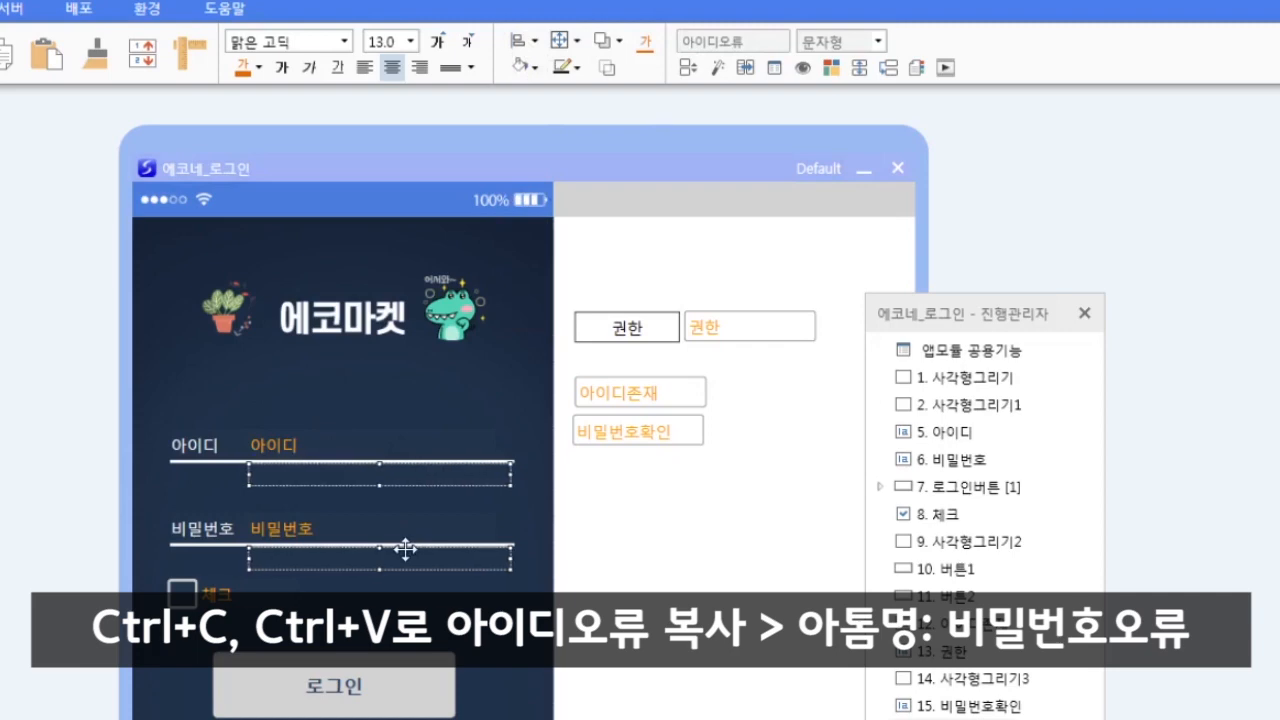
- Rename the duplicate box 비밀번호오류 and move the object list aside
left_click(614, 677)
left_click(452, 550)
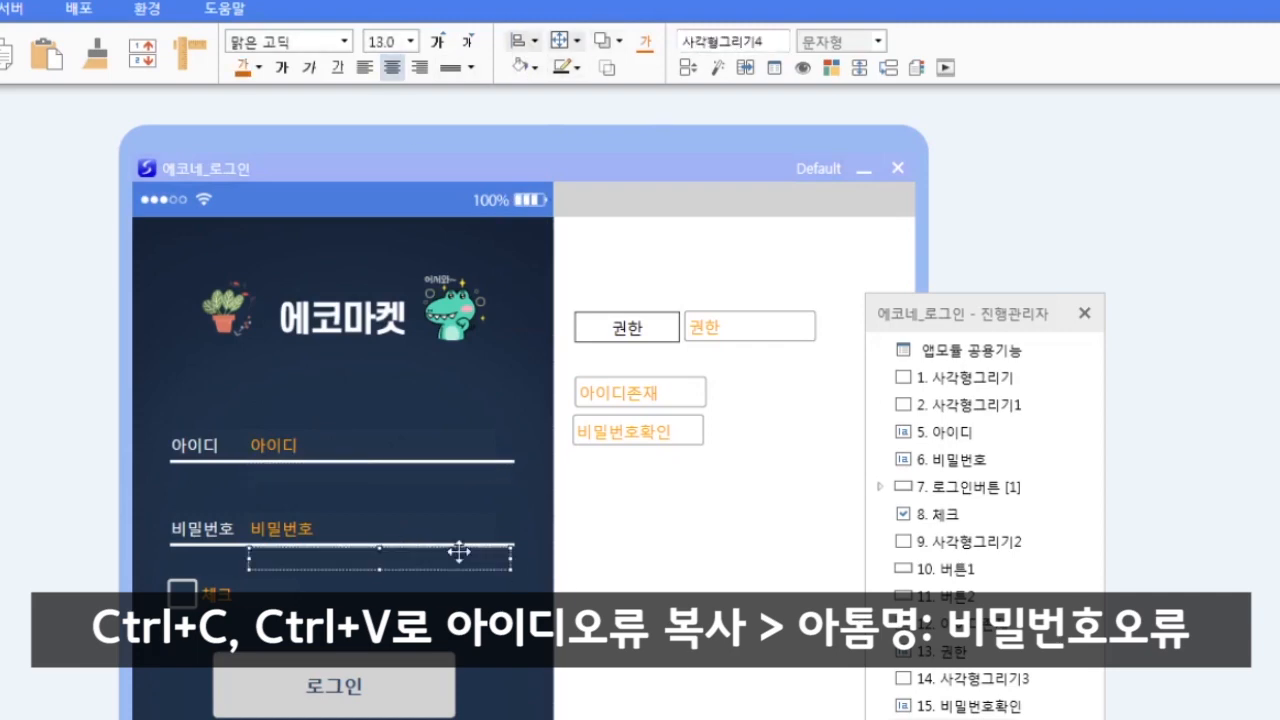
double_click(782, 41)
type("비밀번호")
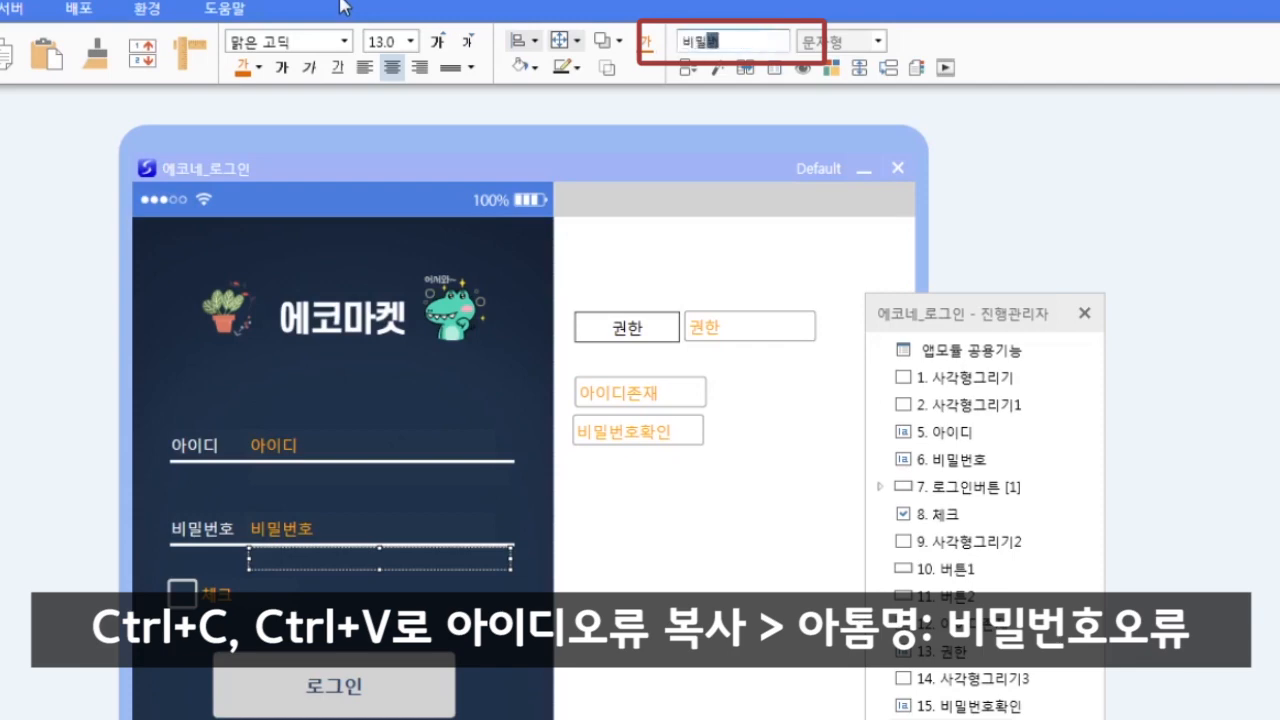
type("오류")
left_click(817, 487)
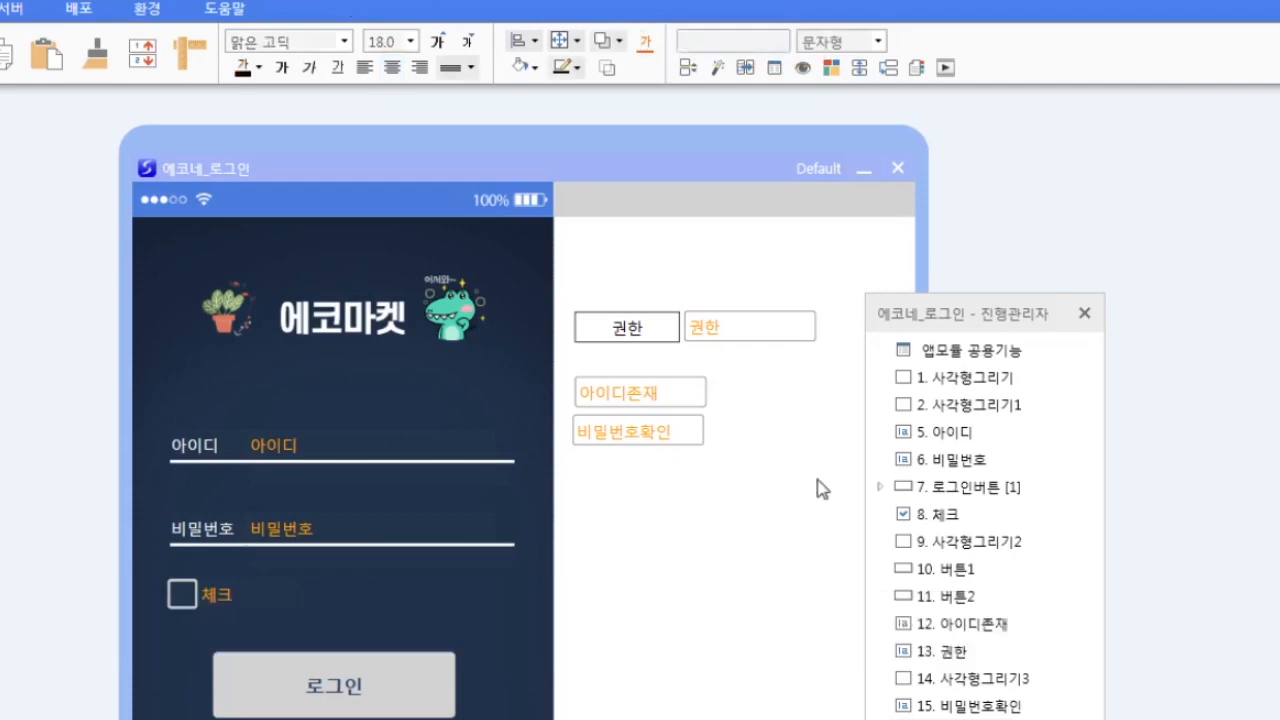
left_click_drag(966, 326, 818, 336)
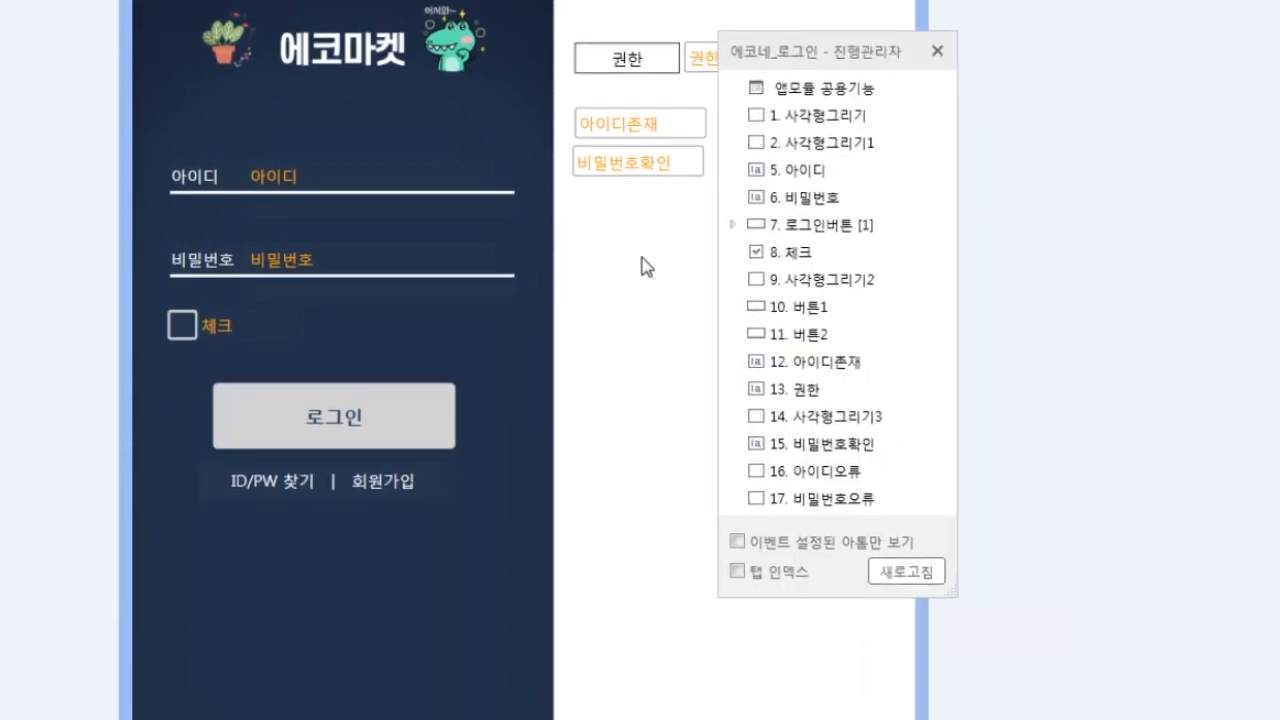
right_click(643, 266)
left_click(841, 48)
- Start a 로그인버튼 press event of type 아톰속성설정 with the condition 아이디존재 = 0
left_click_drag(841, 56, 1001, 50)
left_click(960, 220)
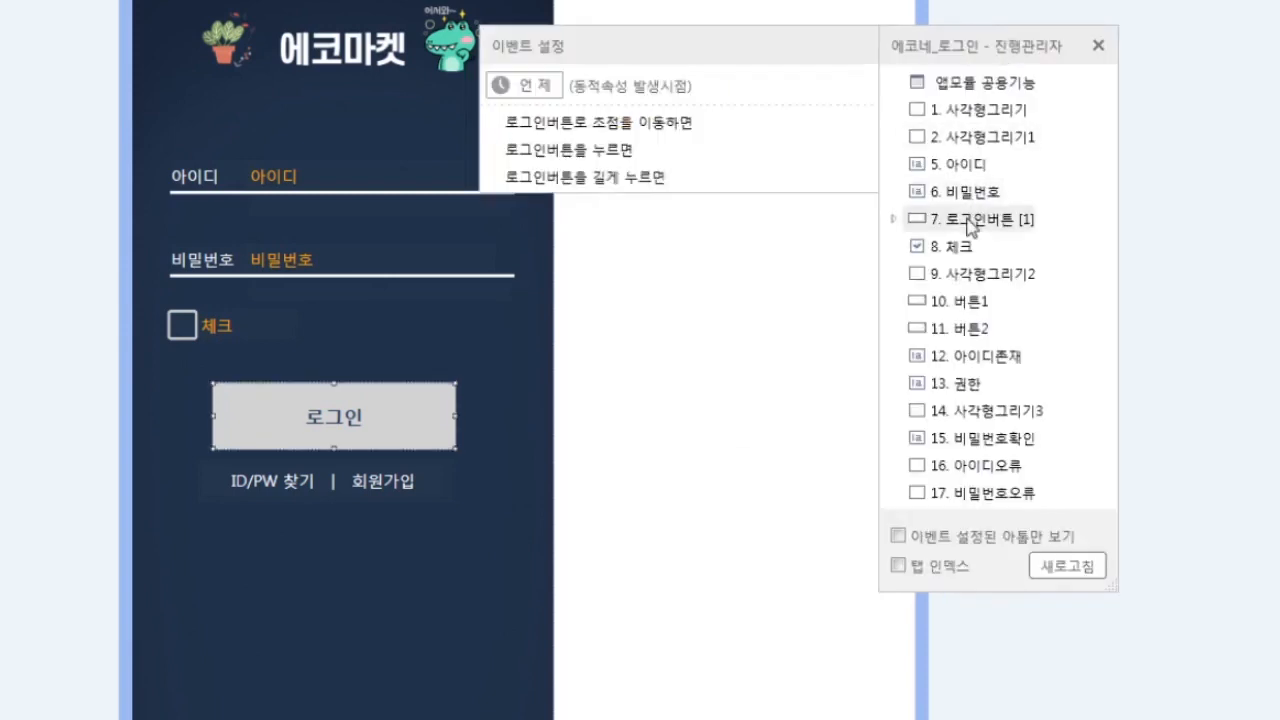
left_click(640, 153)
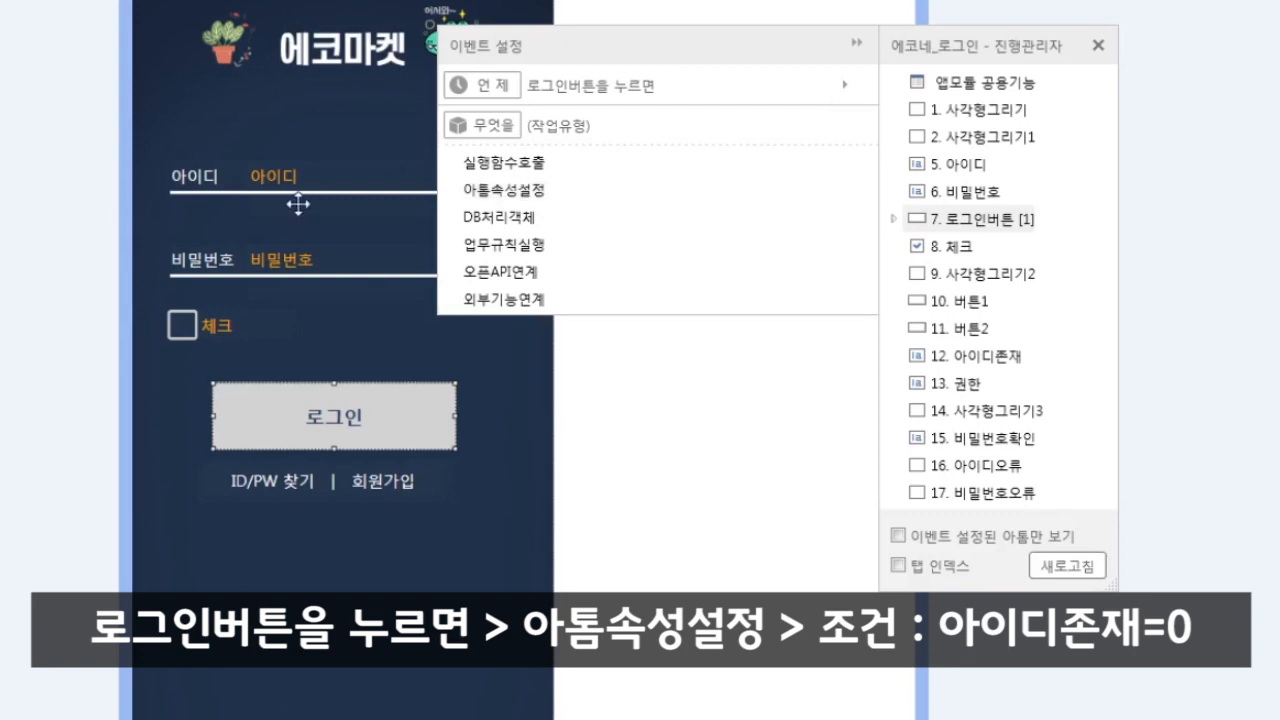
left_click(502, 190)
left_click(805, 243)
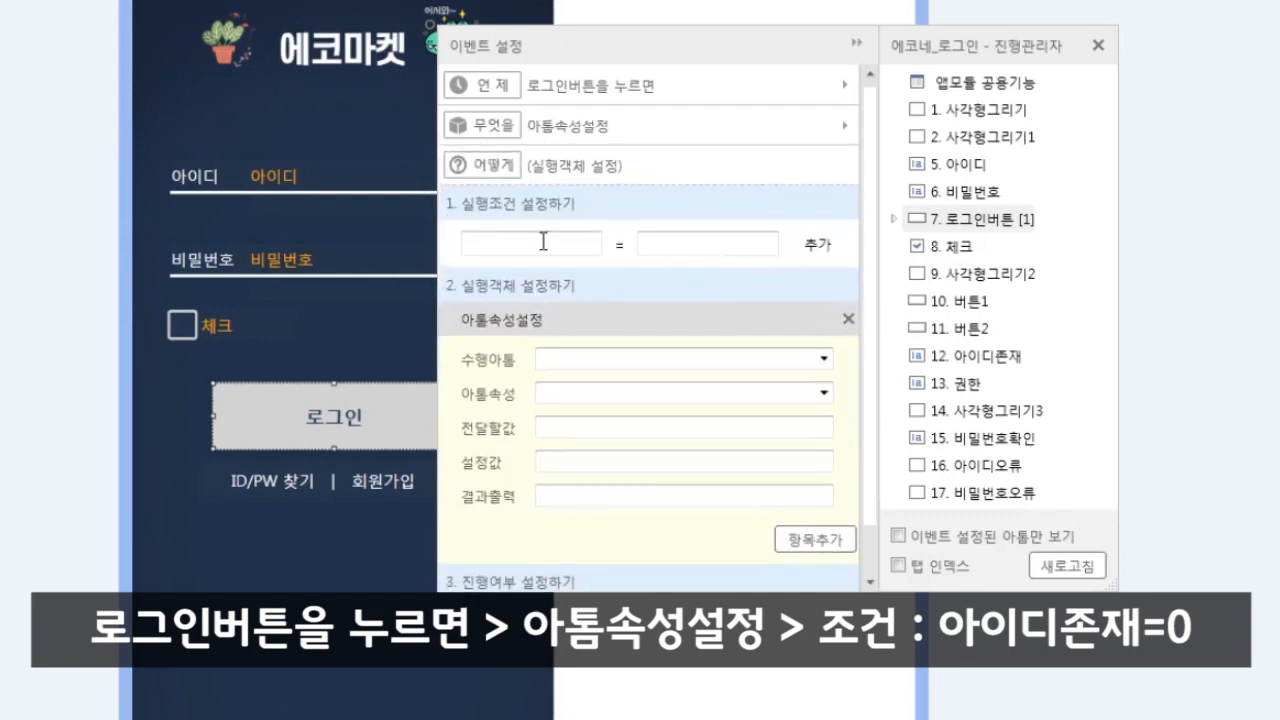
left_click(543, 241)
left_click_drag(930, 52, 962, 206)
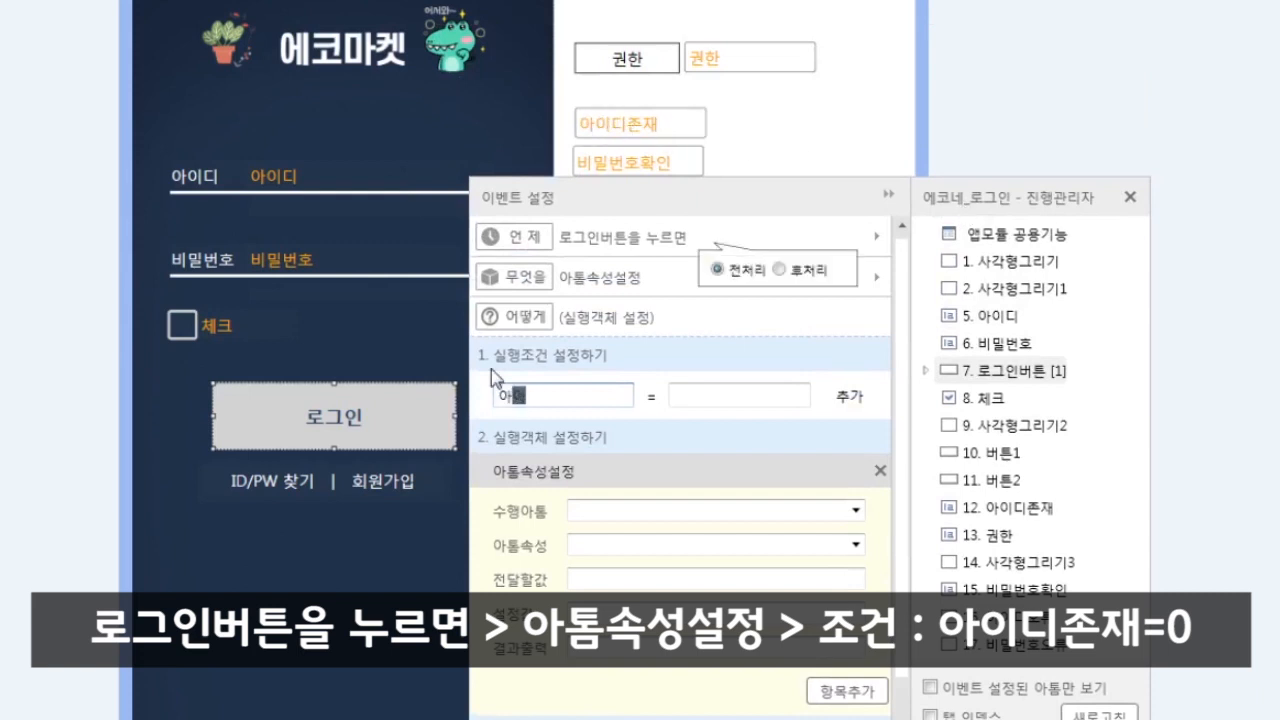
type("디존재")
key("Tab")
type("0")
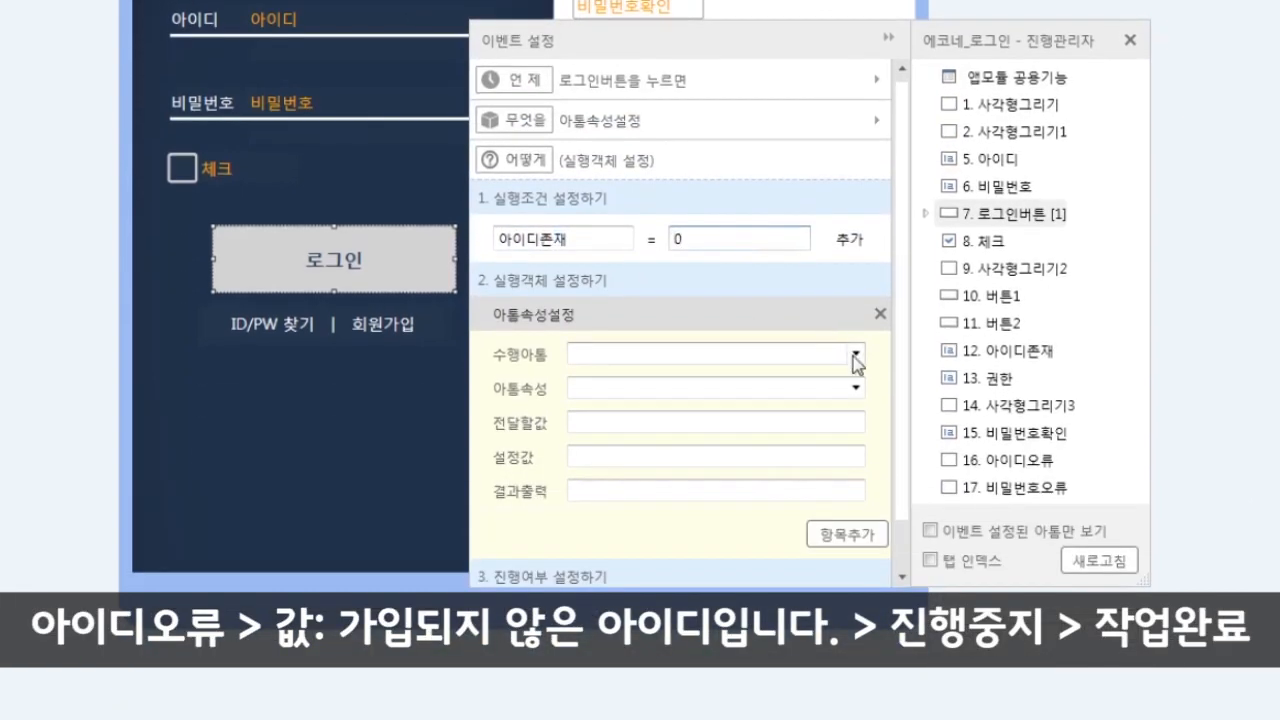
- Set 아이디오류's 값 to '가입되지 않은 아이디입니다.', enable 진행중지, and save the event
left_click(856, 354)
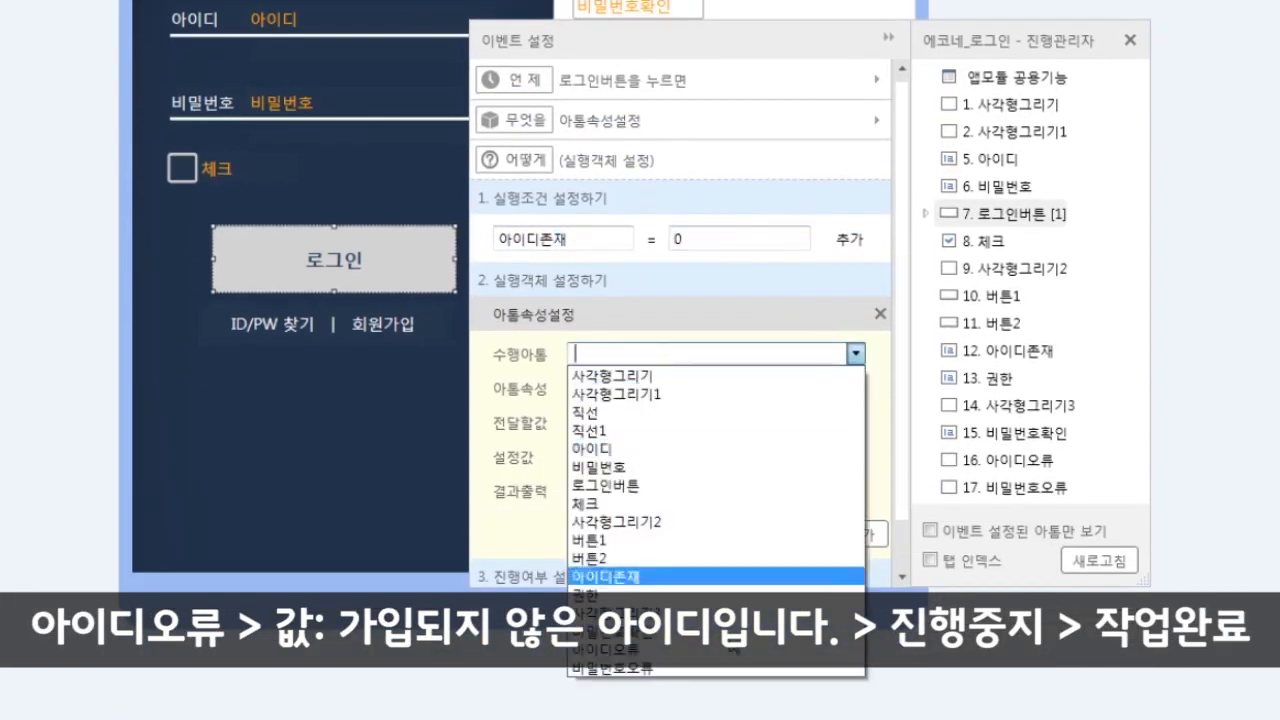
left_click(686, 660)
left_click(856, 388)
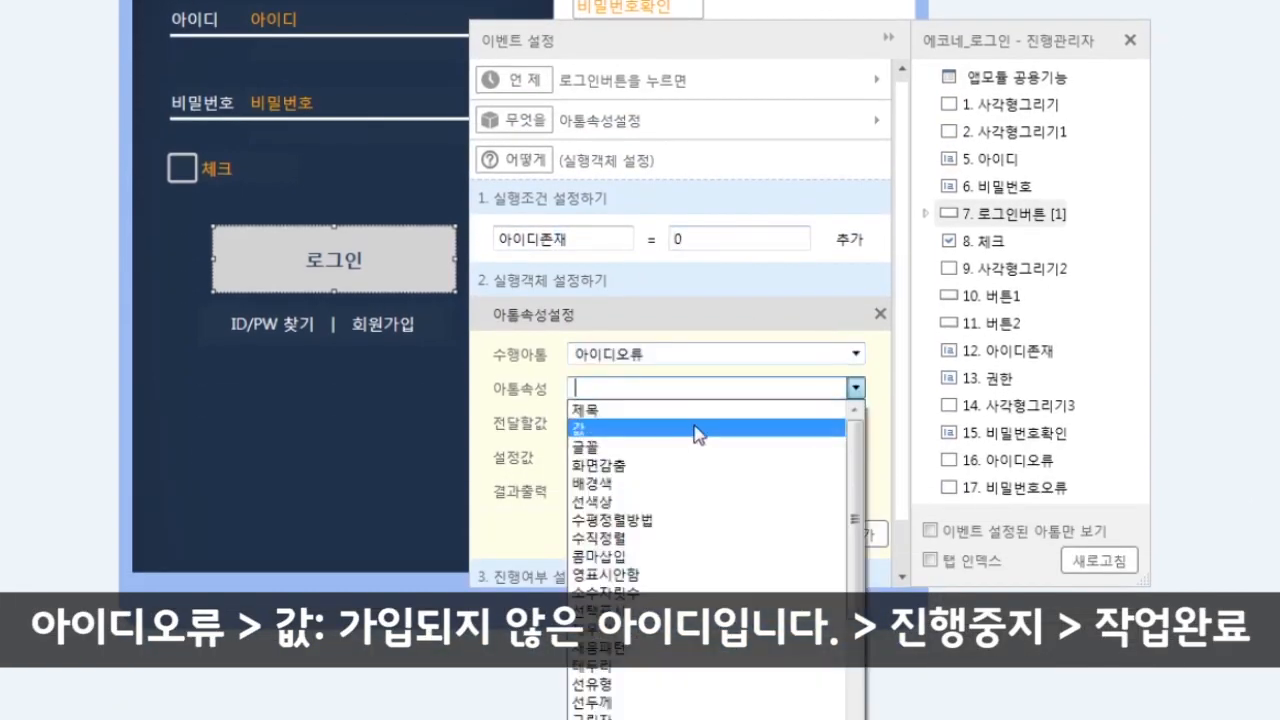
left_click(695, 428)
left_click(650, 458)
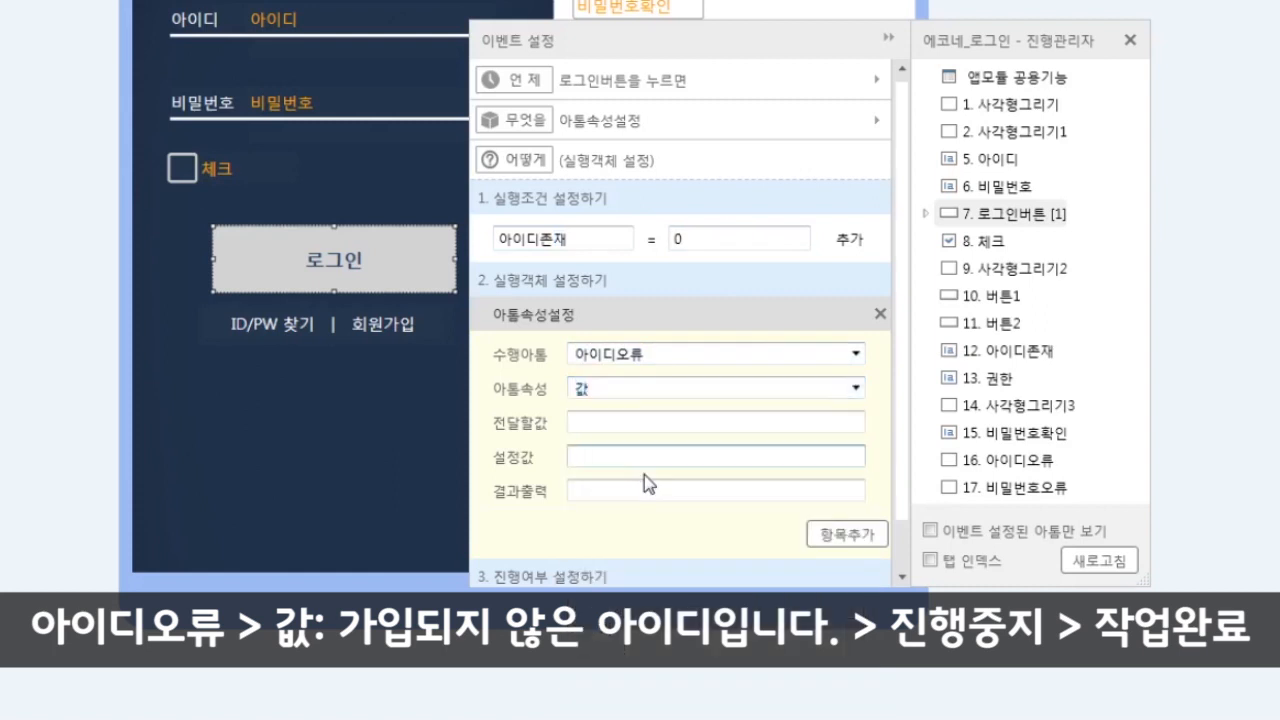
type("가이ㅂㄷ")
type("지 않은 아이디입니다.")
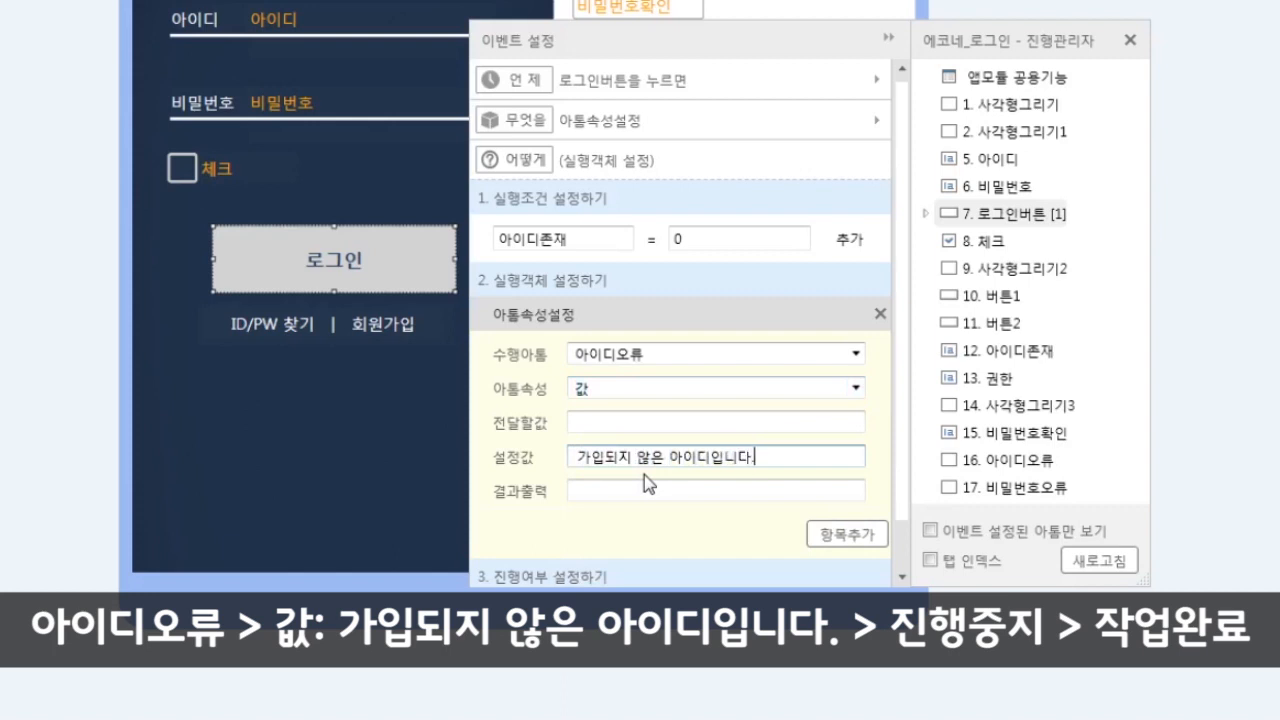
scroll(905, 560, "down", 1)
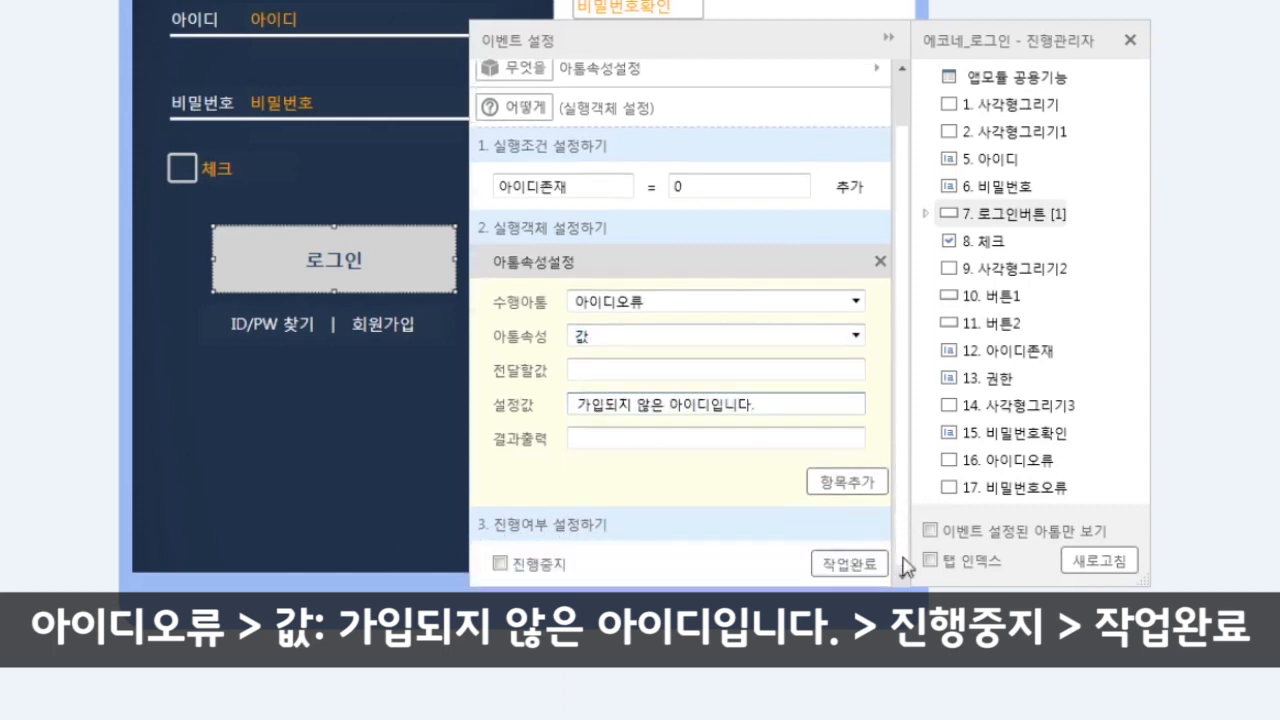
left_click(499, 563)
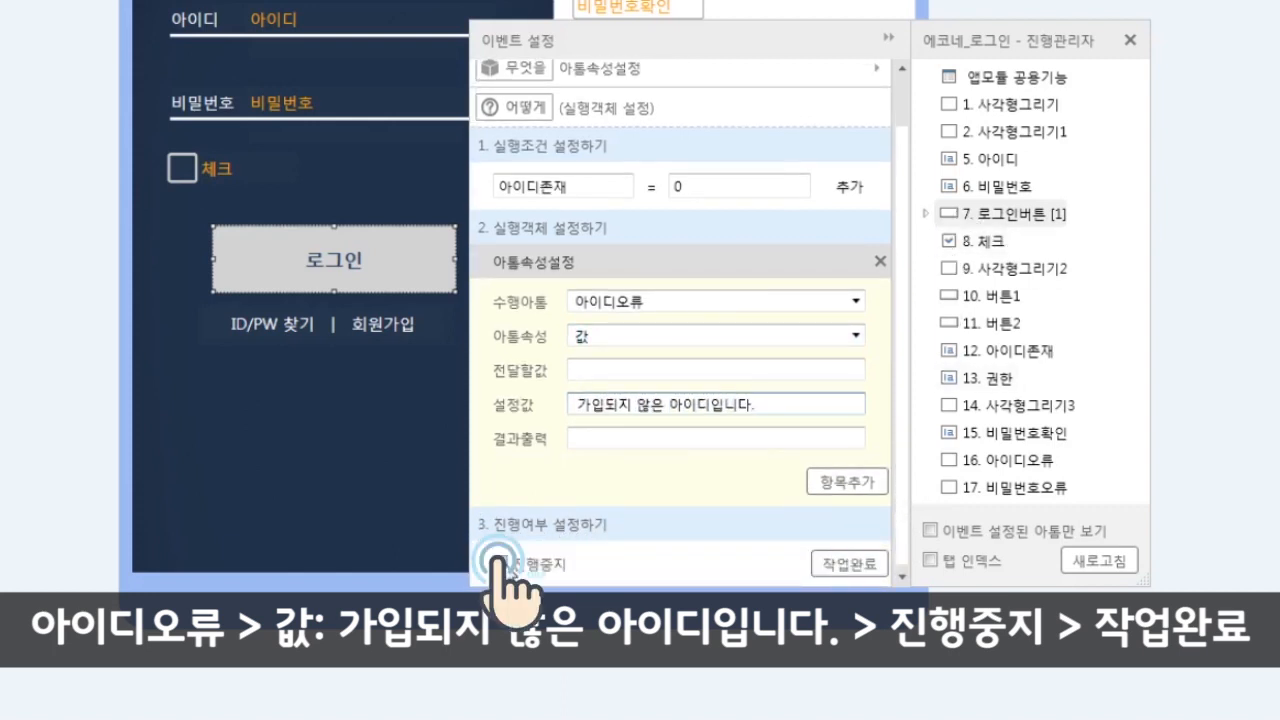
left_click(852, 566)
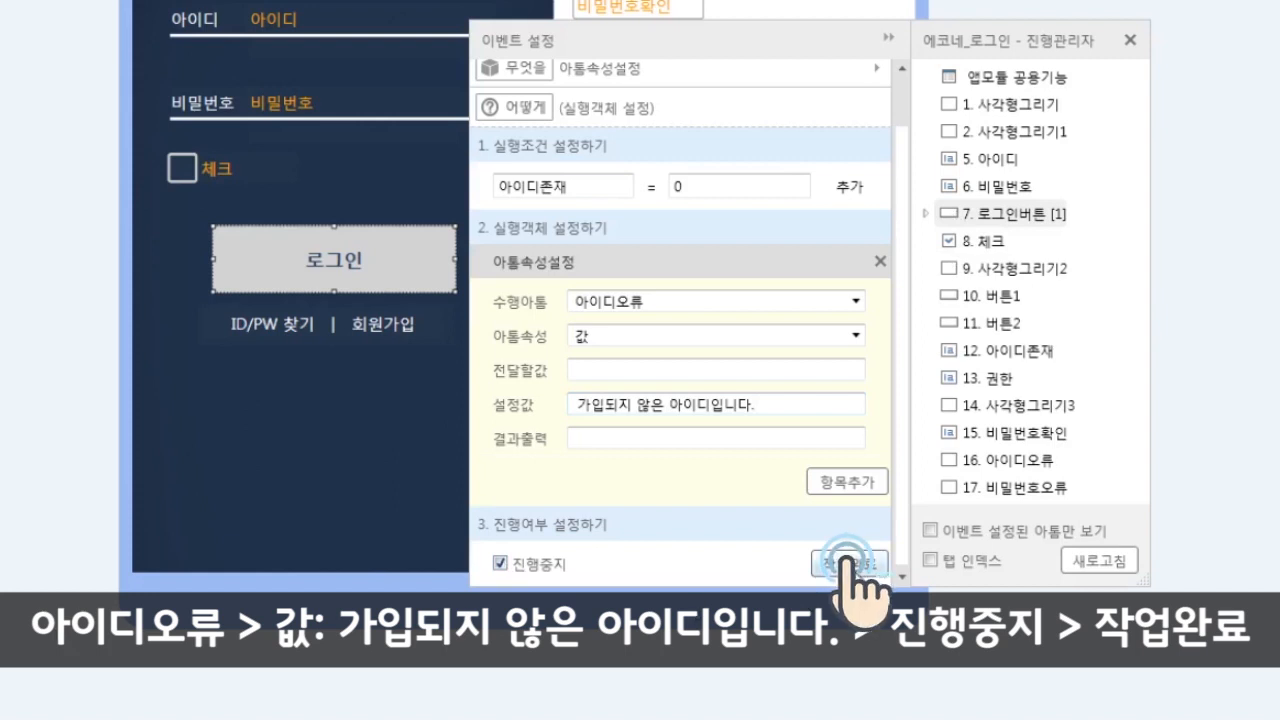
left_click(925, 213)
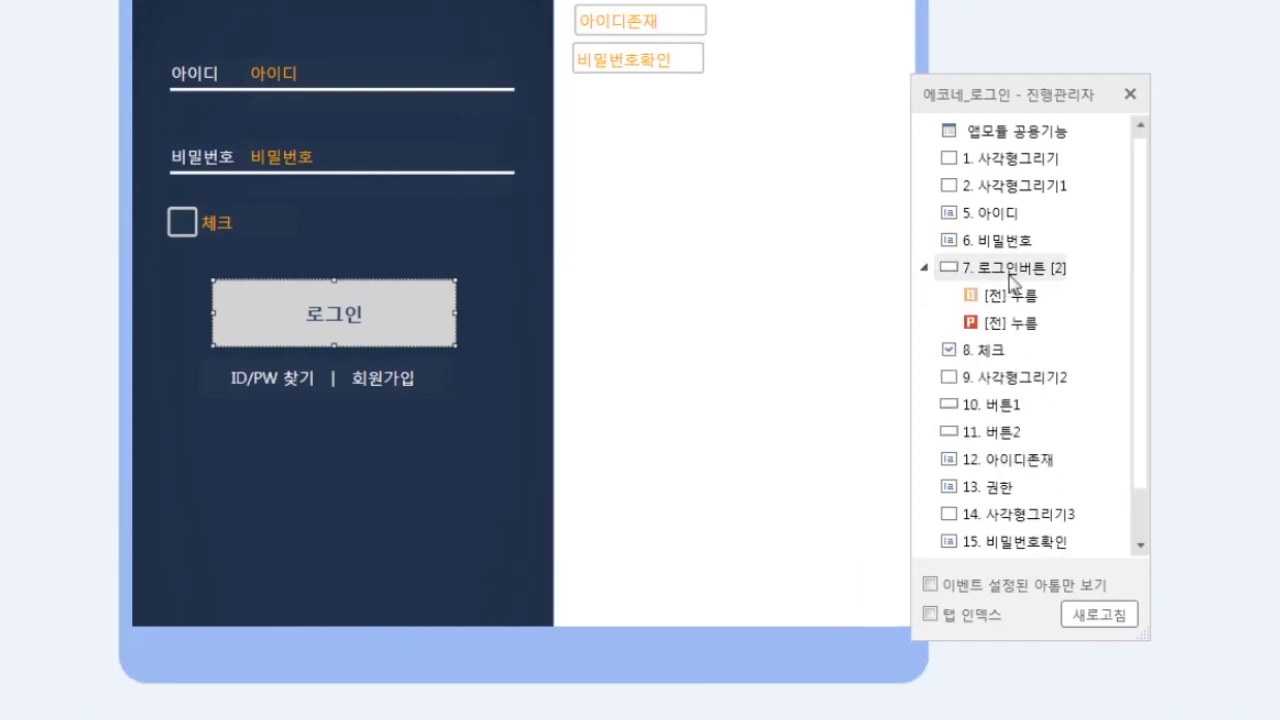
- Add another 로그인버튼 press event of type 아톰속성설정 with the condition 아이디존재 = 1
left_click(1012, 278)
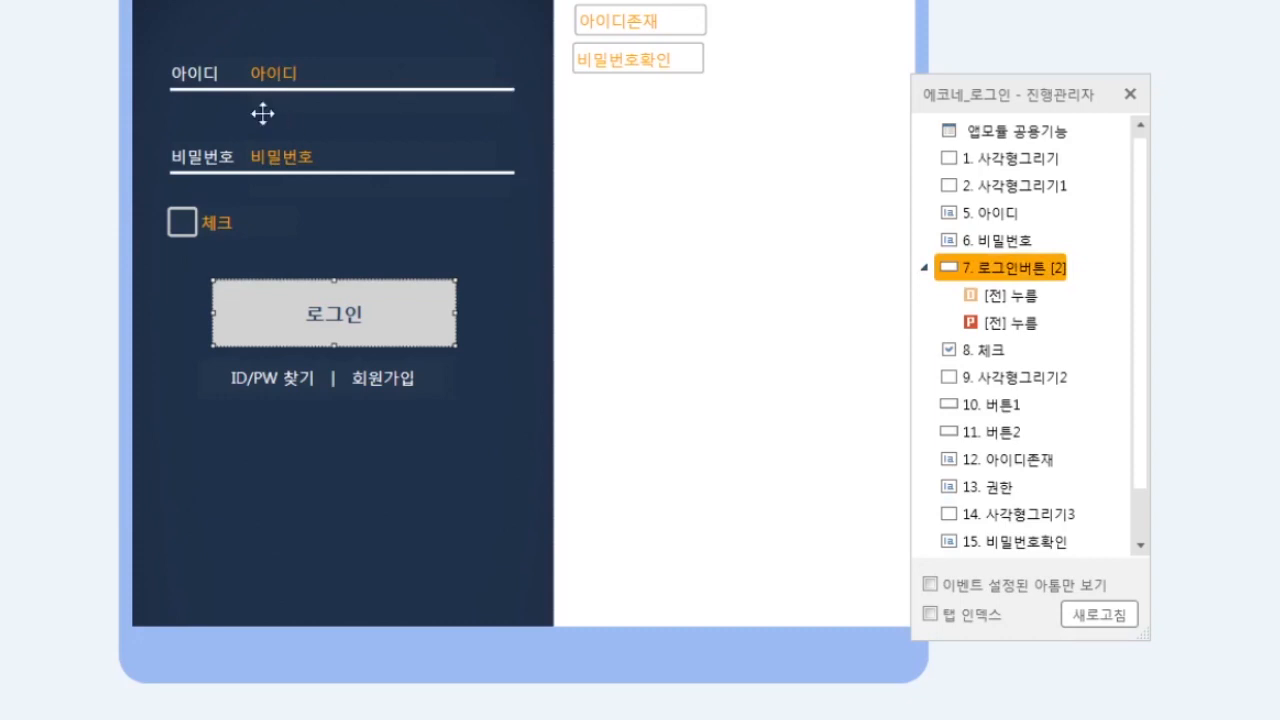
double_click(1018, 278)
left_click(560, 194)
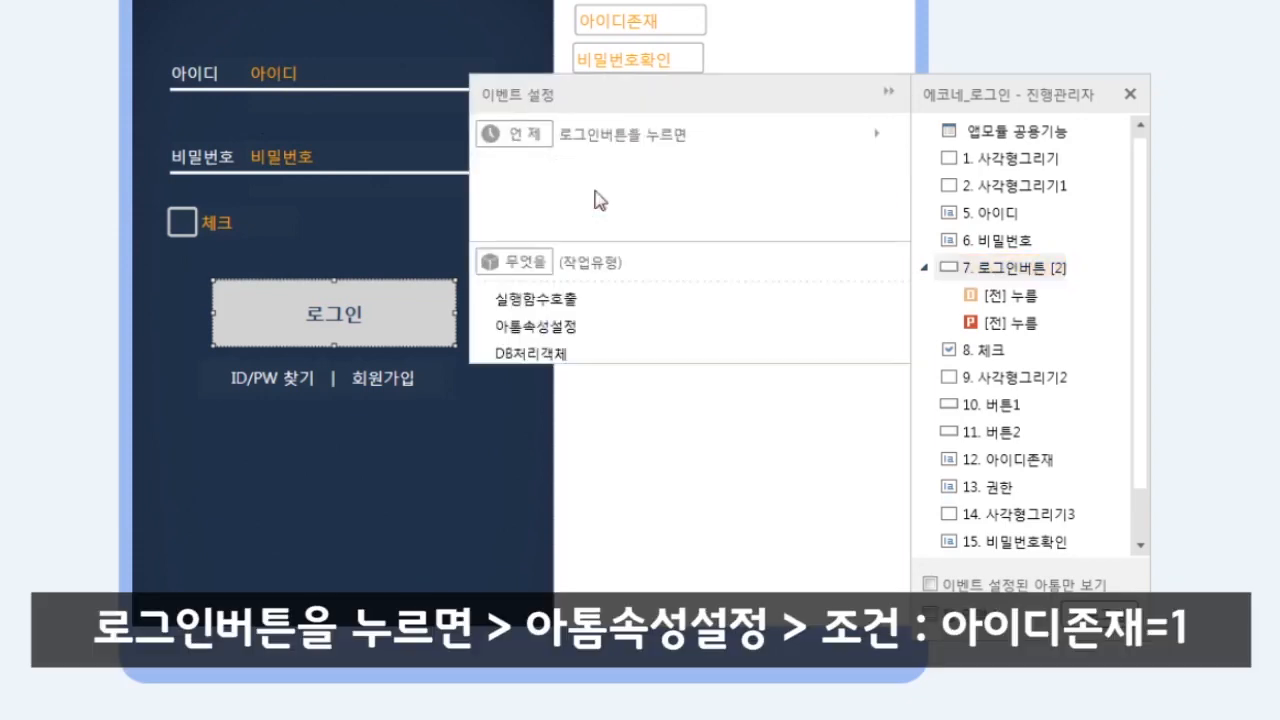
left_click(551, 239)
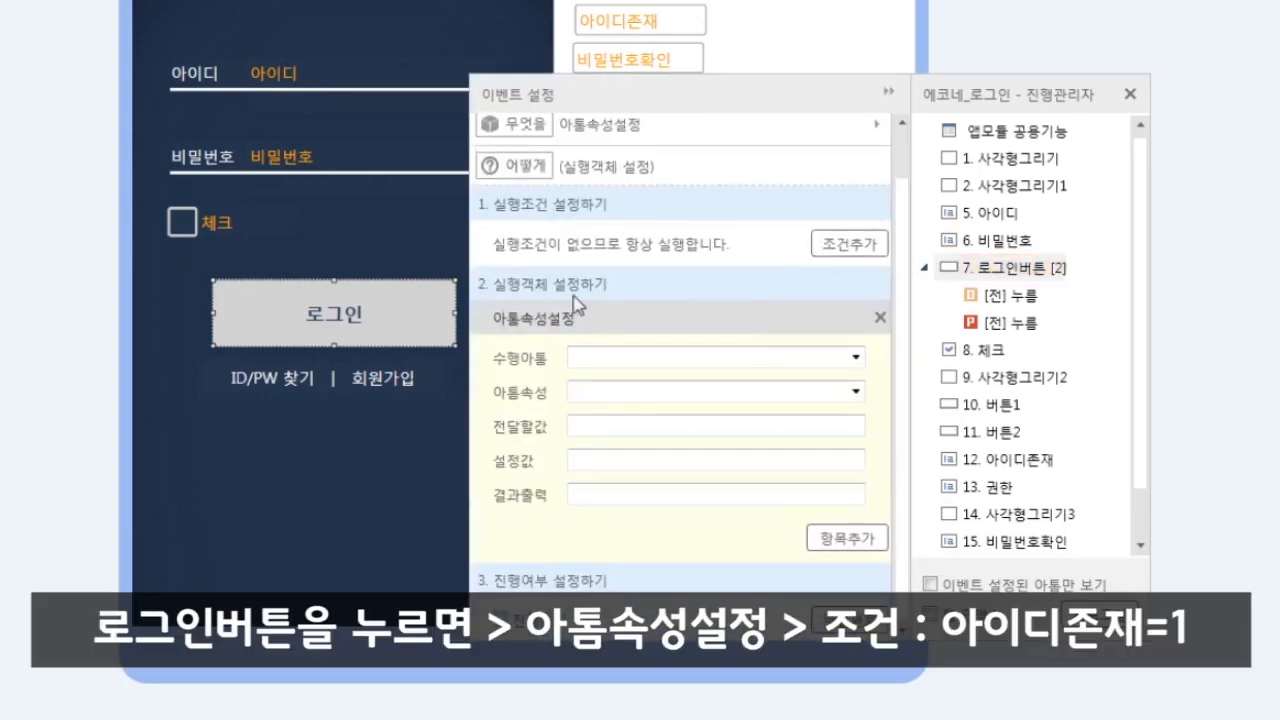
left_click(850, 242)
left_click(594, 244)
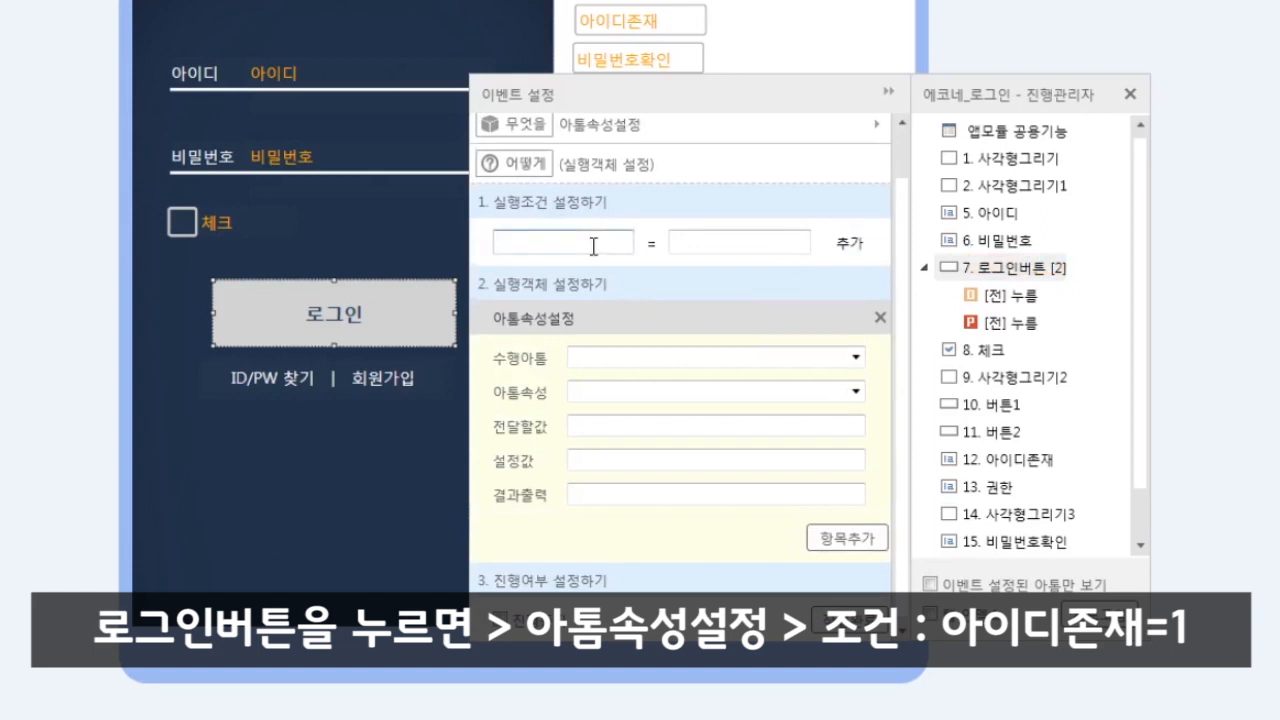
type("아이디존재")
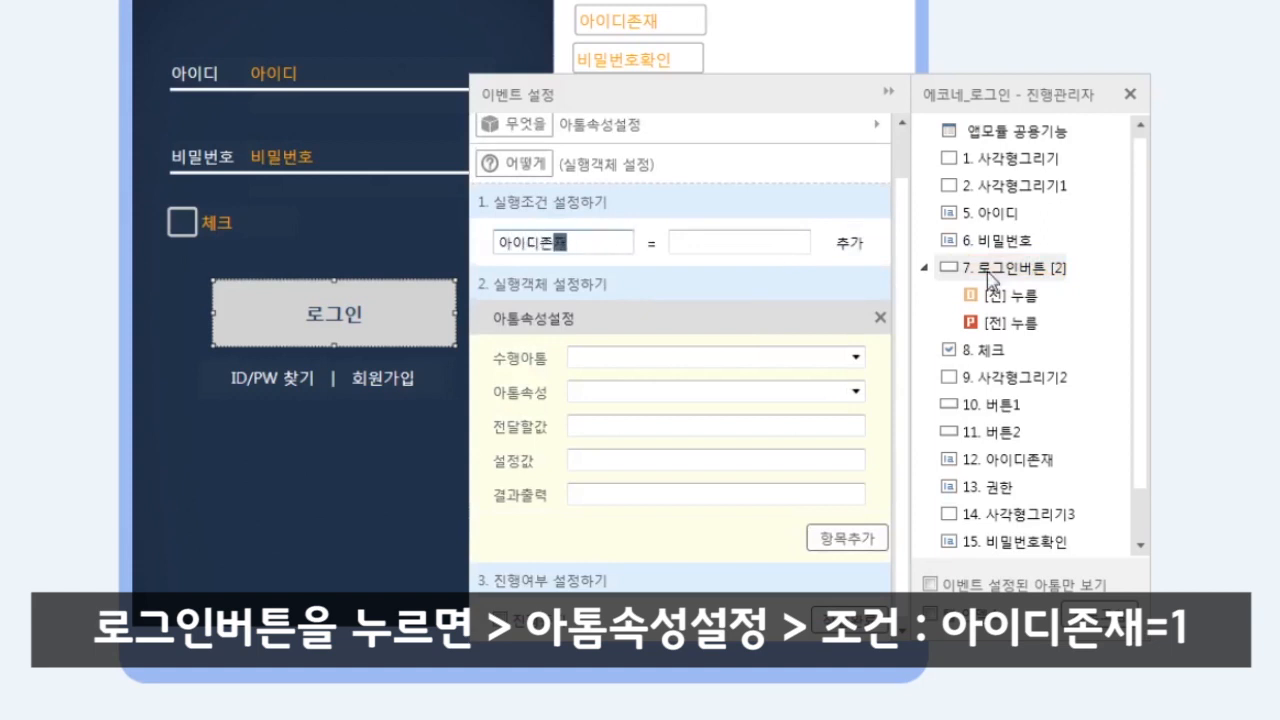
left_click(777, 236)
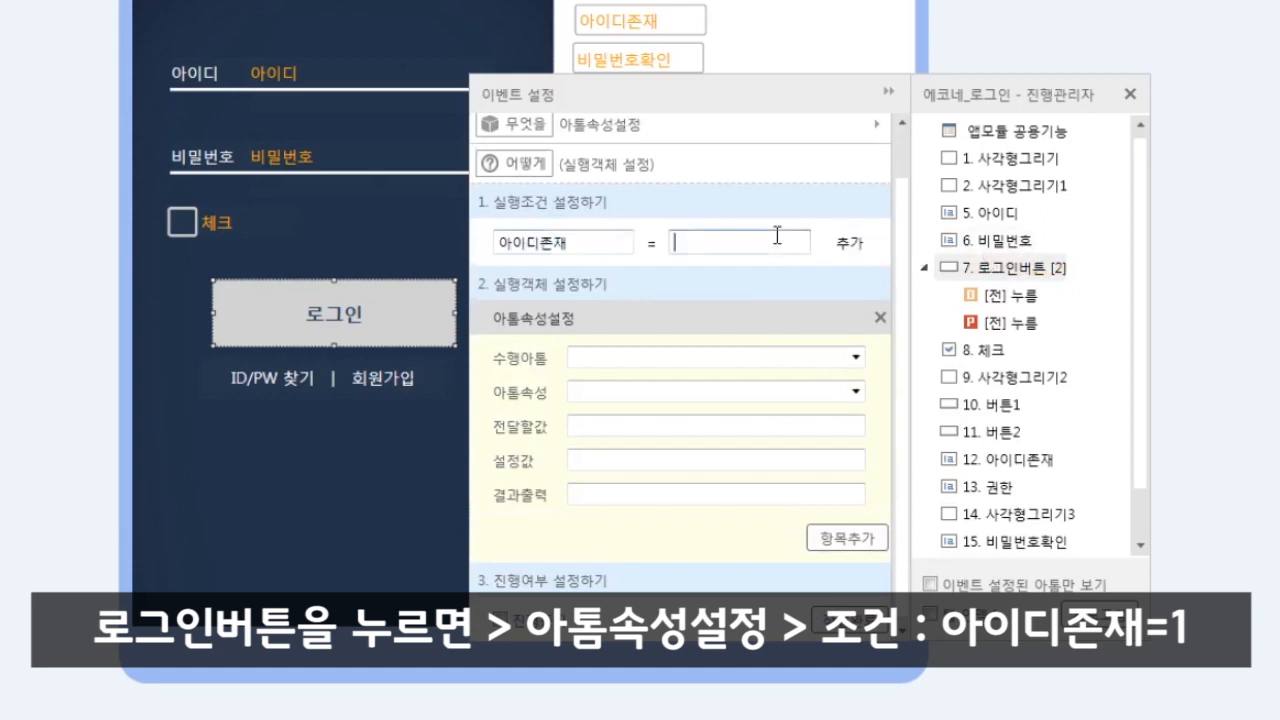
- Set 아이디오류's 값 to an empty value and save the event
left_click(852, 363)
left_click(679, 648)
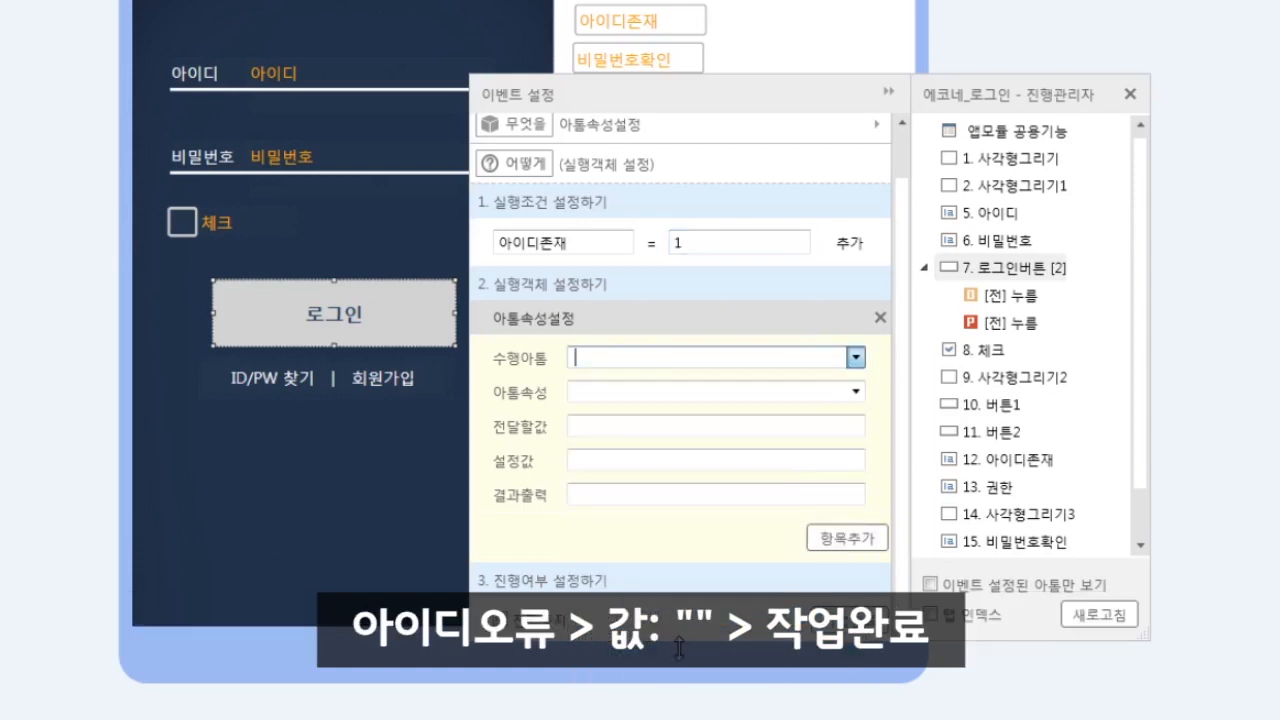
left_click(852, 391)
left_click(651, 486)
left_click(646, 458)
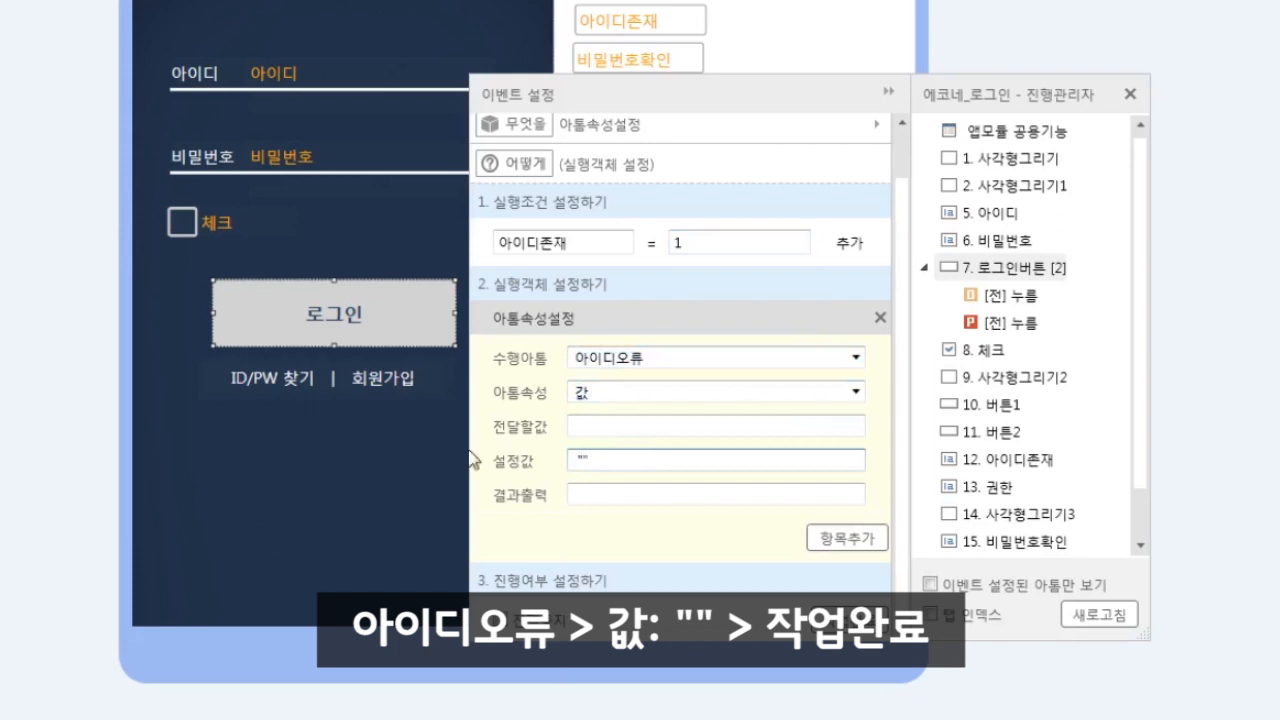
left_click(848, 618)
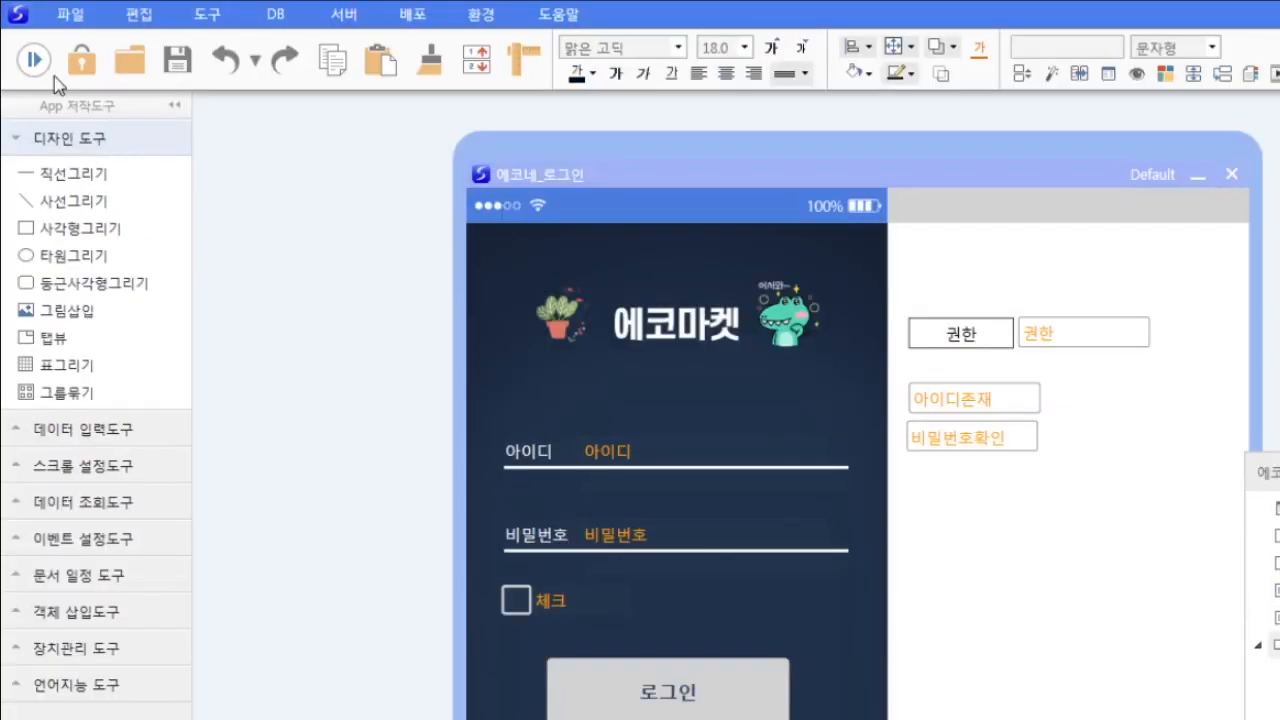
- Preview the form: an unregistered ID shows the not-registered message, an existing ID clears it
left_click(33, 59)
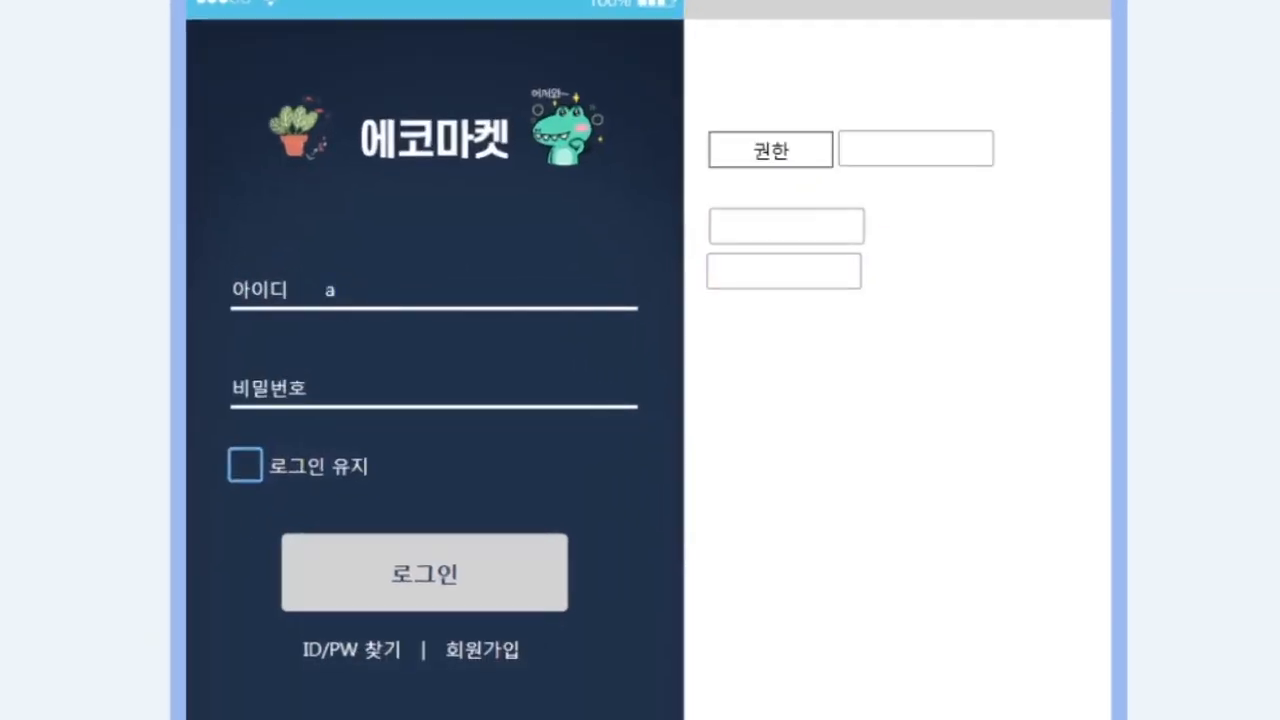
type("aaa")
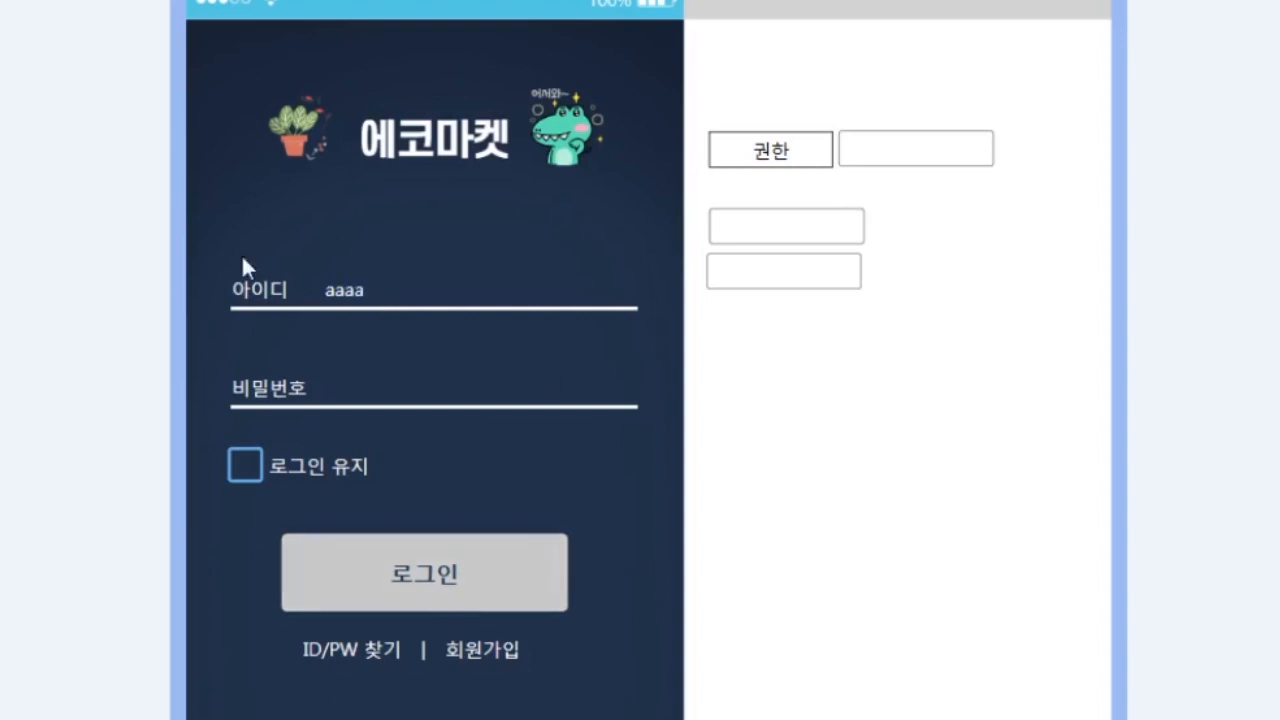
left_click(410, 575)
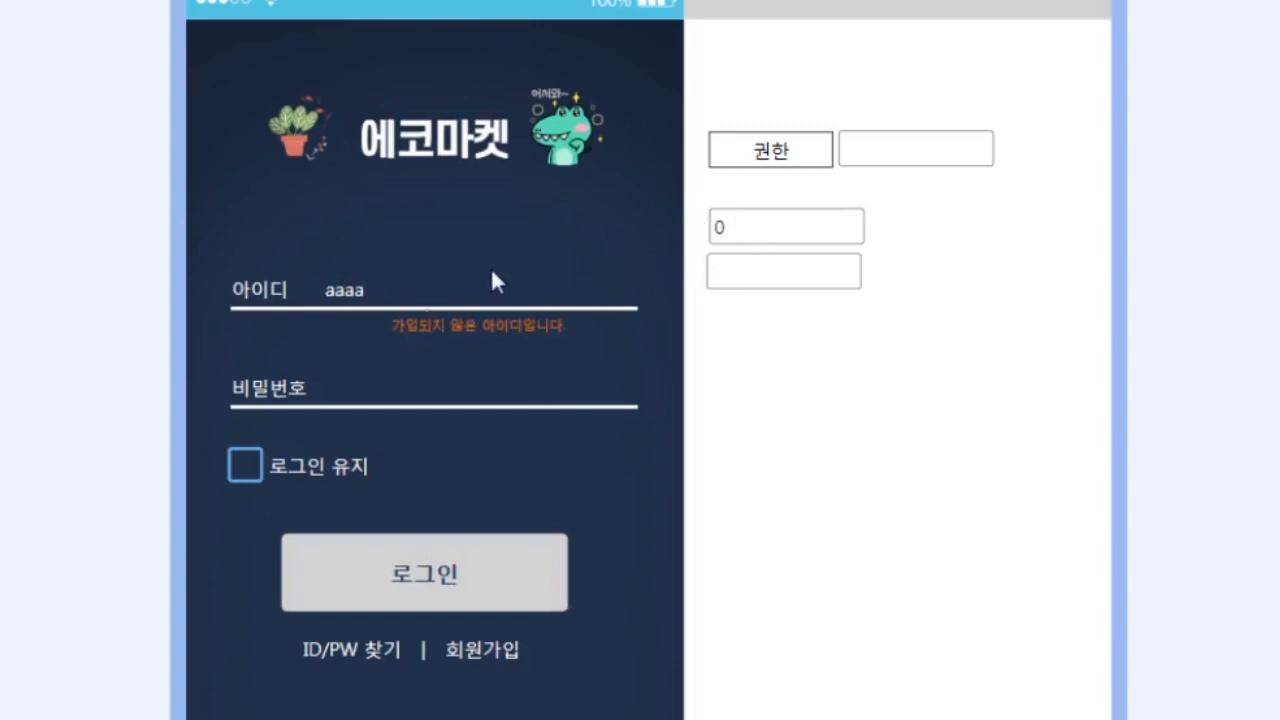
left_click(408, 572)
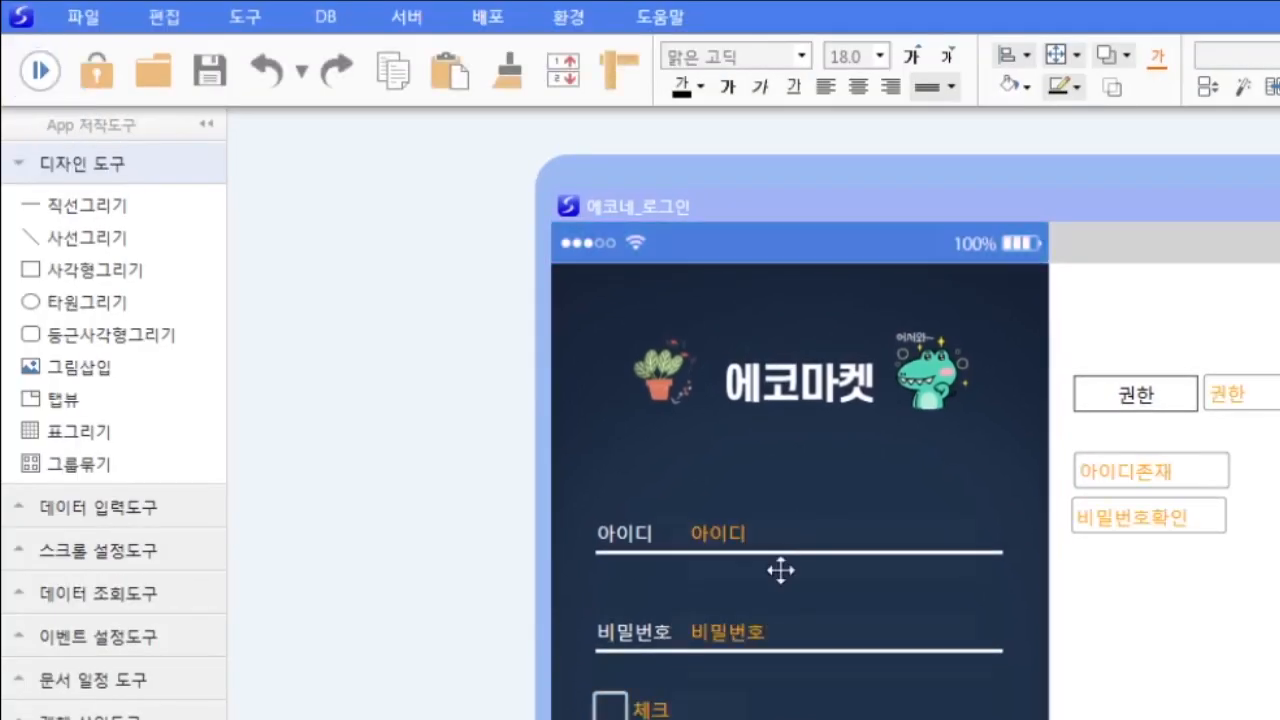
left_click(780, 570)
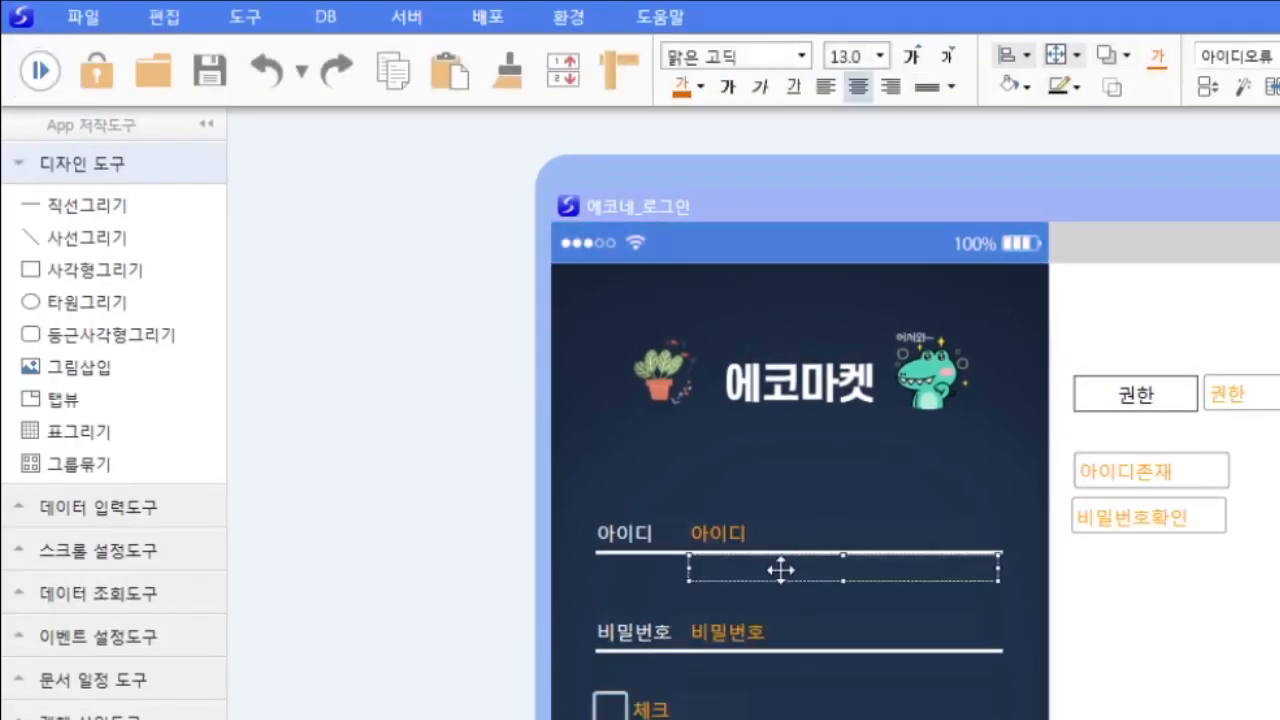
- Left-align the 아이디오류 and 비밀번호오류 text, then start a new 로그인버튼 press event
left_click(815, 670, "shift")
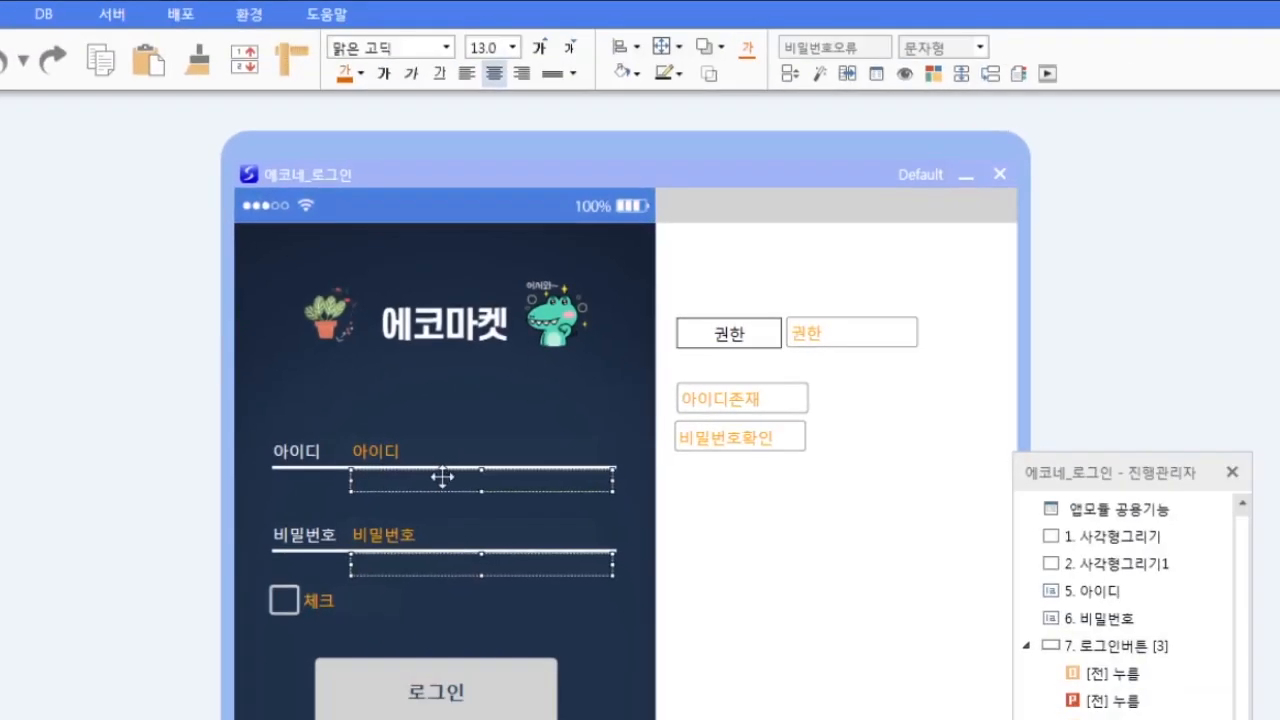
left_click(465, 76)
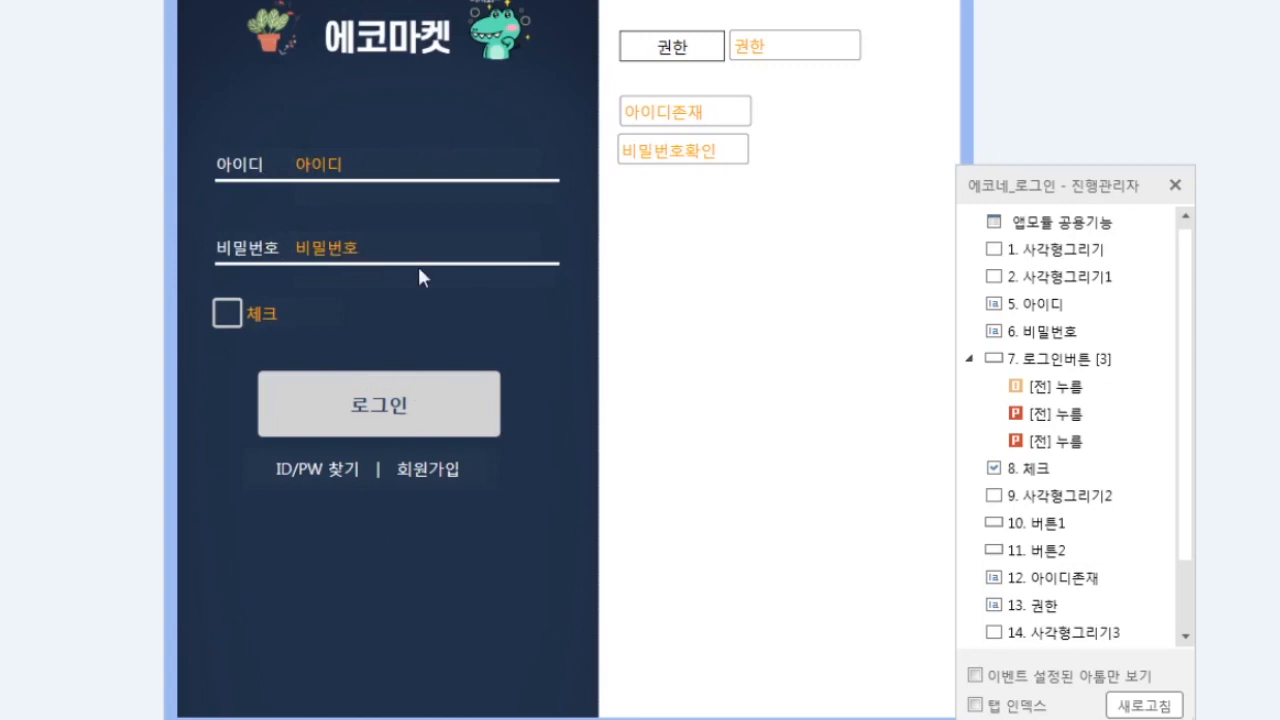
left_click(1064, 362)
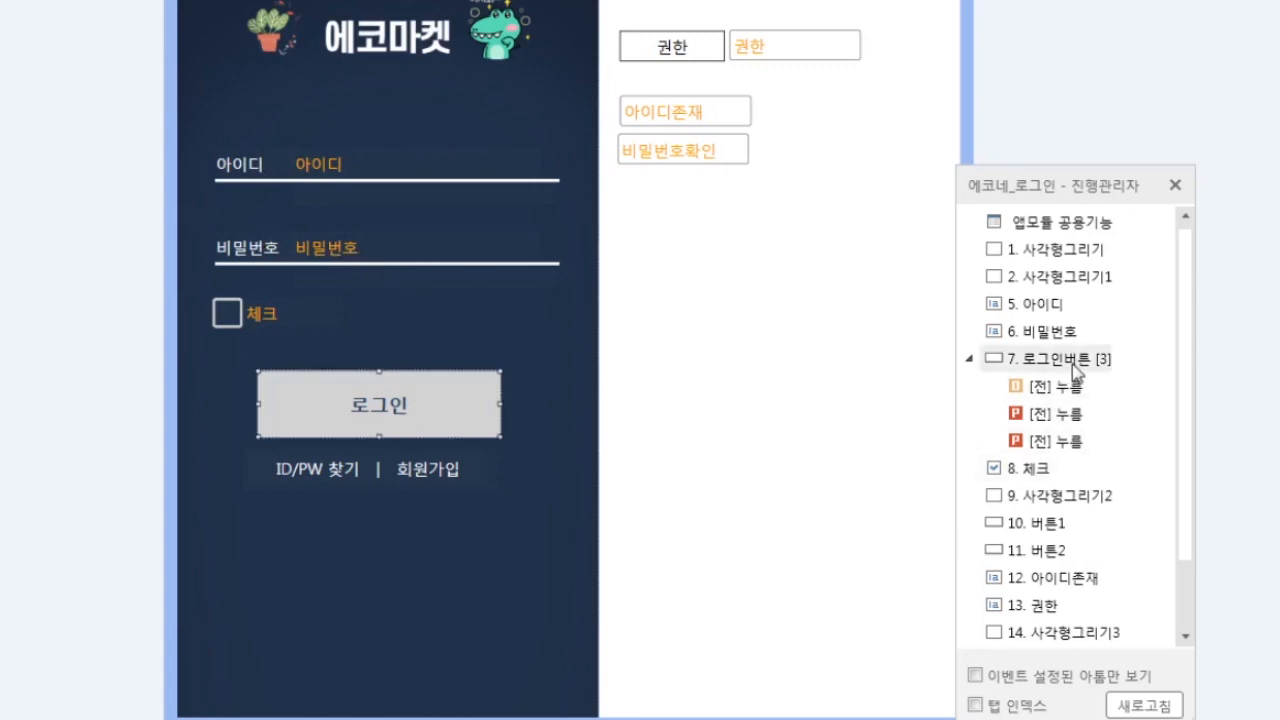
left_click(645, 289)
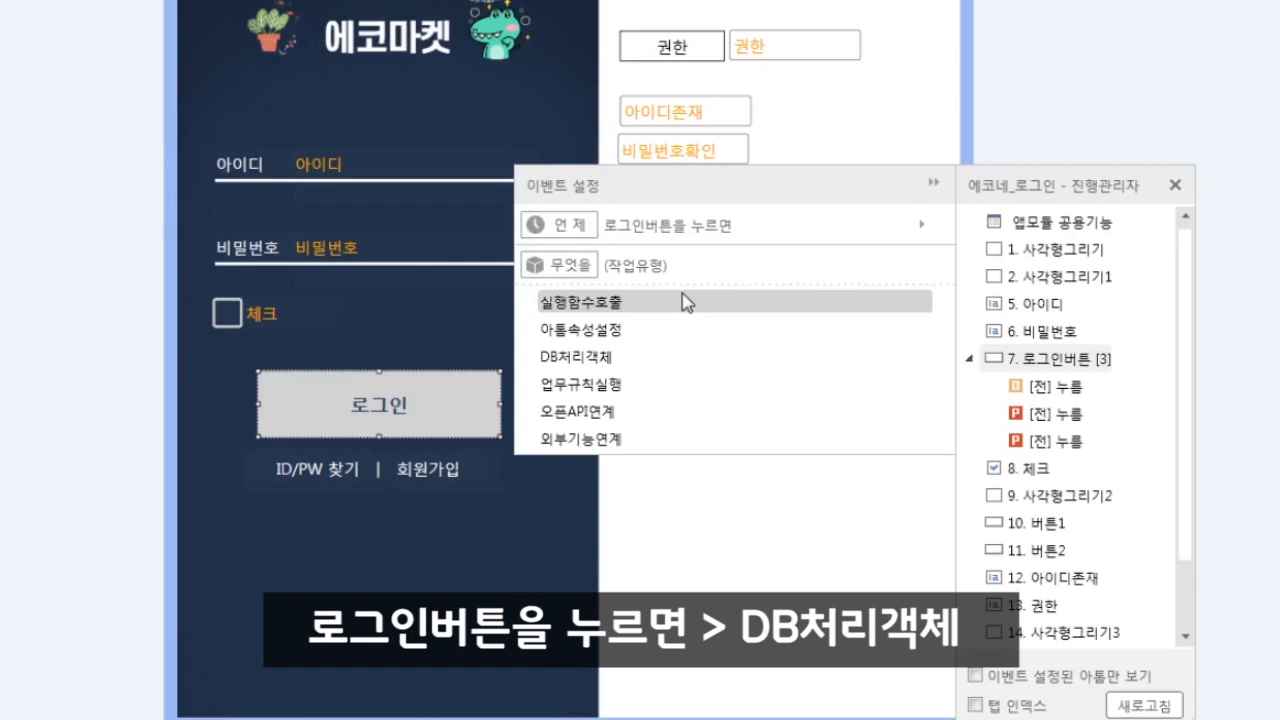
- Make the event run the 회원체크 DB object with its result output to 비밀번호확인
left_click(576, 356)
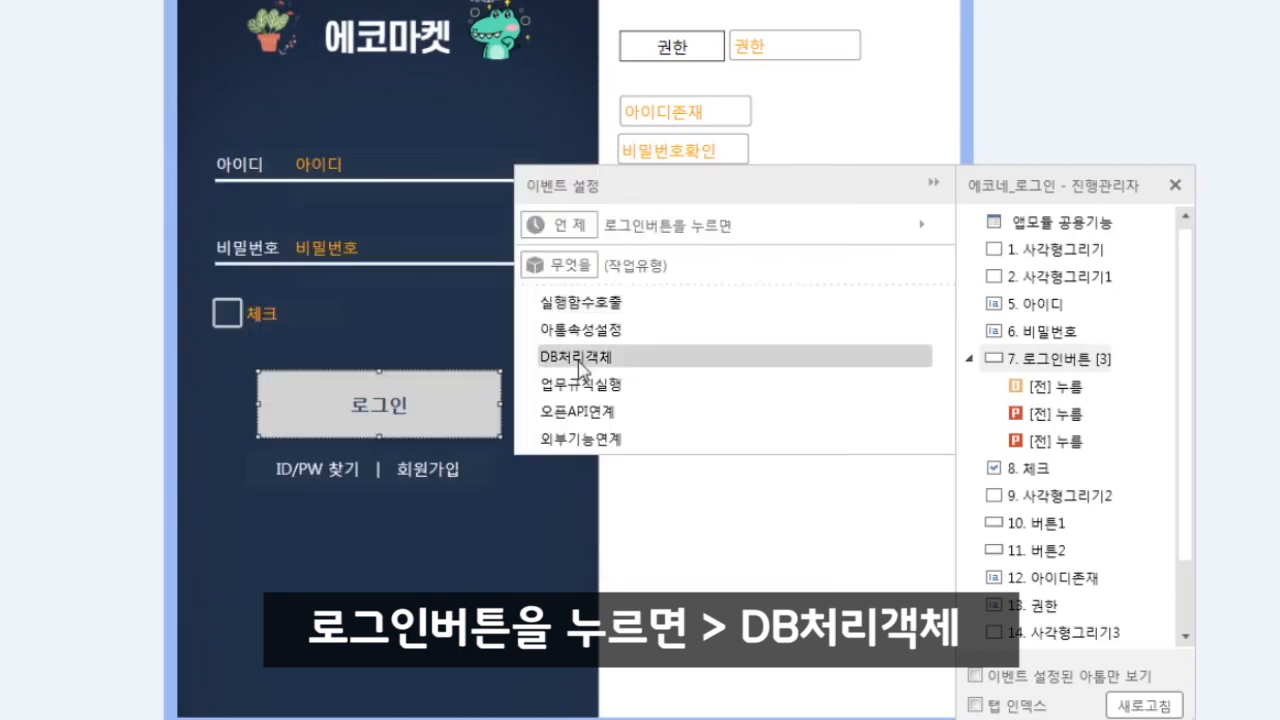
left_click(578, 359)
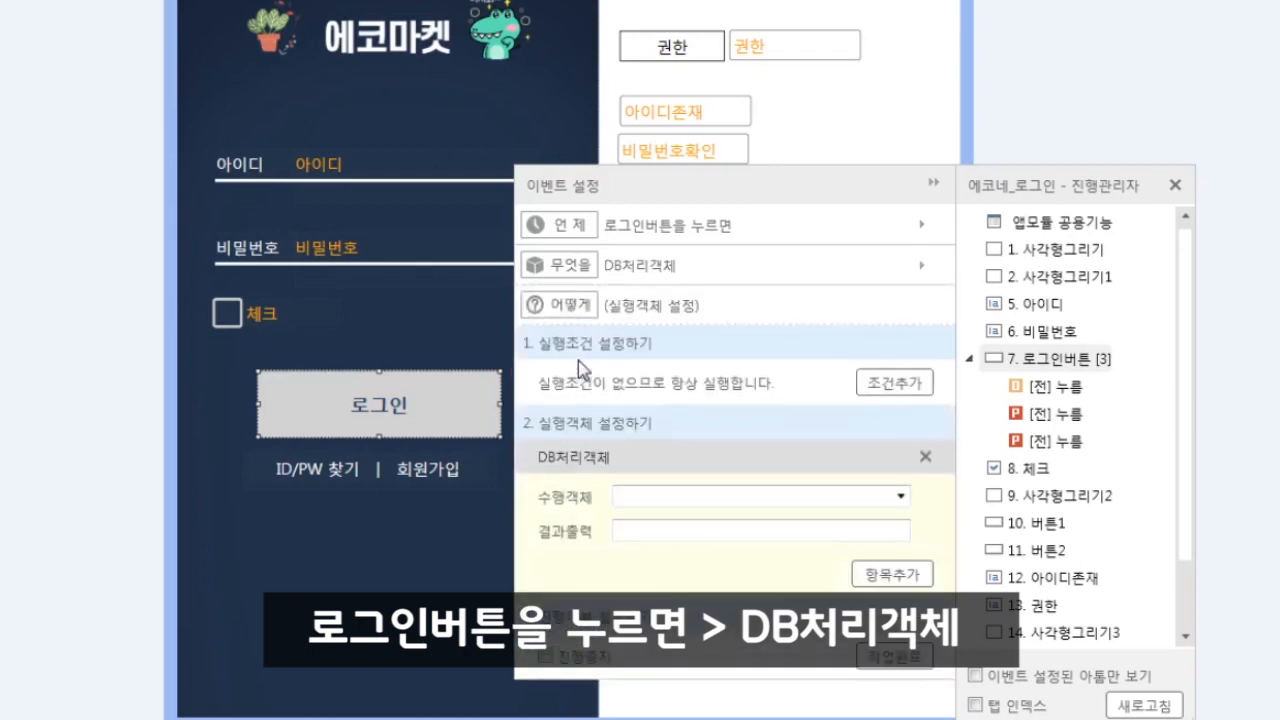
left_click(901, 495)
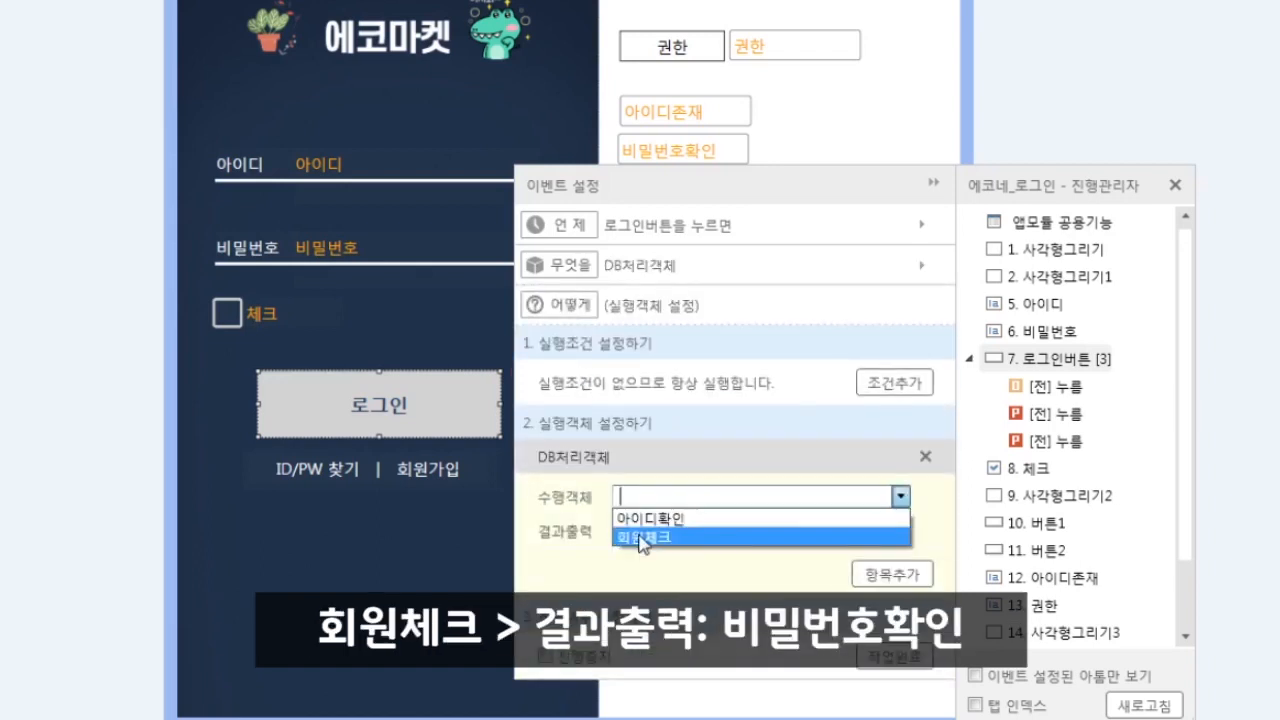
left_click(641, 537)
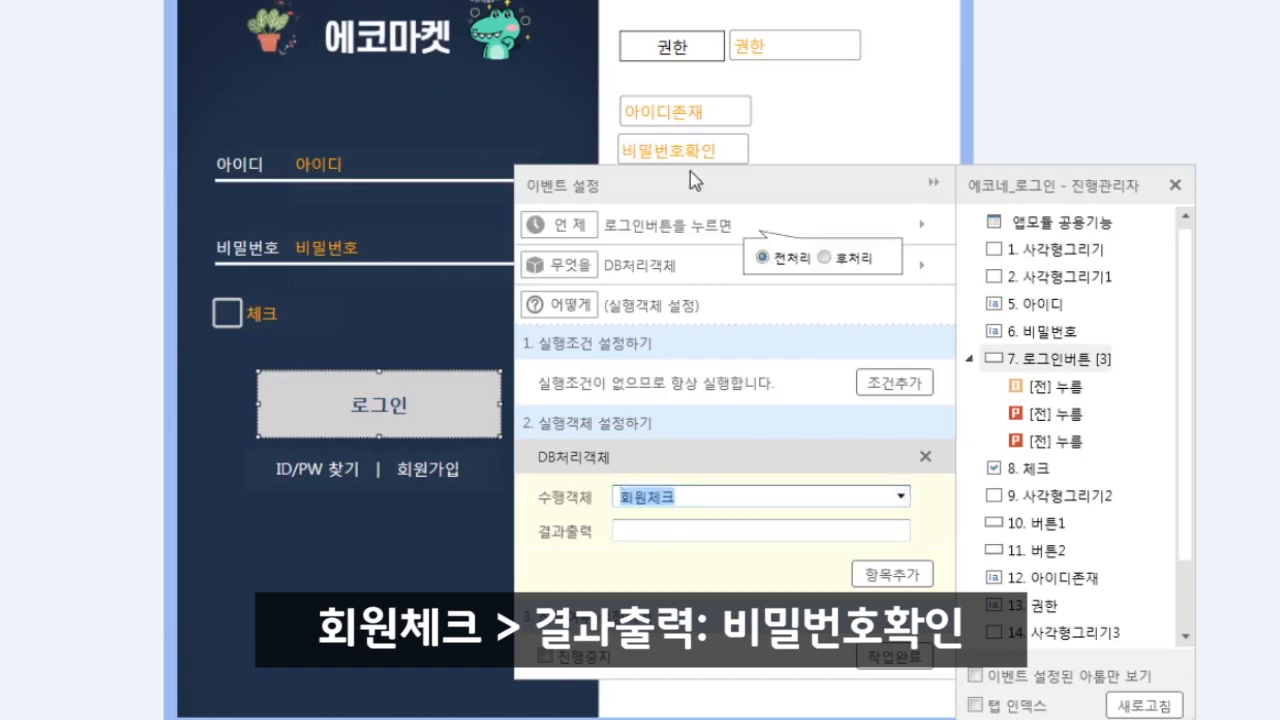
left_click(660, 530)
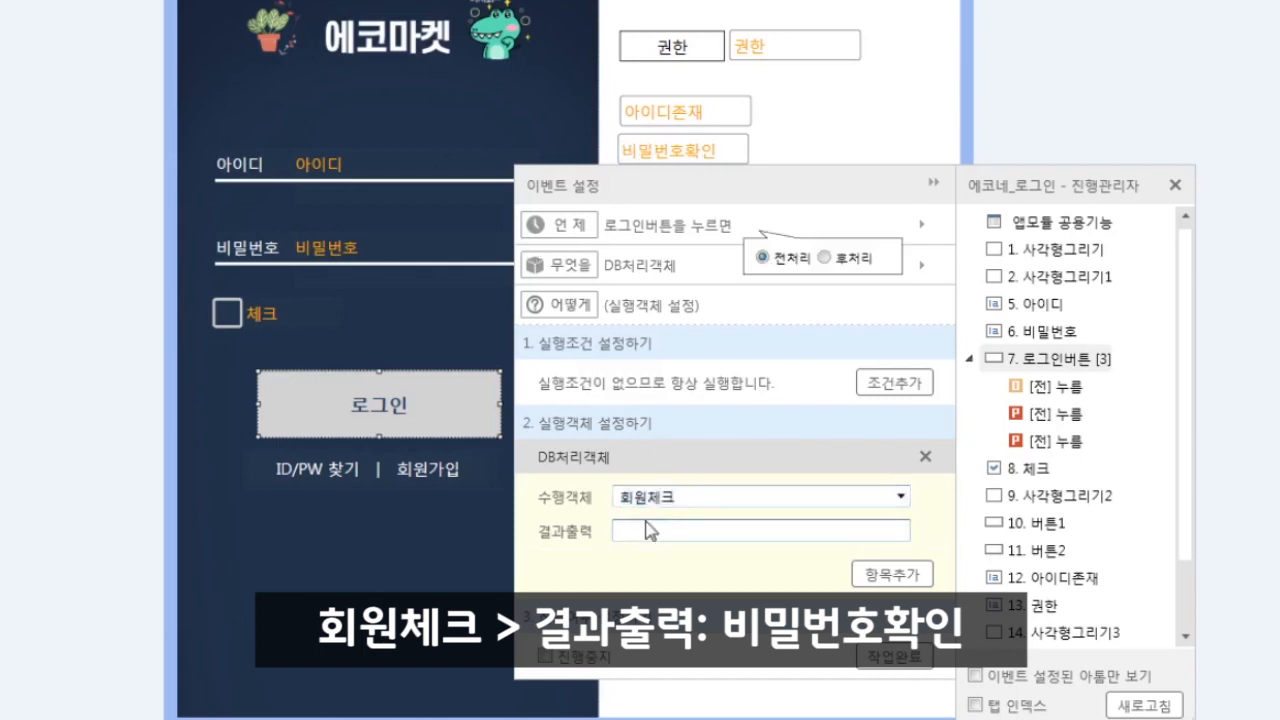
type("비밀")
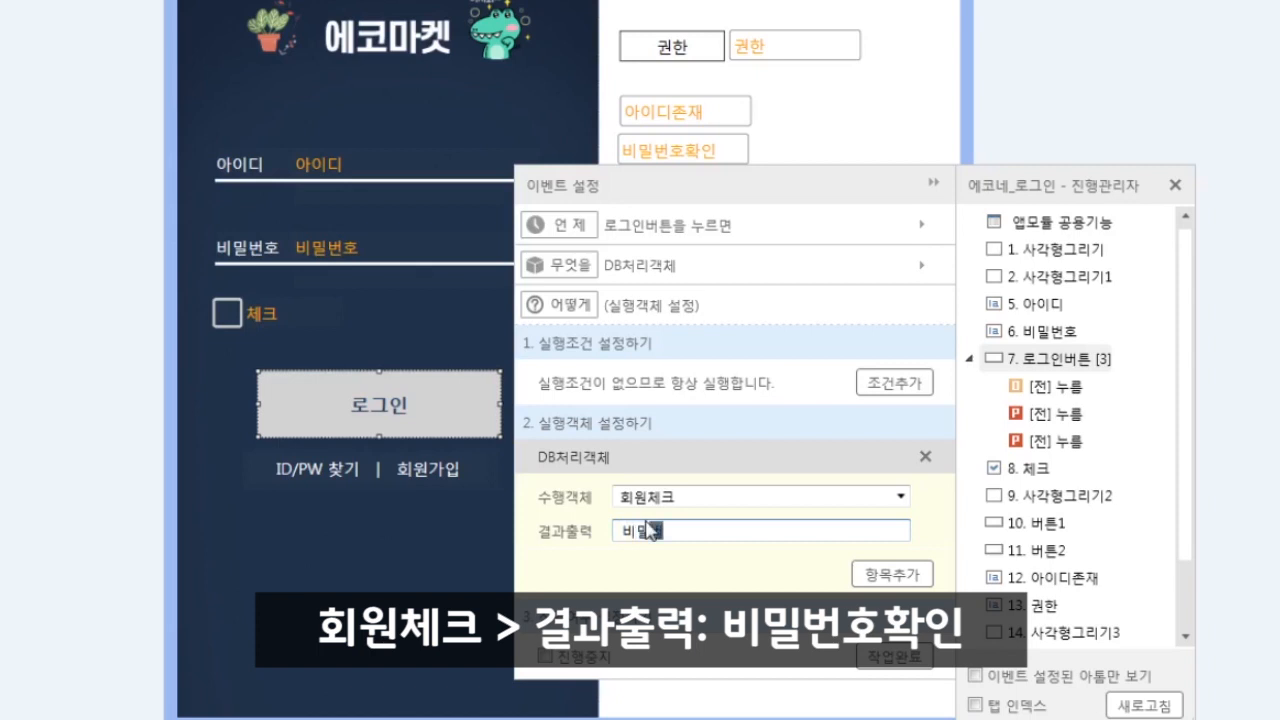
type("번호확인")
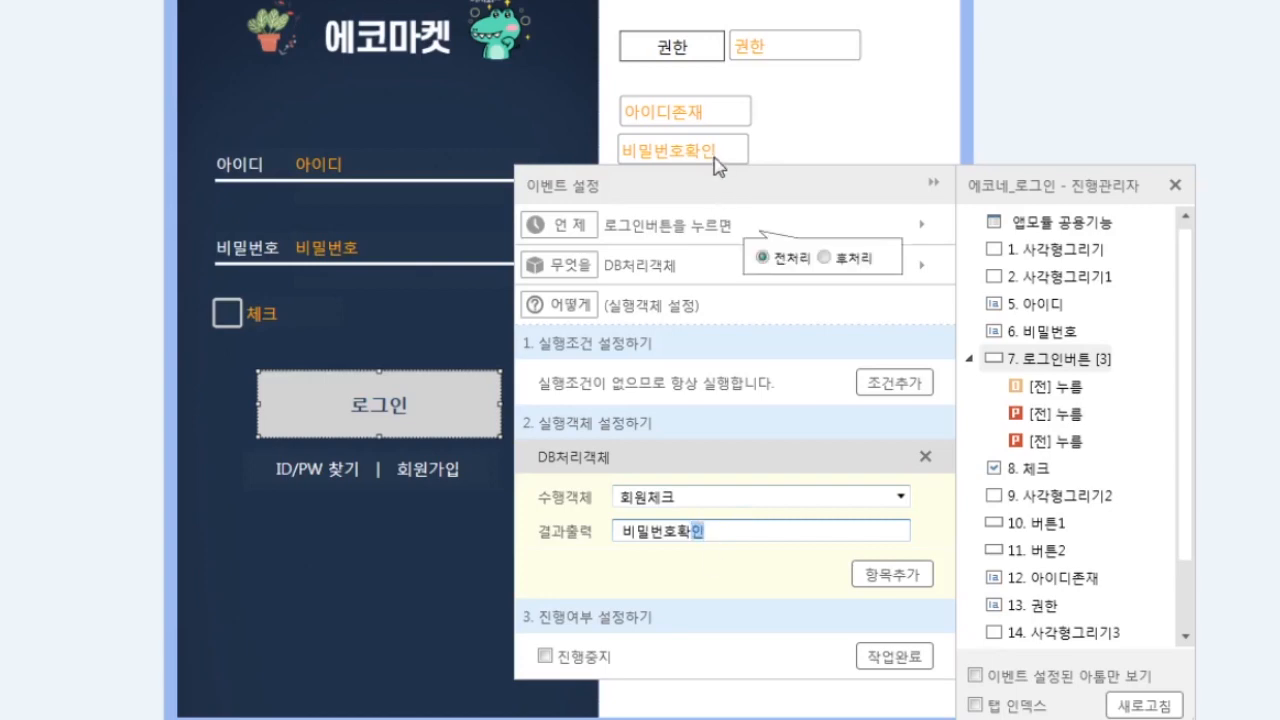
left_click(893, 656)
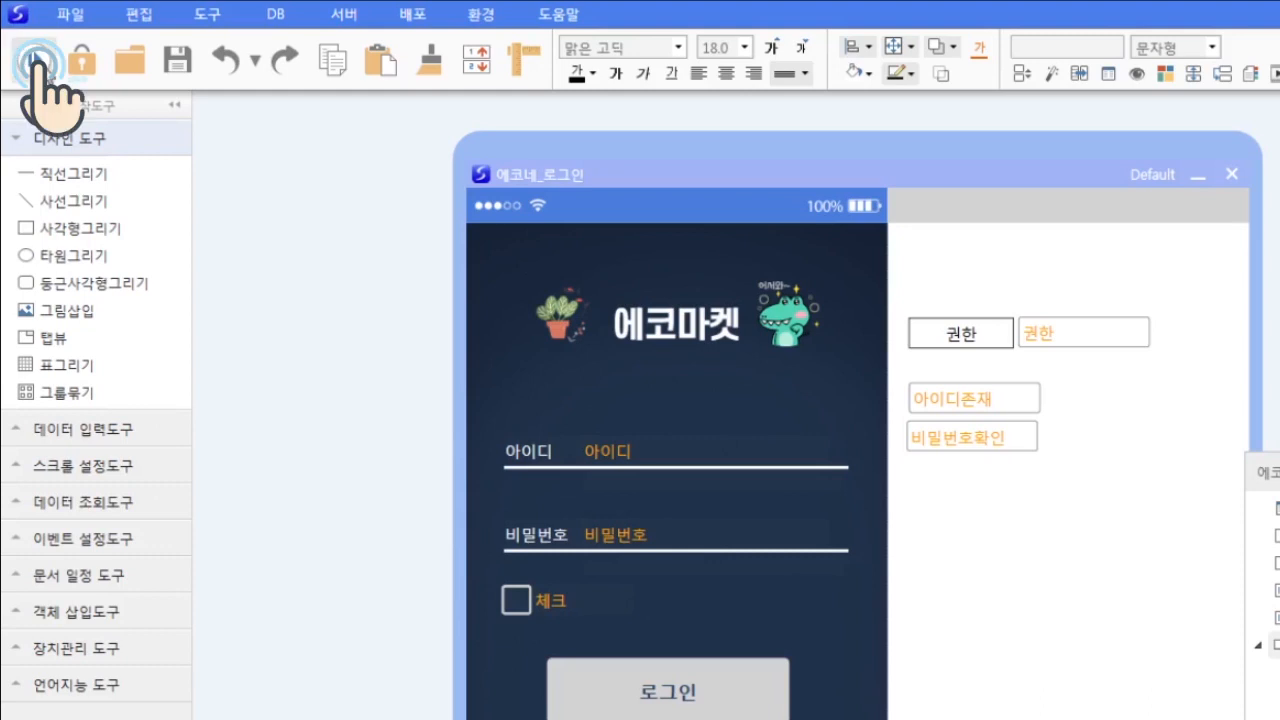
left_click(33, 60)
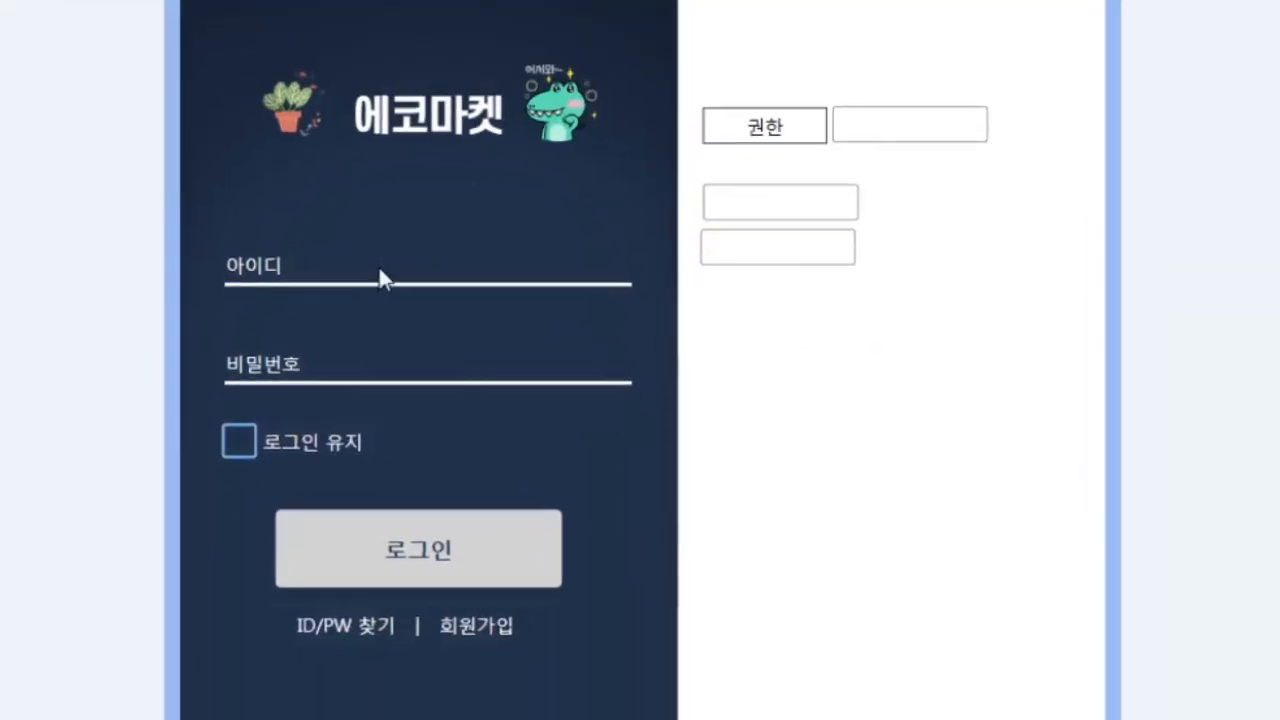
left_click(380, 268)
type("aaa")
left_click(359, 365)
type("1111")
left_click(423, 553)
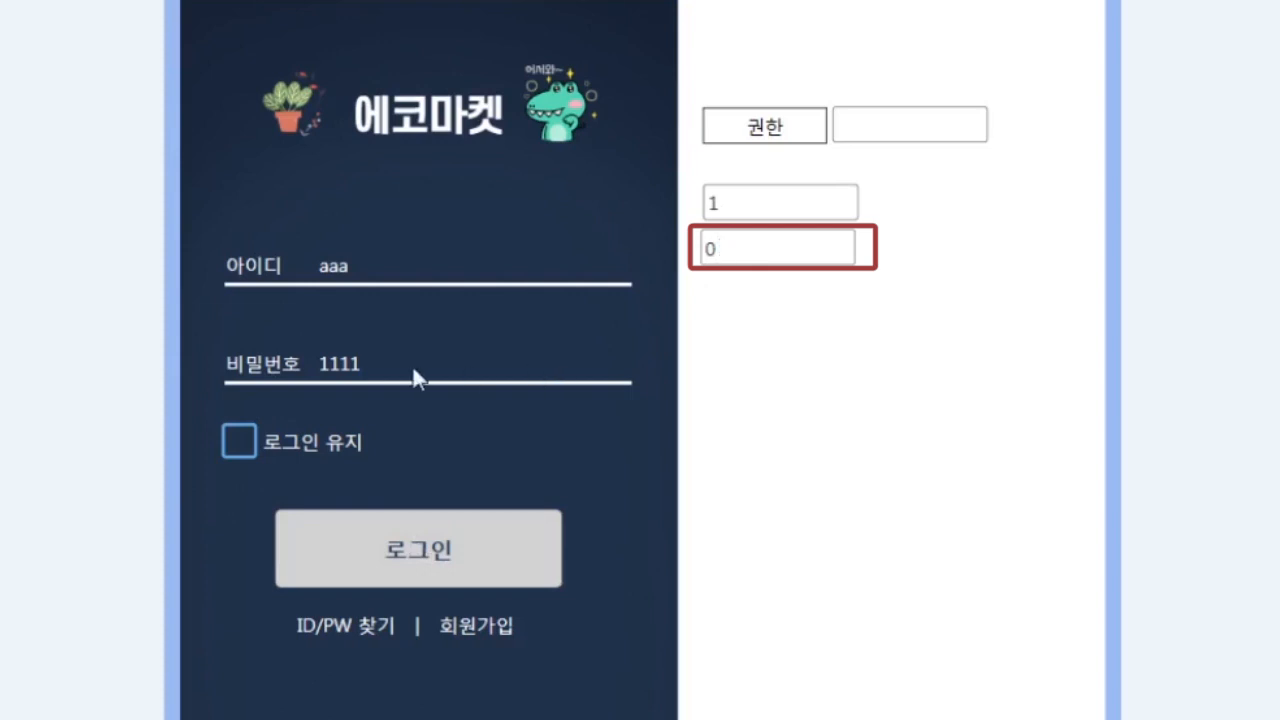
type("11")
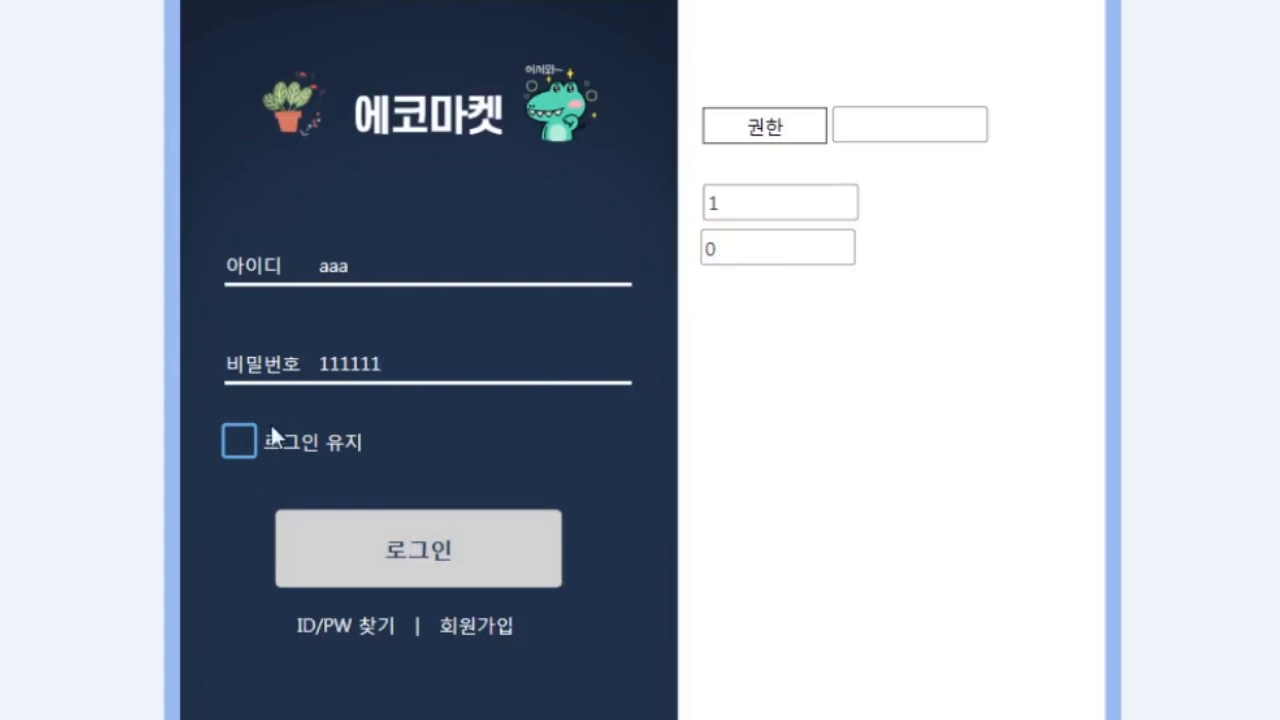
left_click(416, 552)
- Replace the ID with 'echo', log in to see 권한 show 관리자, then stop the preview
left_click_drag(421, 269, 278, 268)
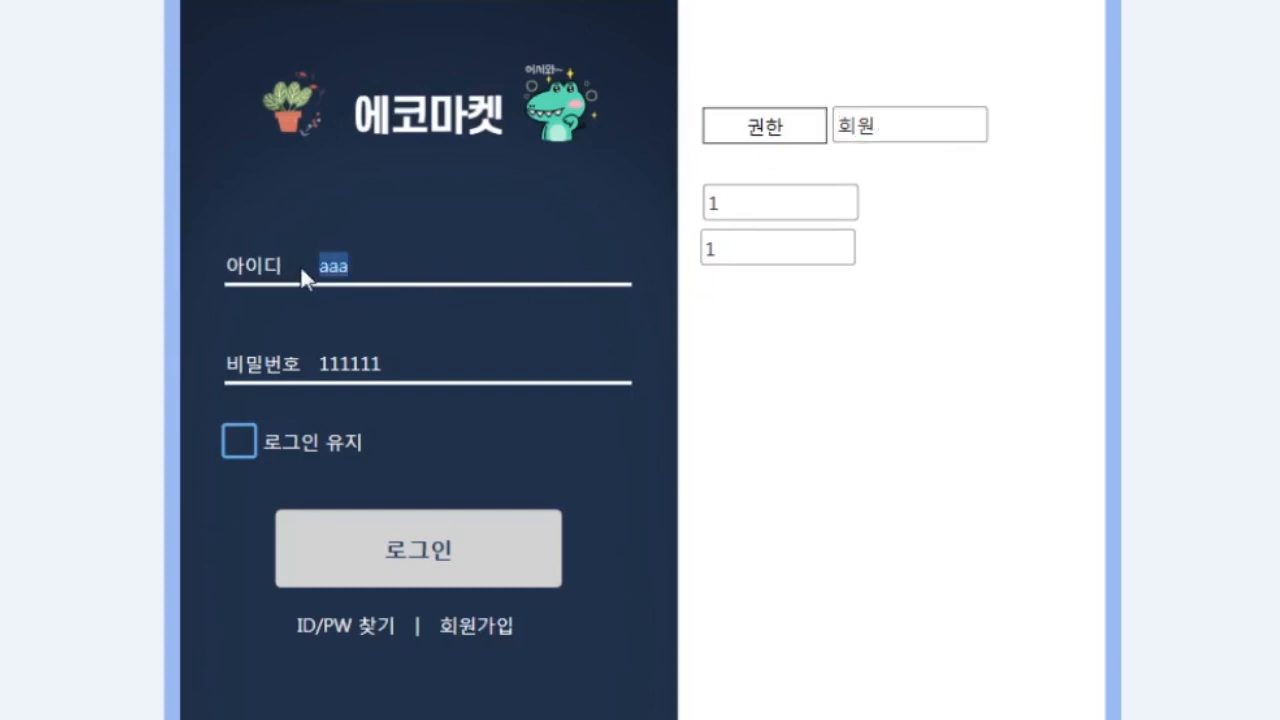
type("echo")
left_click(445, 552)
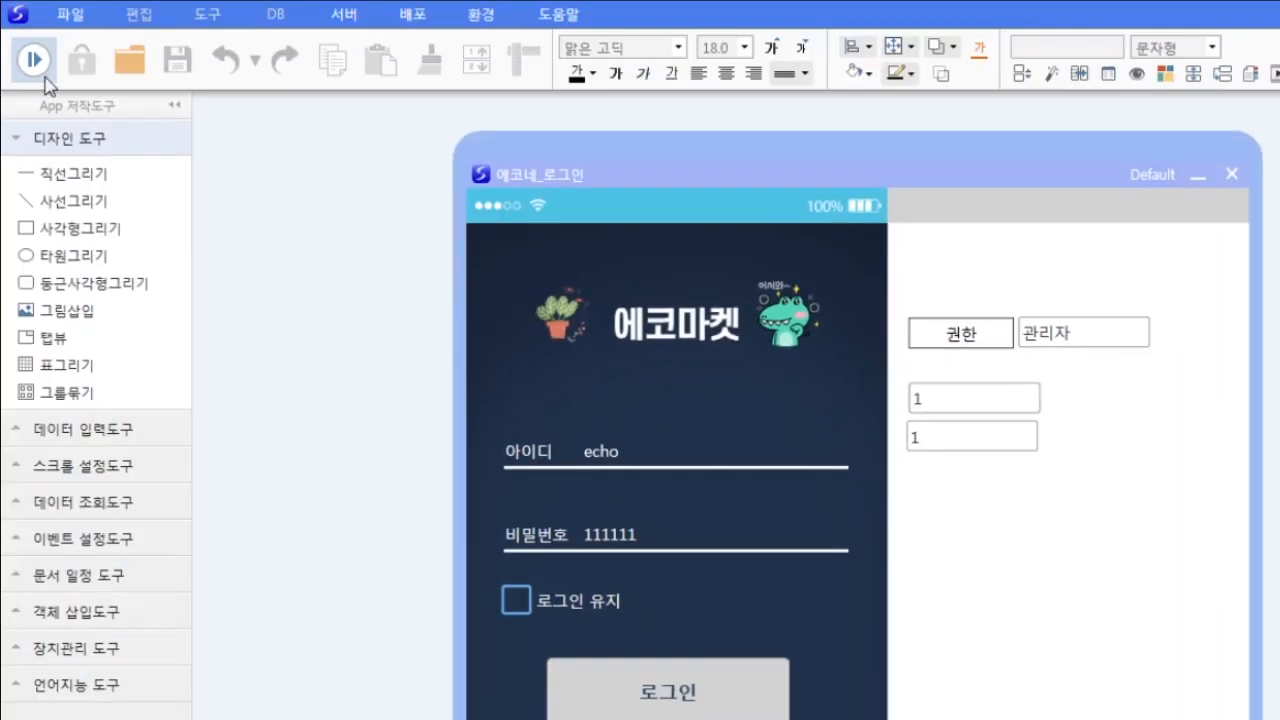
left_click(36, 62)
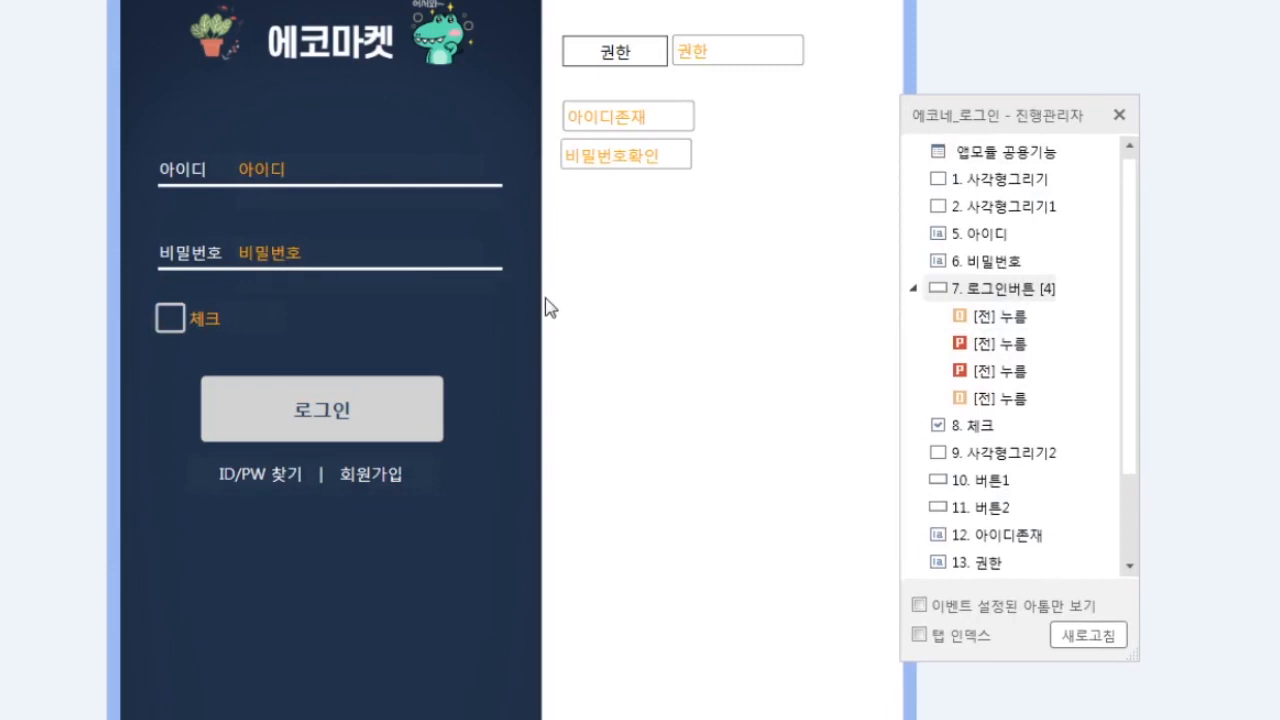
- Add a 로그인버튼 press event using 아톰속성설정 with the condition 비밀번호확인 = 0
left_click(388, 276)
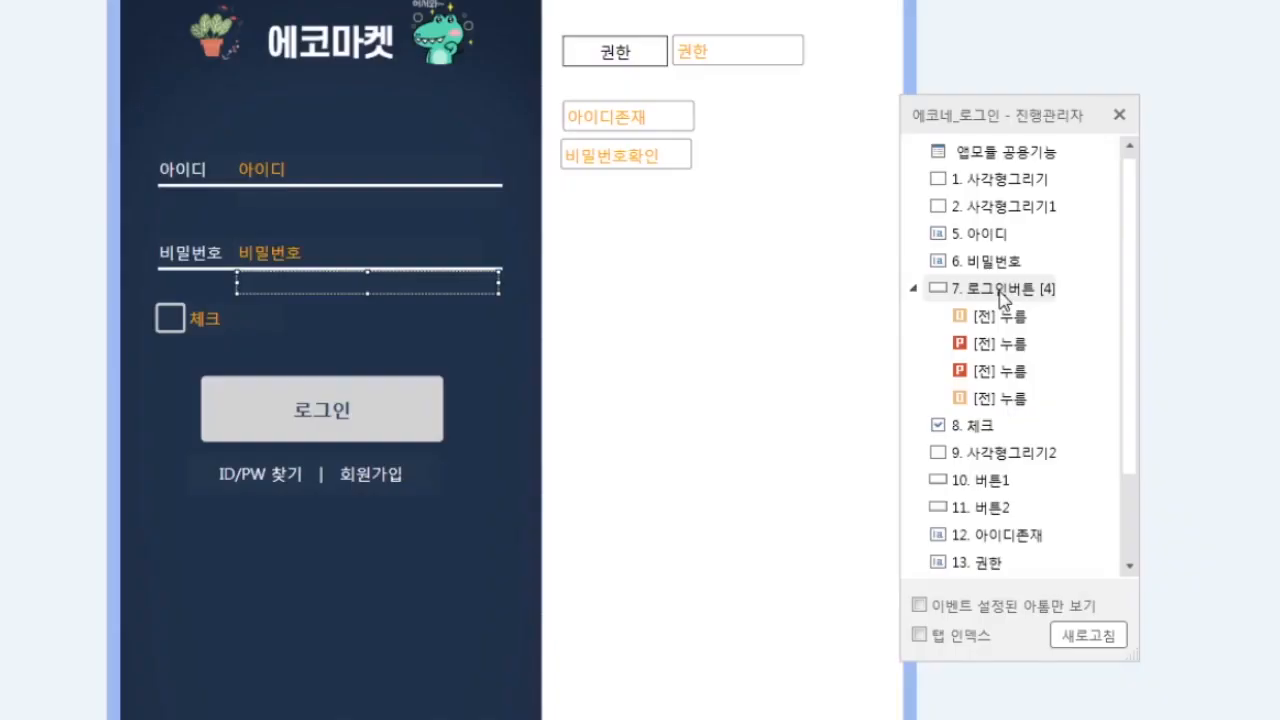
left_click(930, 289)
left_click(685, 226)
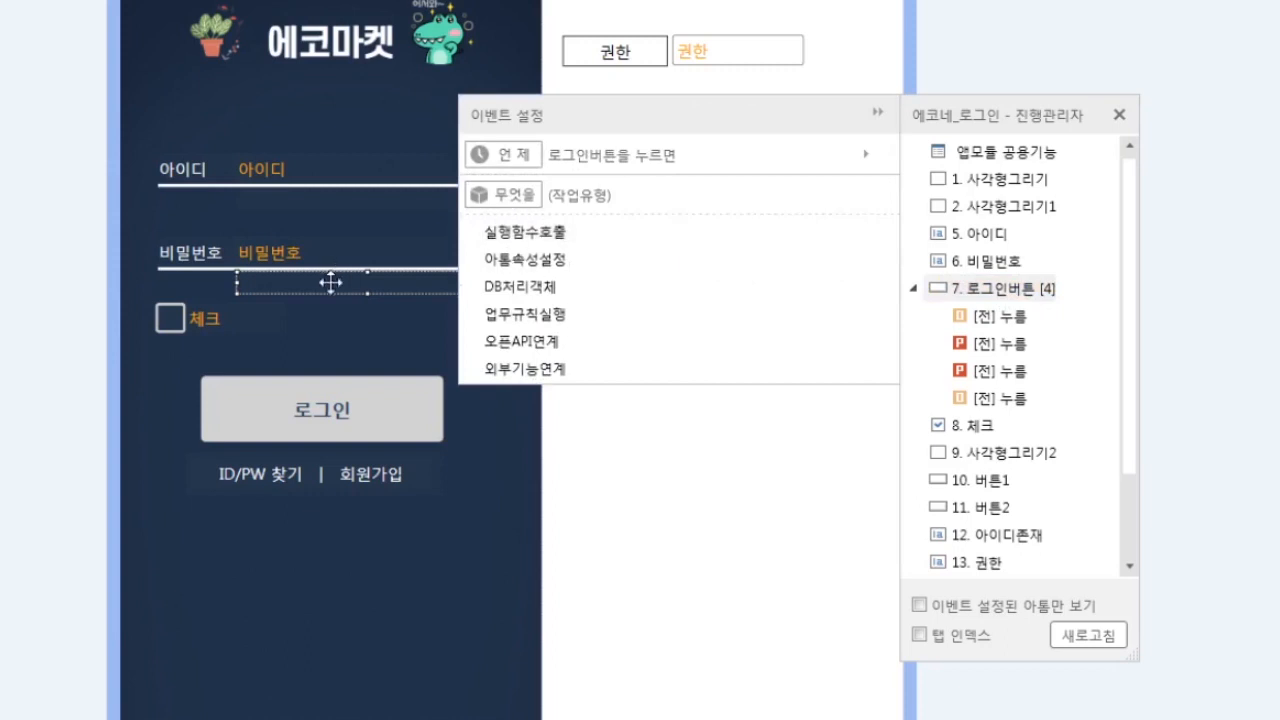
left_click(538, 262)
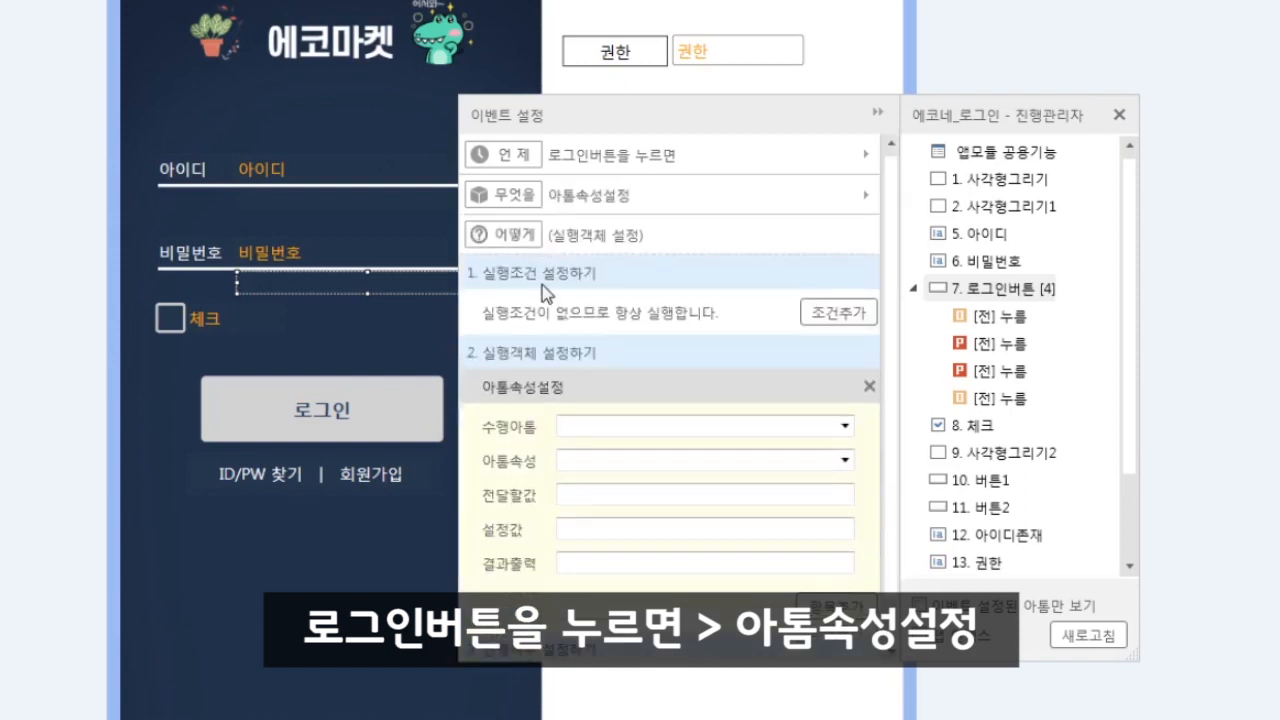
left_click(851, 313)
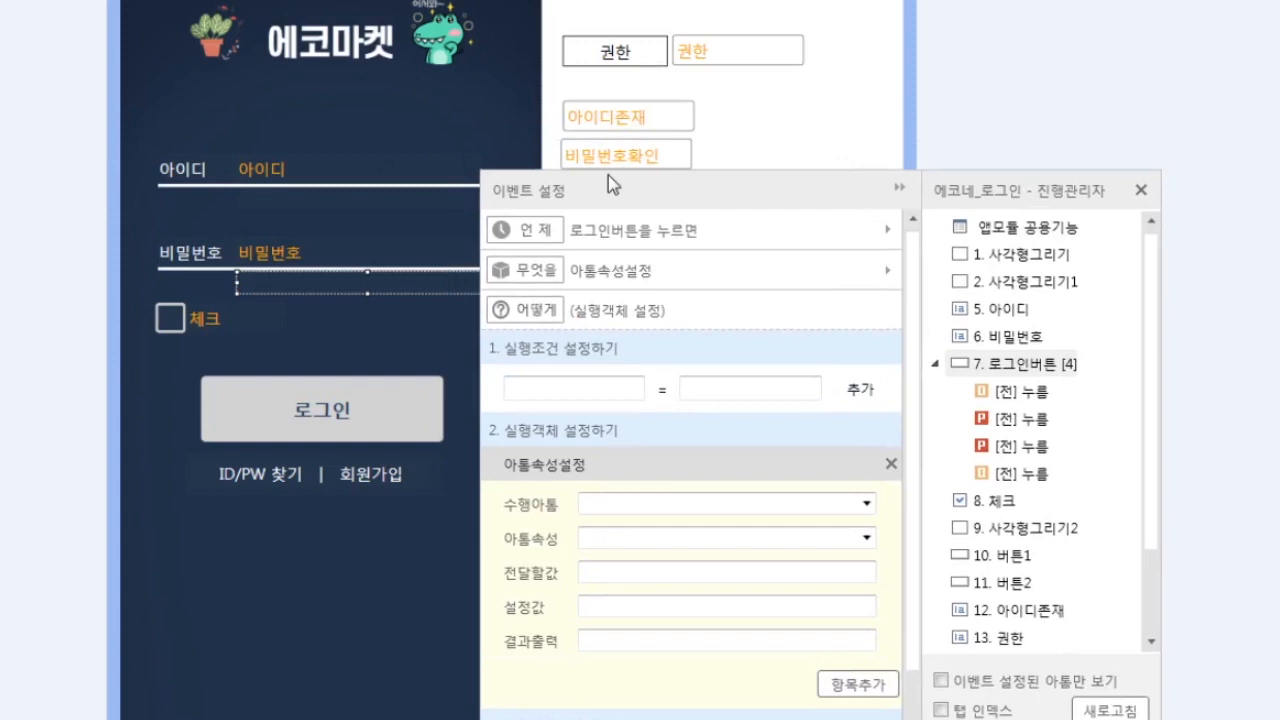
left_click(610, 390)
type("ㅂ")
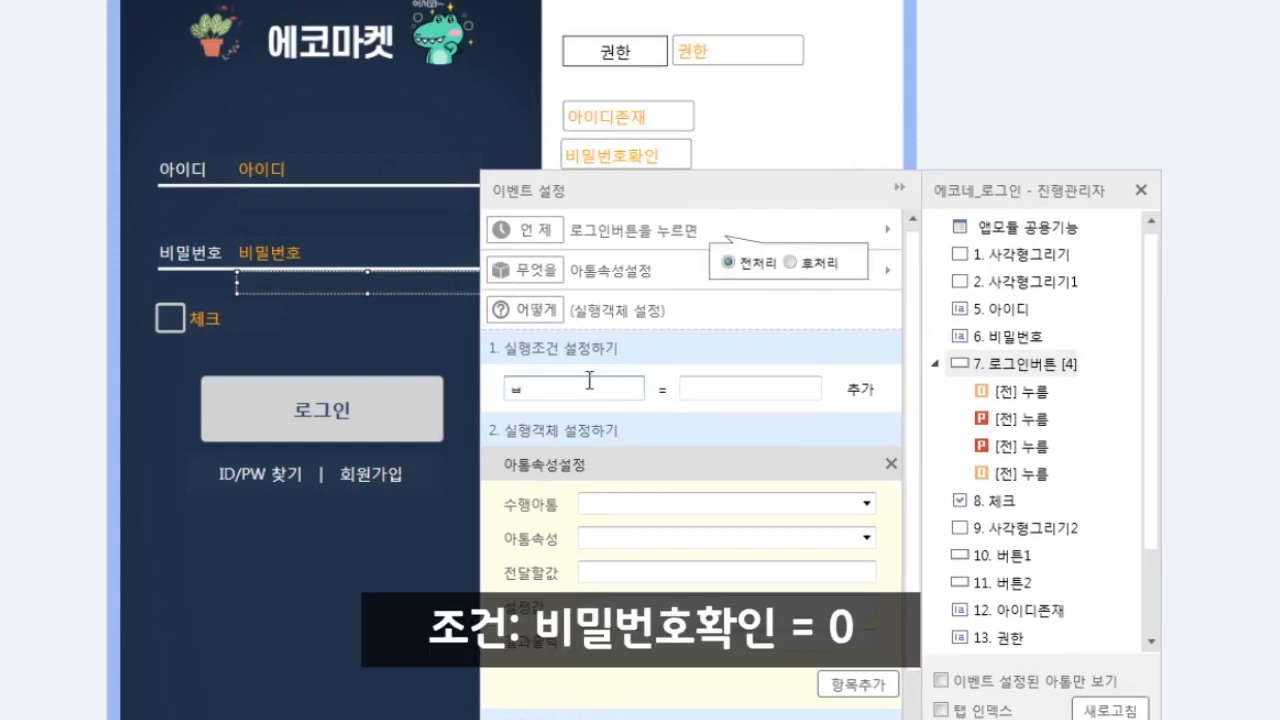
type("비밀번호확이")
left_click(749, 388)
type("0")
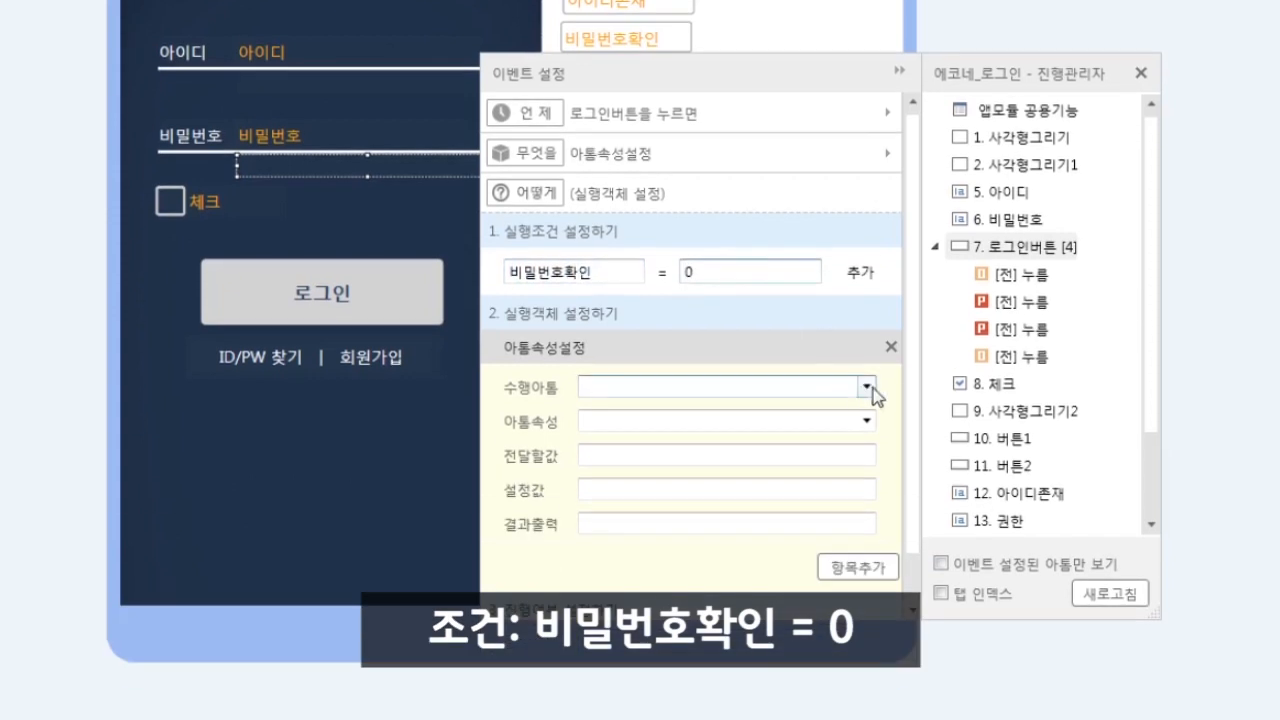
- Set 비밀번호오류's 값 to '비밀번호가 일치하지 않습니다.', tick 진행중지 and finish the event
left_click(866, 503)
left_click(625, 700)
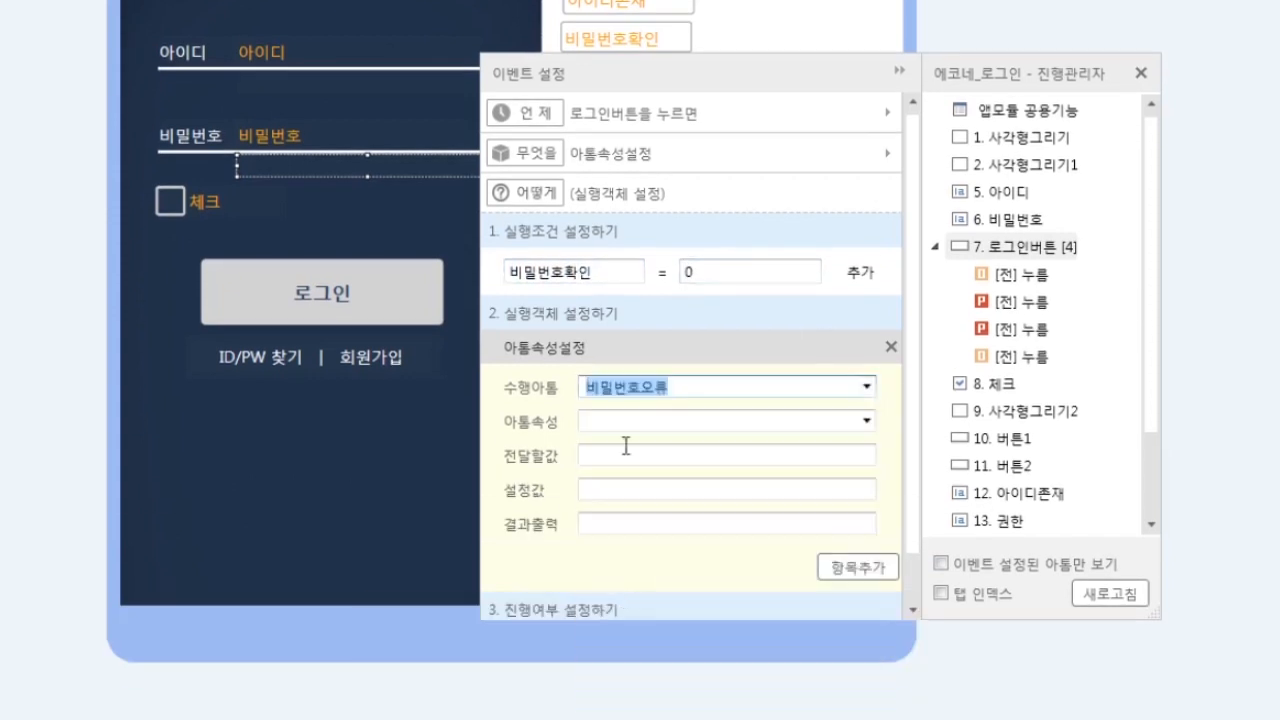
left_click(866, 421)
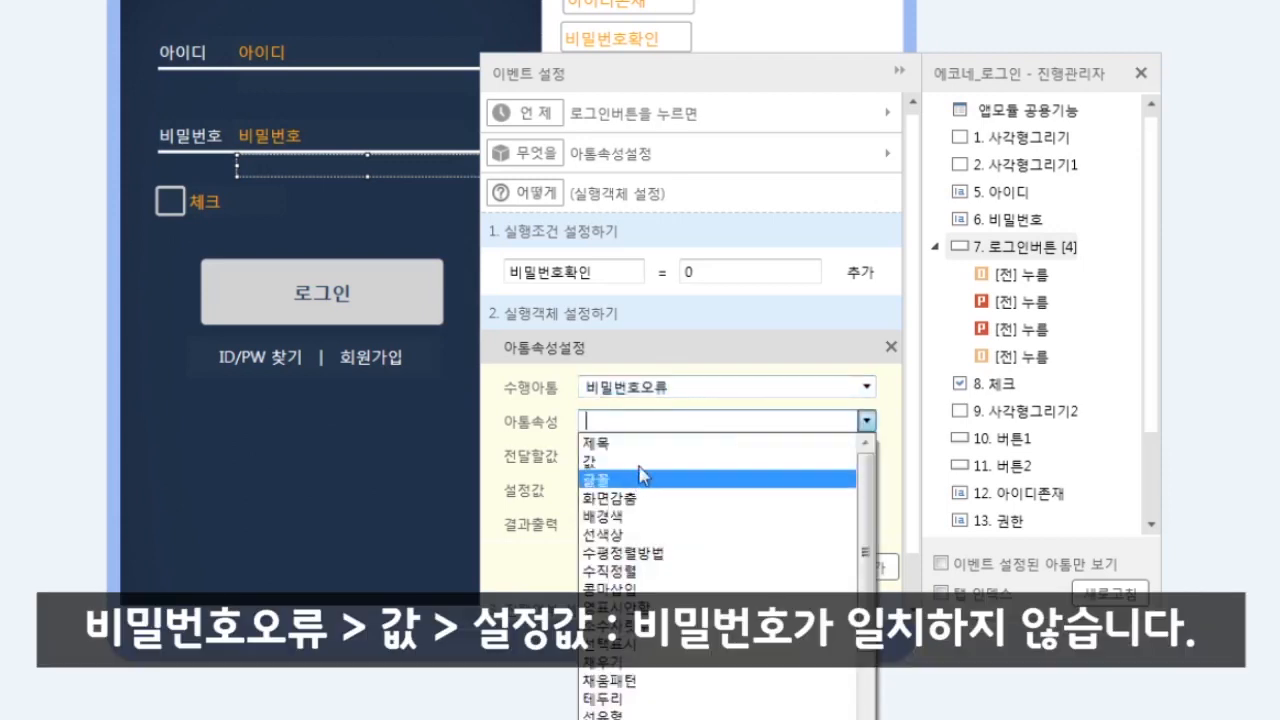
left_click(636, 460)
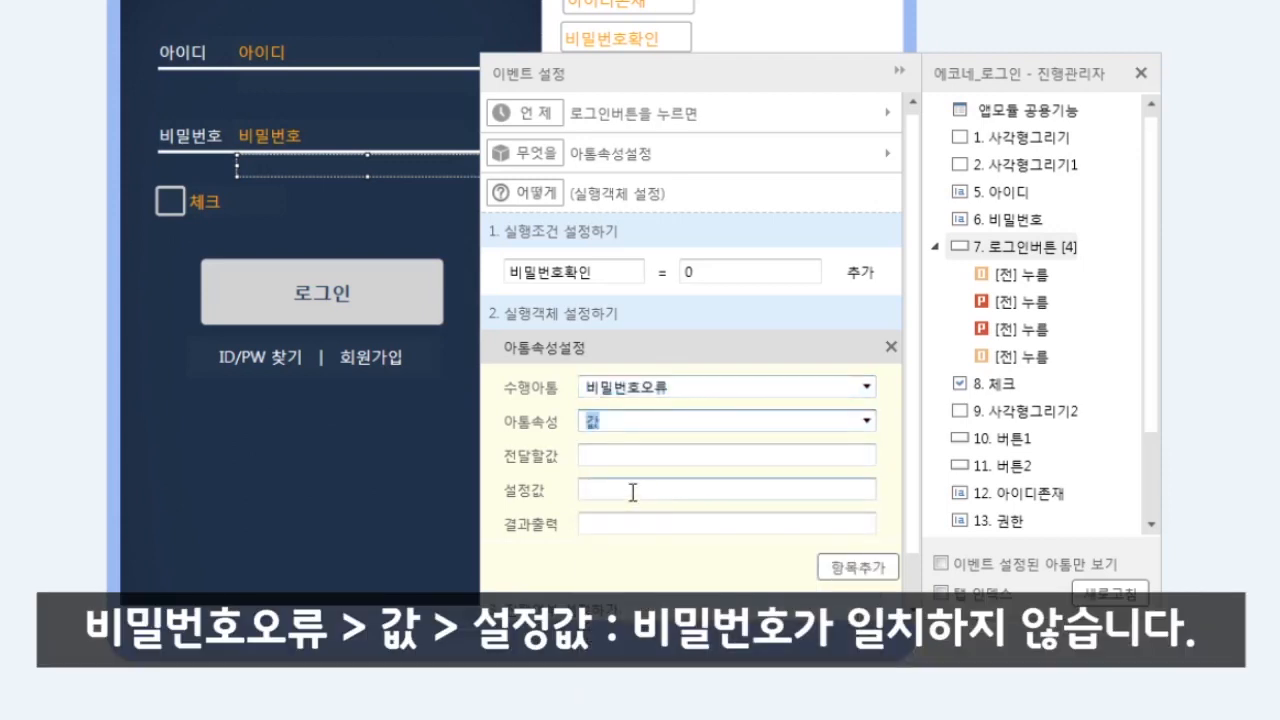
left_click(655, 490)
type("비밀")
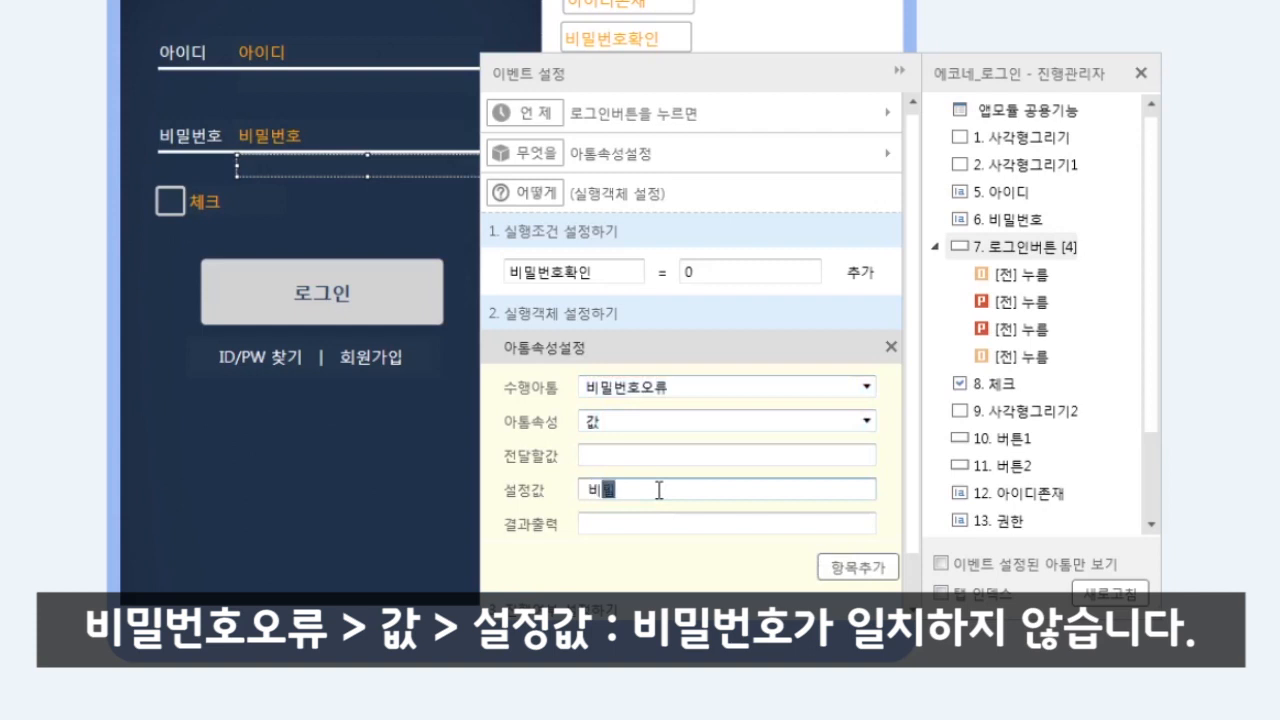
type("번호가 ㅇ일치하지 ")
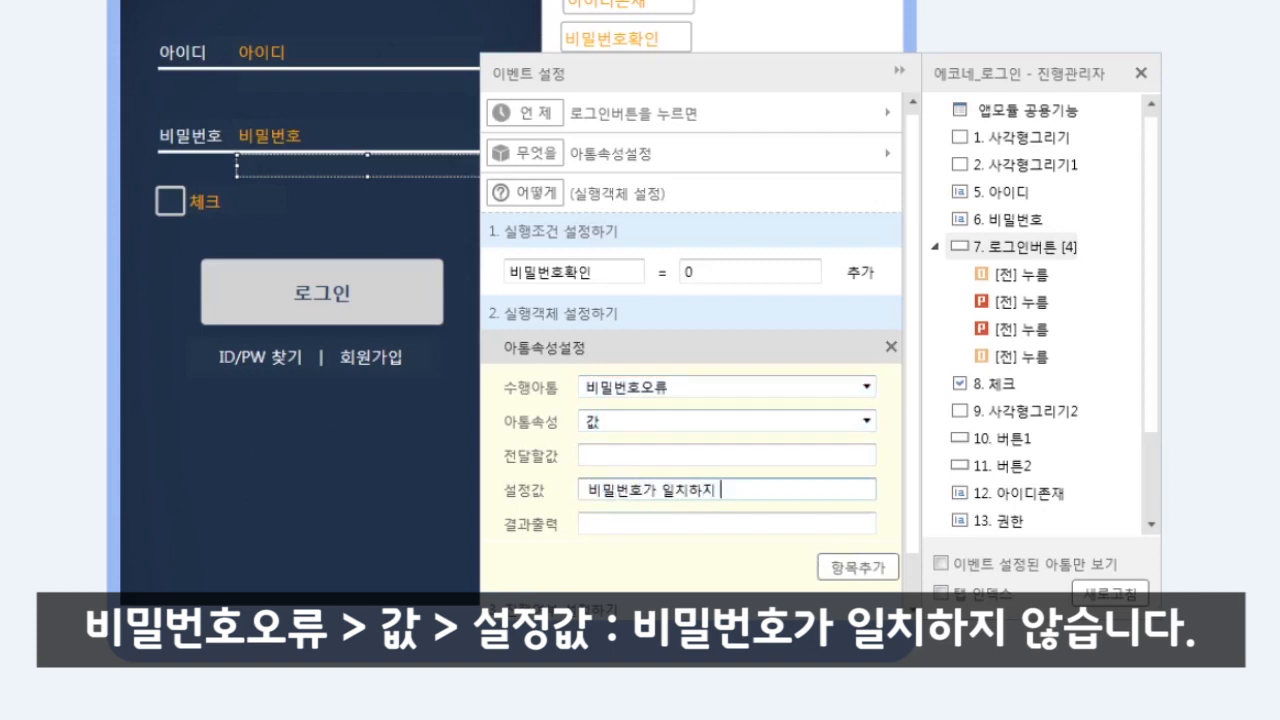
type("않습니다.")
scroll(910, 560, "down", 2)
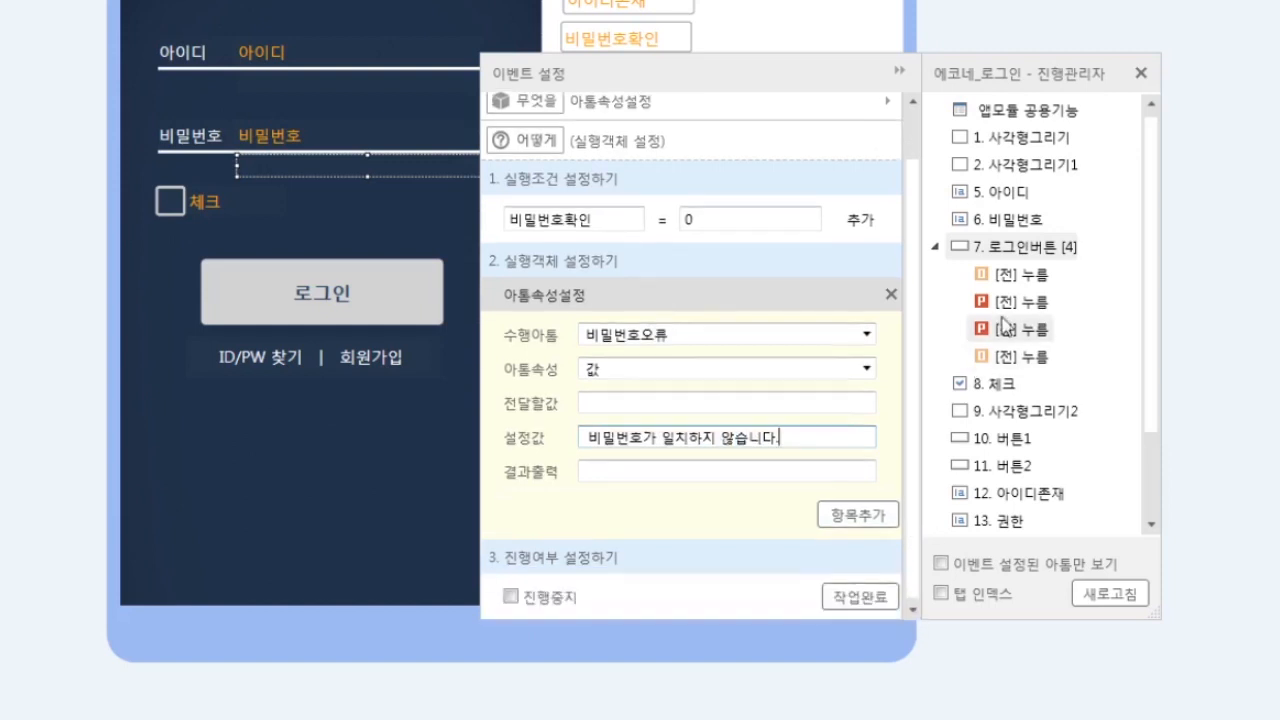
left_click(510, 597)
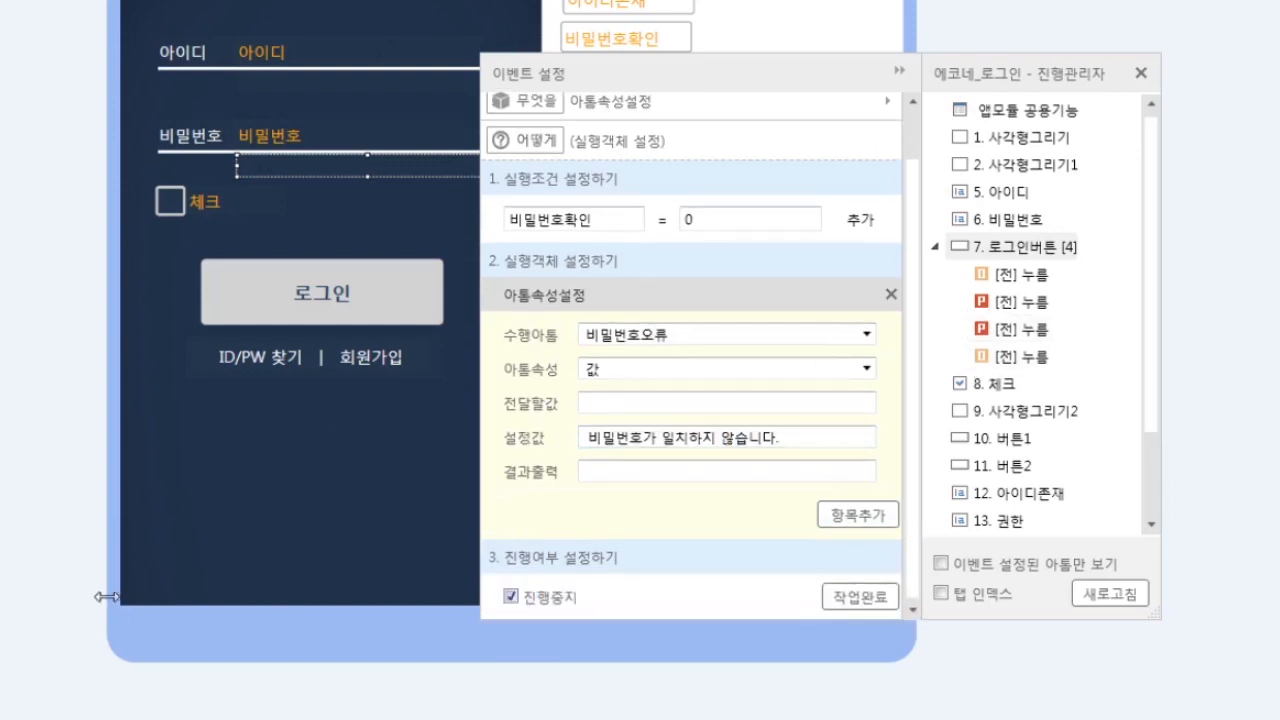
left_click(860, 597)
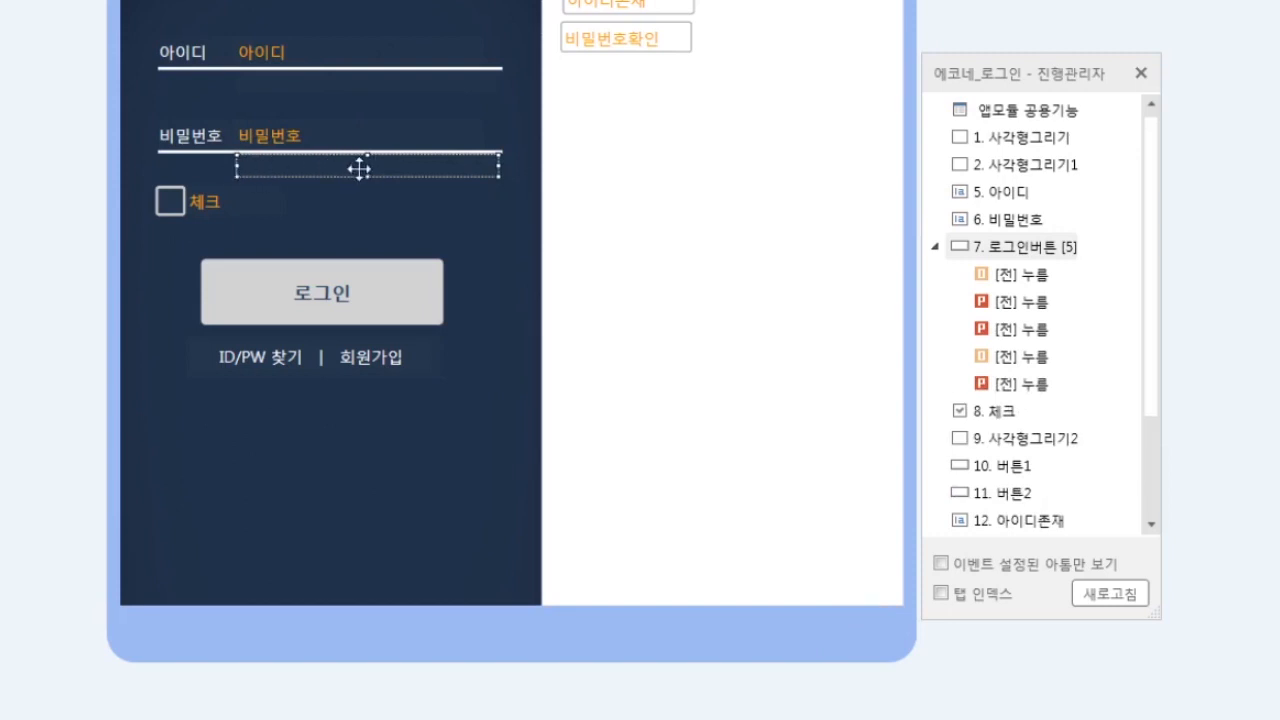
- Add another 로그인버튼 press event using 아톰속성설정 with the condition 비밀번호확인 = 1
left_click(1055, 252)
left_click(577, 177)
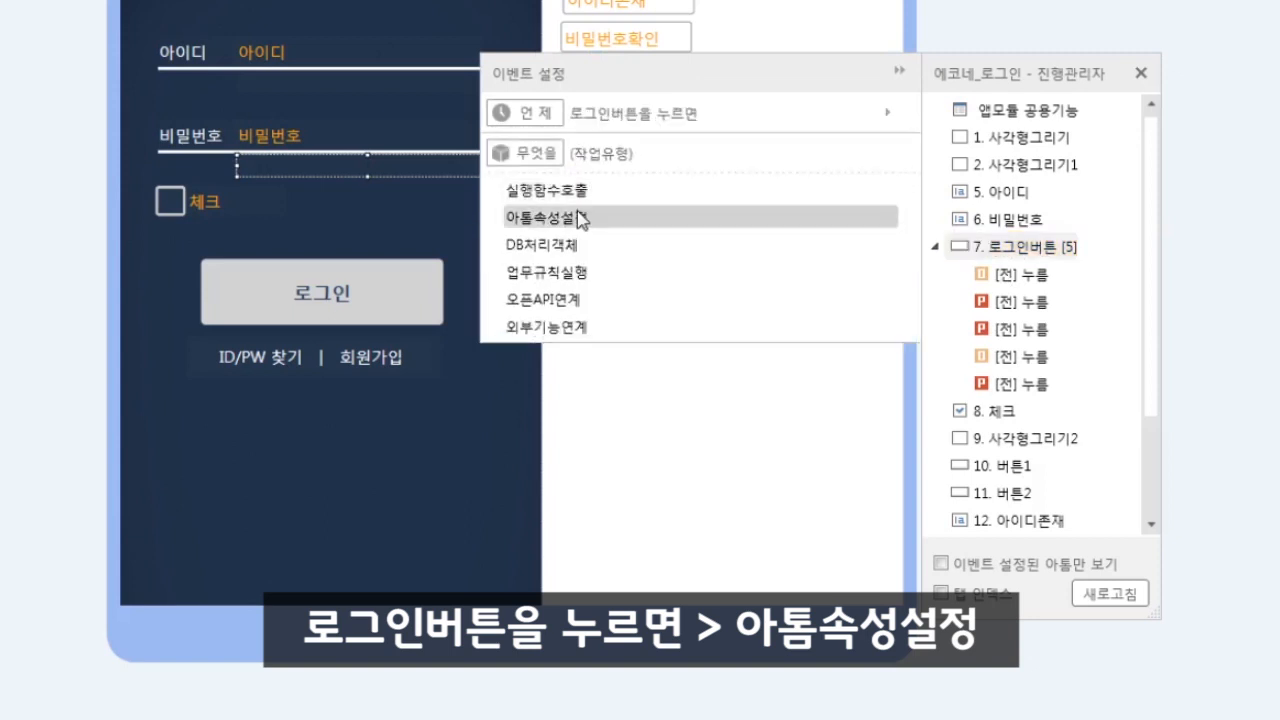
left_click(577, 209)
left_click(852, 222)
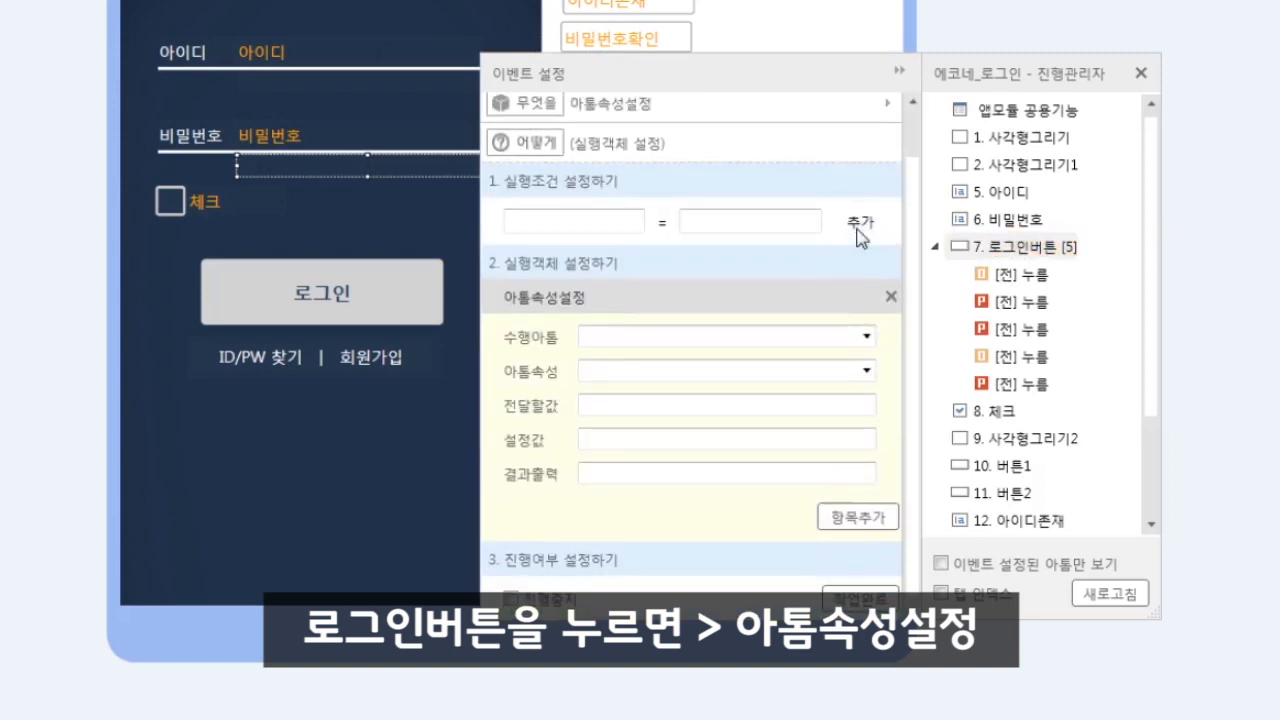
left_click(623, 222)
type("비밀번")
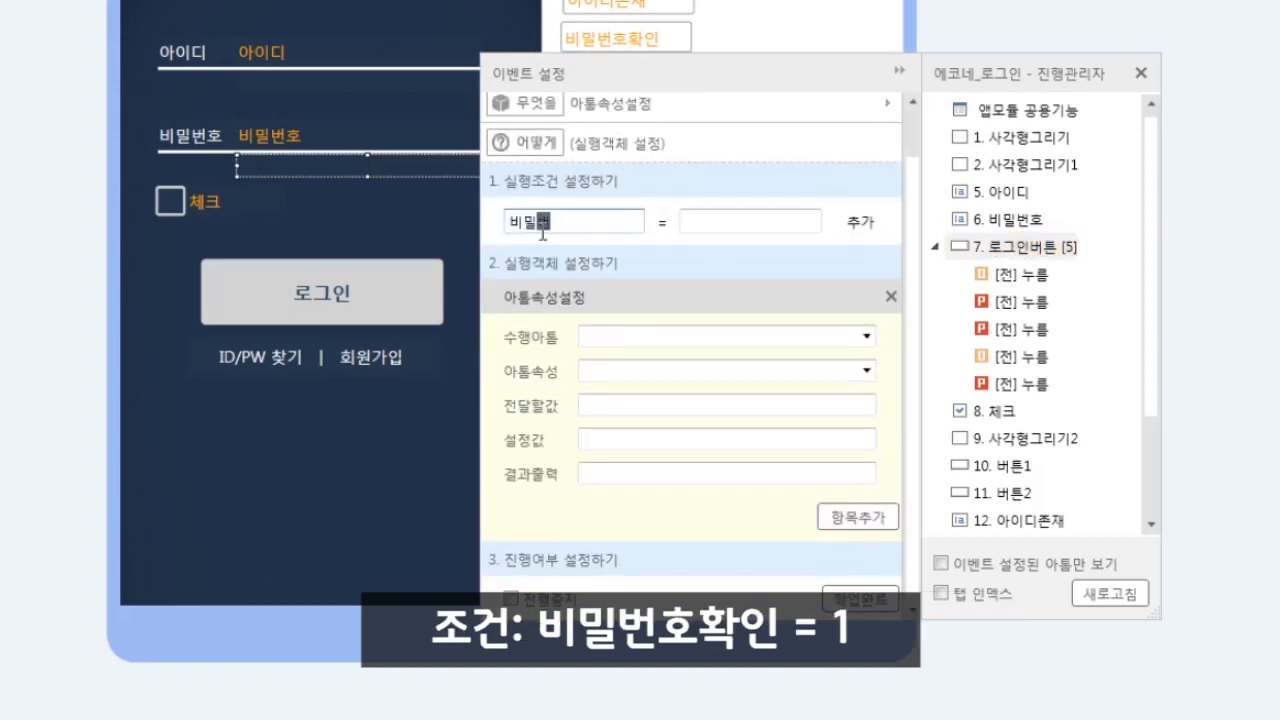
type("호확인")
left_click(792, 231)
type("1")
- Target 비밀번호오류's 값 with an empty 설정값 and finish the event
left_click(866, 336)
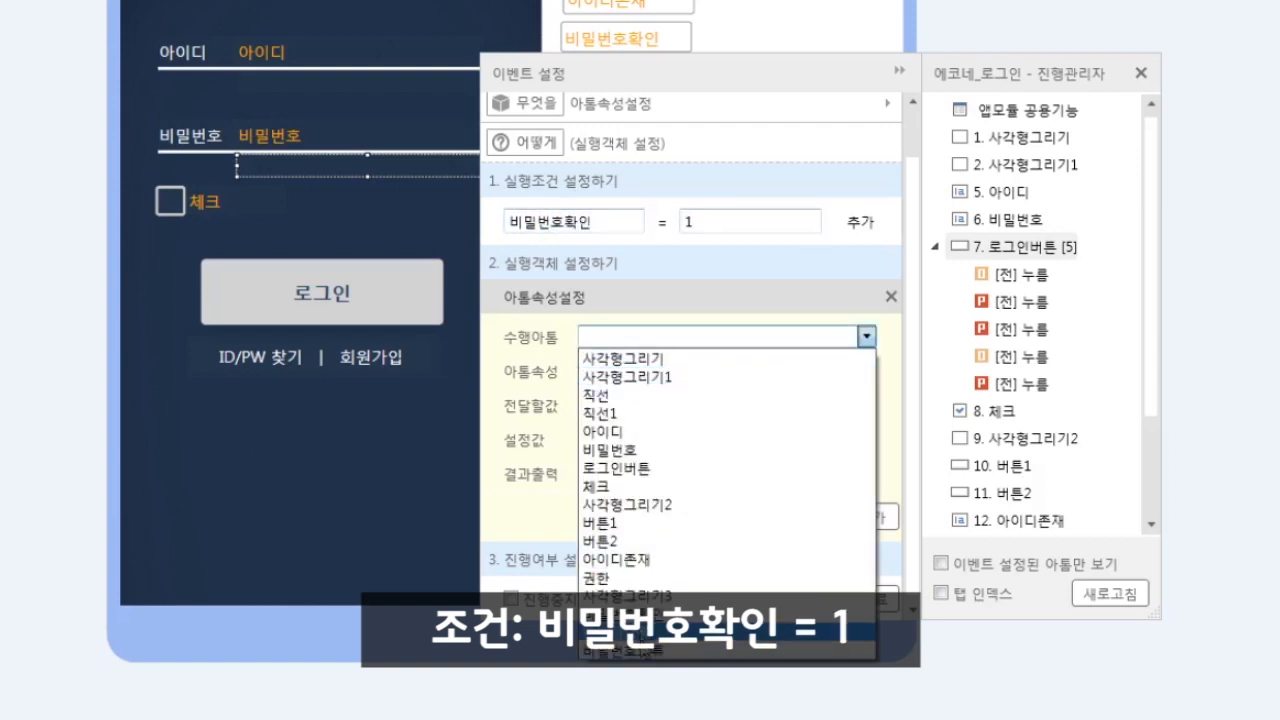
left_click(820, 632)
left_click(866, 371)
left_click(740, 389)
left_click(634, 440)
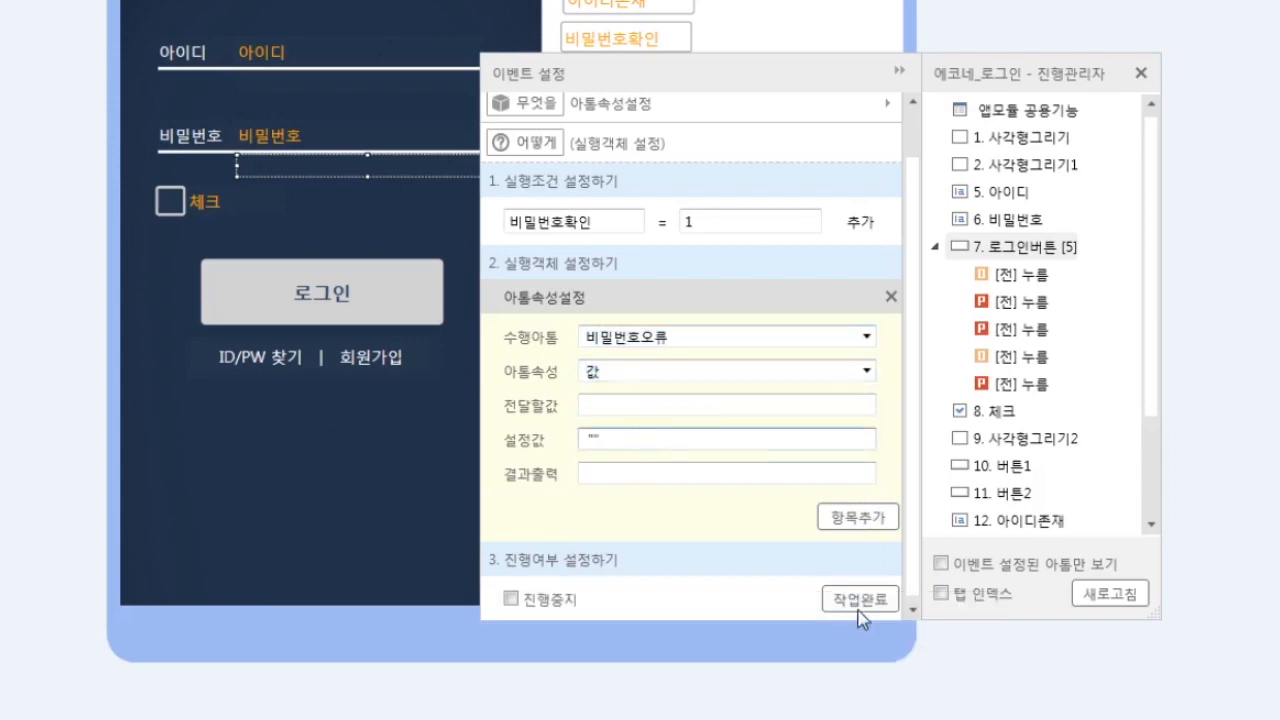
left_click(862, 600)
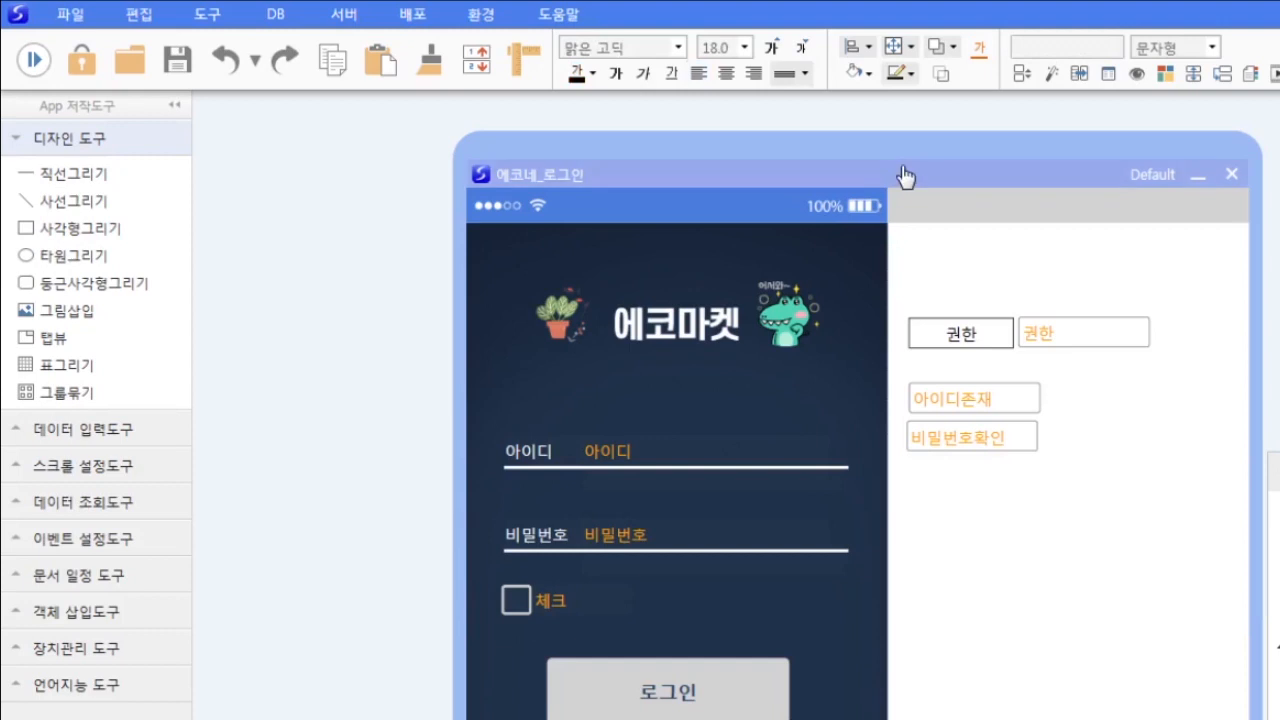
- Preview with ID 'aa': wrong password shows the mismatch message, correct one clears it and sets 권한 to 회원
left_click(33, 60)
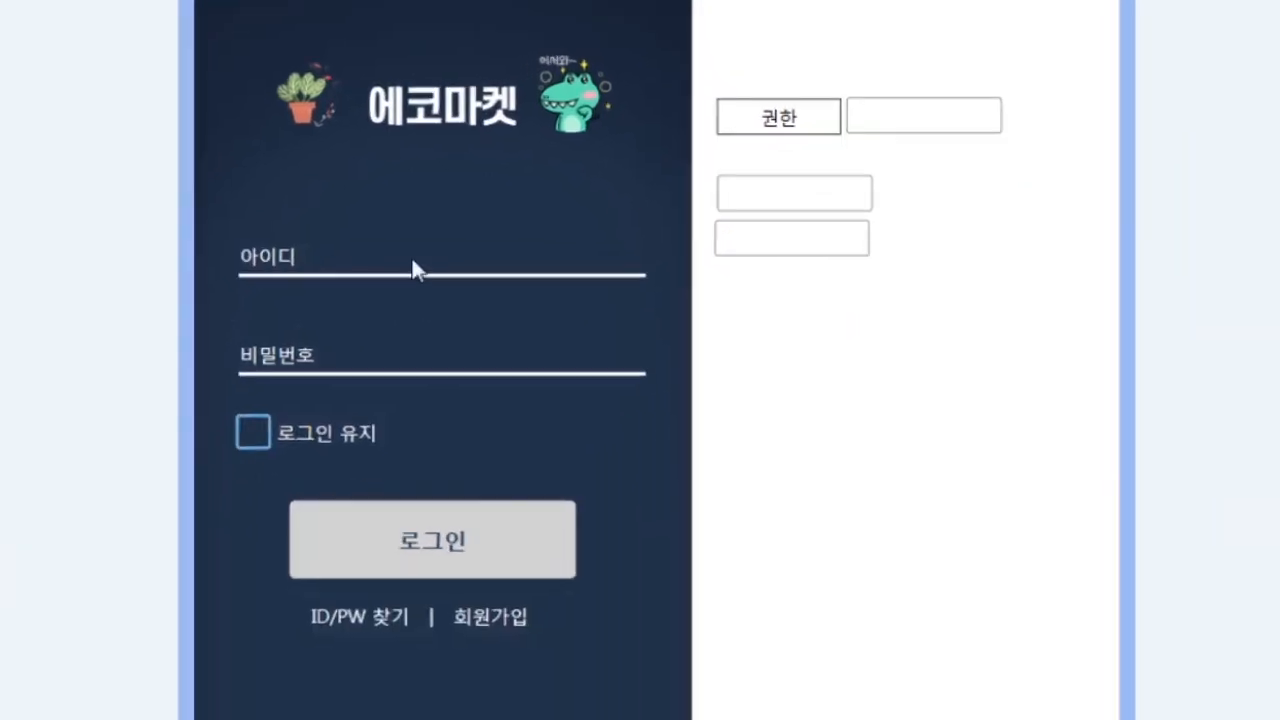
left_click(416, 272)
type("aaa")
left_click(440, 555)
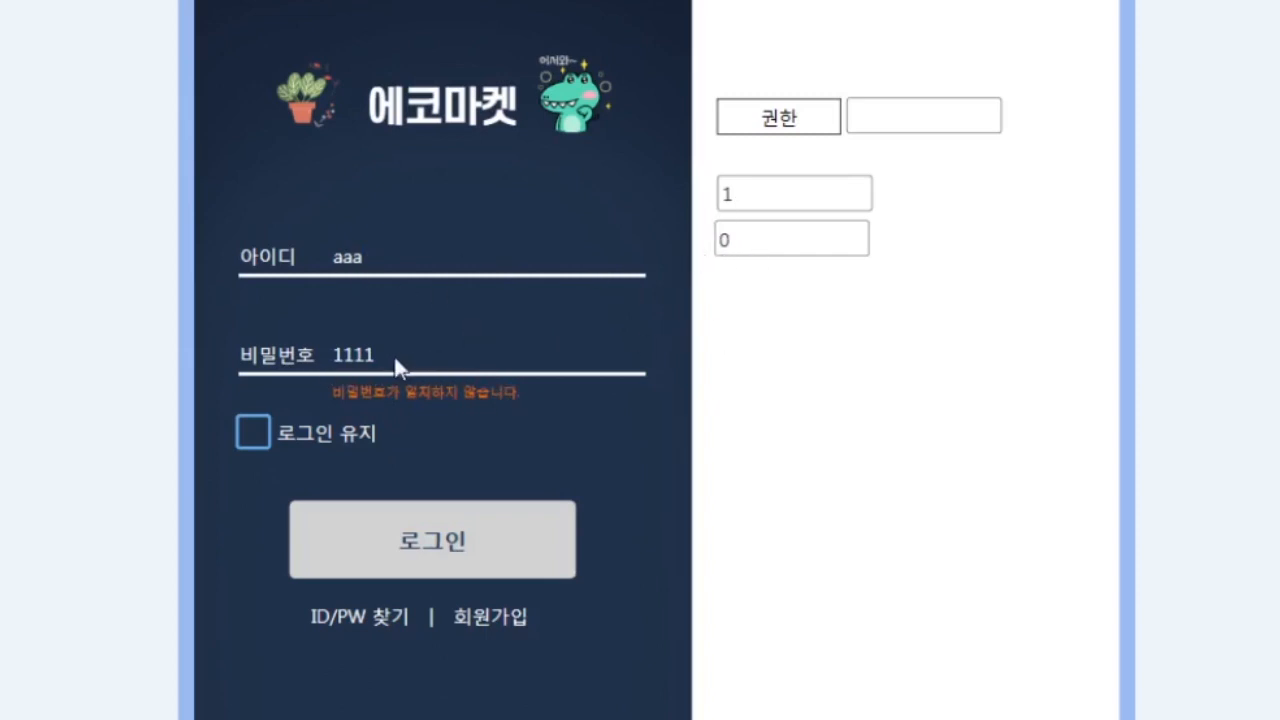
type("11")
left_click(462, 545)
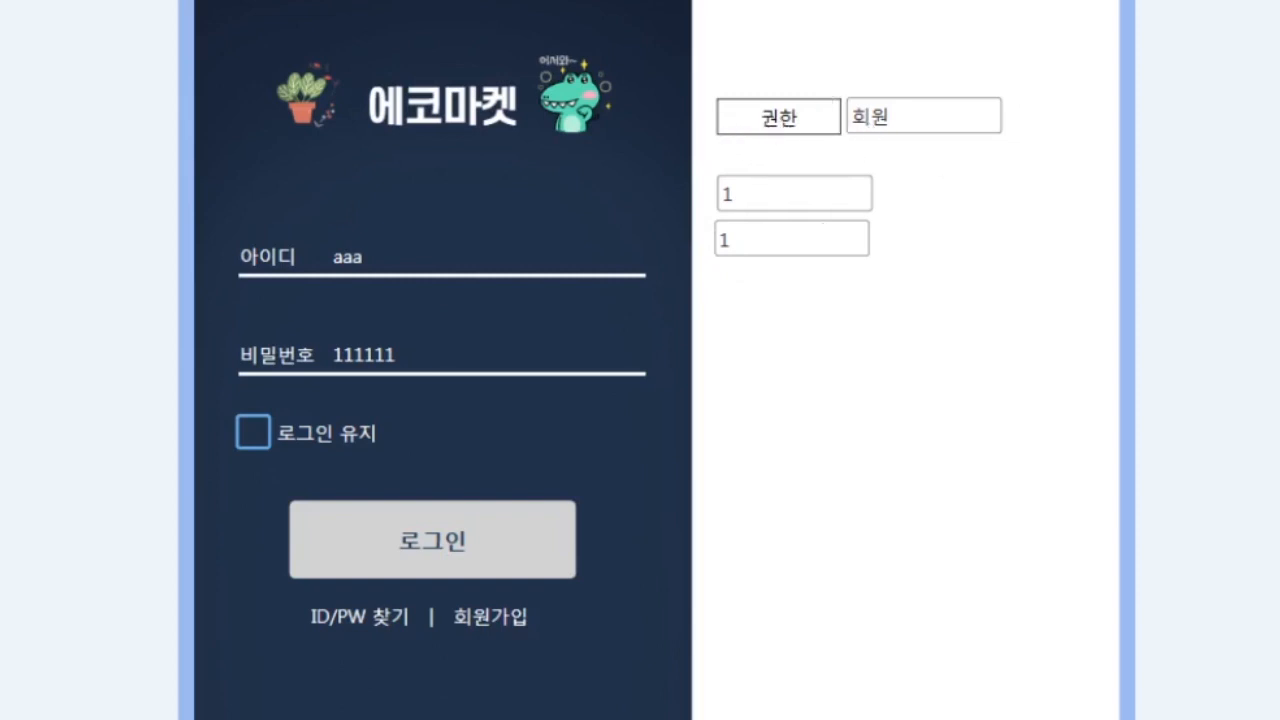
key("Escape")
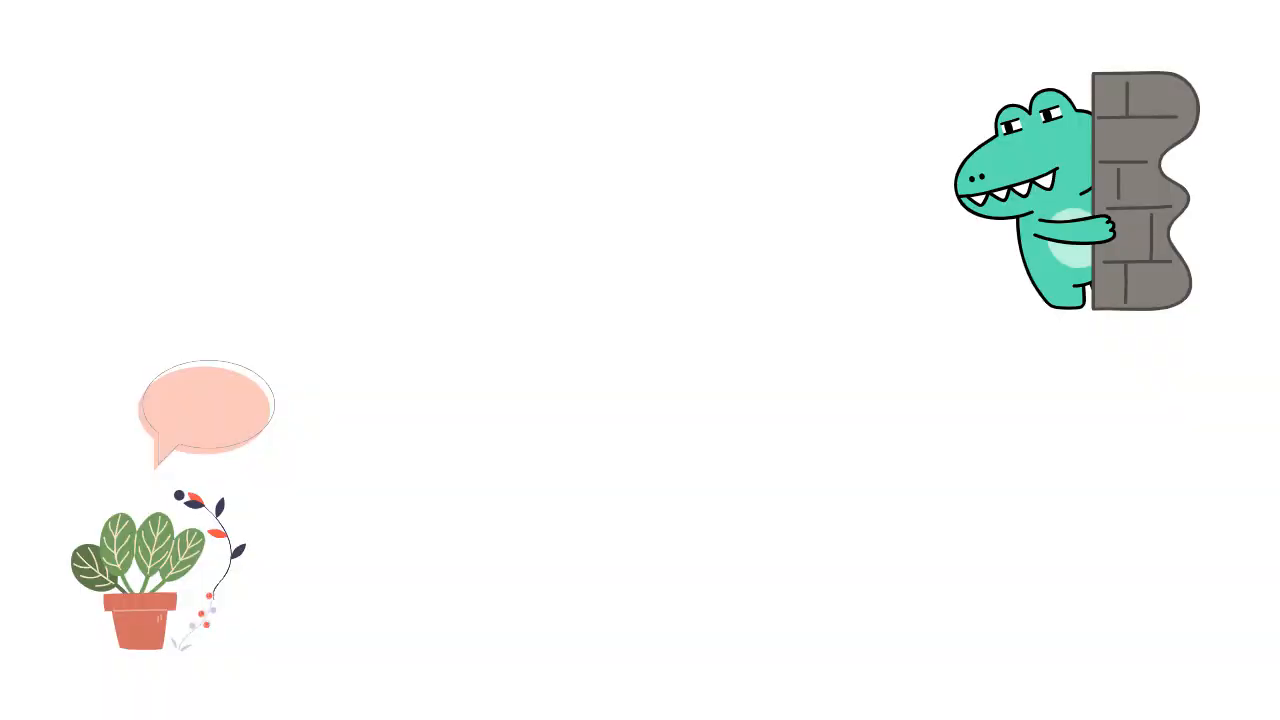